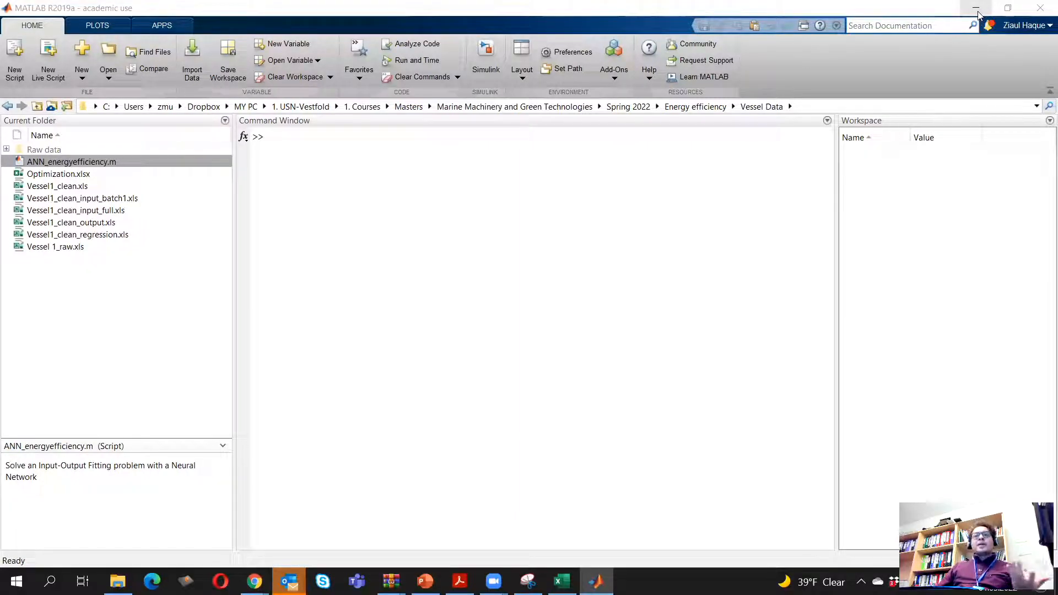
Switch to the browser, find the Matlab 2019 Download entry on the apps.usn.no page, and return to MATLAB
left_click(979, 12)
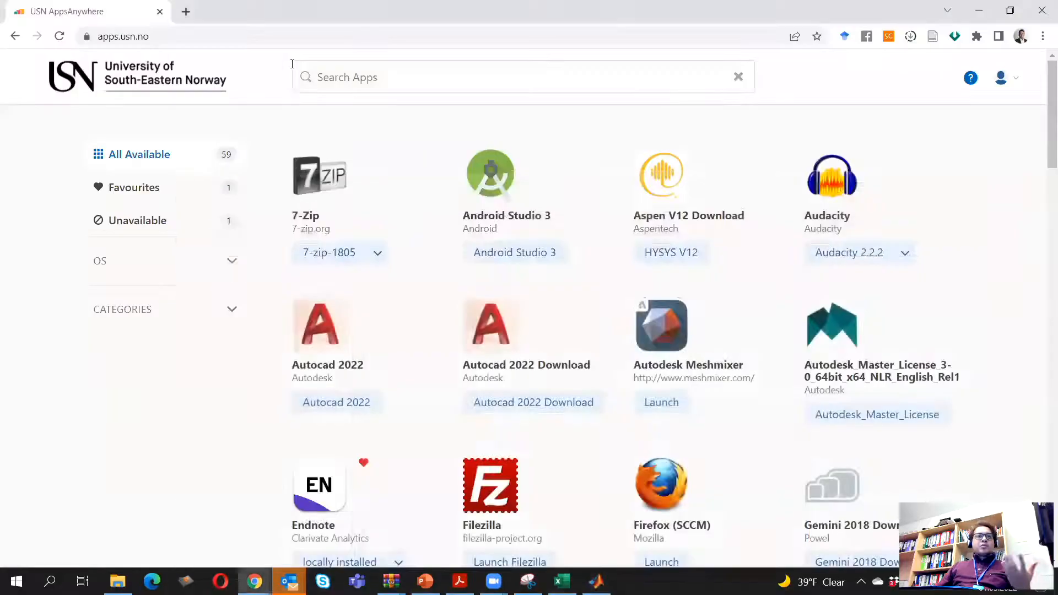
left_click(214, 43)
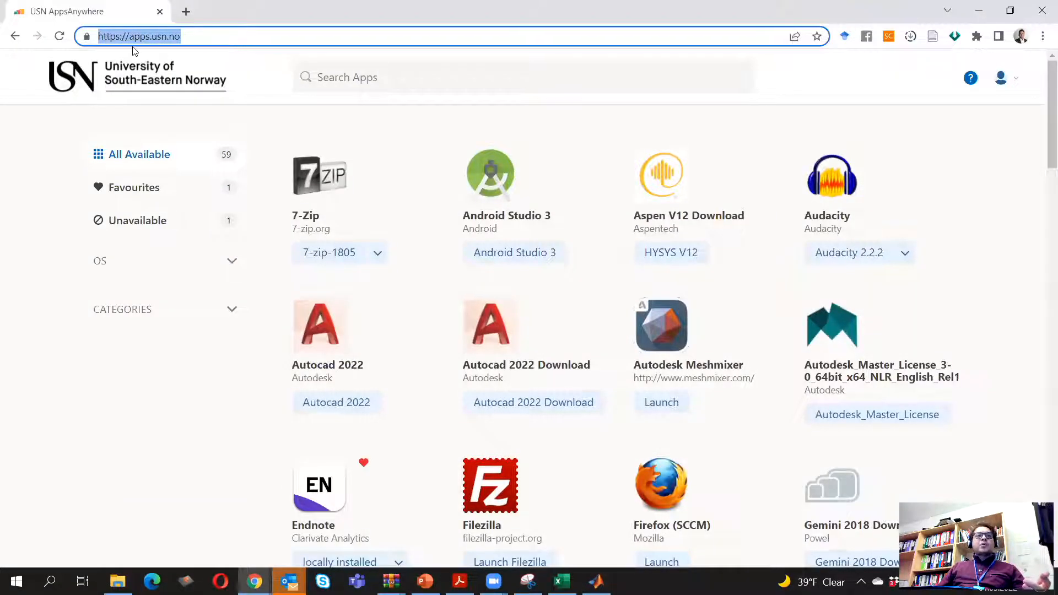
scroll(181, 391, "down", 15)
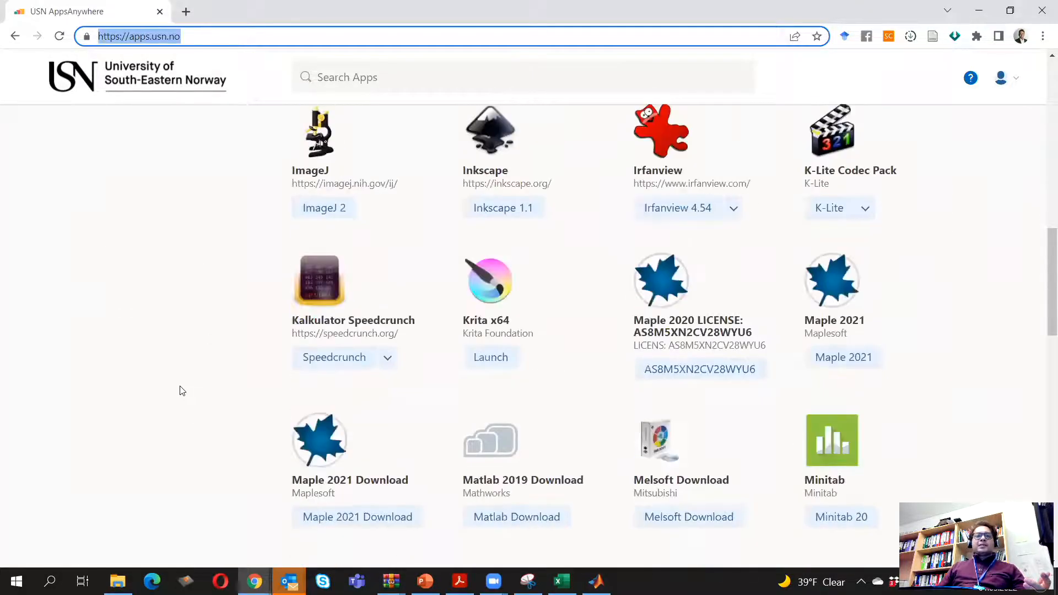
scroll(182, 391, "down", 5)
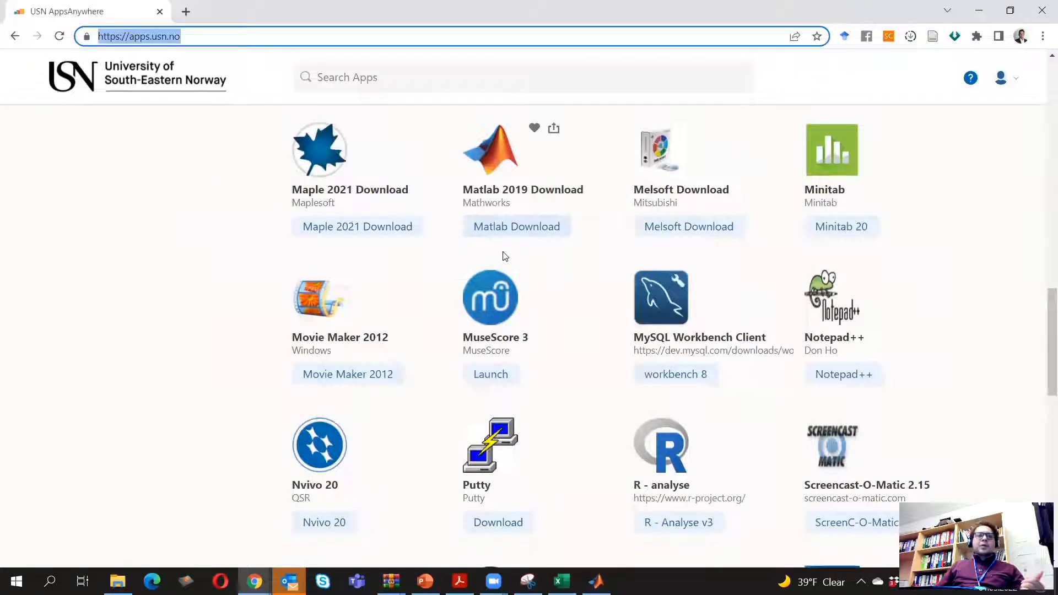
left_click(105, 283)
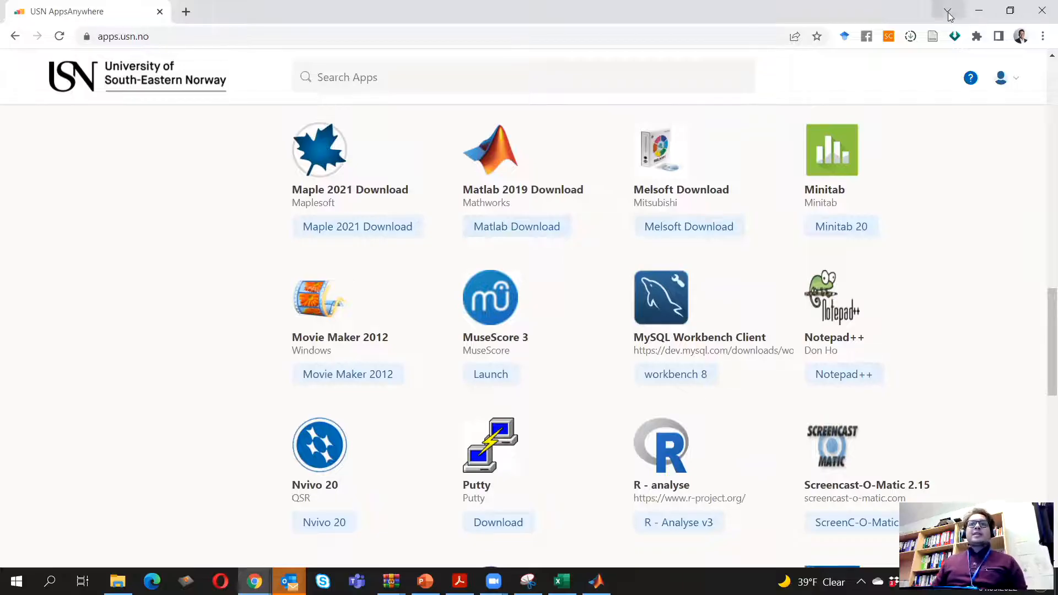
left_click(979, 10)
left_click(597, 582)
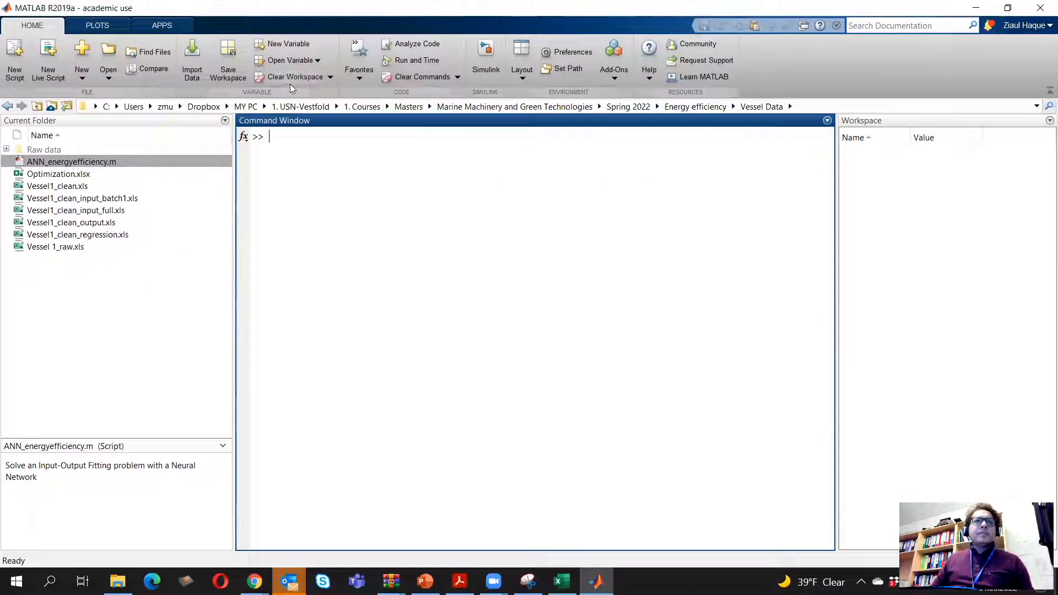
Add the Regression Learner and Neural Net Fitting apps to the favorites in MATLAB's app gallery
left_click(154, 26)
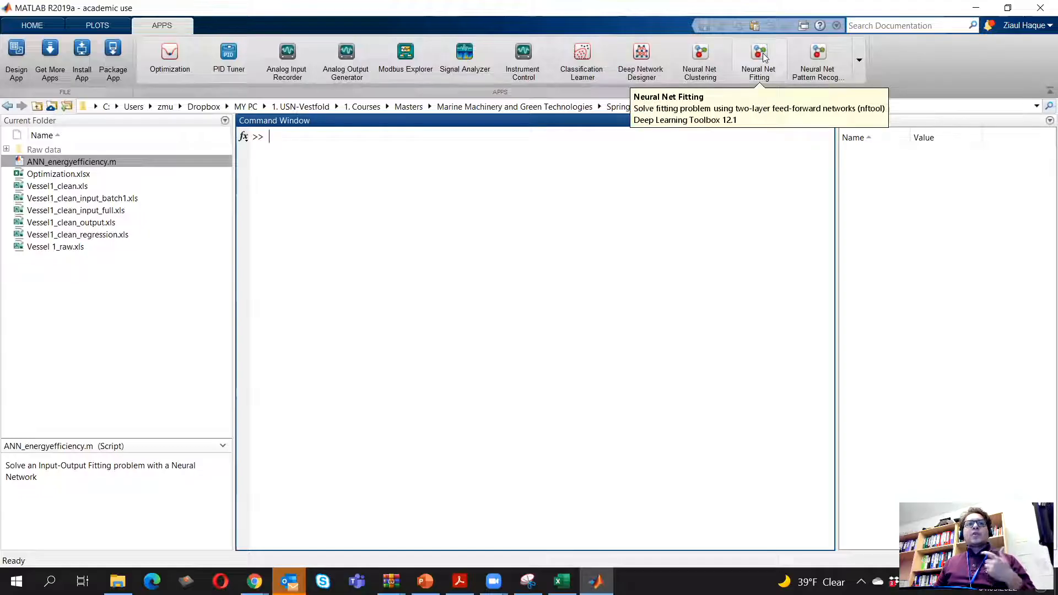
left_click(858, 58)
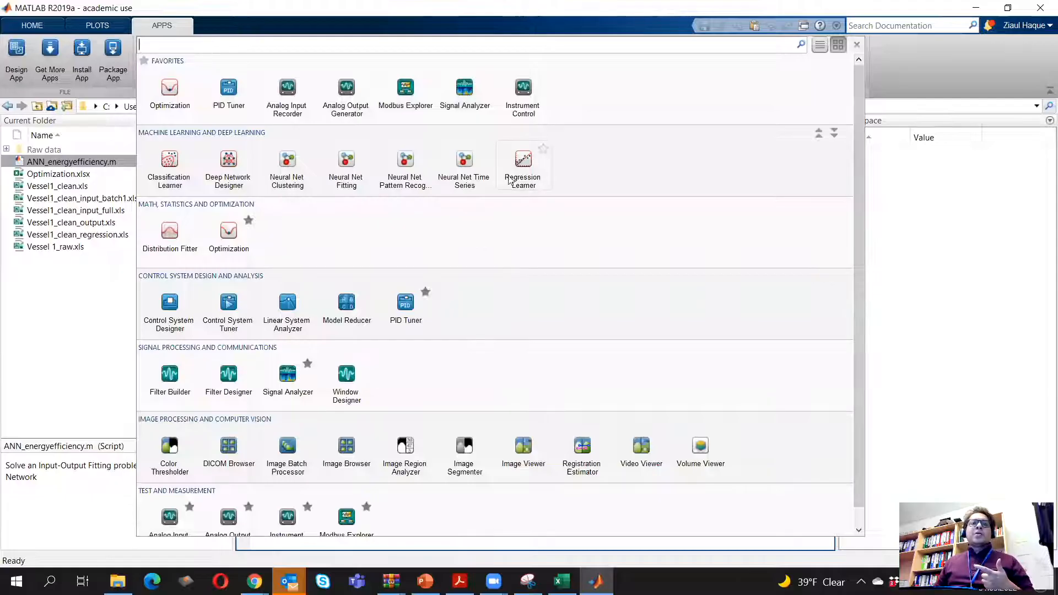
left_click(543, 150)
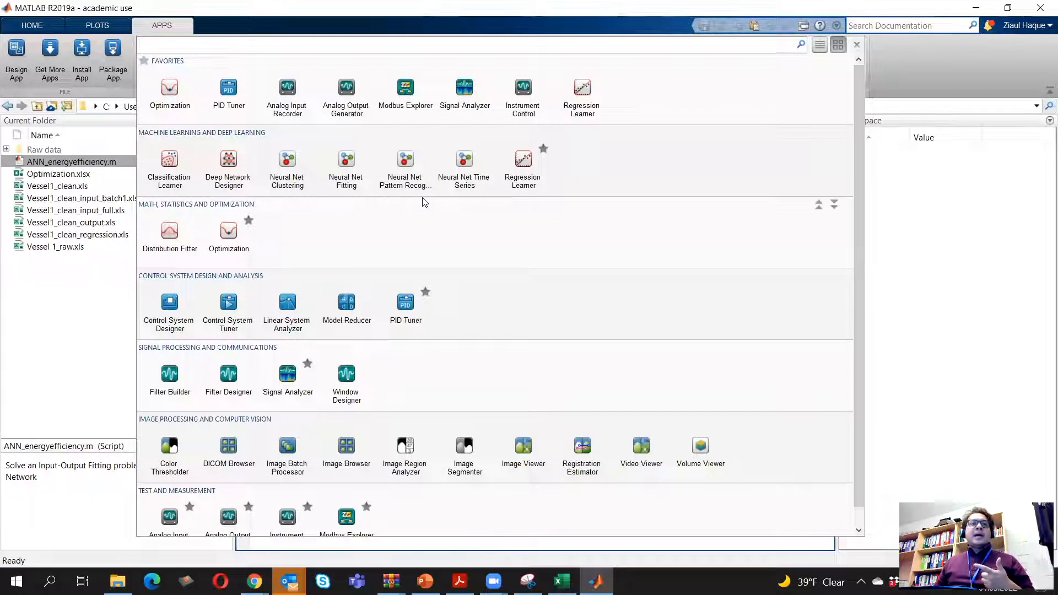
left_click(367, 149)
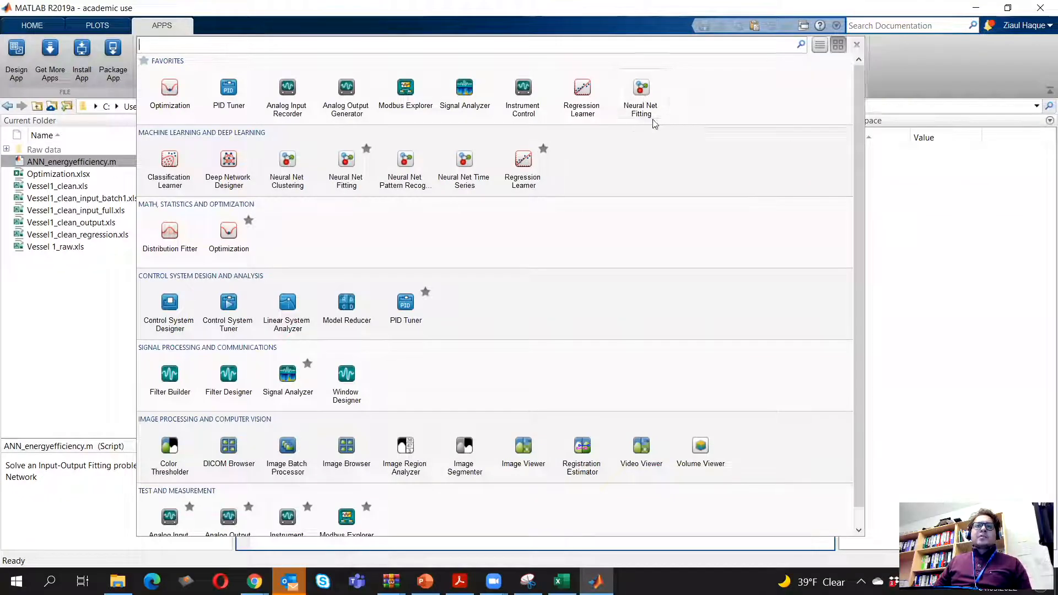
Open the Neural Net Fitting app, review its introduction to the two-layer network, and proceed to the data selection page
left_click(642, 91)
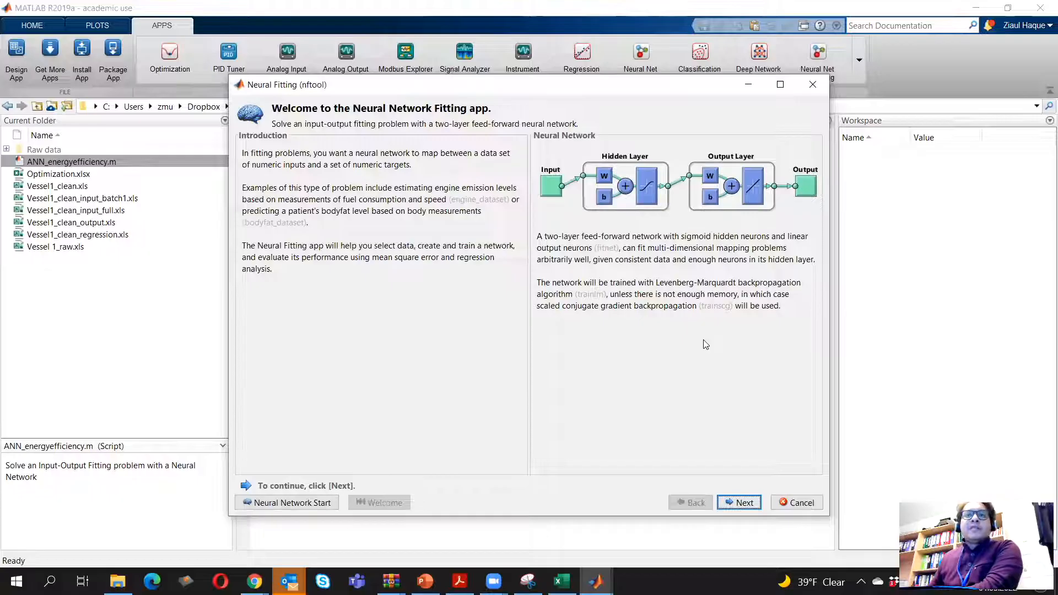
left_click_drag(664, 237, 801, 284)
left_click(737, 252)
left_click(716, 383)
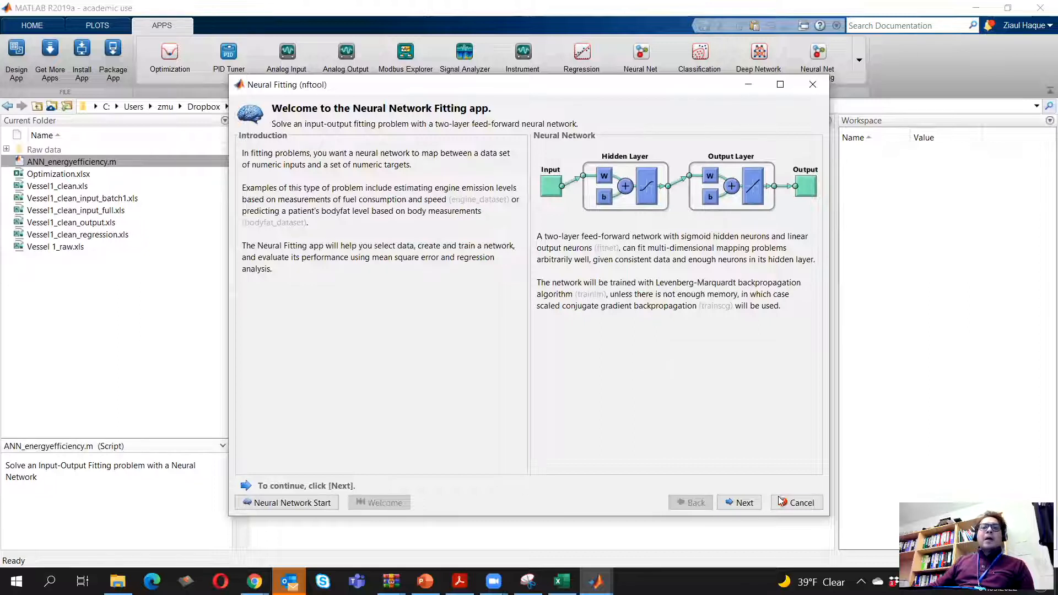
left_click(728, 502)
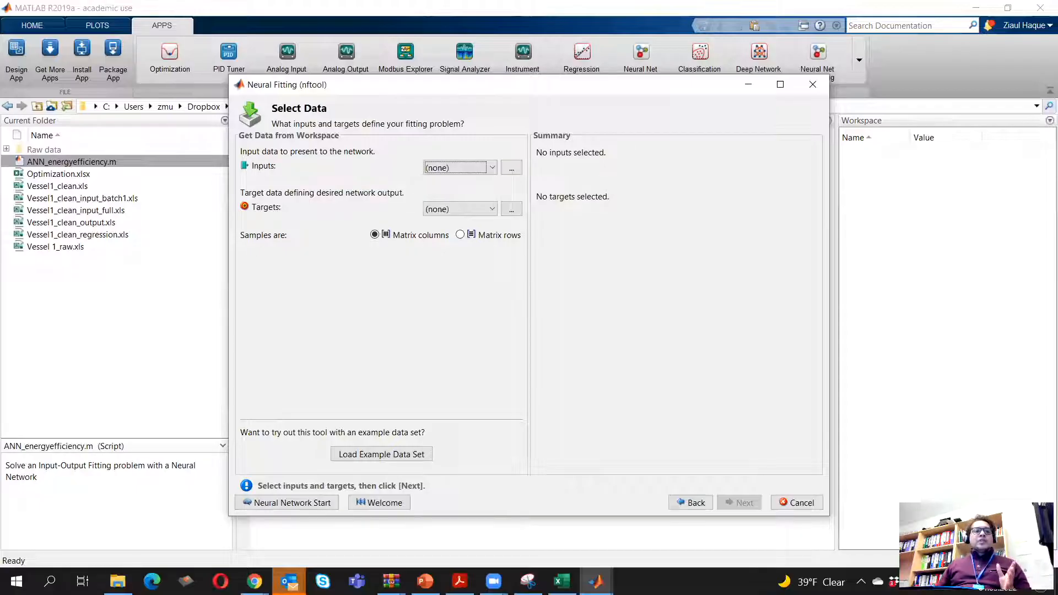
Switch to File Explorer and open the Vessel1_clean_input_batch1 workbook from the Vessel Data folder in Excel
left_click(118, 582)
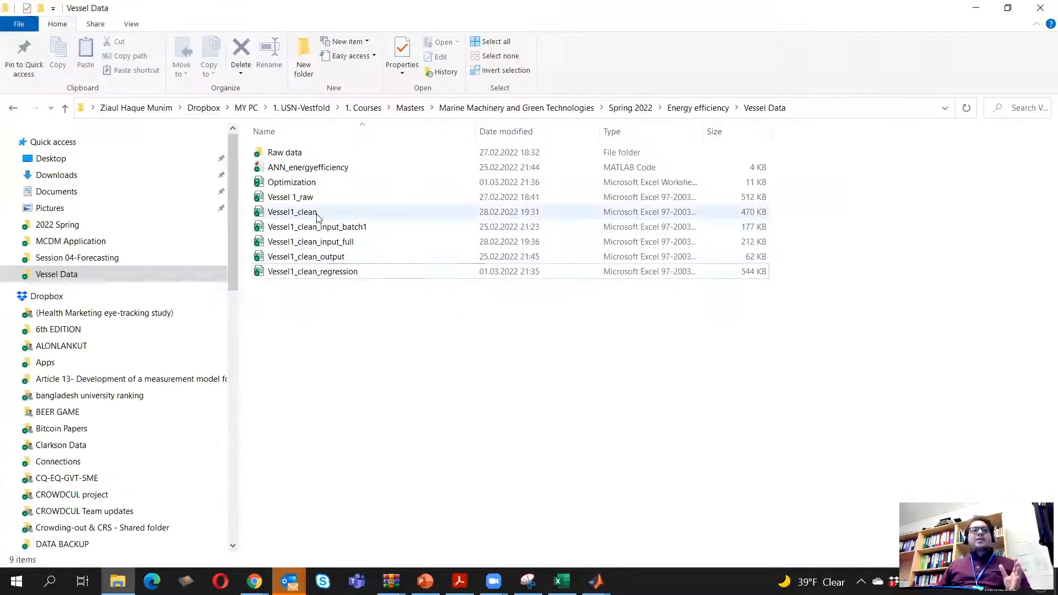
left_click(320, 234)
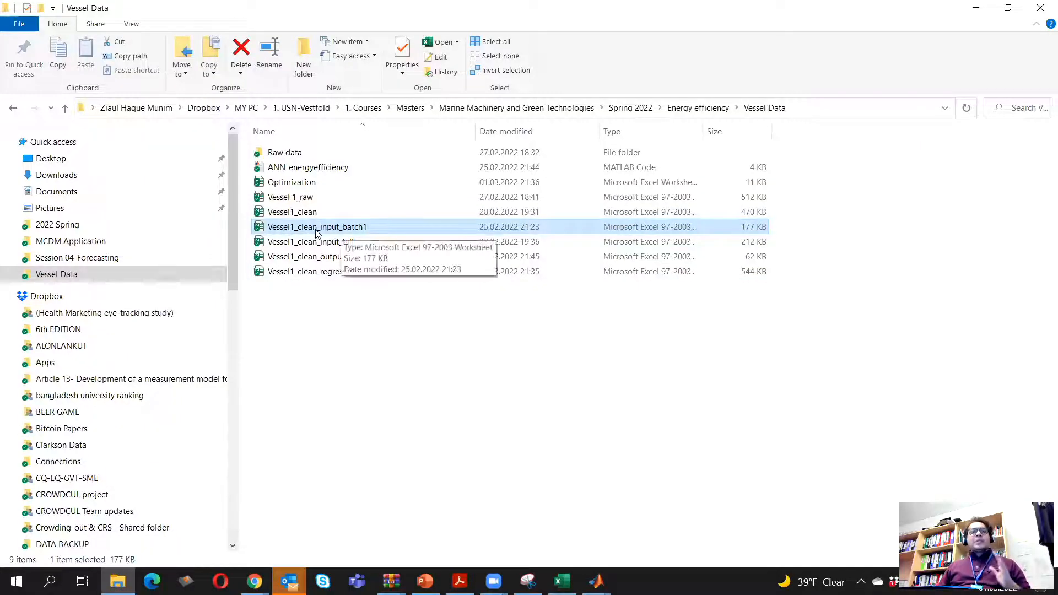
double_click(399, 232)
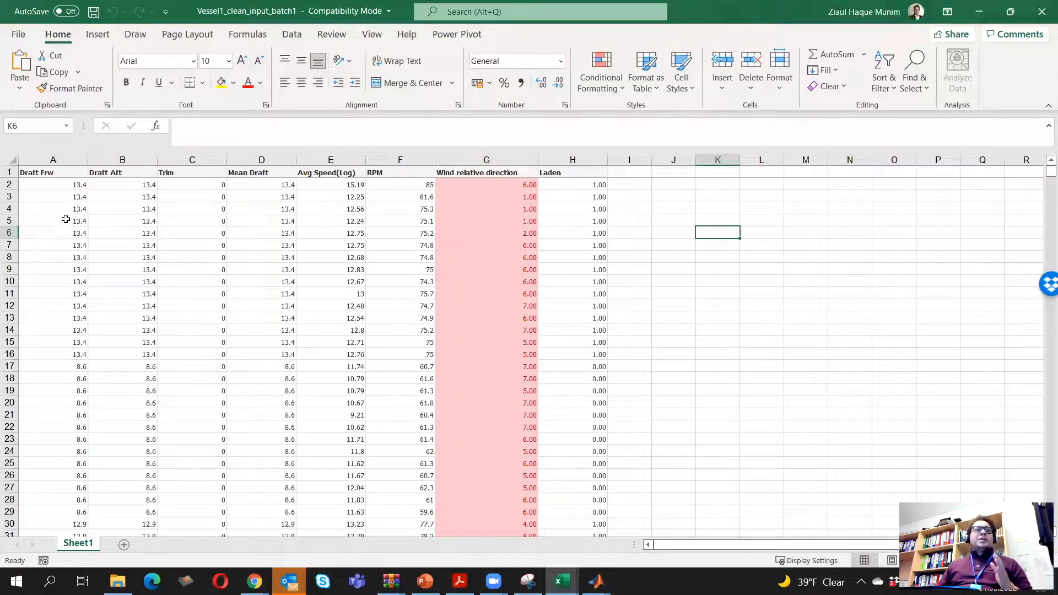
Examine the input variable columns one by one, from Draft Frw in column A through Laden in column H
left_click(57, 173)
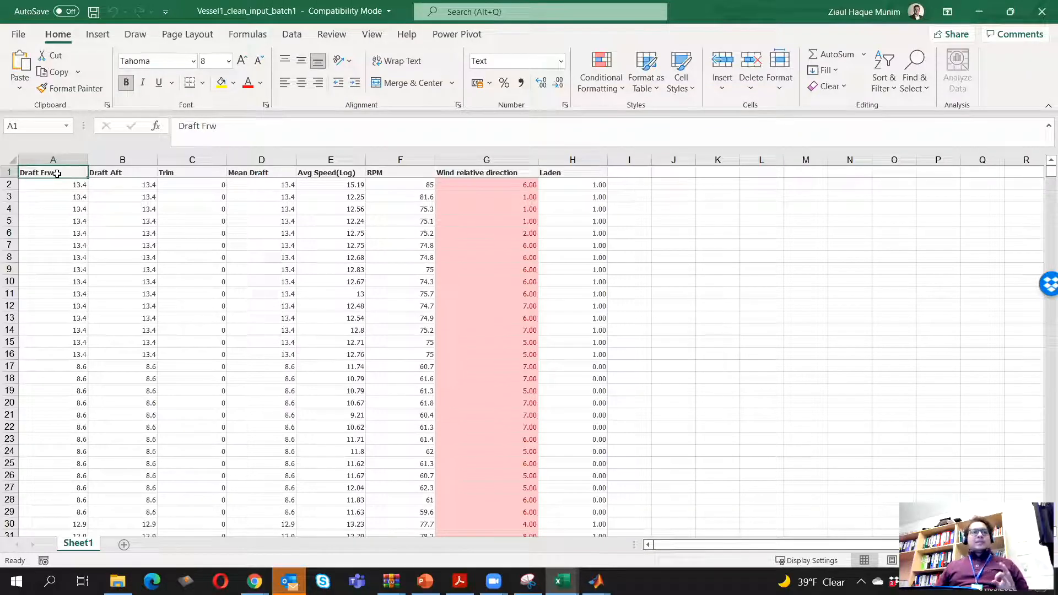
left_click(47, 160)
left_click(118, 161)
left_click(176, 161)
left_click(268, 159)
left_click(331, 160)
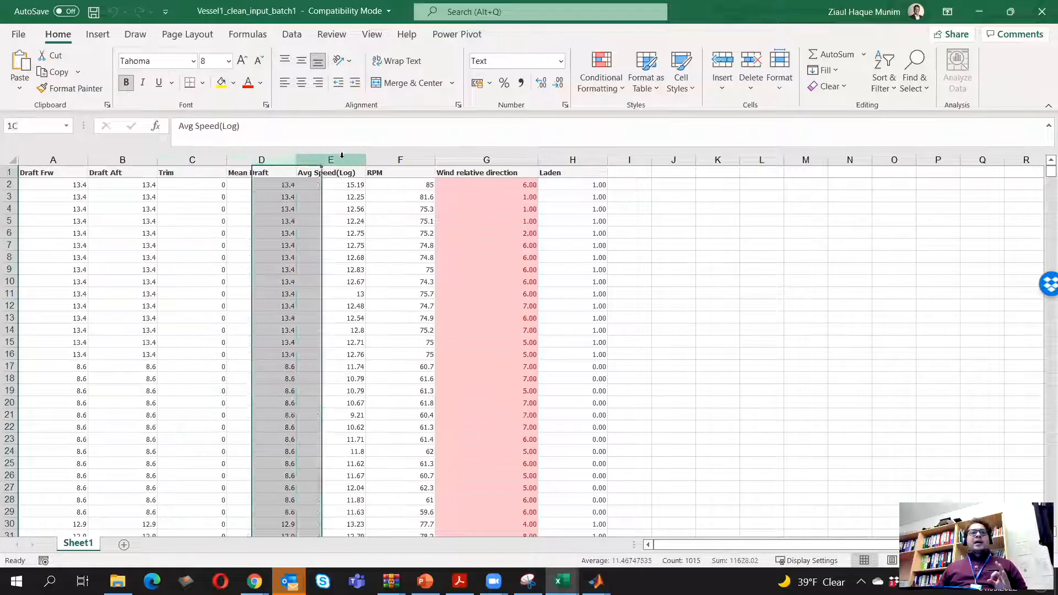
left_click(388, 157)
left_click(487, 160)
left_click(573, 160)
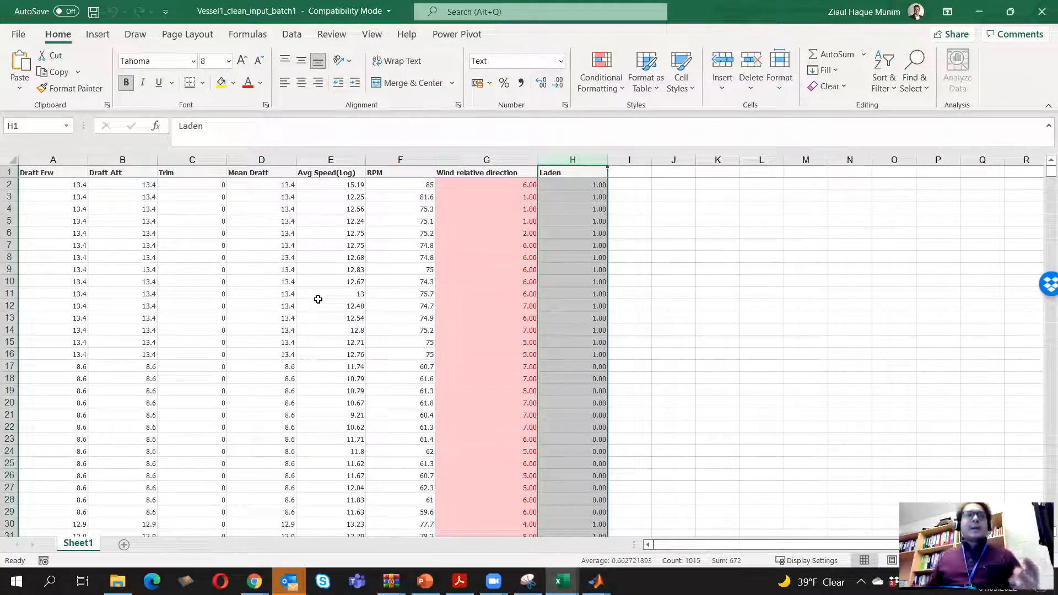
Try deleting the Draft Aft column, and undo the deletion
right_click(135, 158)
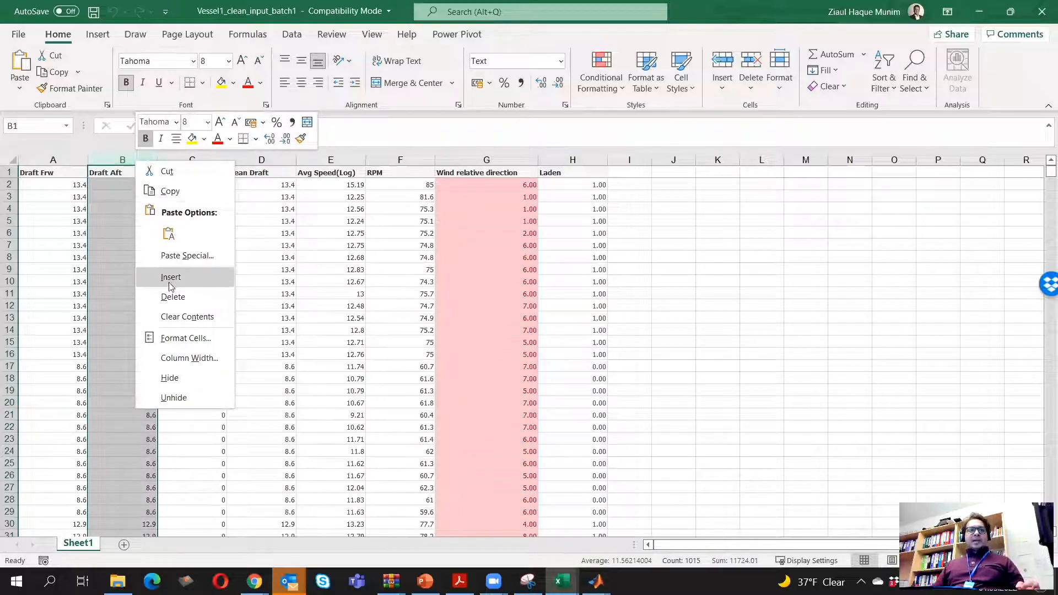
left_click(173, 296)
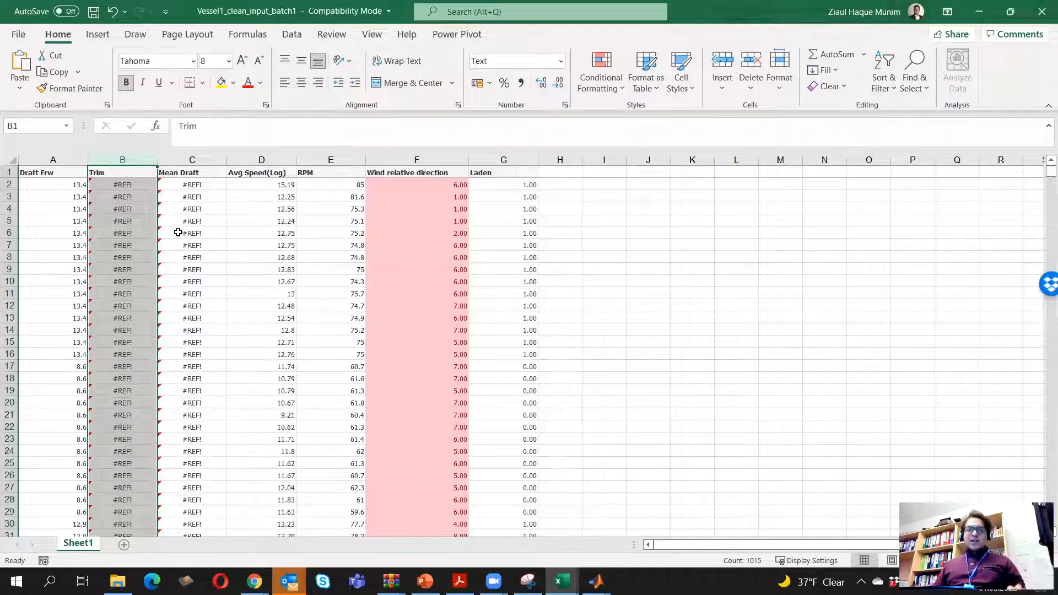
key("ctrl+z")
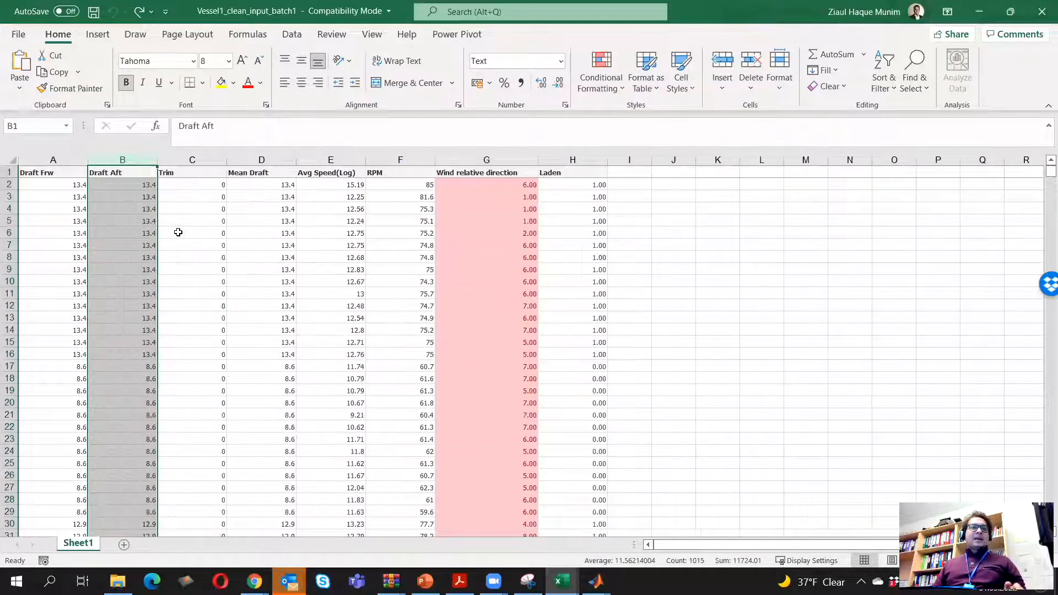
Copy the Draft Aft data in B2:B1015 and paste it back in place as values only
left_click(141, 187)
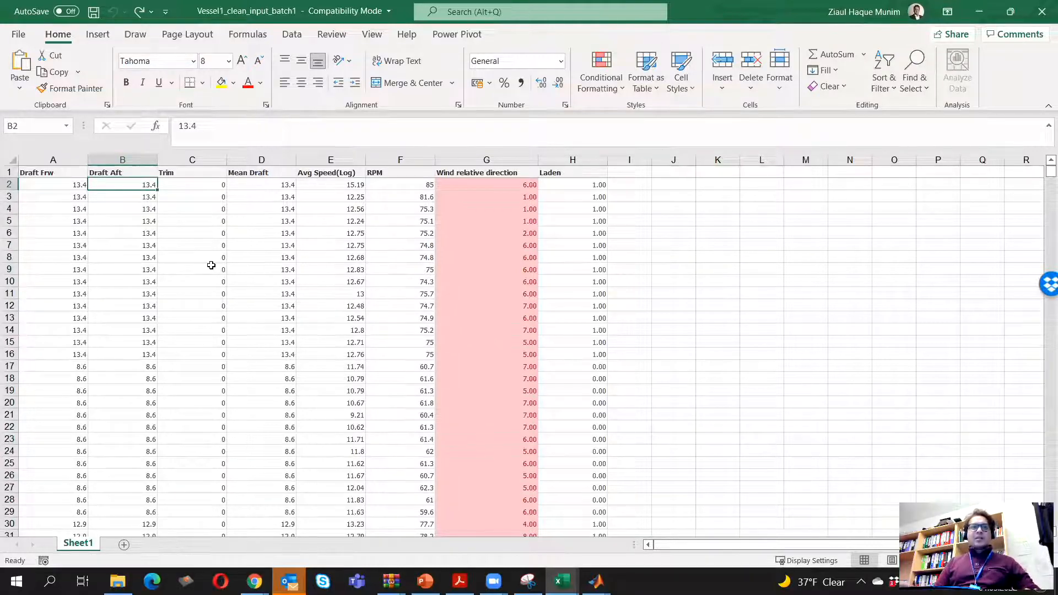
key("ctrl+shift+Down")
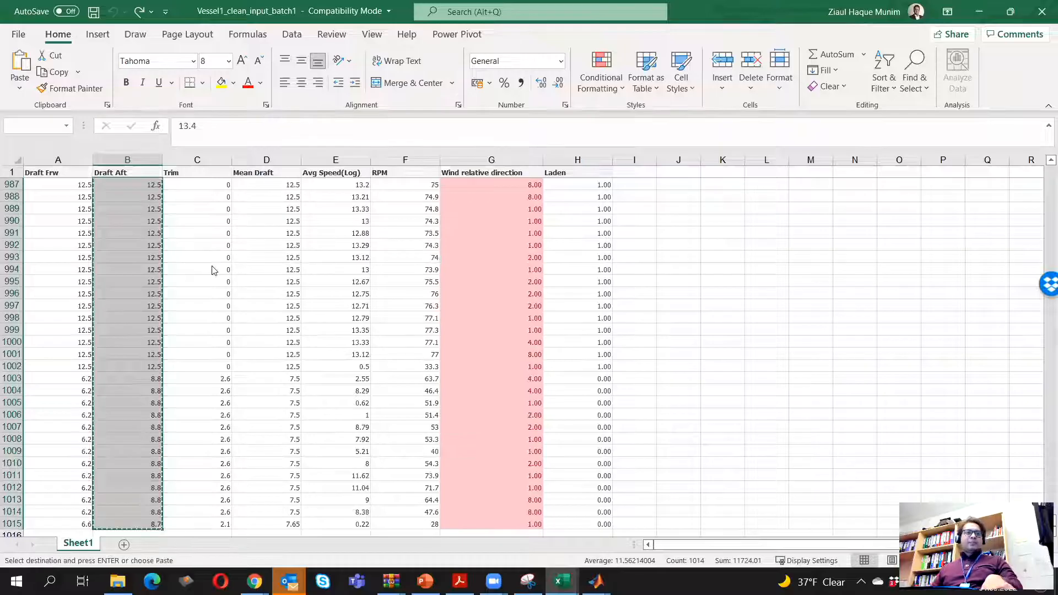
key("ctrl+c")
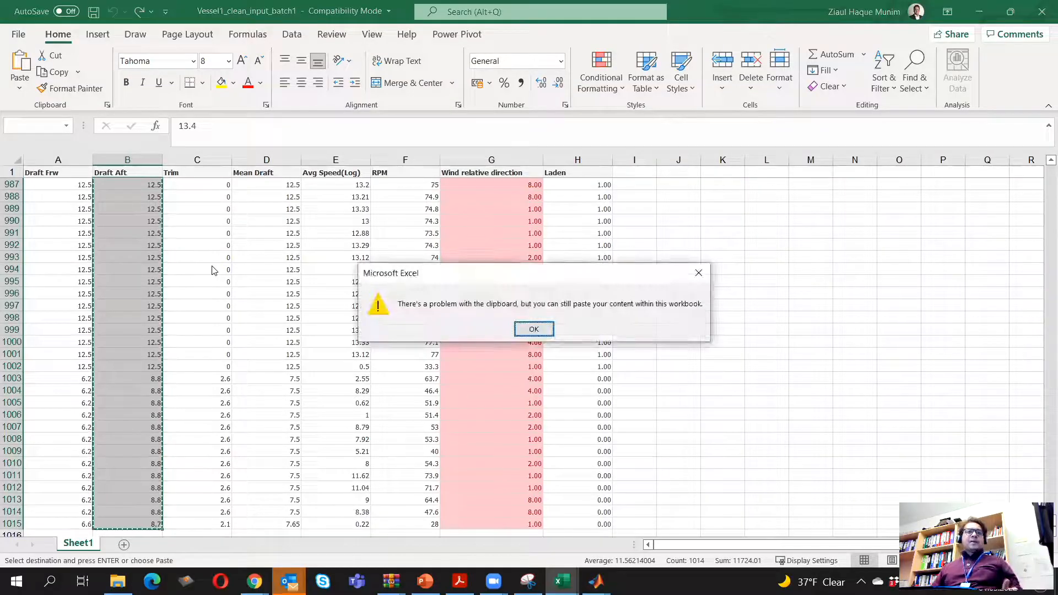
left_click(533, 329)
right_click(121, 322)
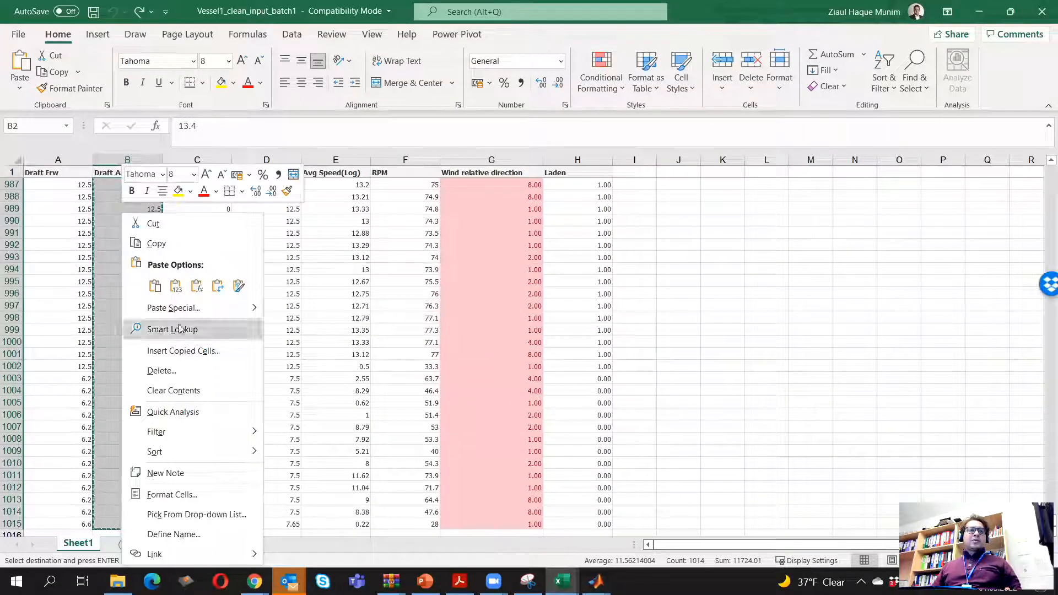
left_click(155, 243)
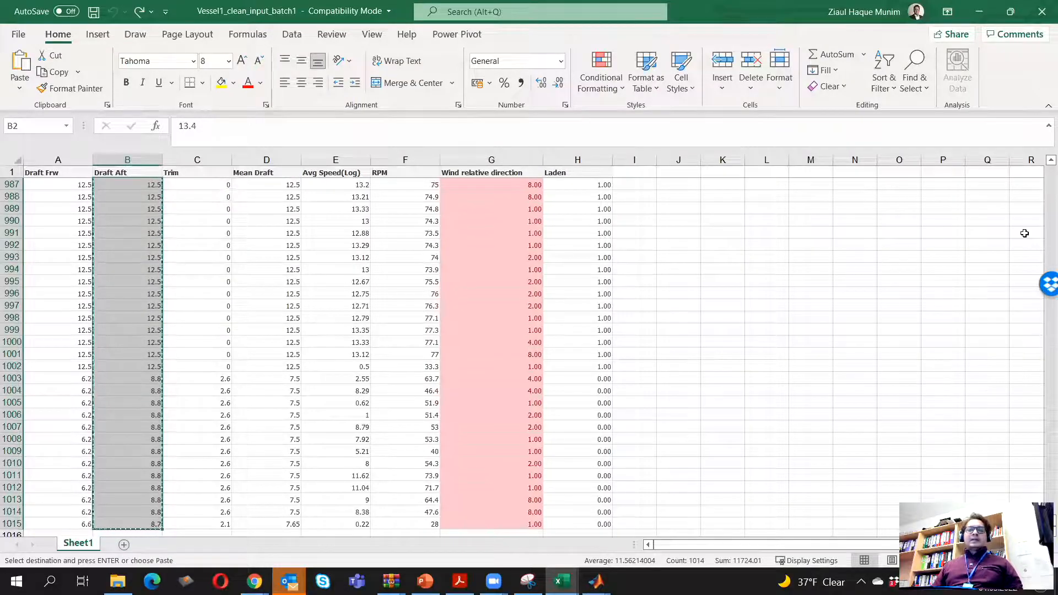
key("Right")
key("Up")
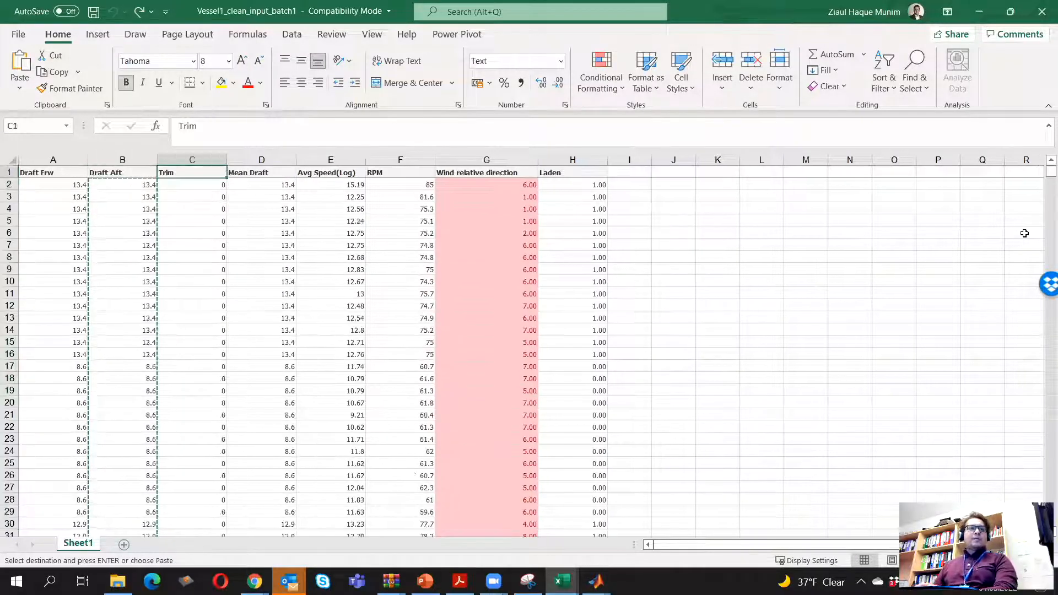
key("Left")
key("Down")
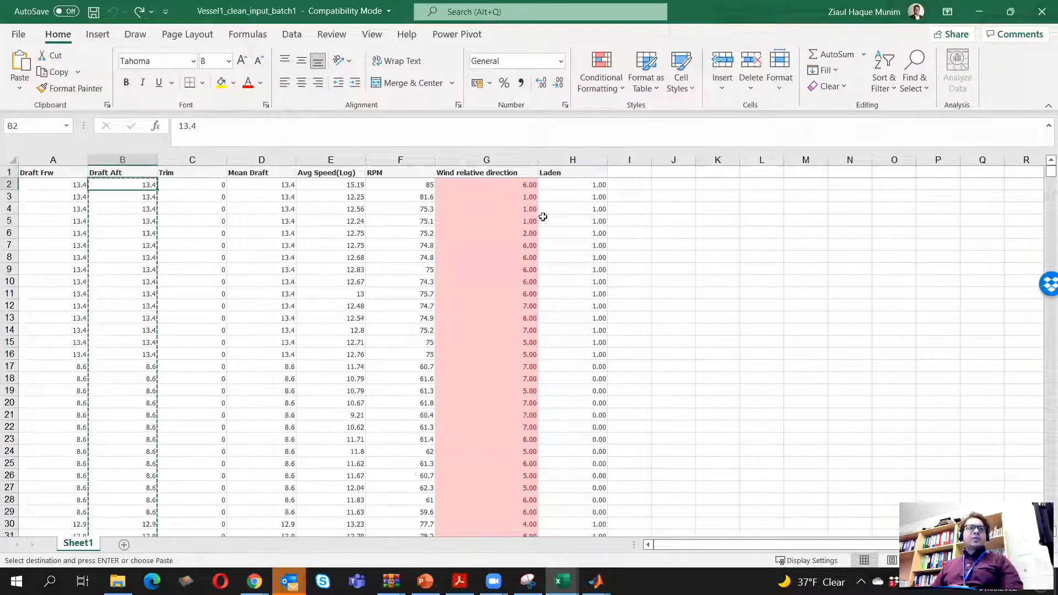
right_click(117, 189)
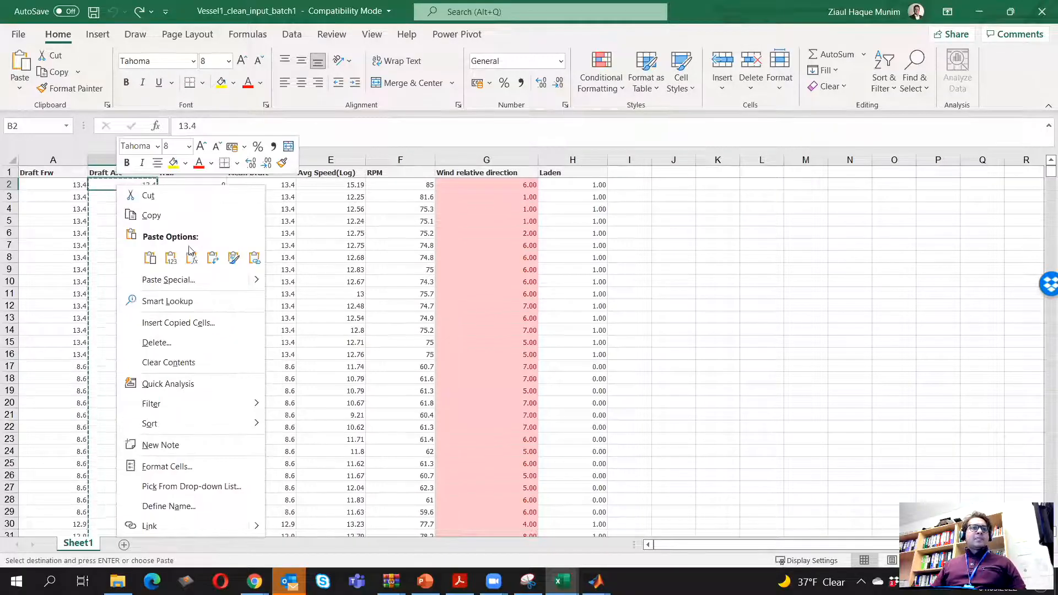
left_click(170, 258)
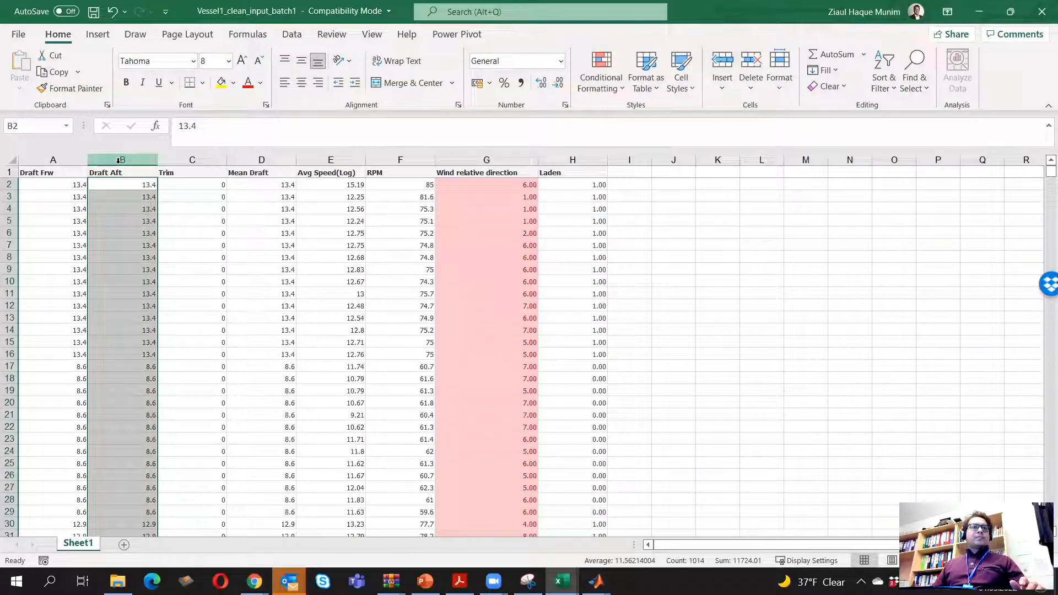
Copy the Trim data in C2:C1015 and paste it back in place as values only
left_click(190, 185)
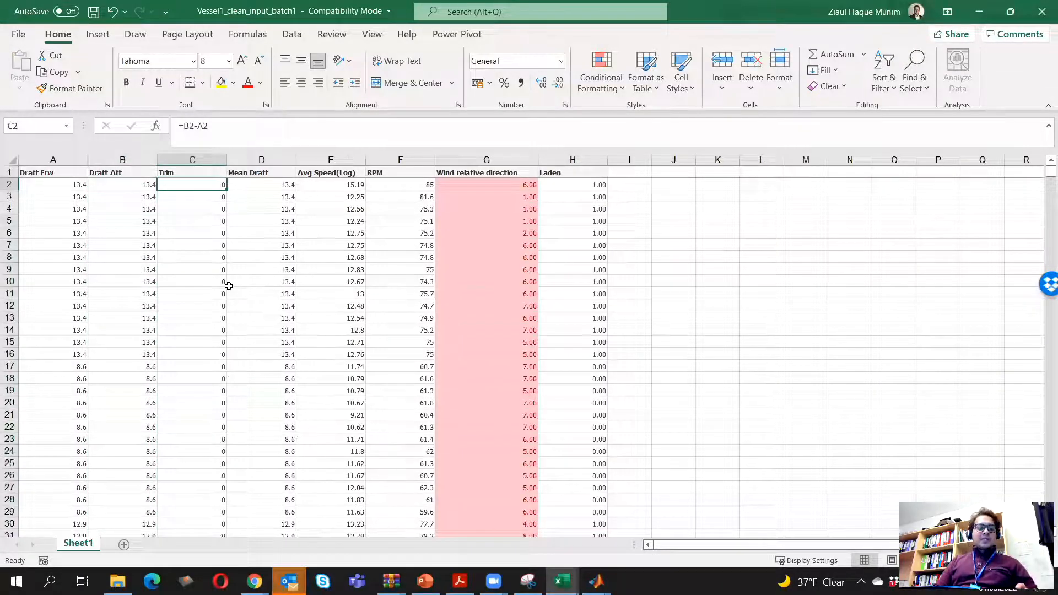
key("ctrl+shift+Down")
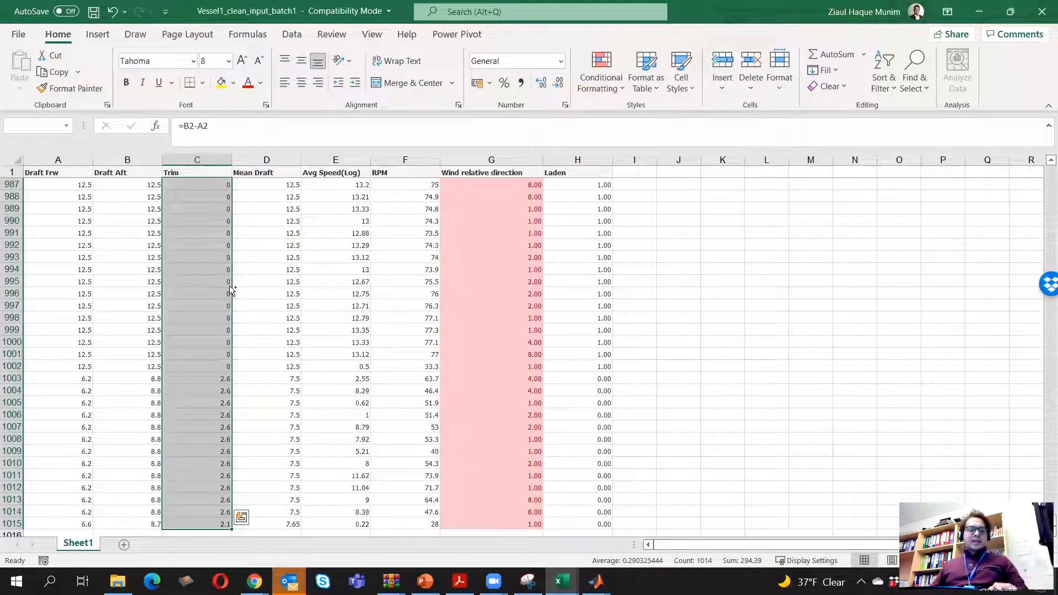
key("ctrl+c")
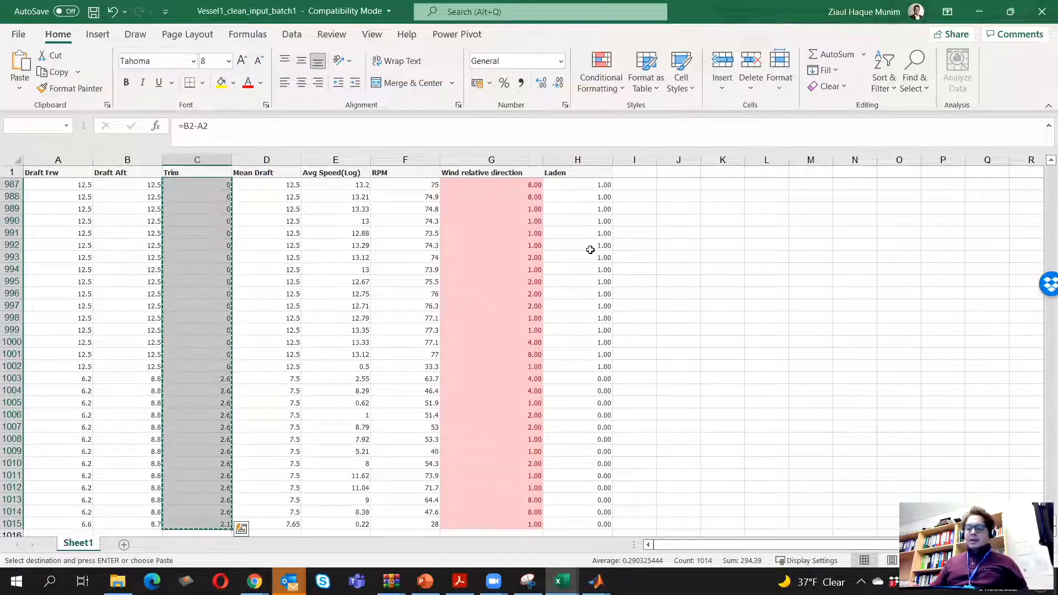
key("Right")
key("Left")
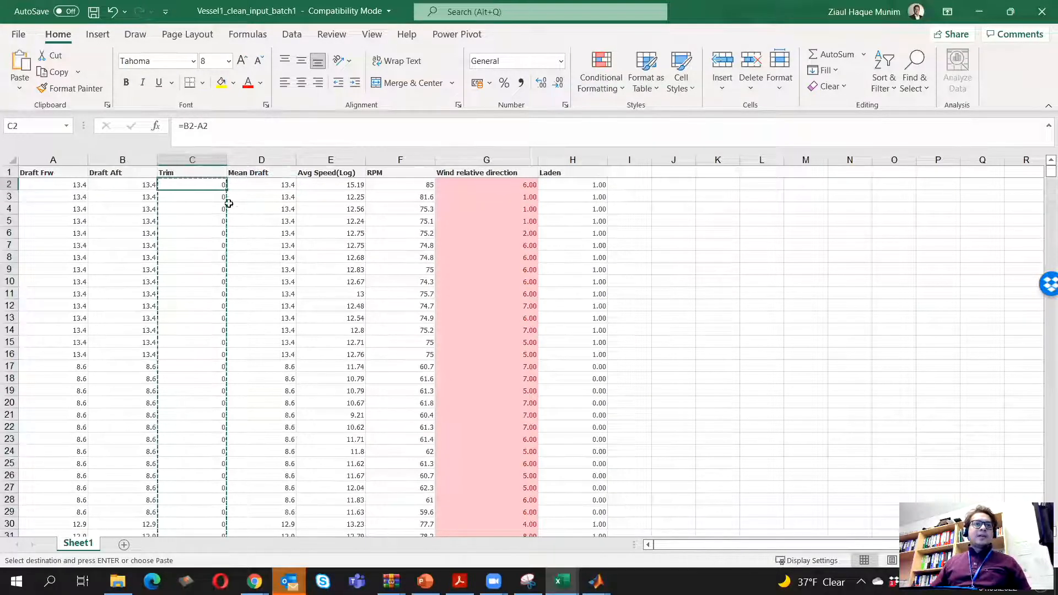
right_click(192, 182)
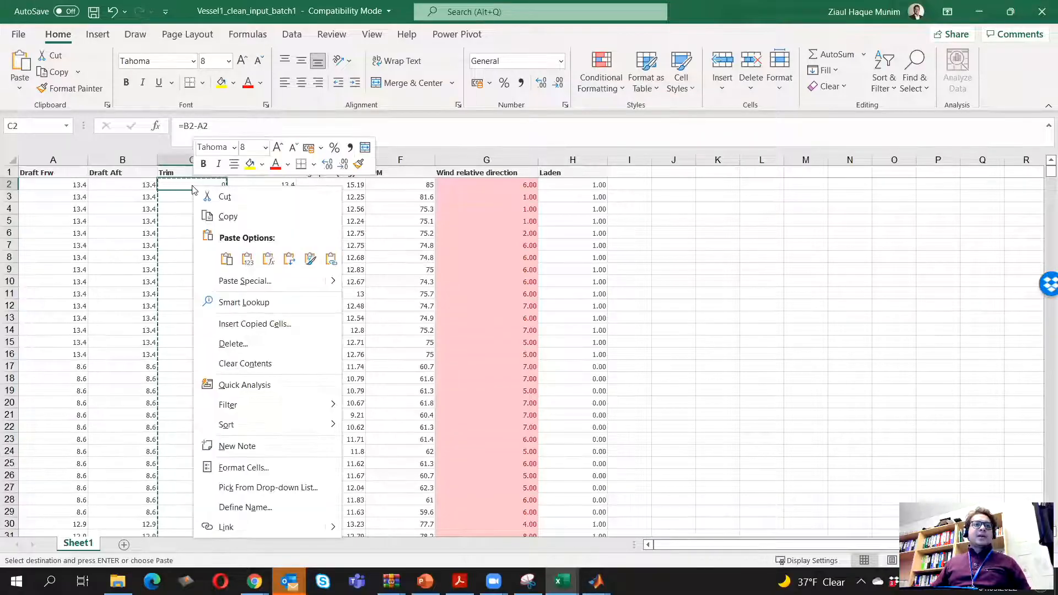
left_click(248, 259)
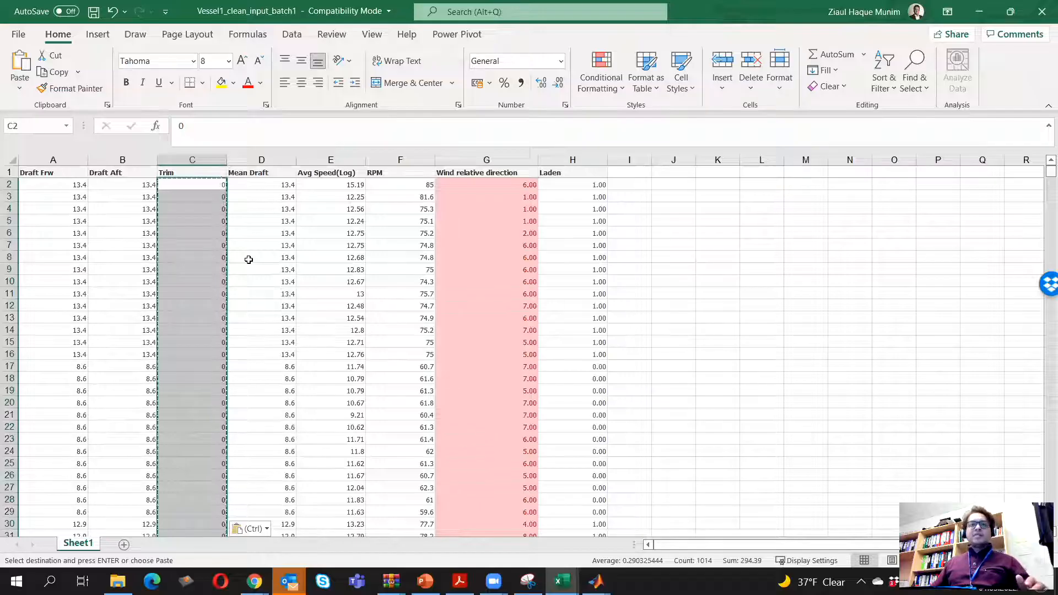
key("Escape")
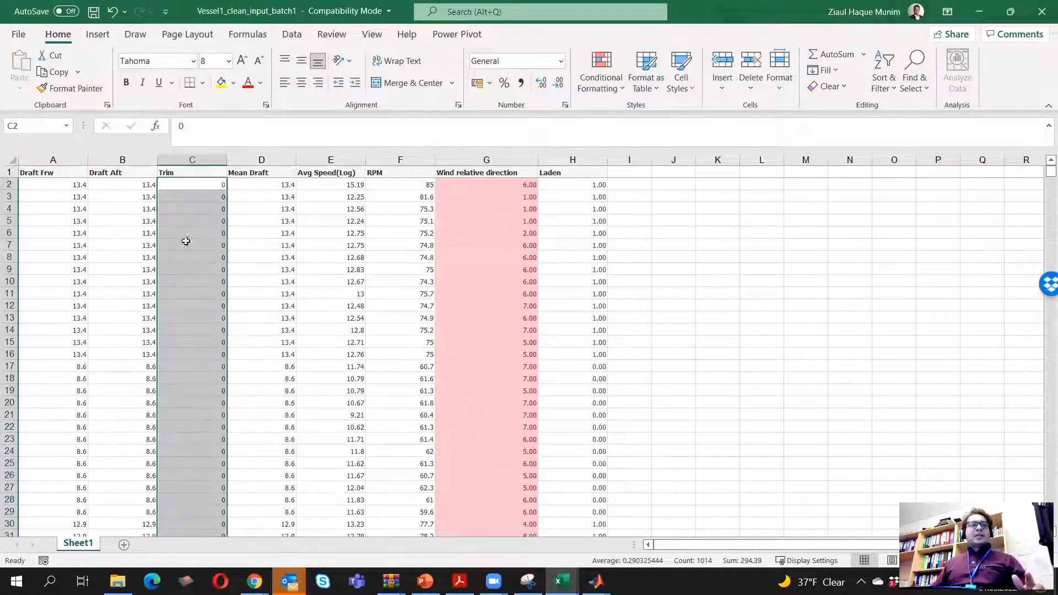
Delete the Draft Aft and Mean Draft columns, and save the workbook
right_click(118, 159)
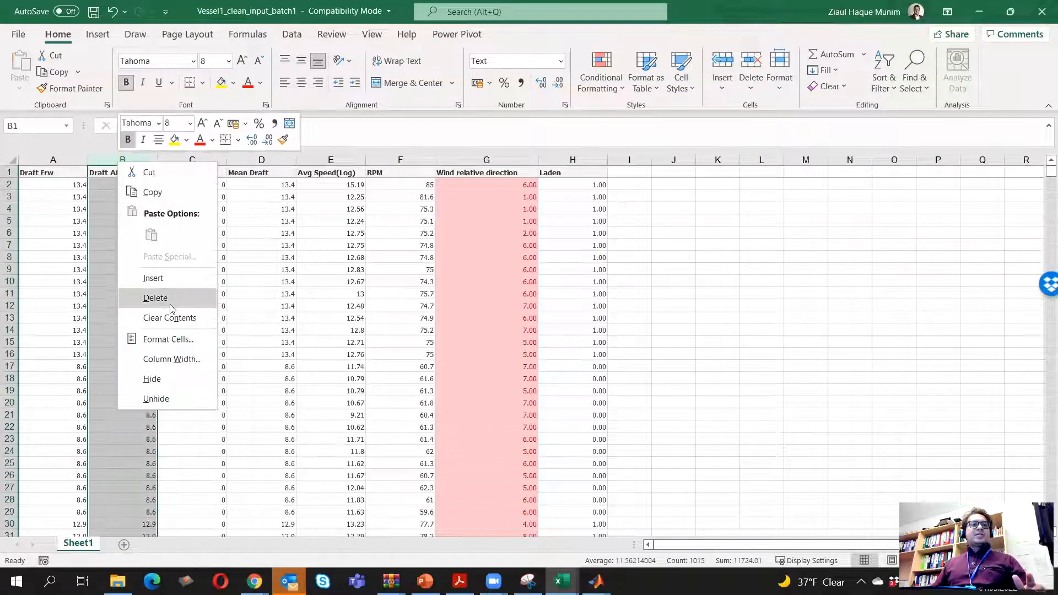
left_click(170, 305)
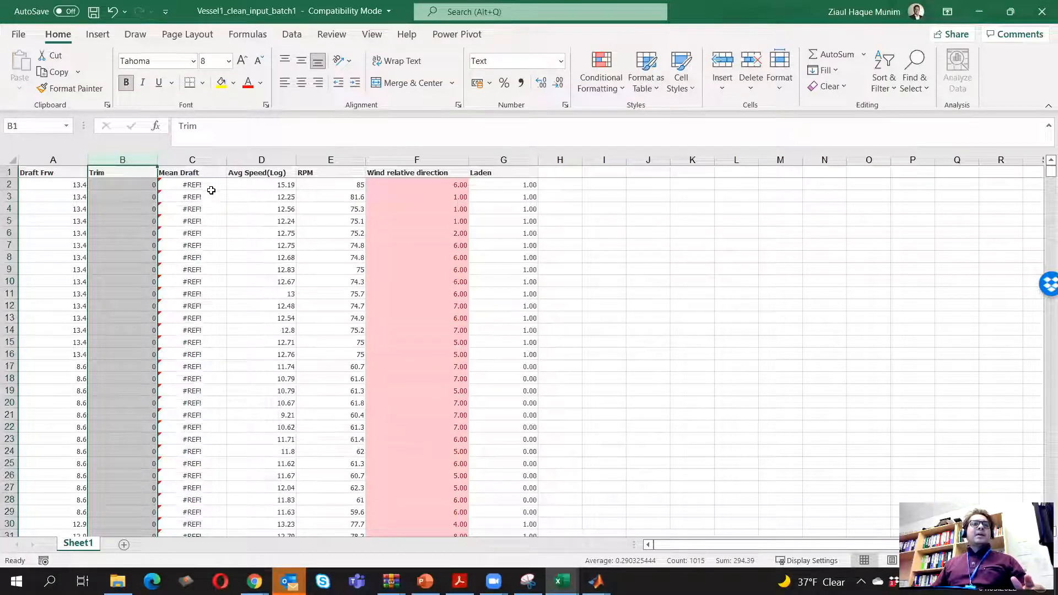
left_click(198, 160)
right_click(197, 159)
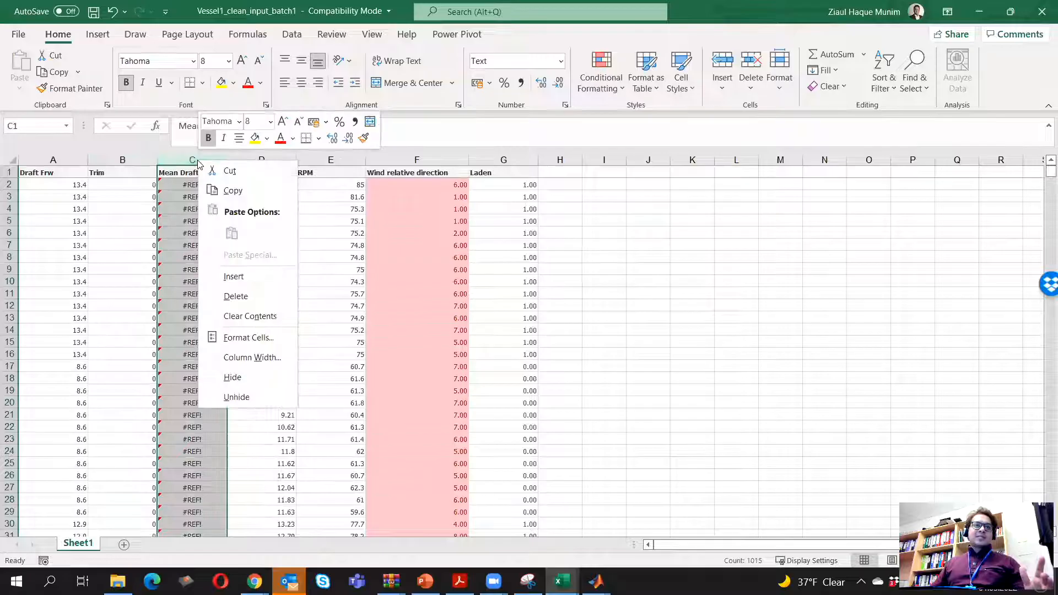
left_click(273, 297)
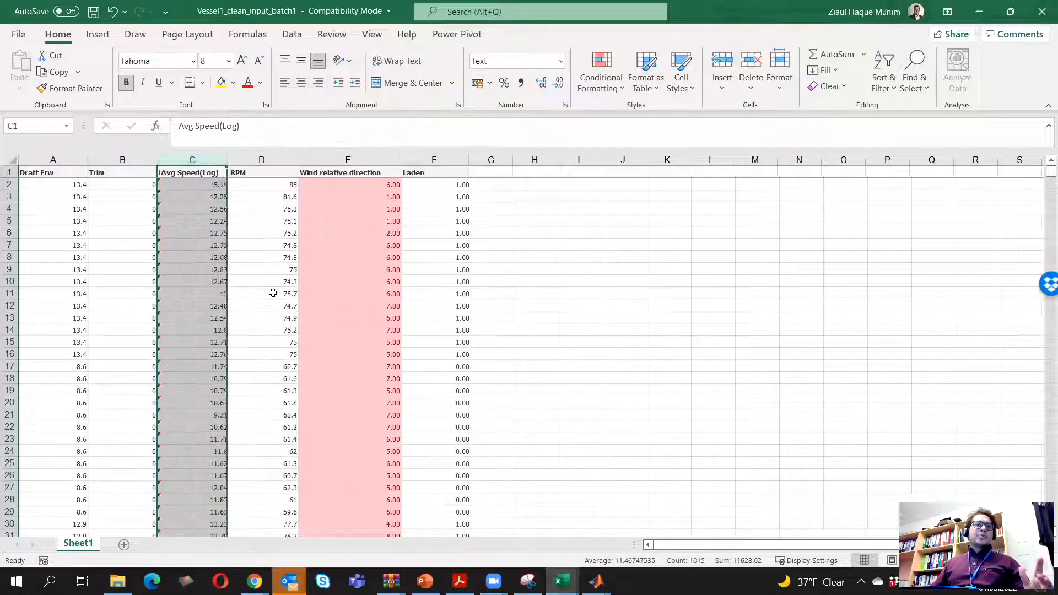
left_click(615, 297)
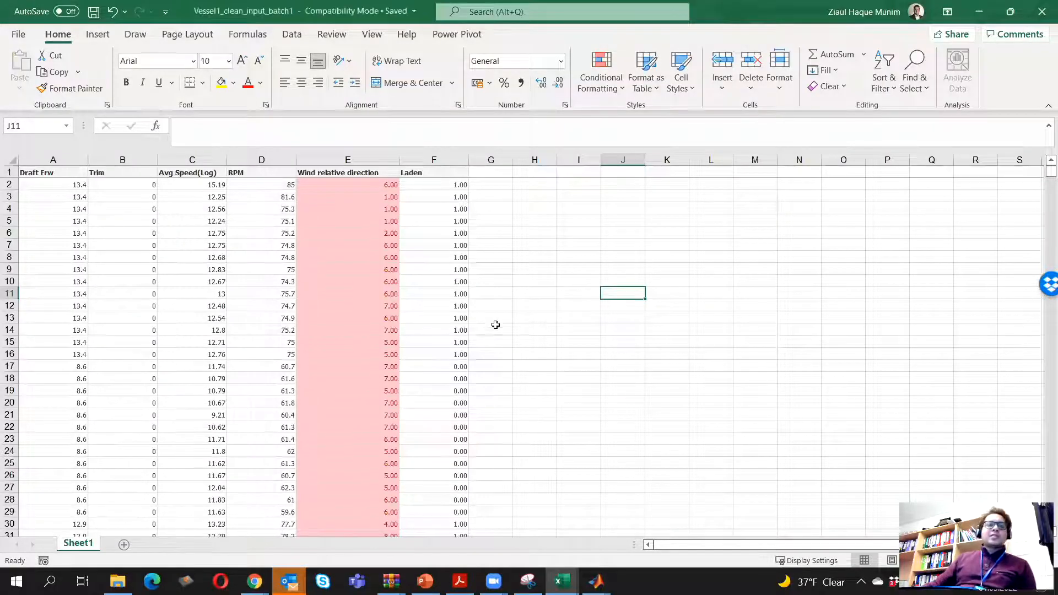
left_click(511, 273)
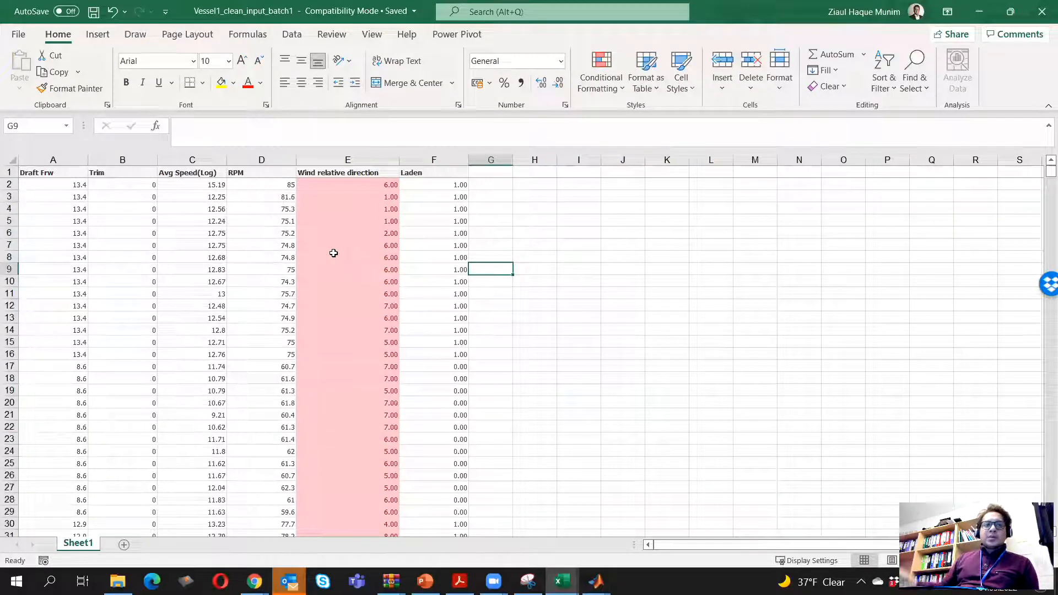
Open the Vessel1_clean_output workbook from the Vessel Data folder, examine its ME ton/day column, and close it
left_click(979, 12)
left_click(117, 581)
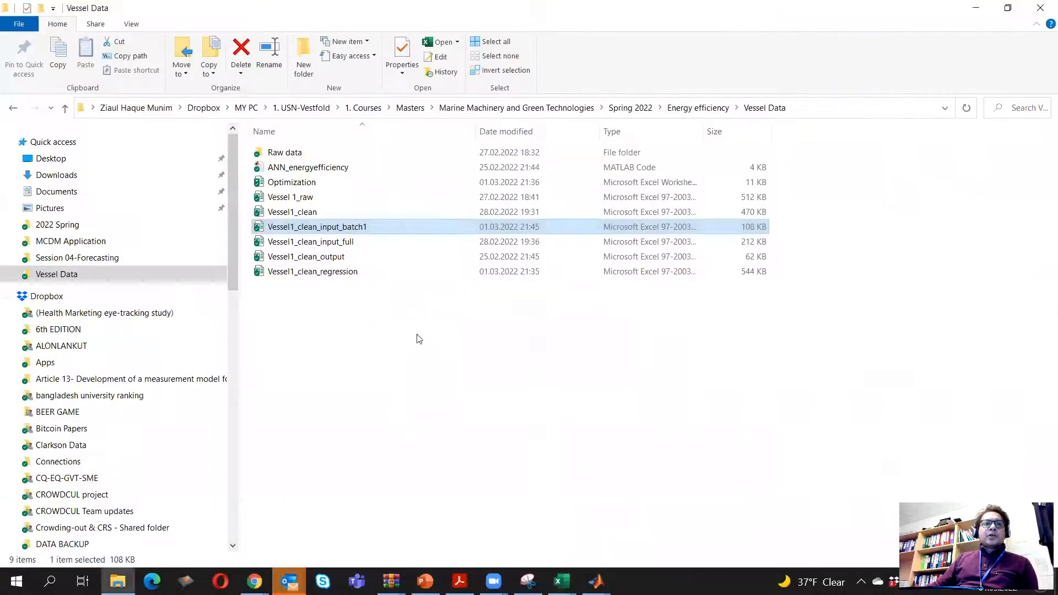
double_click(330, 260)
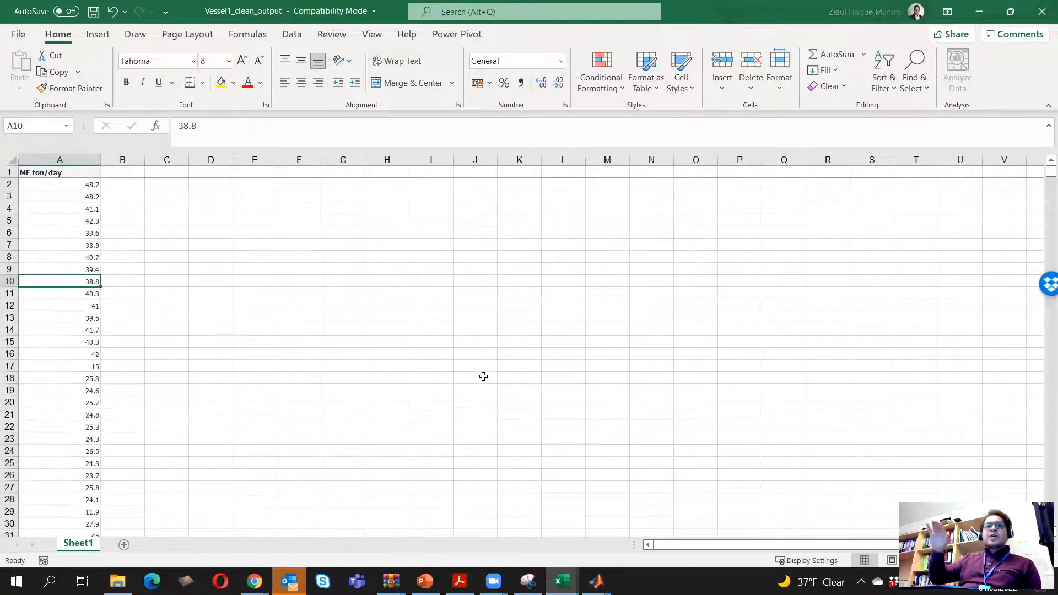
left_click(67, 161)
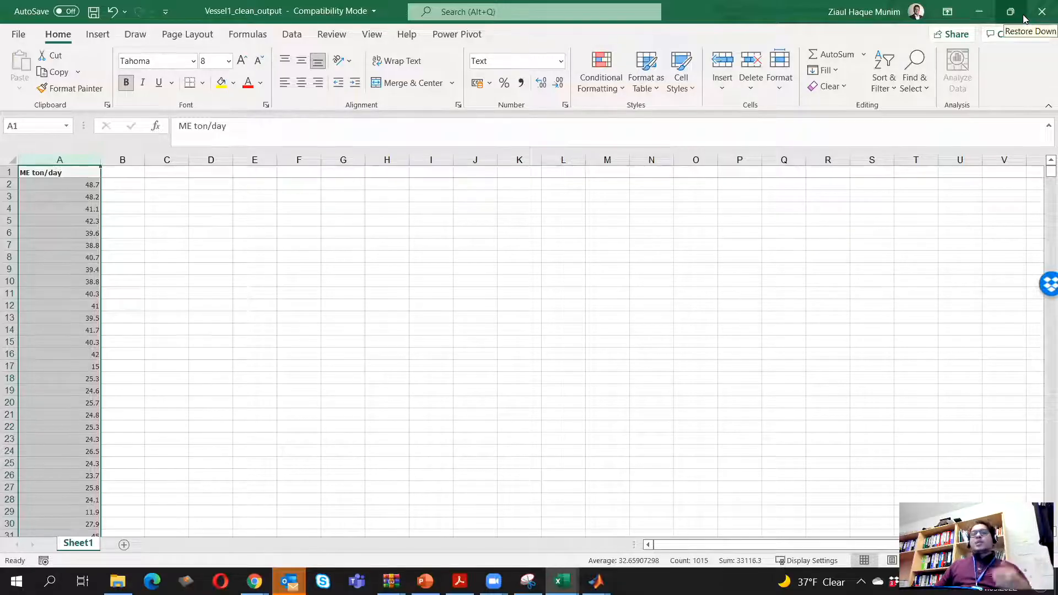
left_click(1042, 11)
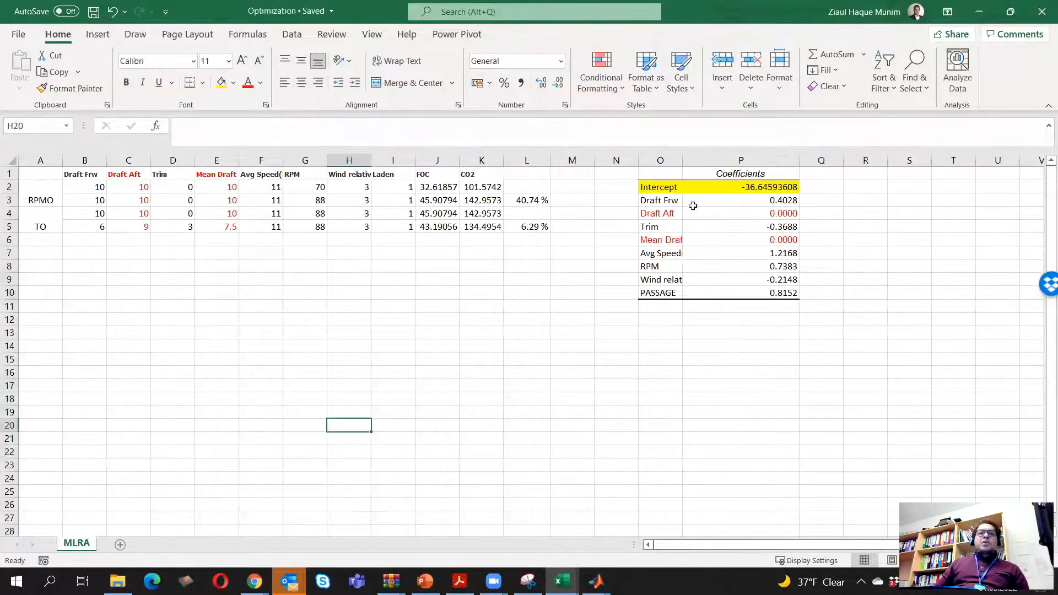
Minimize the Optimization workbook and switch to MATLAB's Neural Fitting window at the Select Data page
left_click(980, 11)
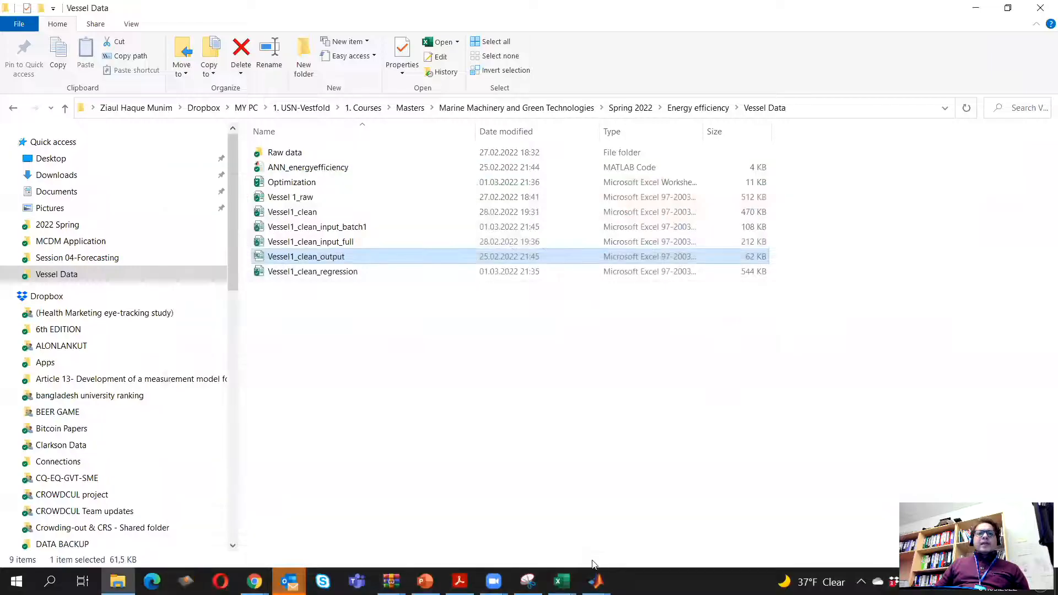
mouse_move(596, 582)
left_click(672, 539)
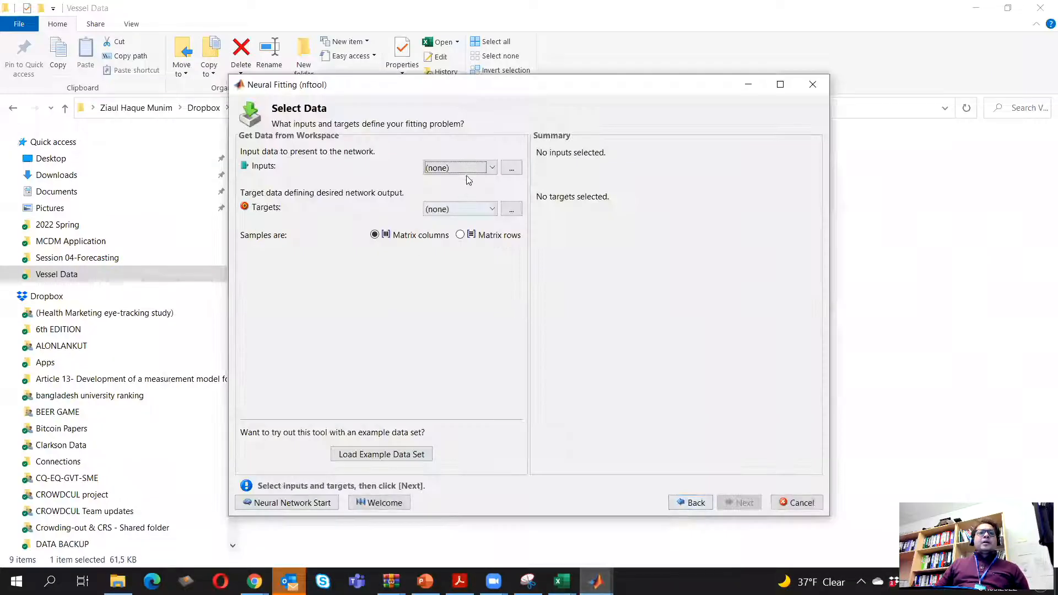
Try to import Vessel1_clean_input_batch1 as the network's input data, and cancel the extra file selection for the targets
left_click(512, 169)
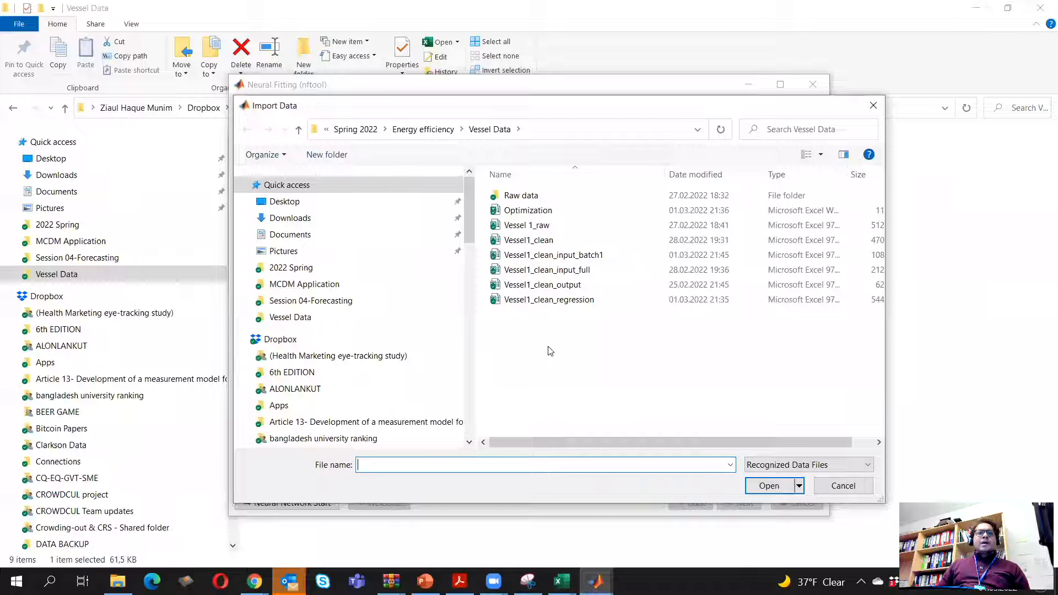
left_click(573, 257)
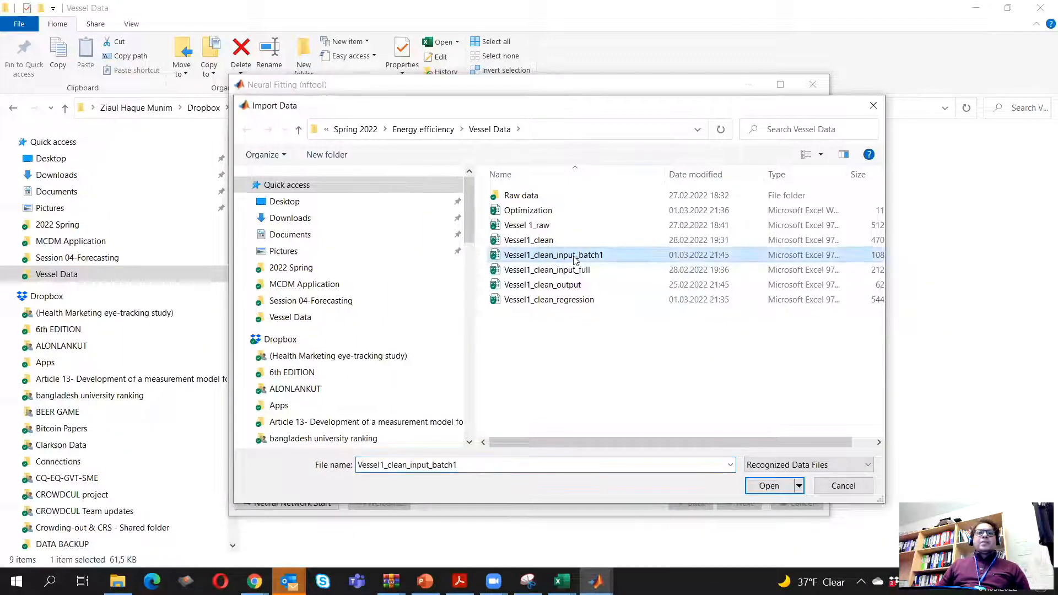
double_click(575, 256)
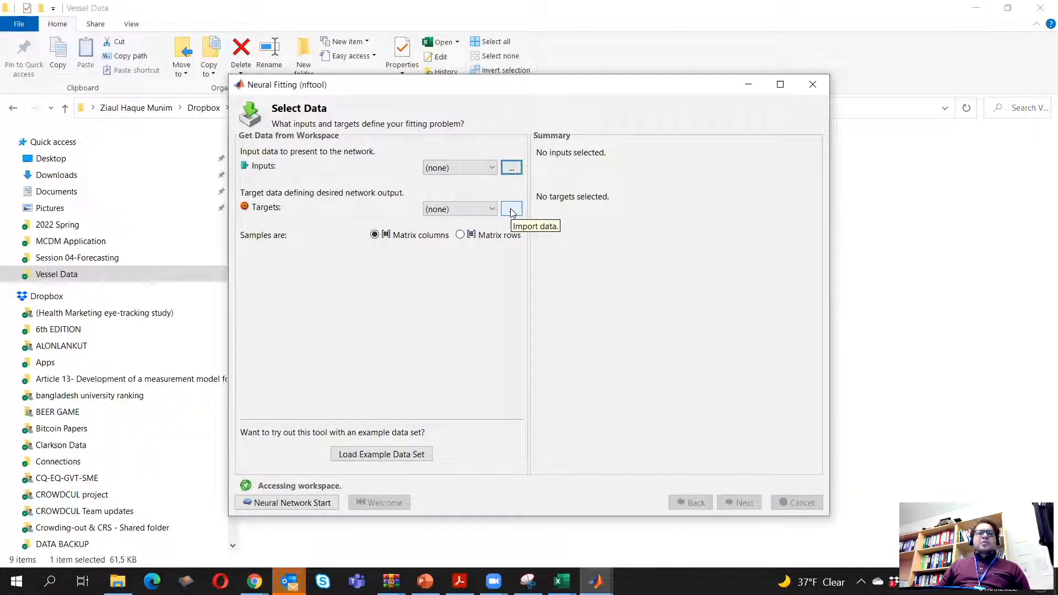
left_click(511, 212)
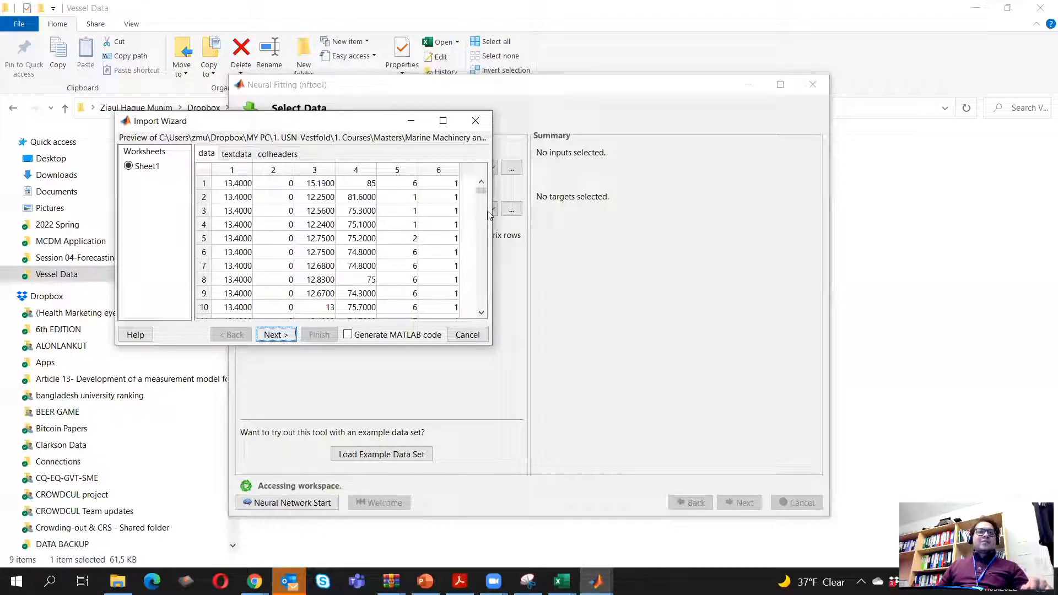
left_click(287, 336)
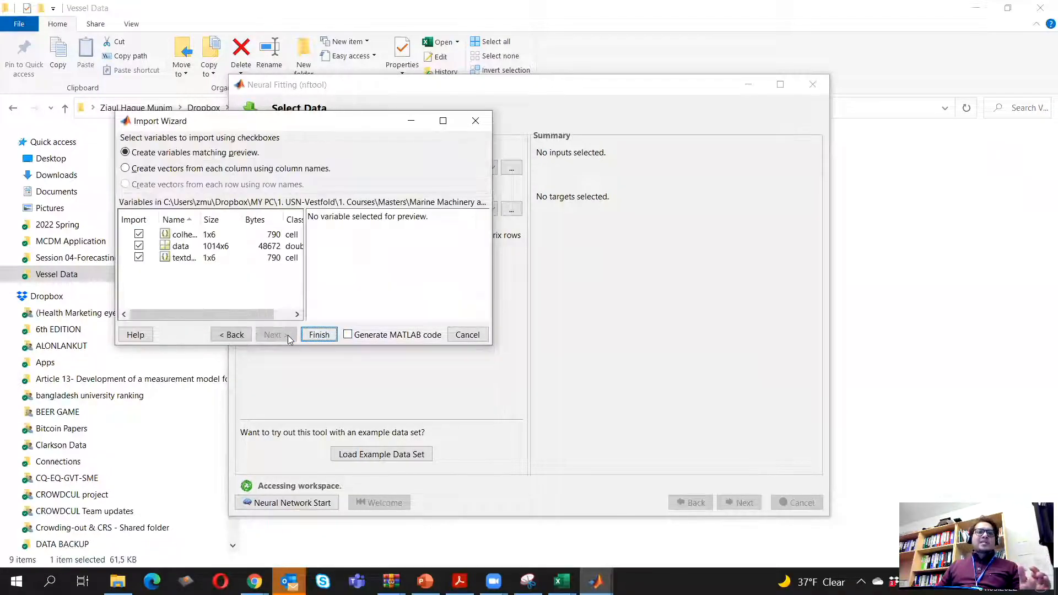
left_click(319, 335)
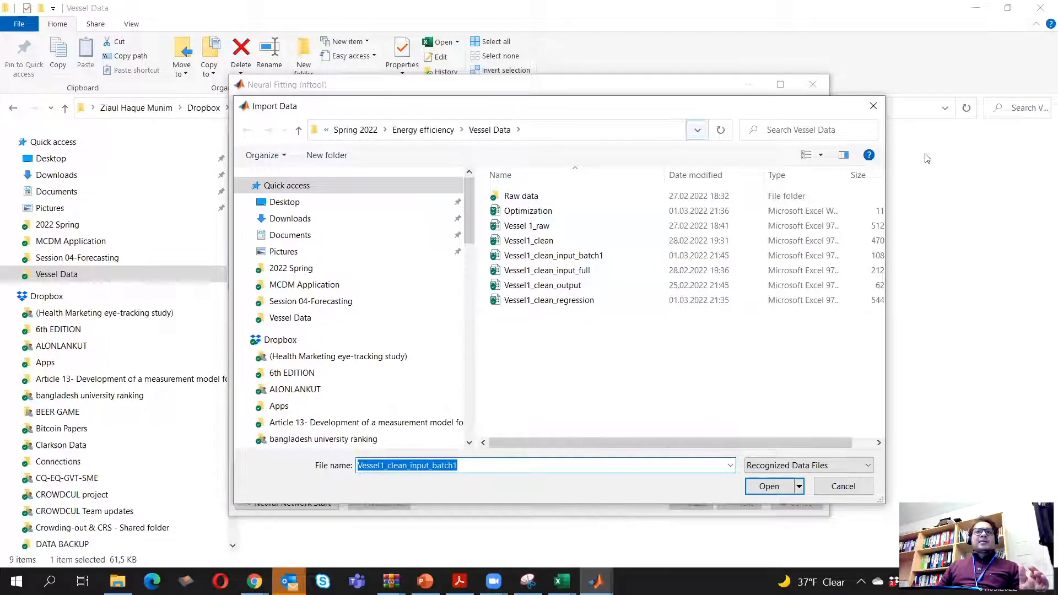
left_click(874, 106)
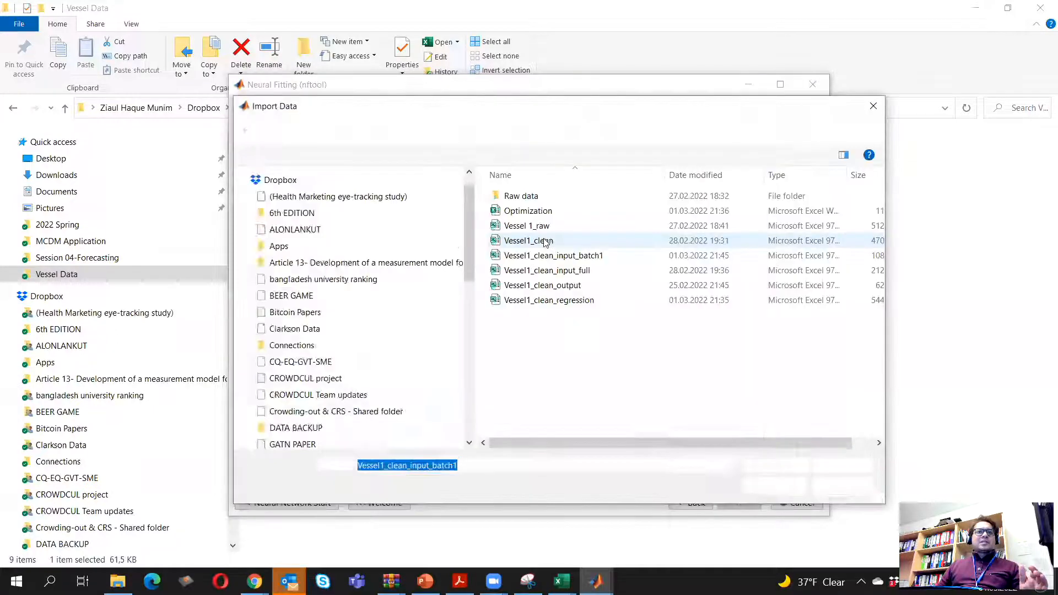
left_click(867, 109)
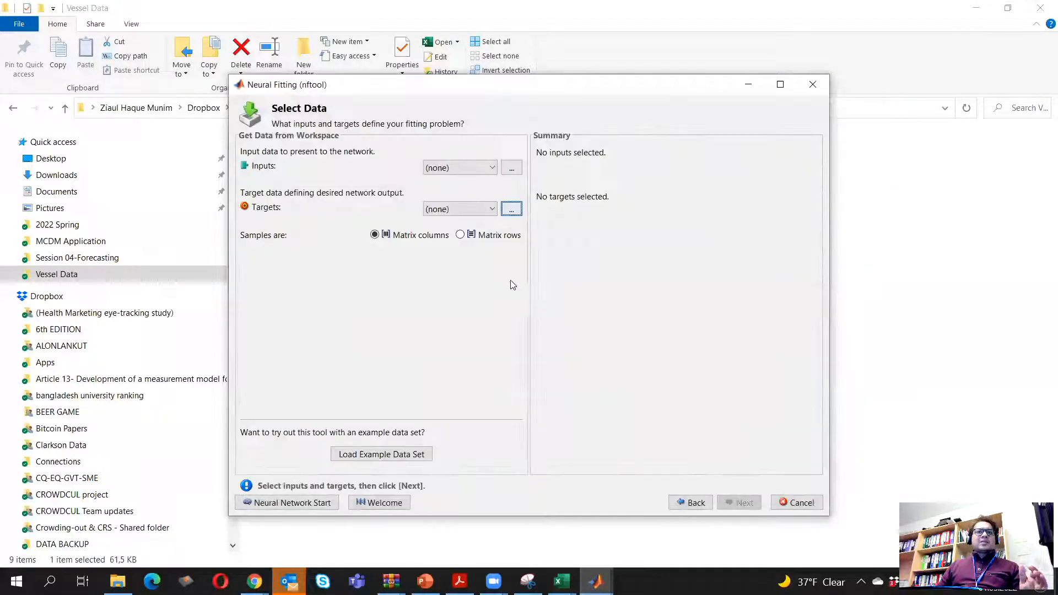
Import Vessel1_clean_output as the network's target data, creating variables that match the preview
left_click(515, 212)
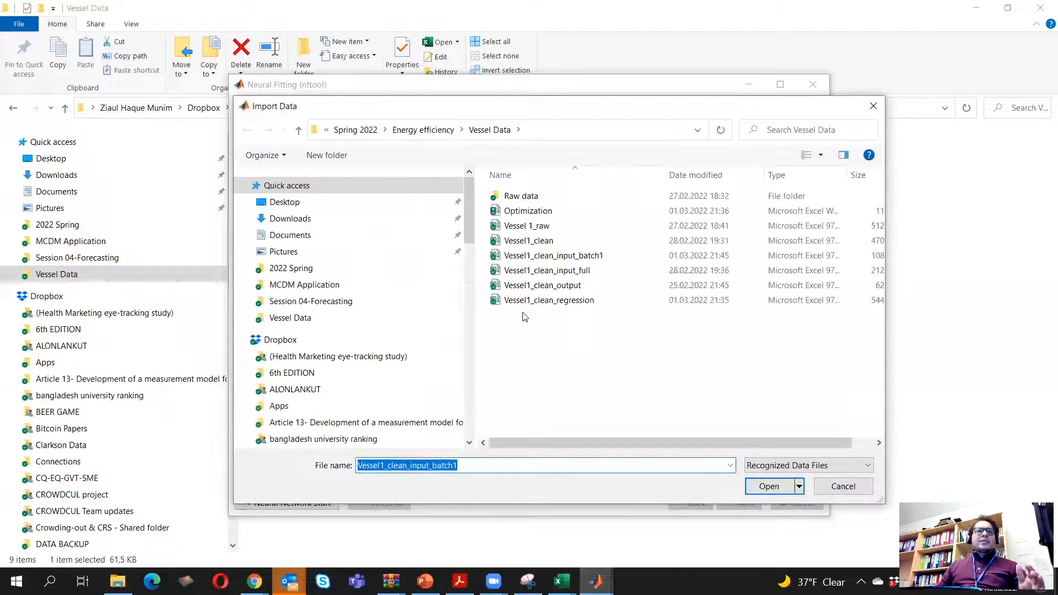
left_click(557, 287)
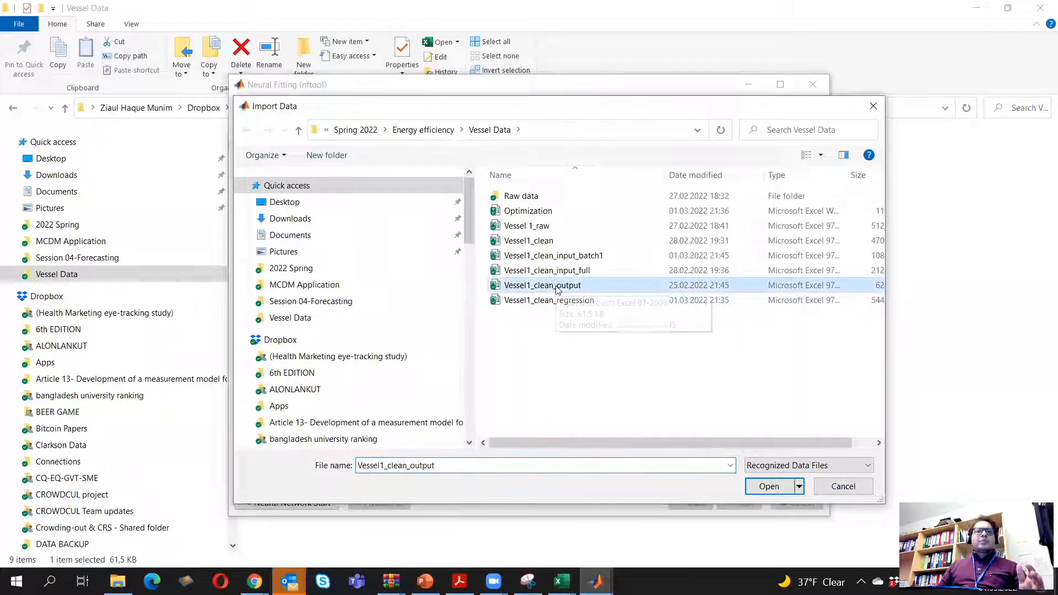
double_click(557, 286)
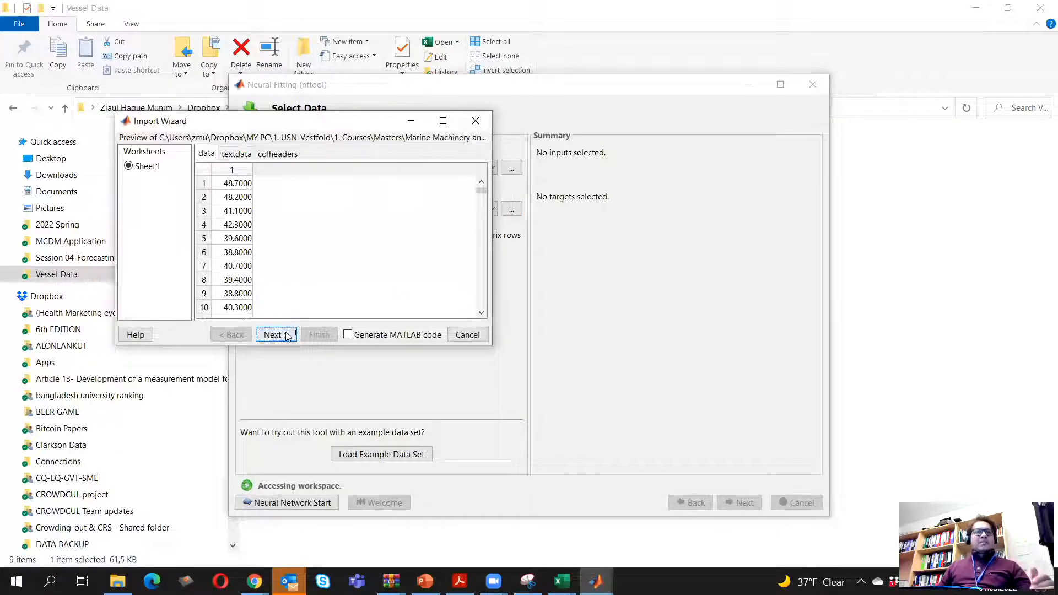
left_click(274, 335)
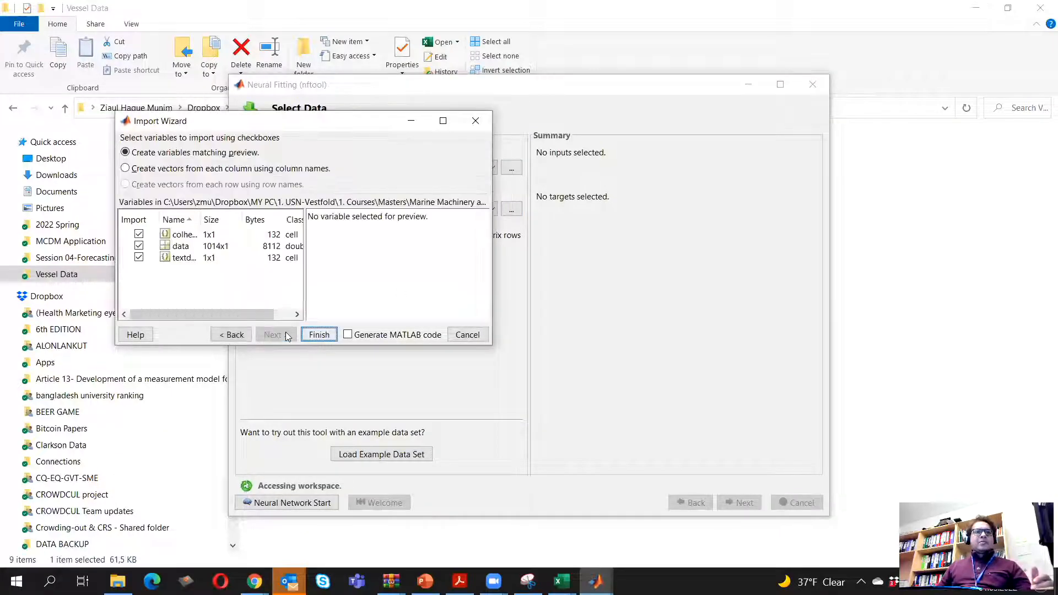
left_click(319, 334)
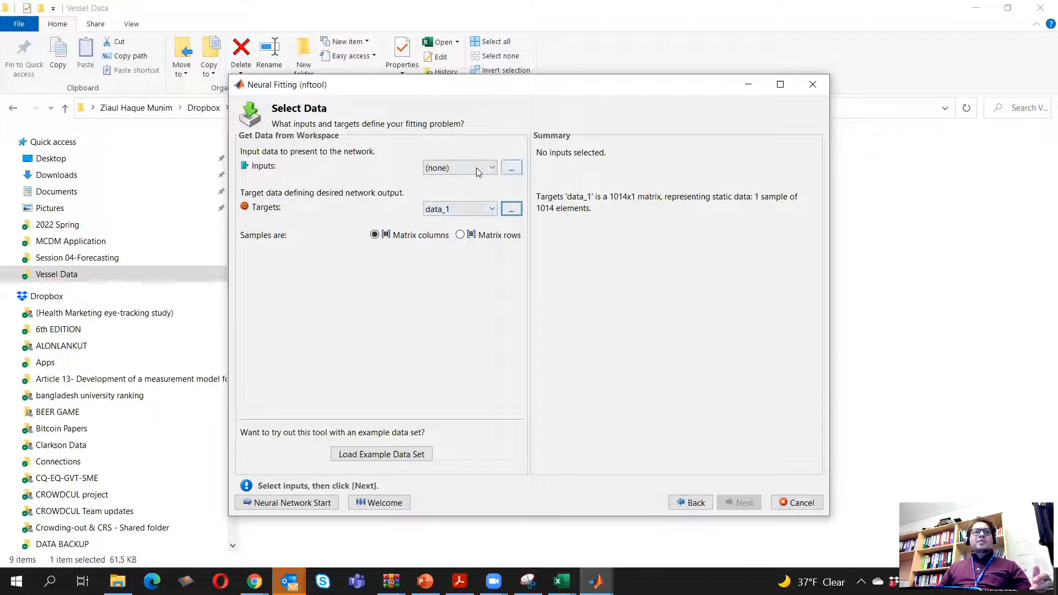
Import Vessel1_clean_input_batch1 as the network's input data, creating variables that match the preview
left_click(511, 168)
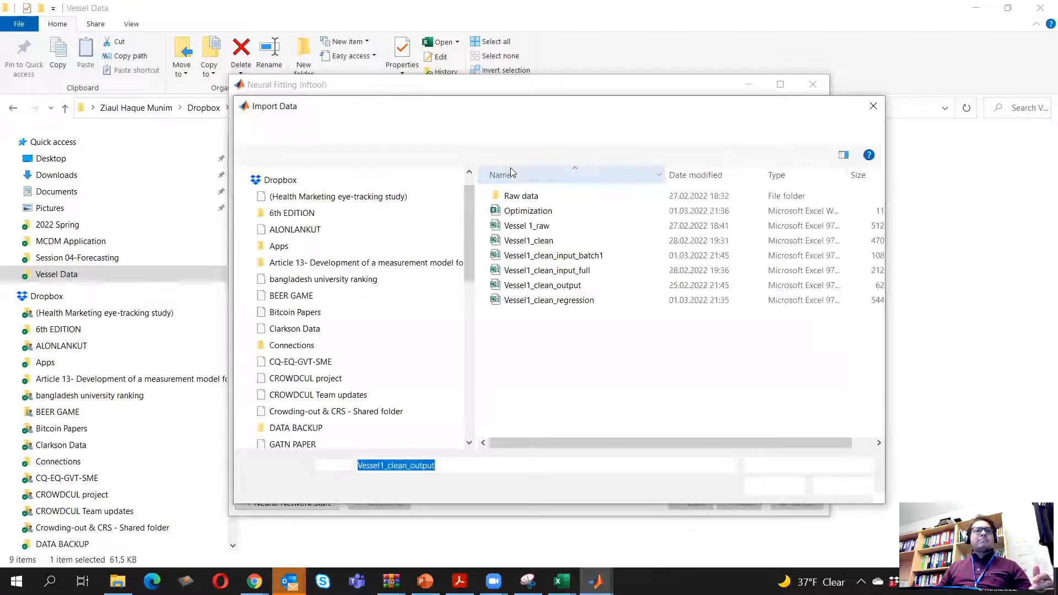
left_click(567, 256)
double_click(568, 256)
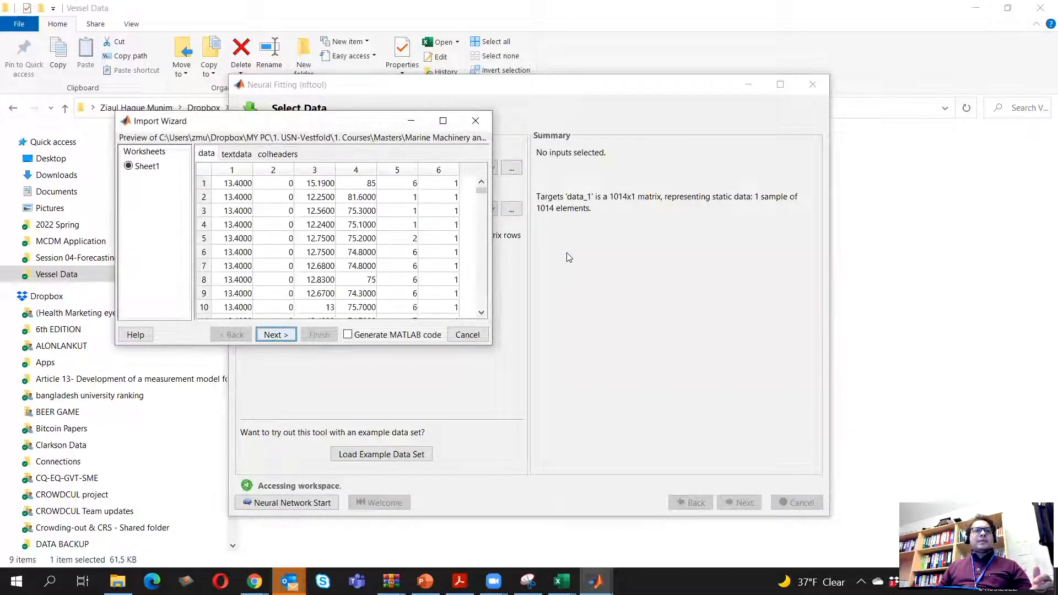
left_click(278, 335)
left_click(319, 334)
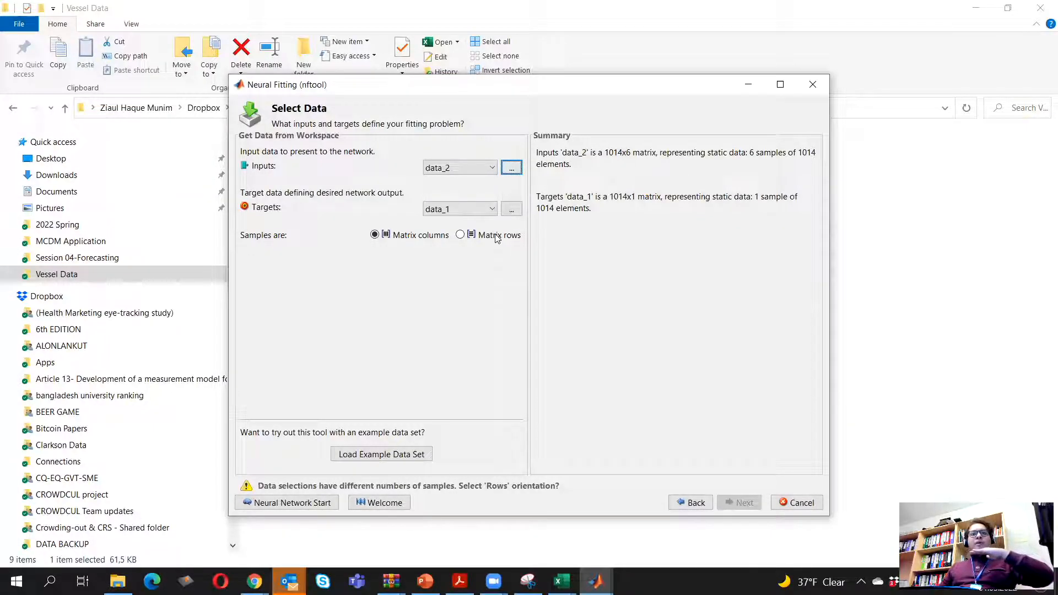
Set the samples to matrix rows and accept the data division of 70% training, 15% validation and 15% testing
left_click(460, 235)
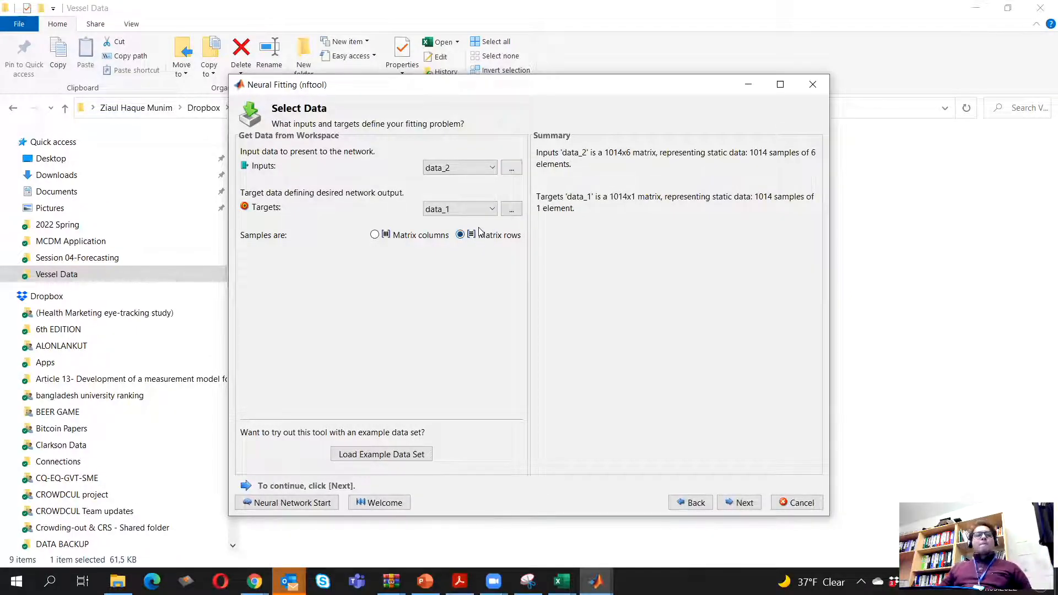
left_click(739, 504)
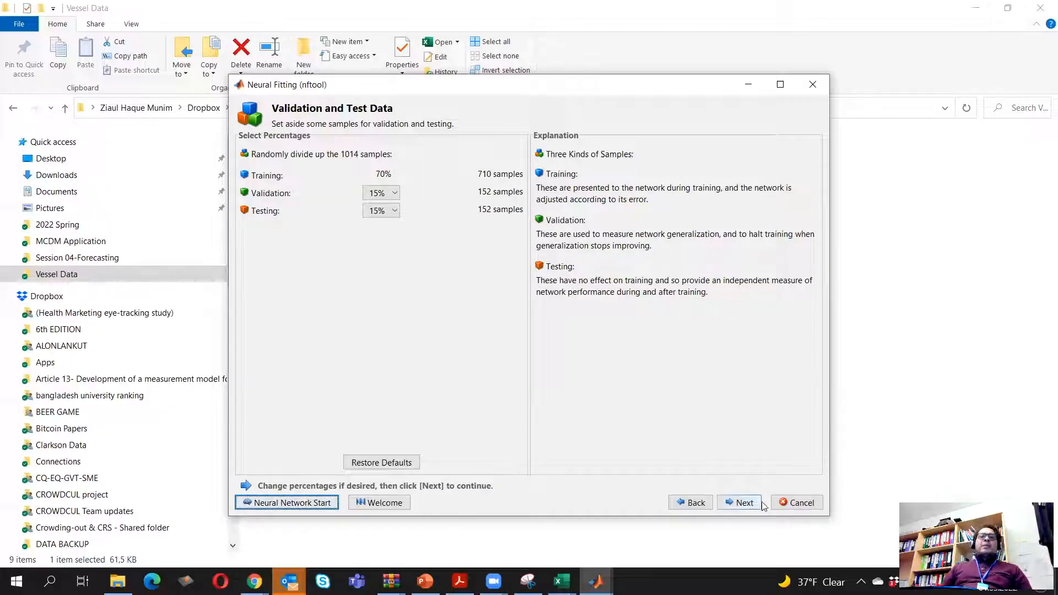
left_click(744, 504)
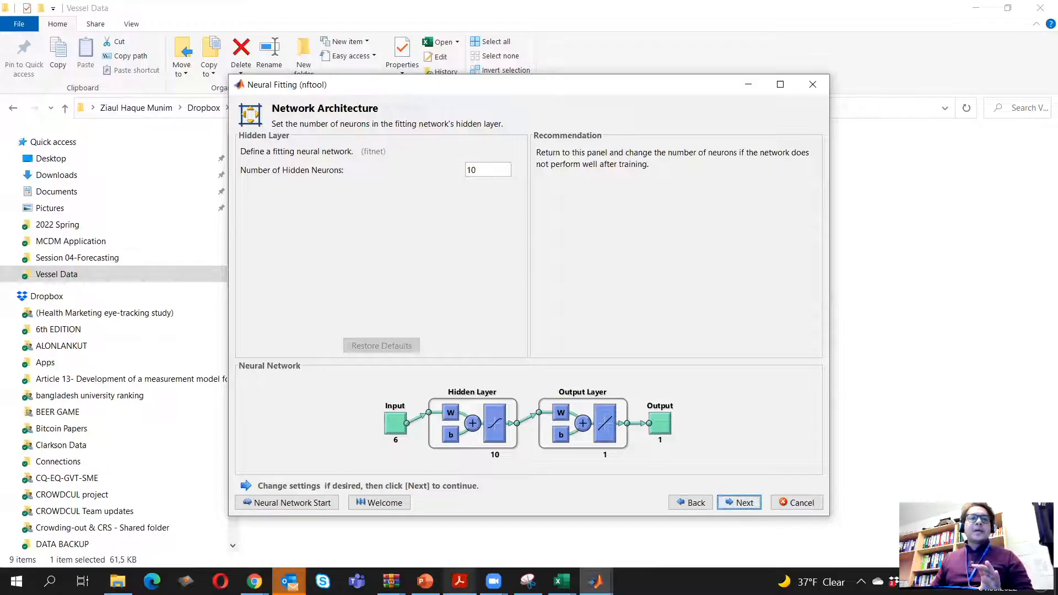
Switch to the energy efficiency paper in Acrobat Reader and examine Table 7's hidden-layer sizes for the ship groups' ANN models, then minimize it
left_click(463, 578)
scroll(494, 393, "up", 5)
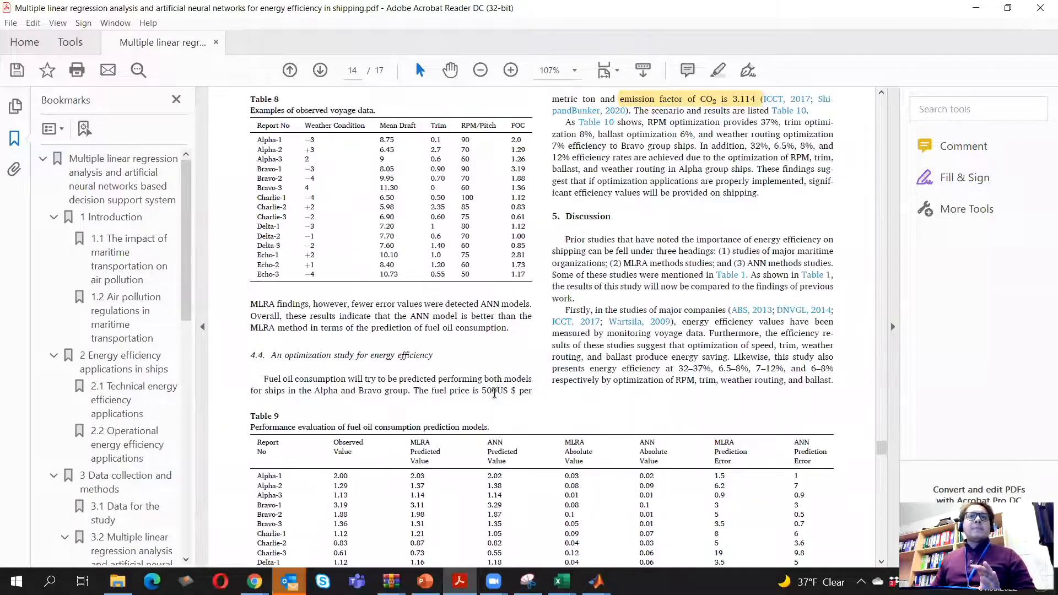
scroll(494, 393, "up", 10)
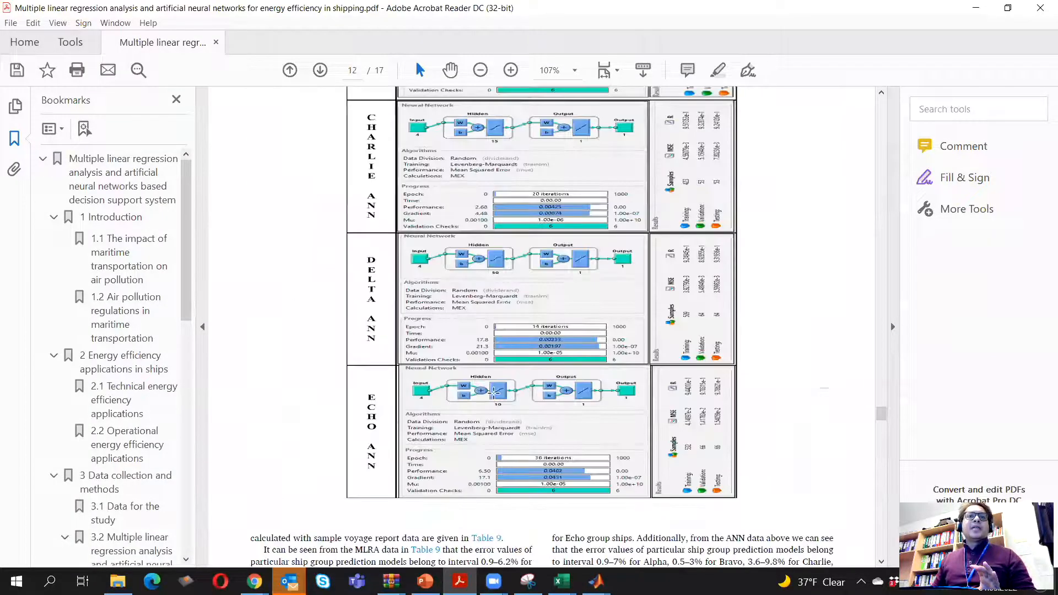
scroll(494, 394, "up", 5)
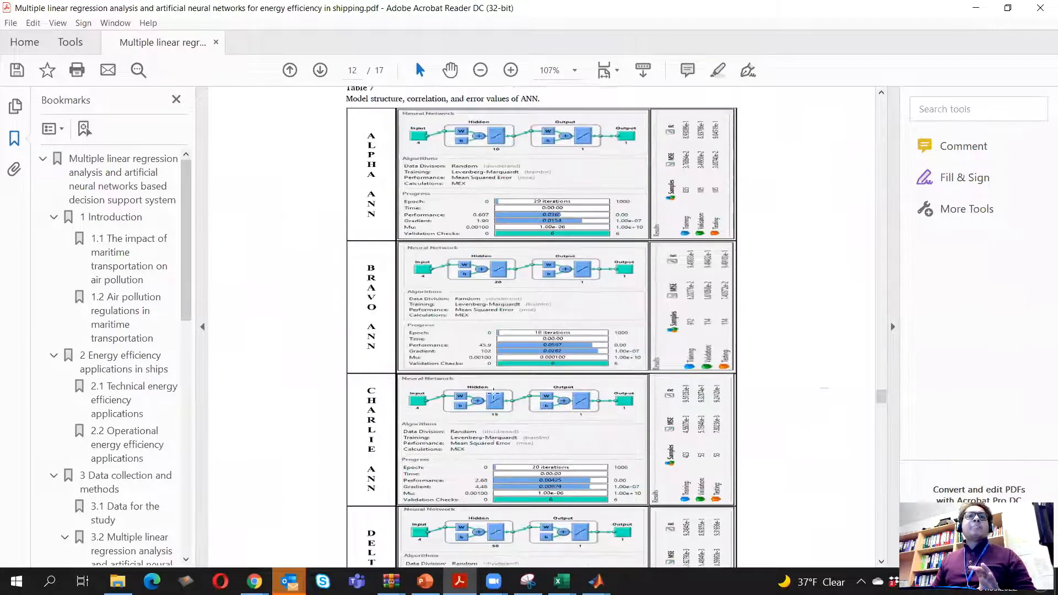
scroll(494, 395, "up", 1)
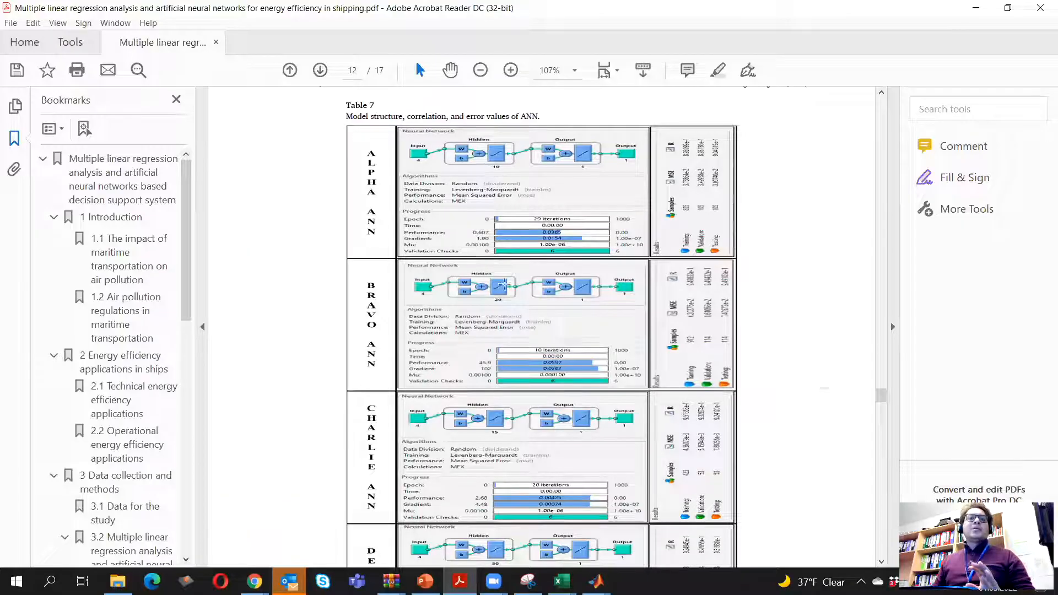
scroll(484, 301, "down", 4)
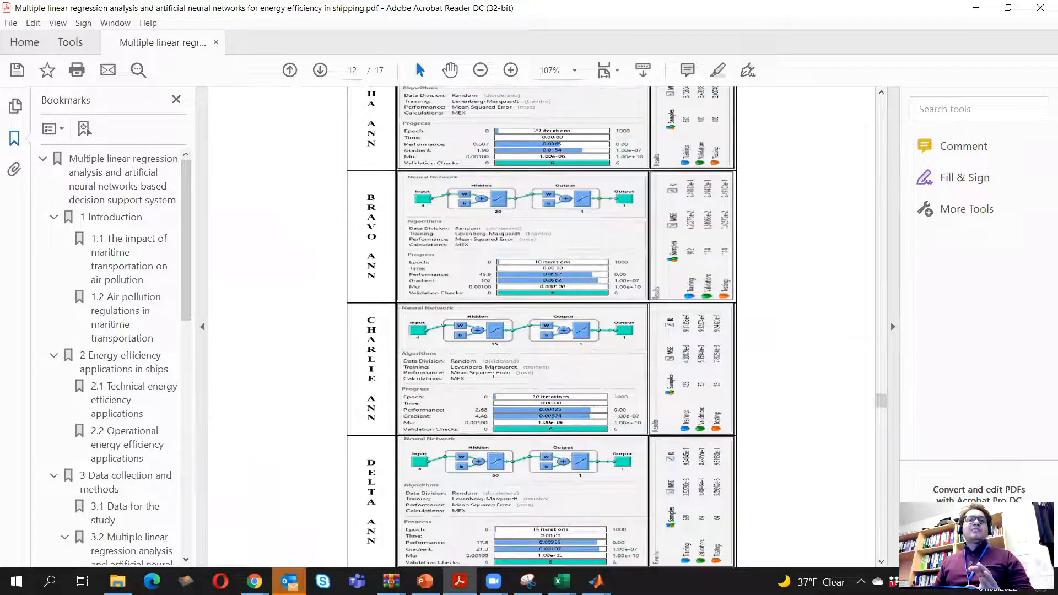
scroll(490, 407, "down", 5)
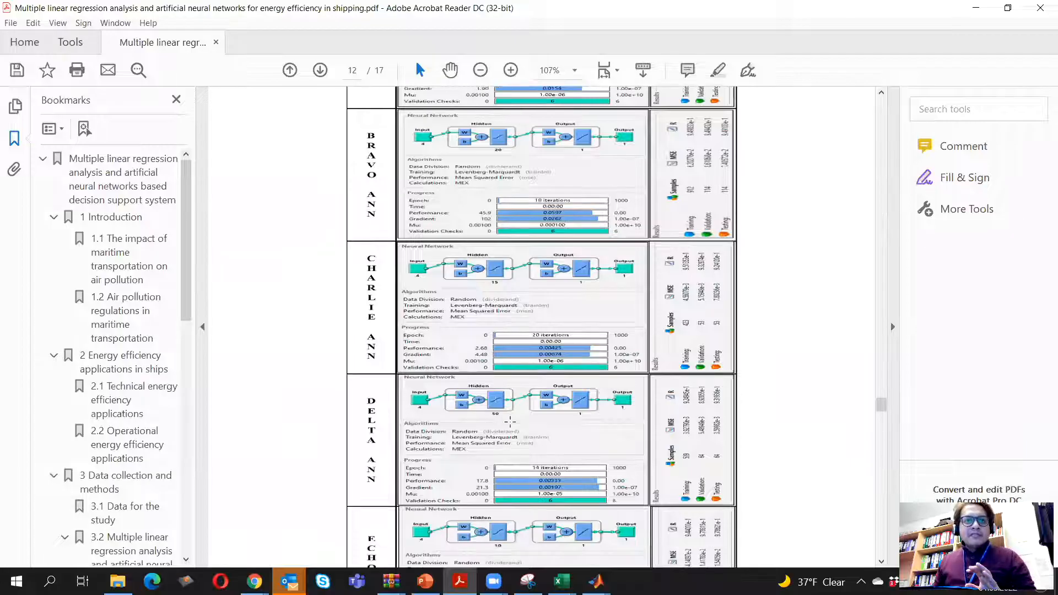
scroll(512, 424, "down", 4)
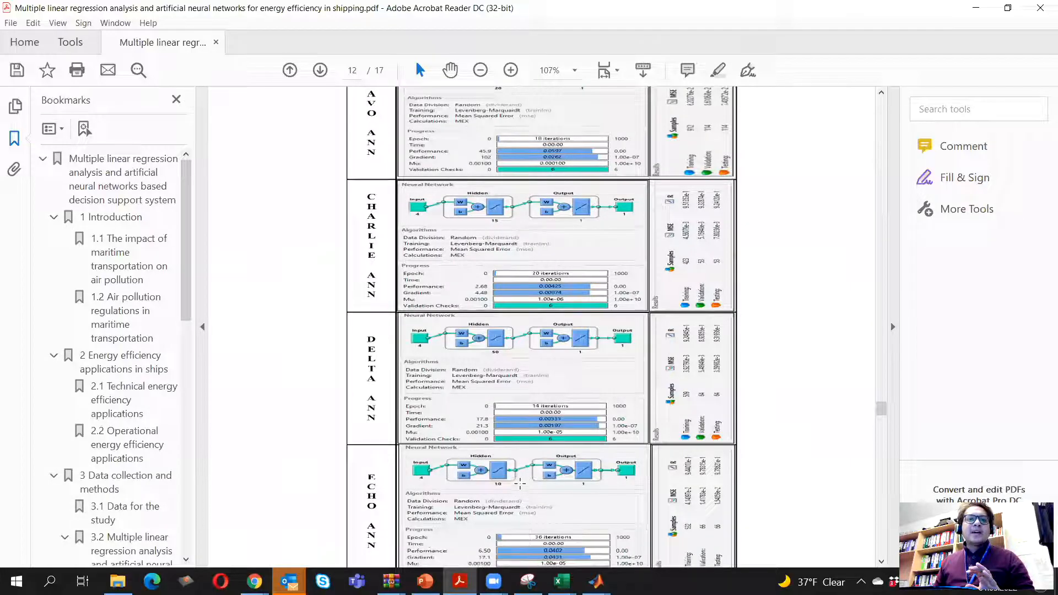
scroll(520, 486, "down", 1)
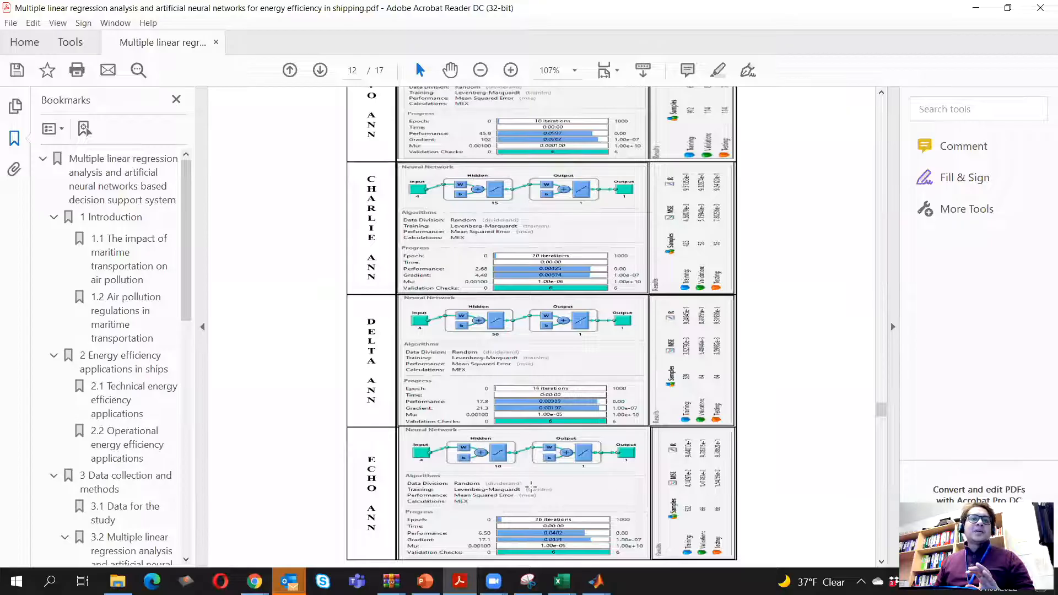
scroll(537, 451, "down", 1)
scroll(496, 331, "up", 7)
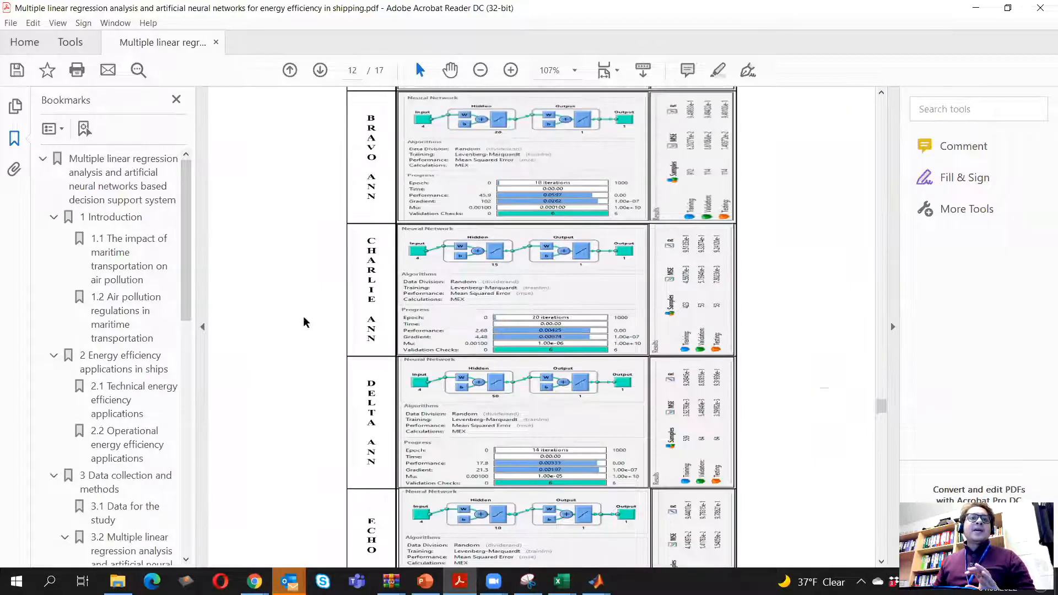
scroll(380, 186, "up", 6)
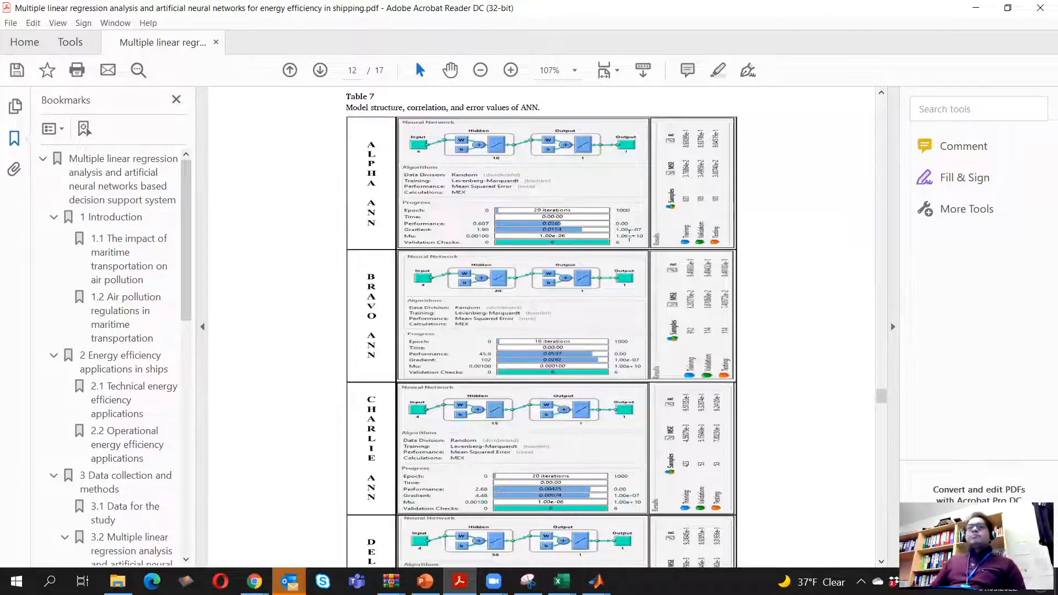
left_click(976, 7)
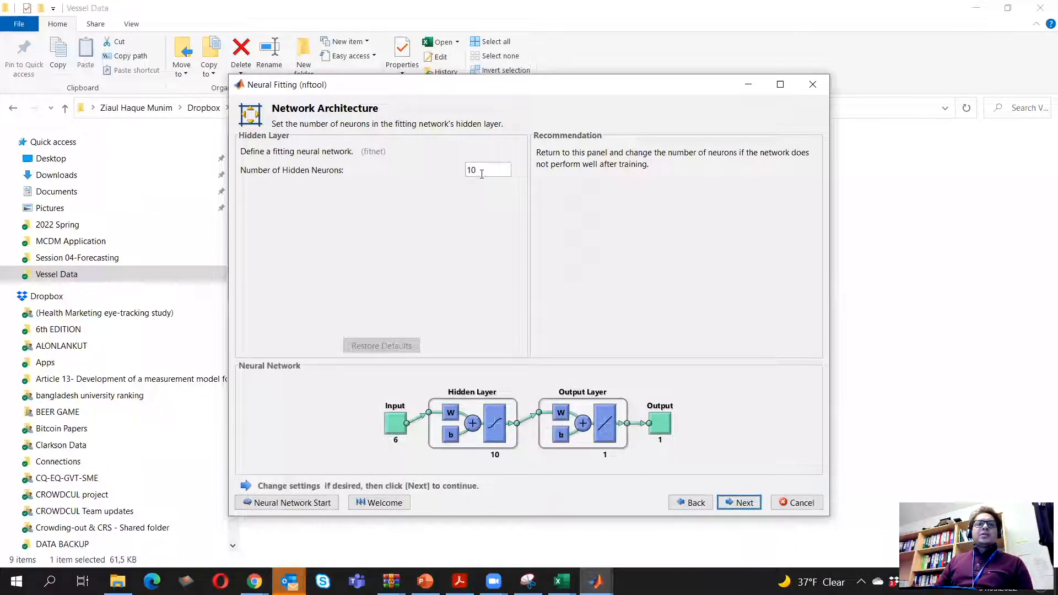
Keep 10 hidden neurons and train the network with the Levenberg-Marquardt algorithm
left_click(730, 504)
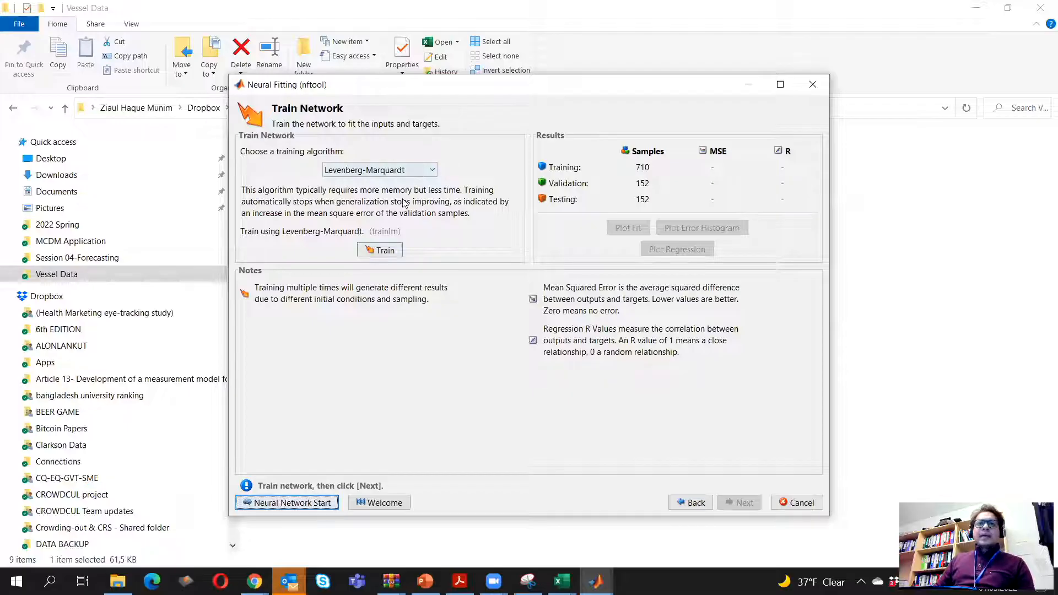
left_click(433, 171)
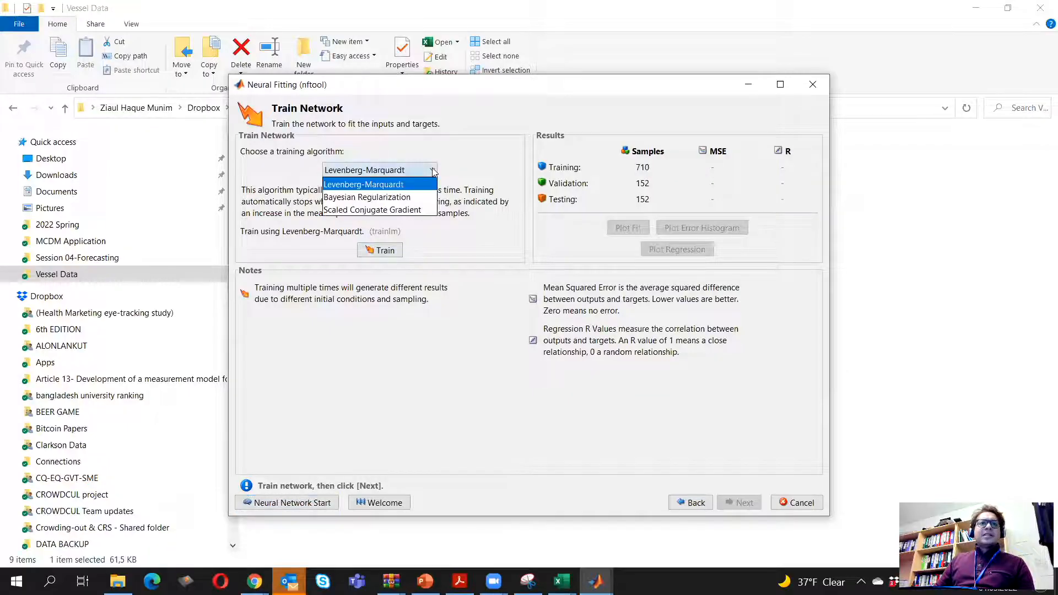
left_click(406, 190)
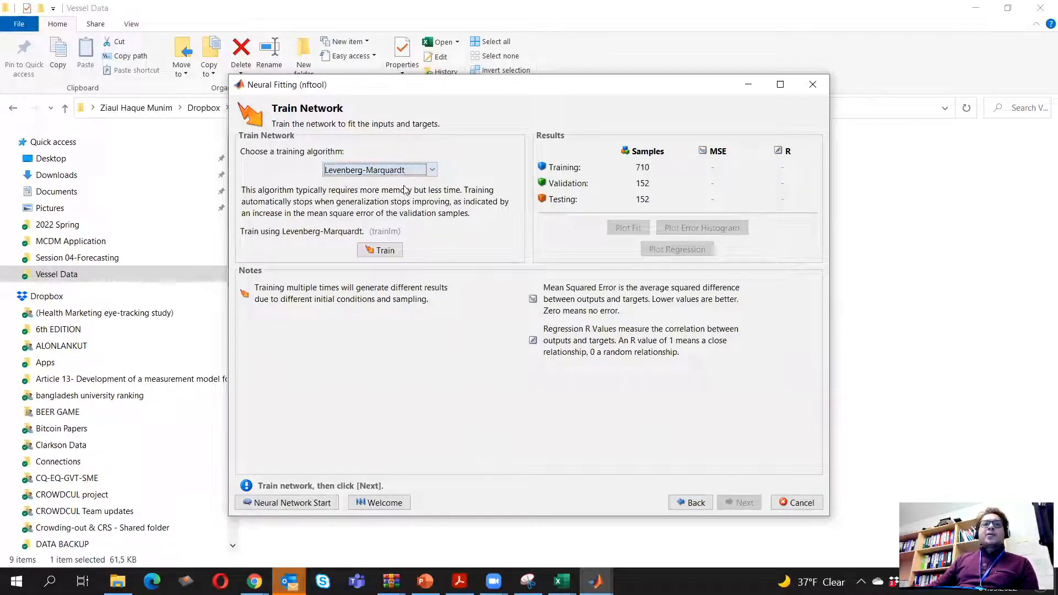
left_click(386, 250)
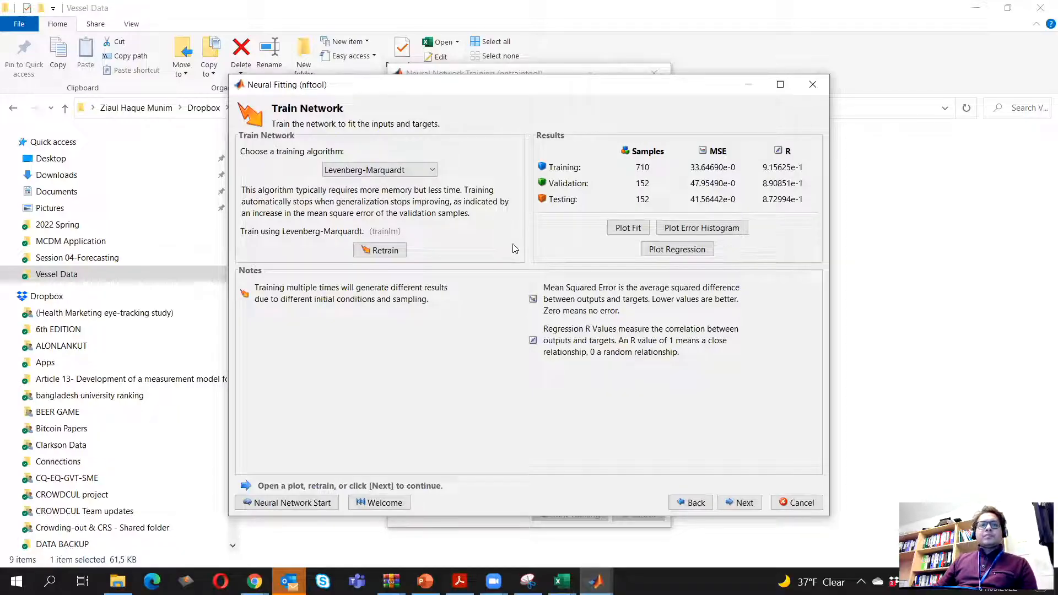
Bring up the Neural Network Training window and examine the performance plot and its file options, then close the plot
left_click(596, 582)
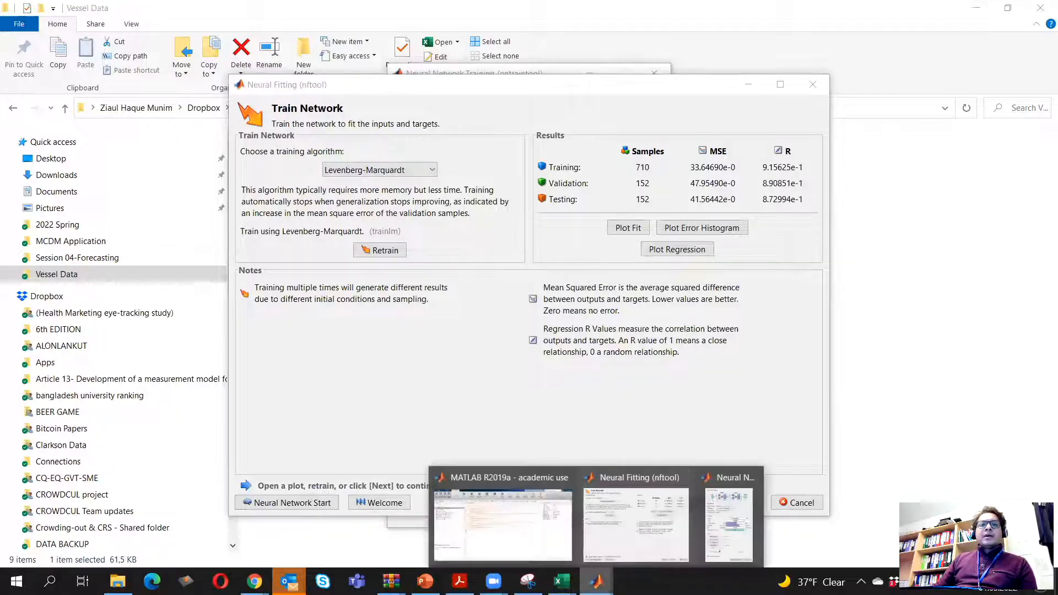
left_click(726, 533)
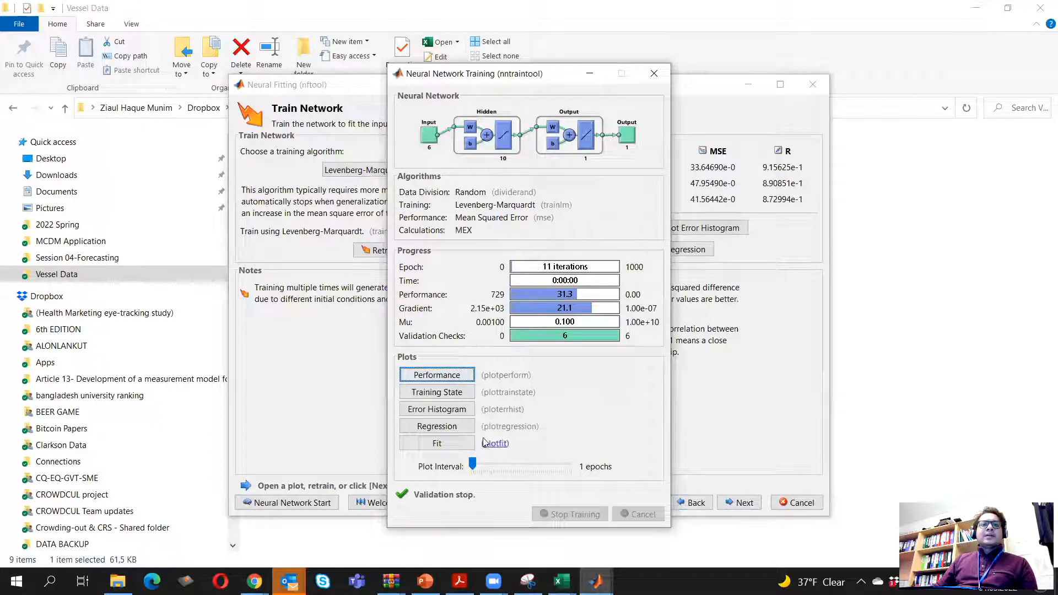
left_click(450, 377)
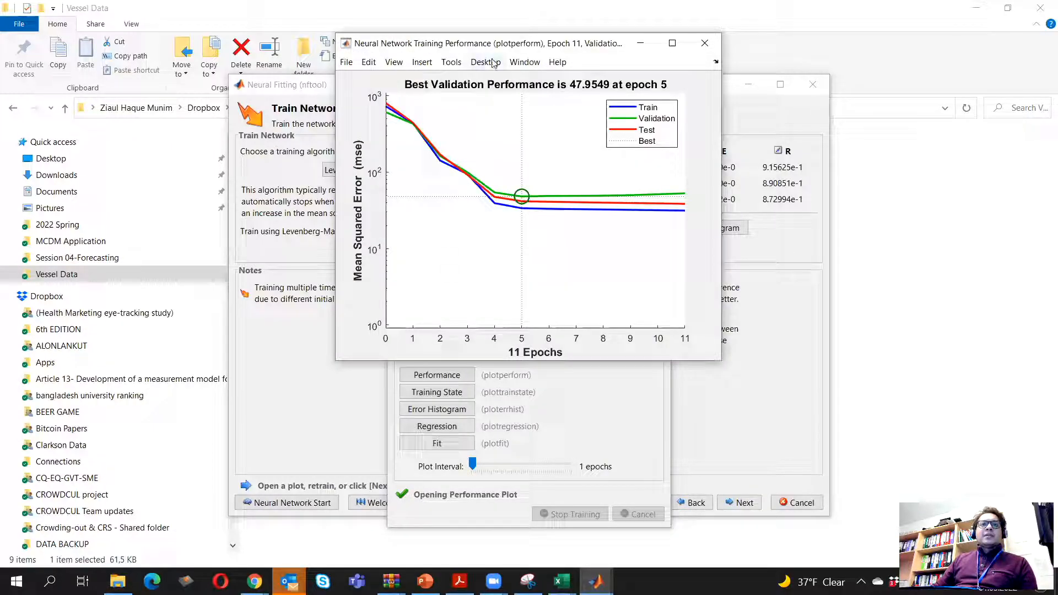
left_click_drag(503, 44, 625, 54)
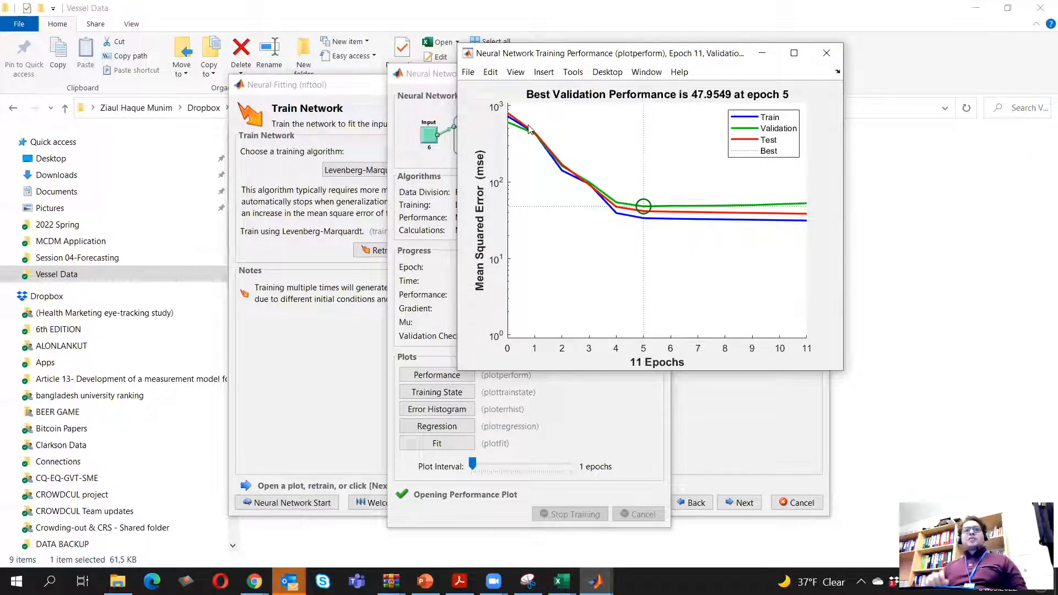
left_click(468, 73)
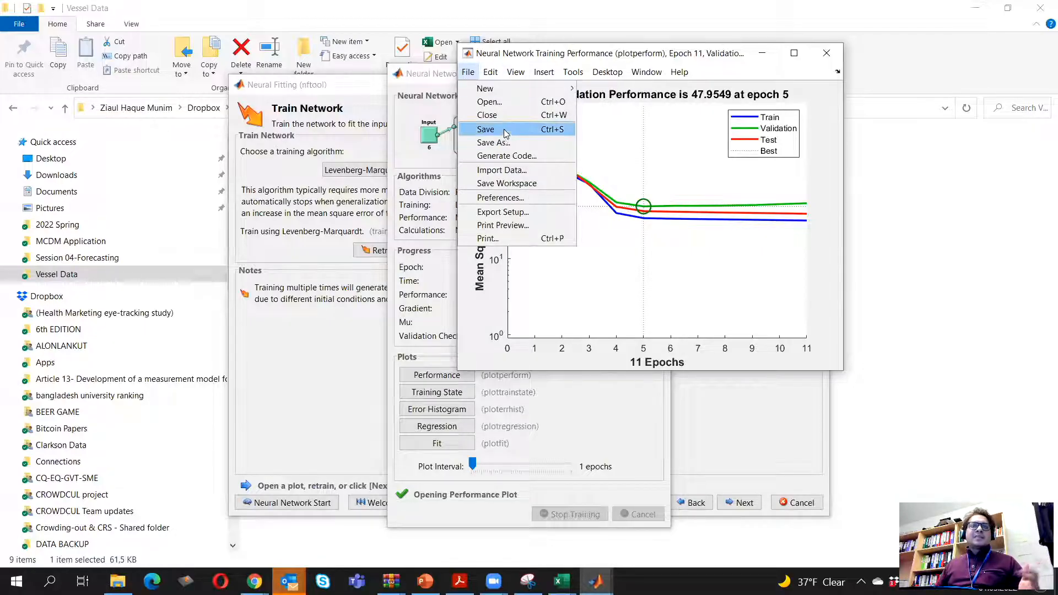
left_click(699, 293)
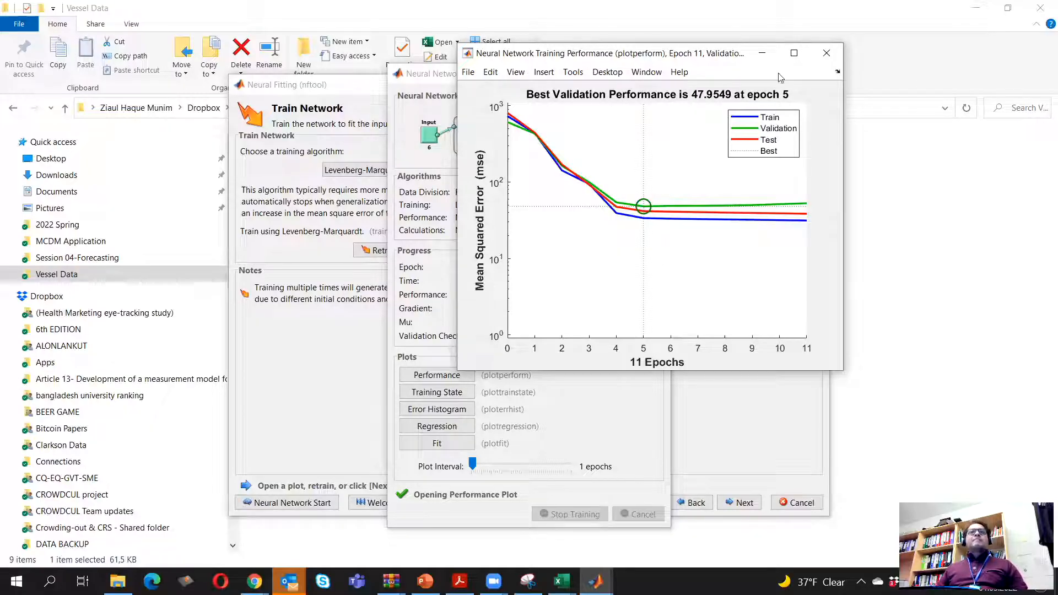
left_click(827, 53)
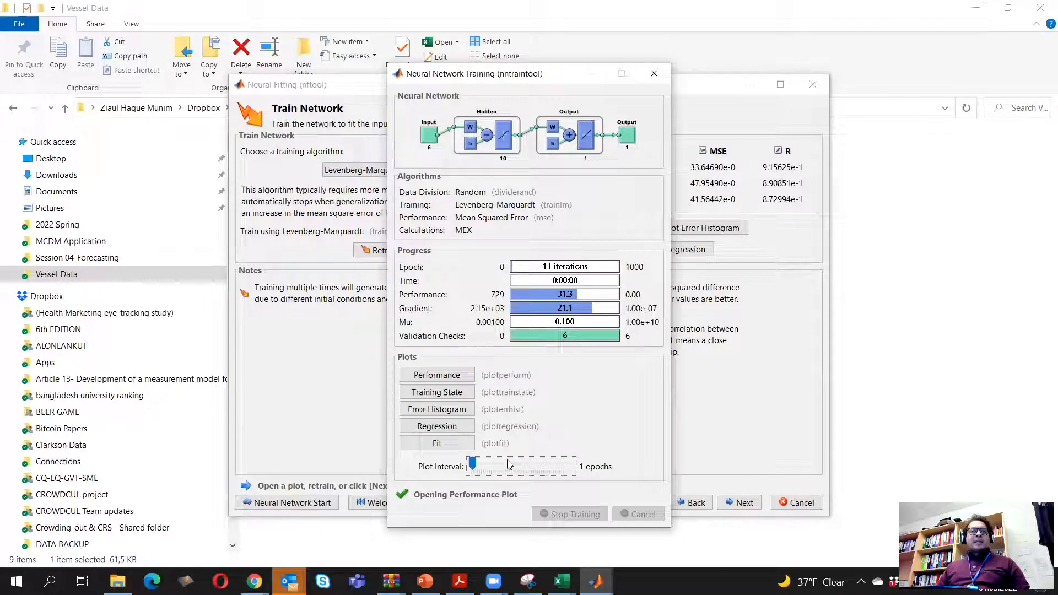
View the trained network's fit plot and error histogram, closing each plot after inspection
left_click(438, 444)
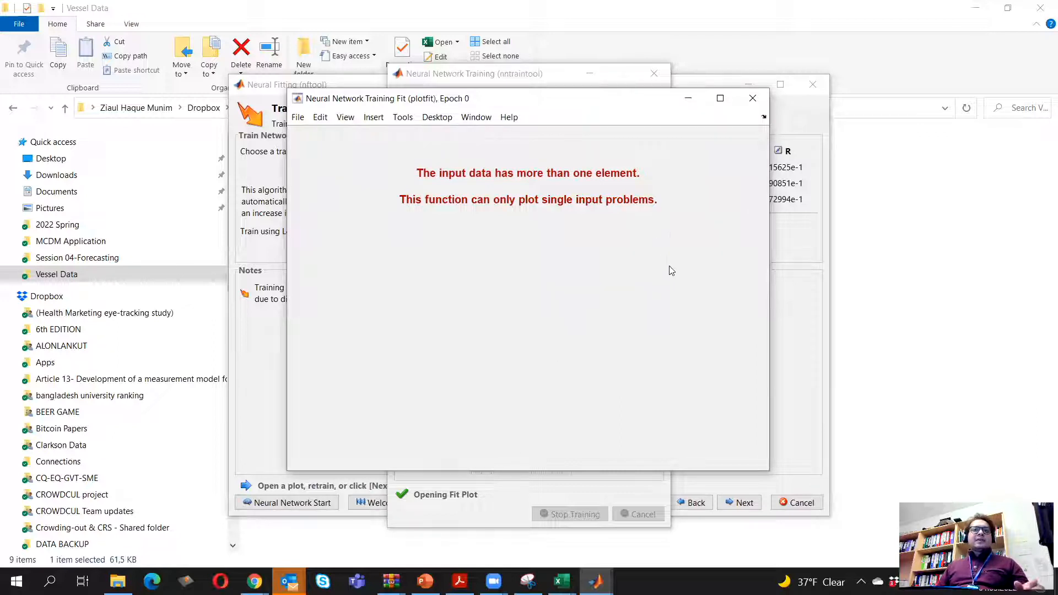
left_click(752, 98)
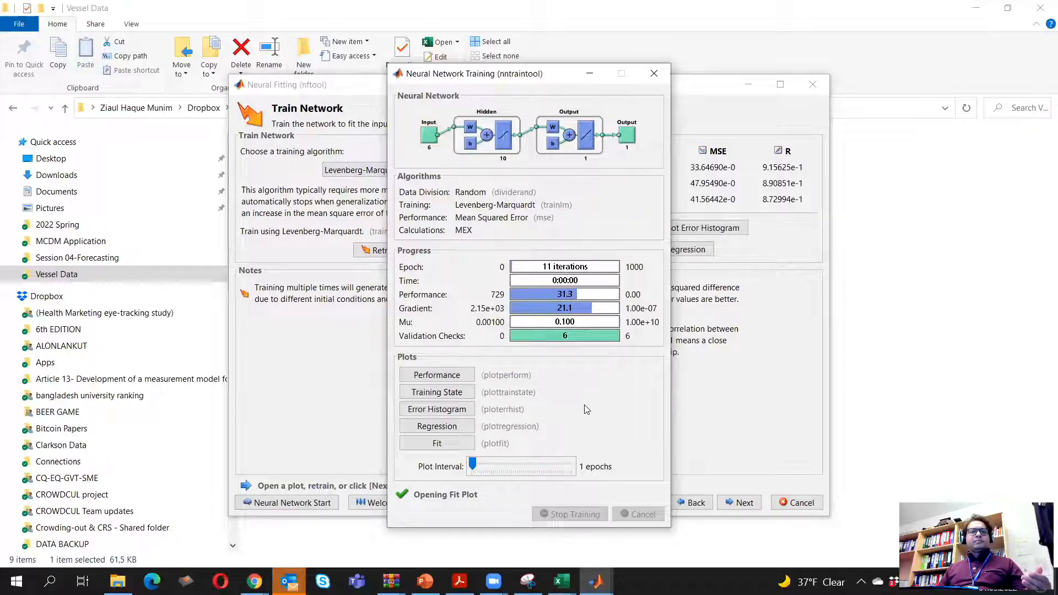
left_click(452, 410)
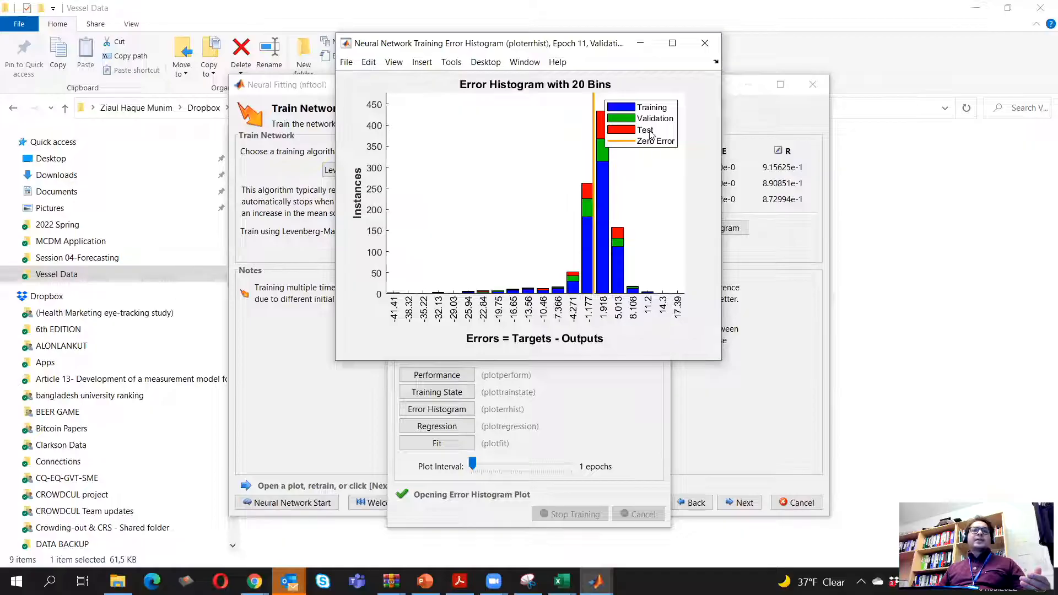
left_click(706, 43)
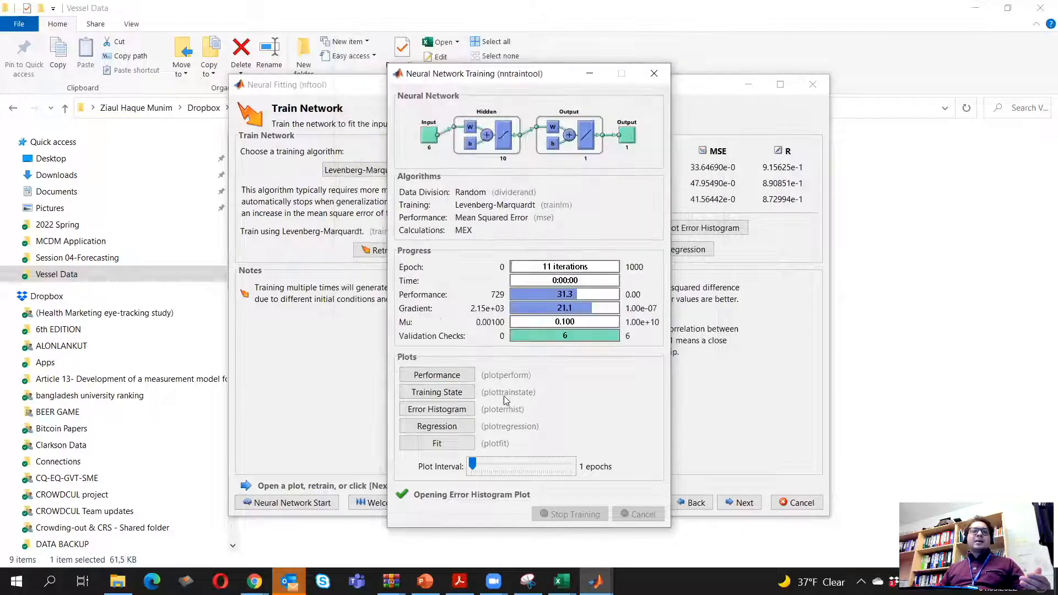
Display the network's regression plots, and open the Vessel1_clean_regression workbook in Excel to check its R Square for comparison
left_click(438, 426)
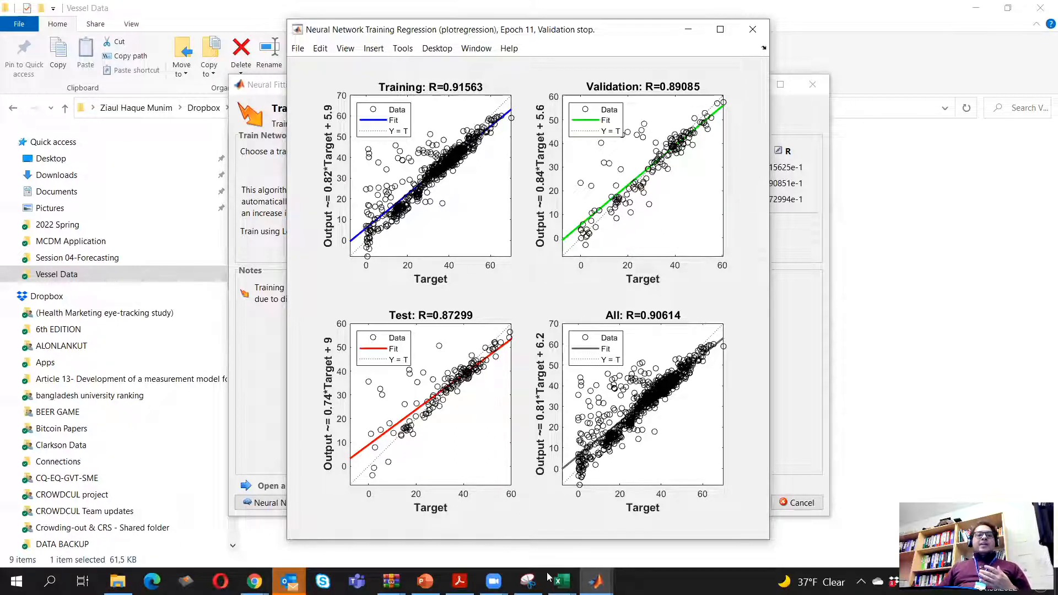
left_click(562, 582)
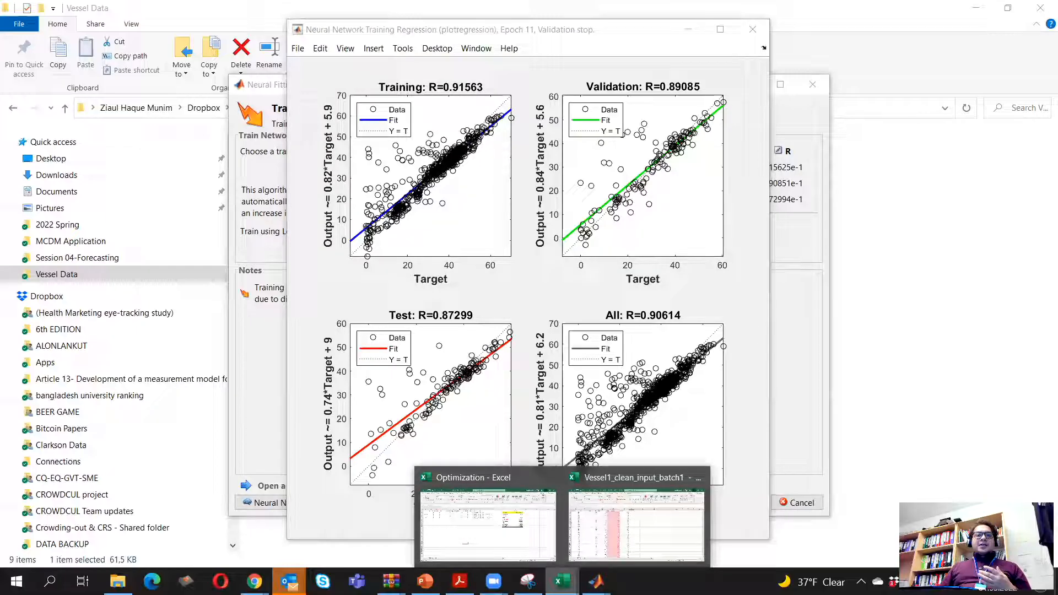
left_click(117, 581)
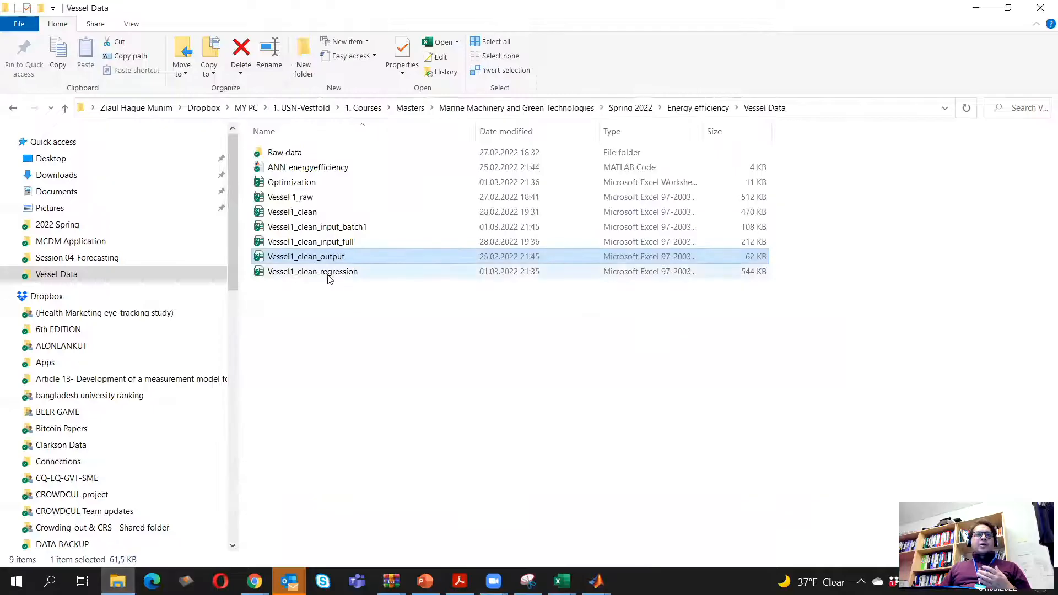
double_click(328, 273)
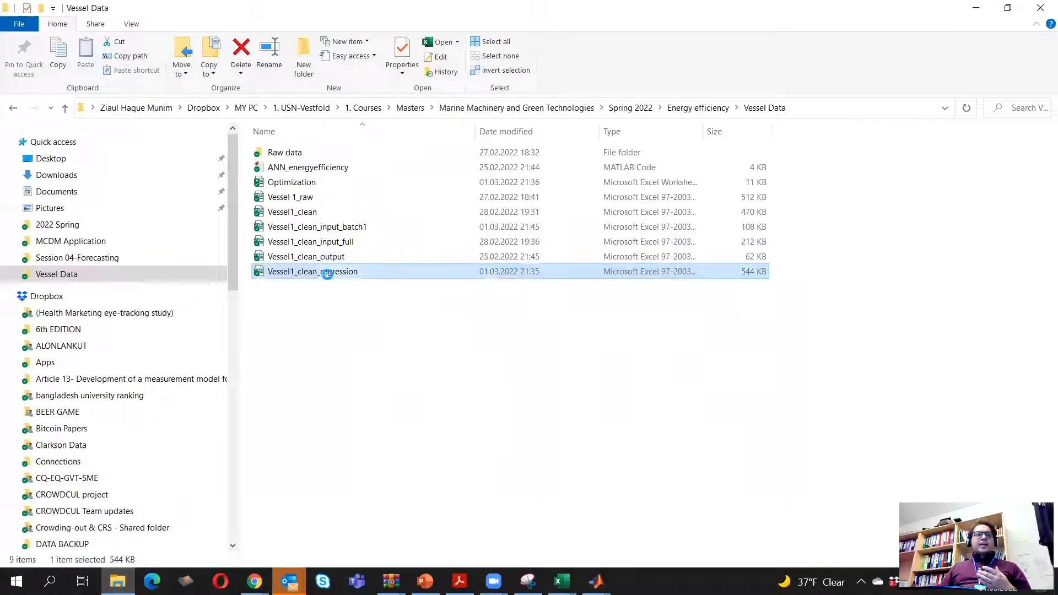
left_click(377, 365)
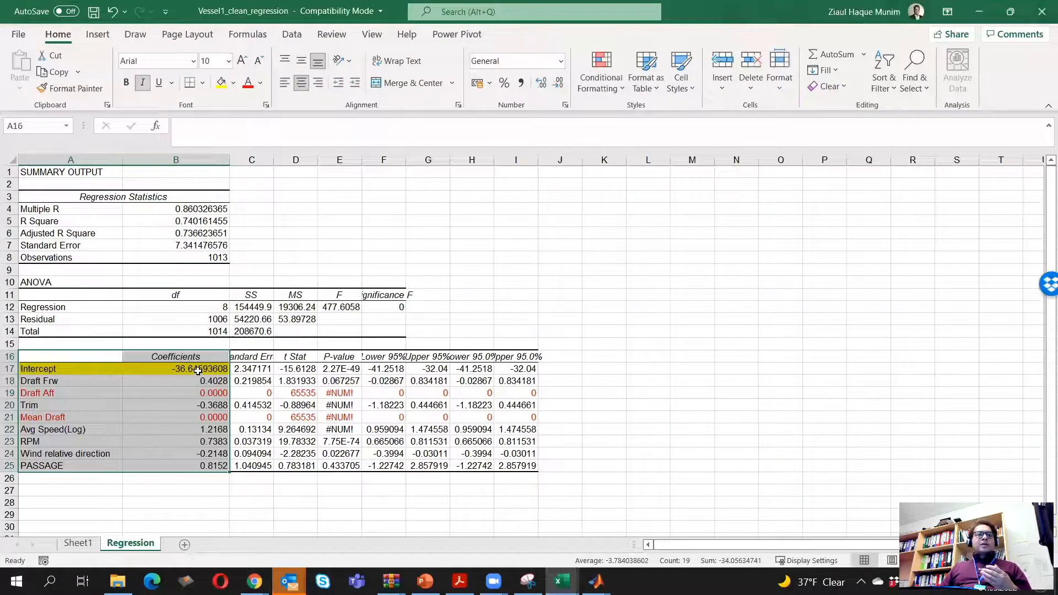
left_click(191, 221)
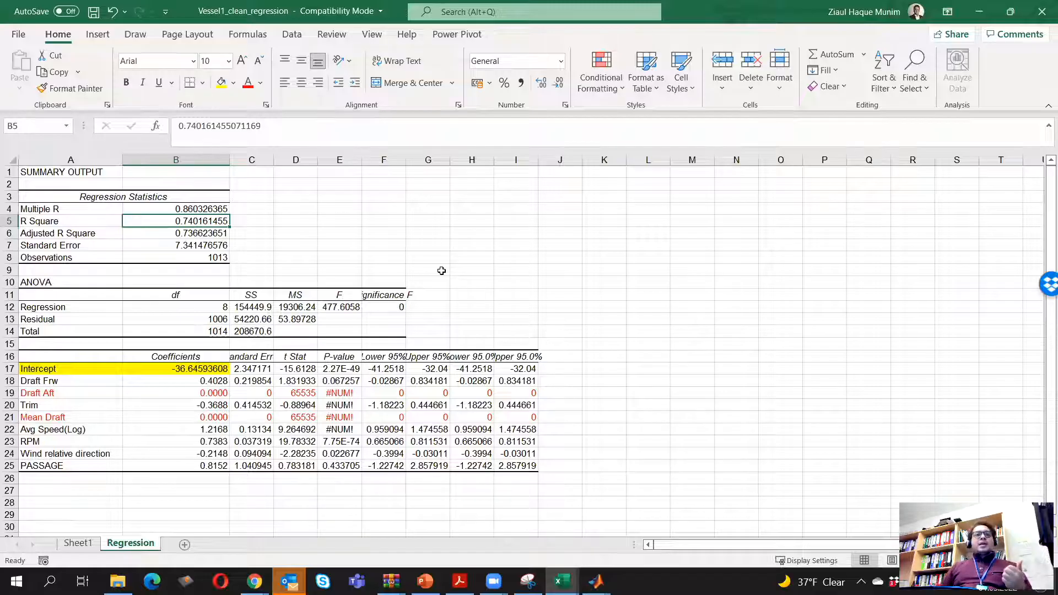
Compare the network's regression plots with the ANN regression figures in the energy-efficiency paper in Acrobat Reader, then close the plot window
left_click(981, 12)
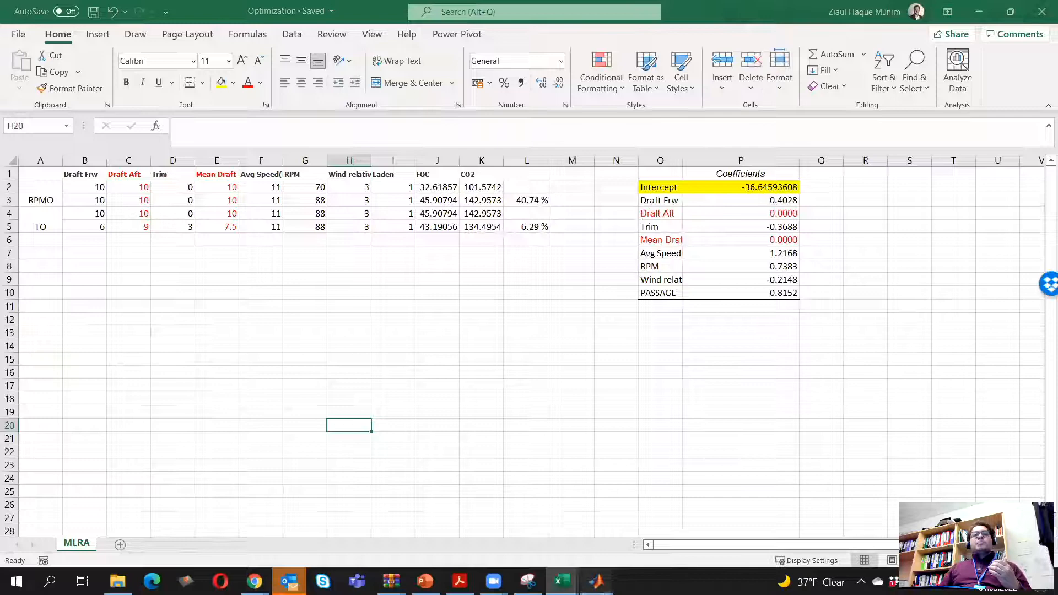
mouse_move(596, 582)
left_click(758, 534)
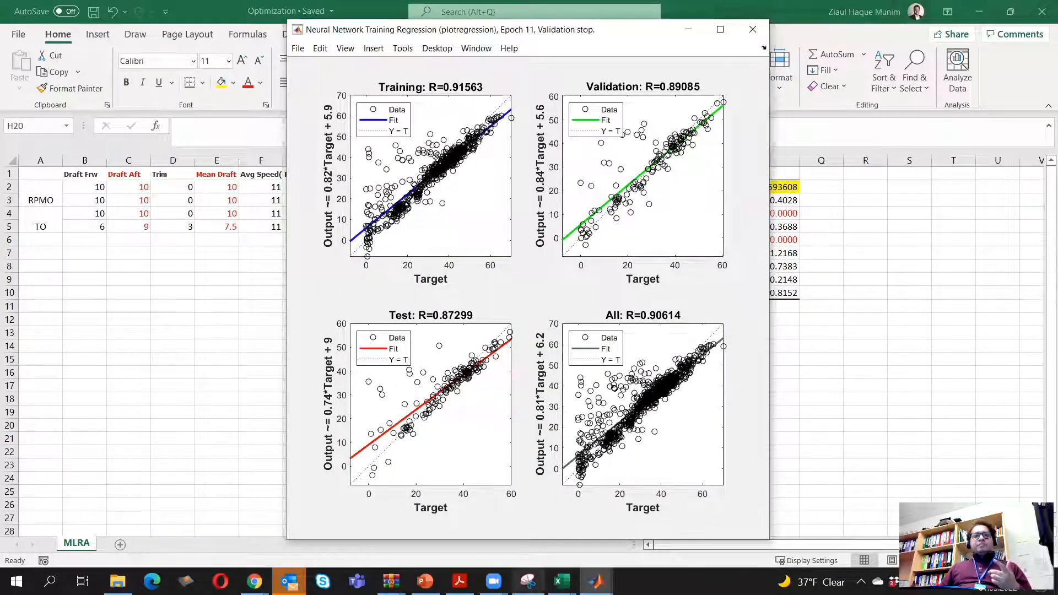
left_click(460, 582)
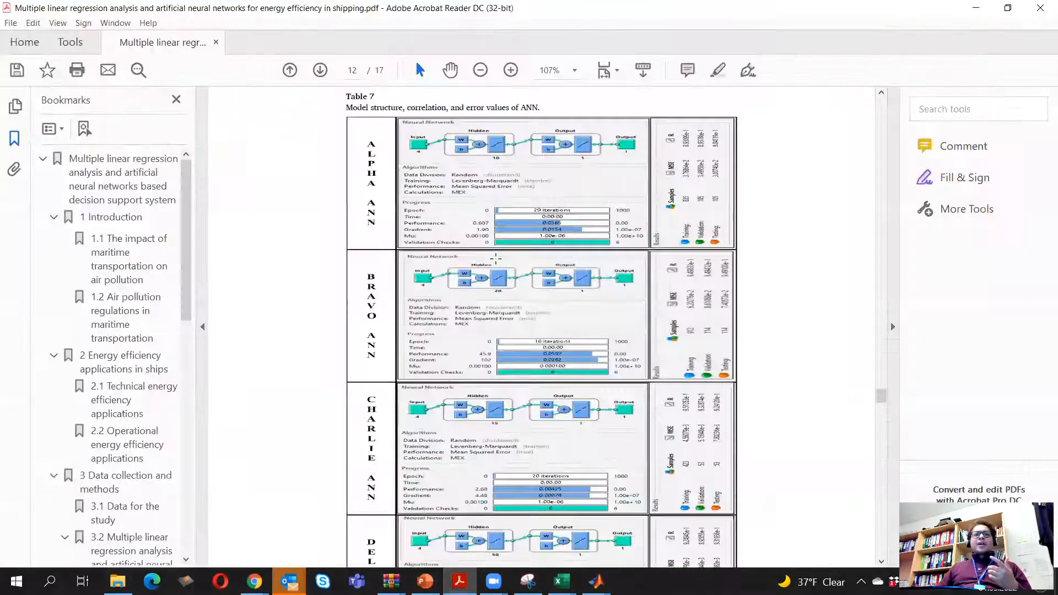
scroll(292, 143, "down", 1)
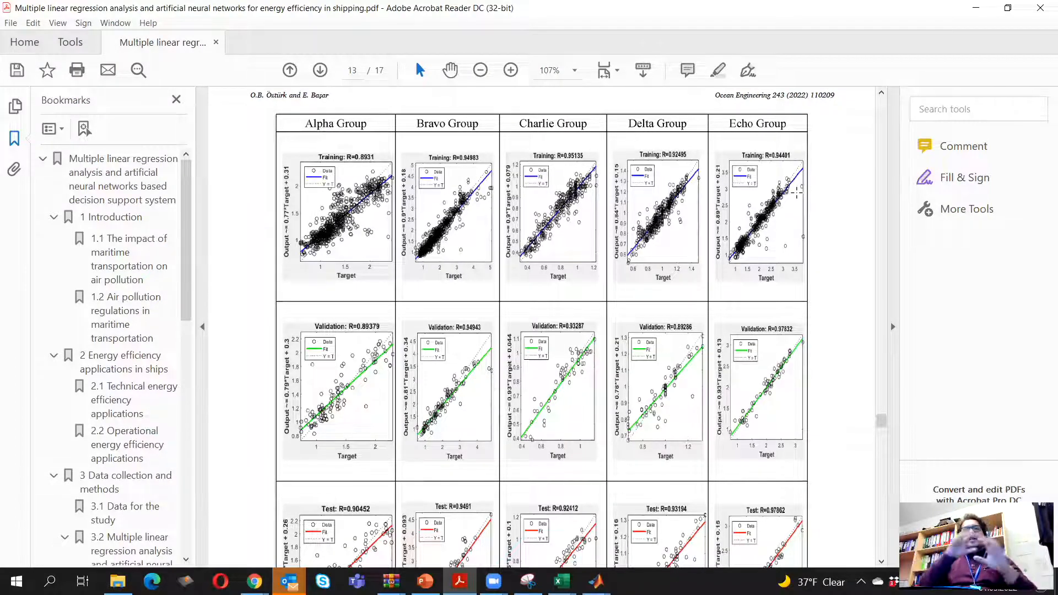
left_click(977, 8)
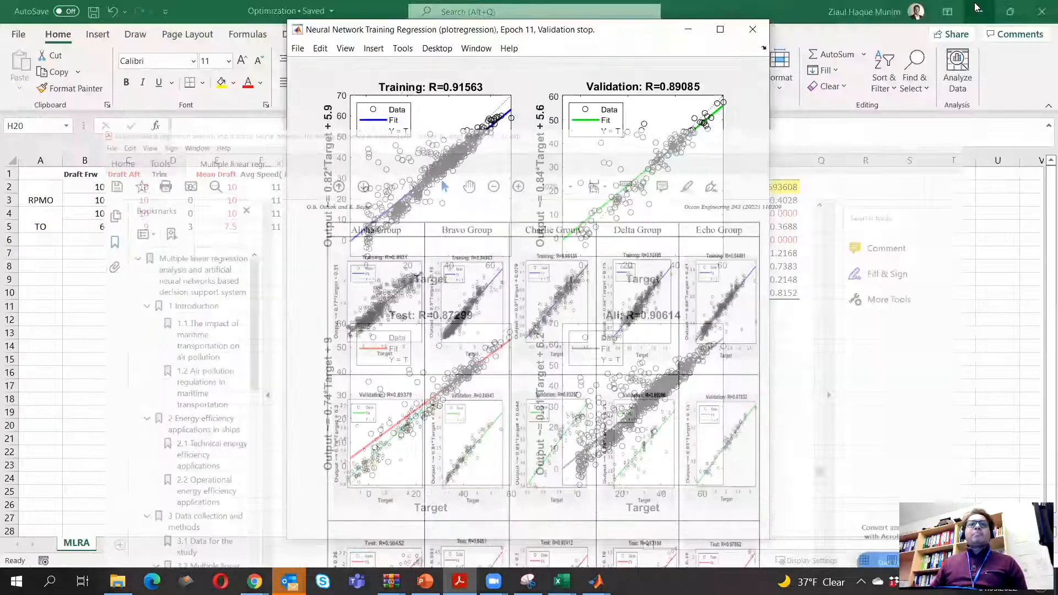
left_click(750, 28)
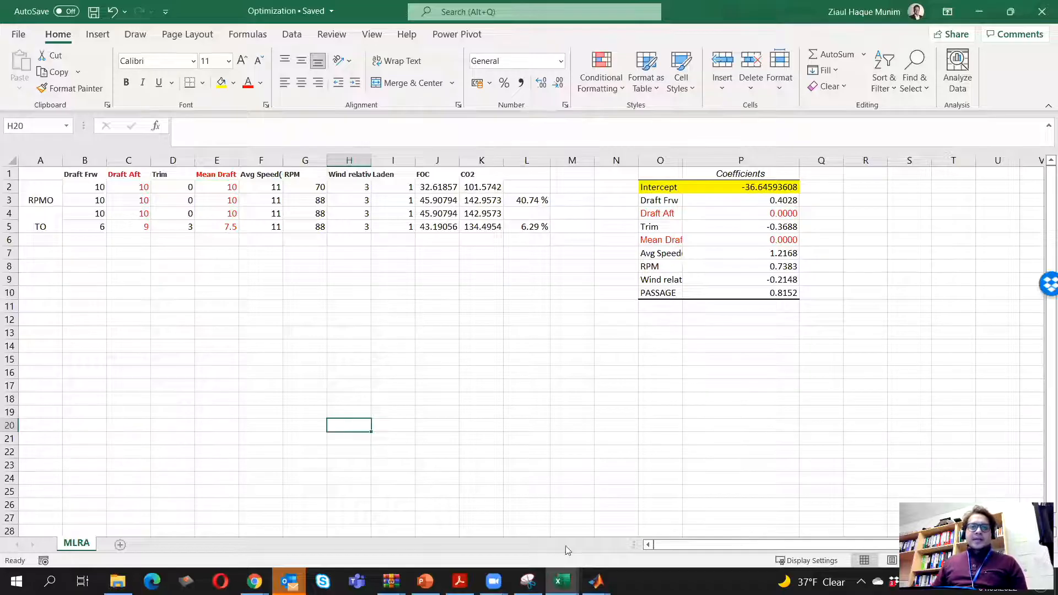
Examine the regression-based FOC formulas in J2:J5 of the Optimization workbook
mouse_move(597, 581)
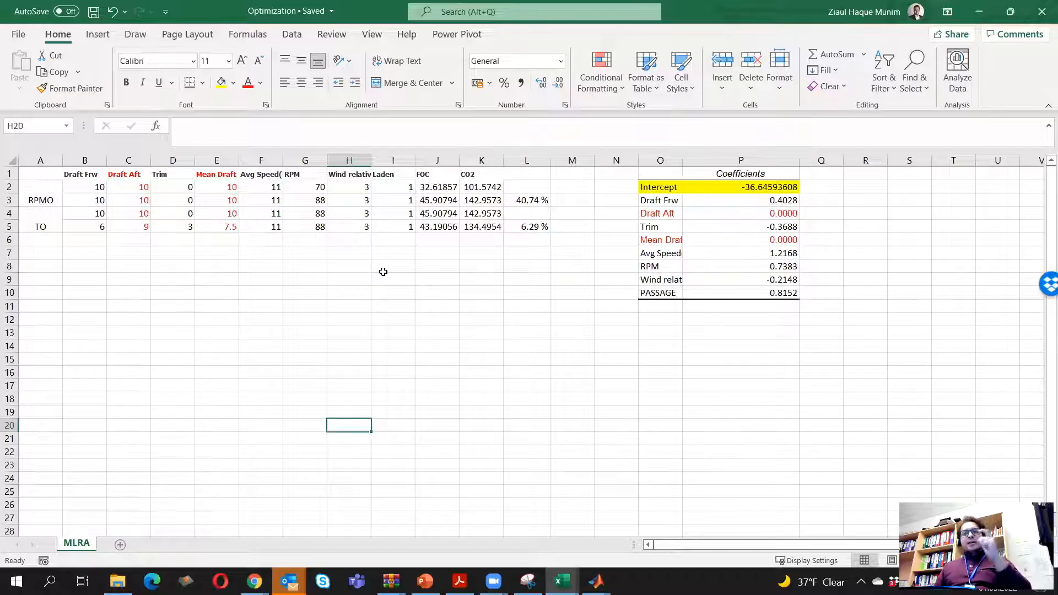
left_click_drag(435, 186, 438, 220)
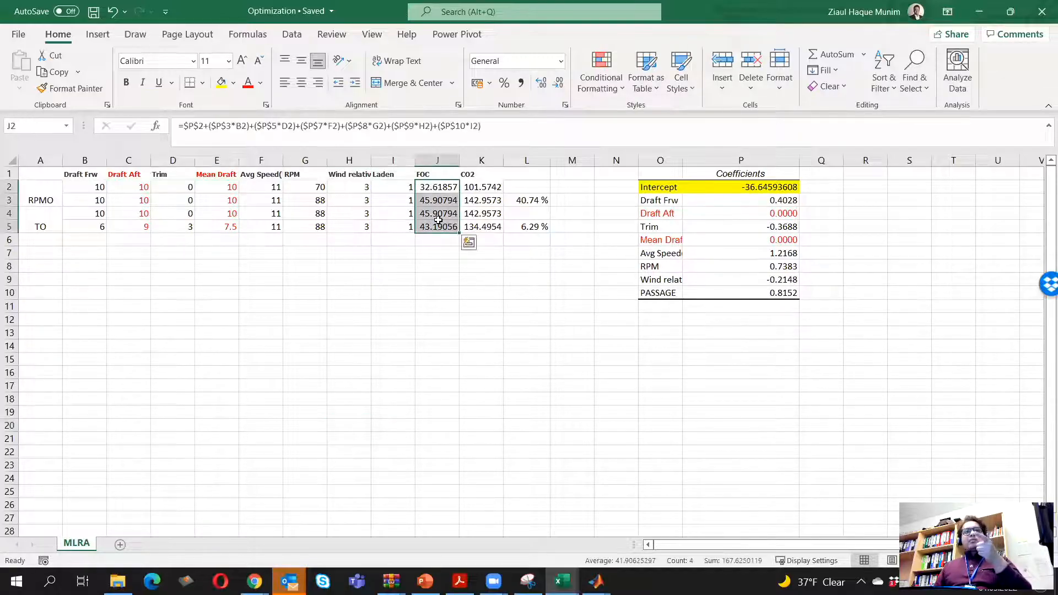
left_click(436, 324)
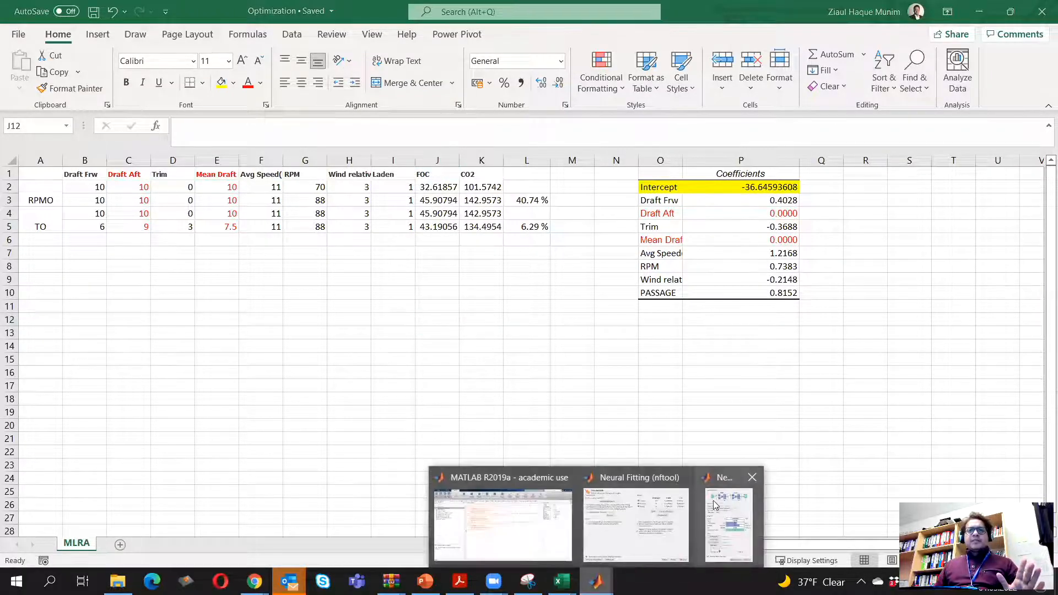
Return to MATLAB's Neural Fitting tool and advance past network evaluation to the Deploy Solution page
left_click(728, 521)
left_click(655, 73)
mouse_move(597, 581)
left_click(678, 528)
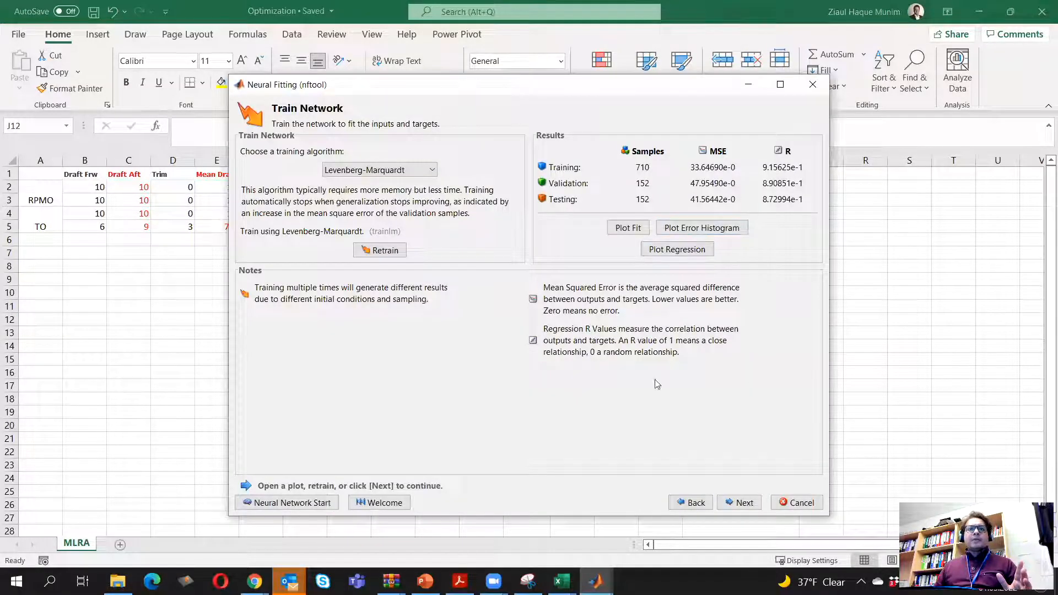
left_click(751, 503)
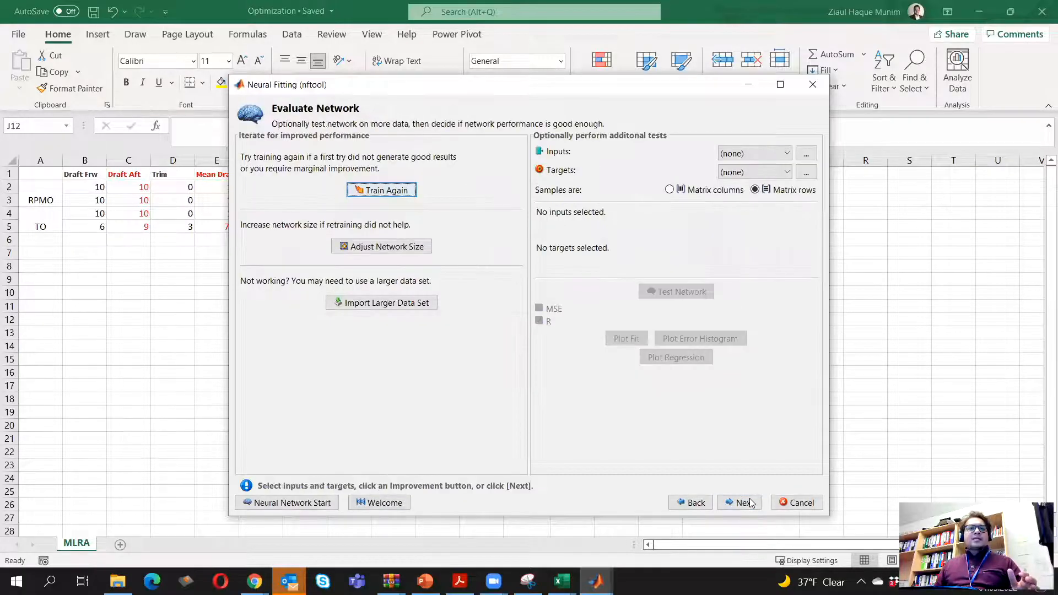
left_click(747, 506)
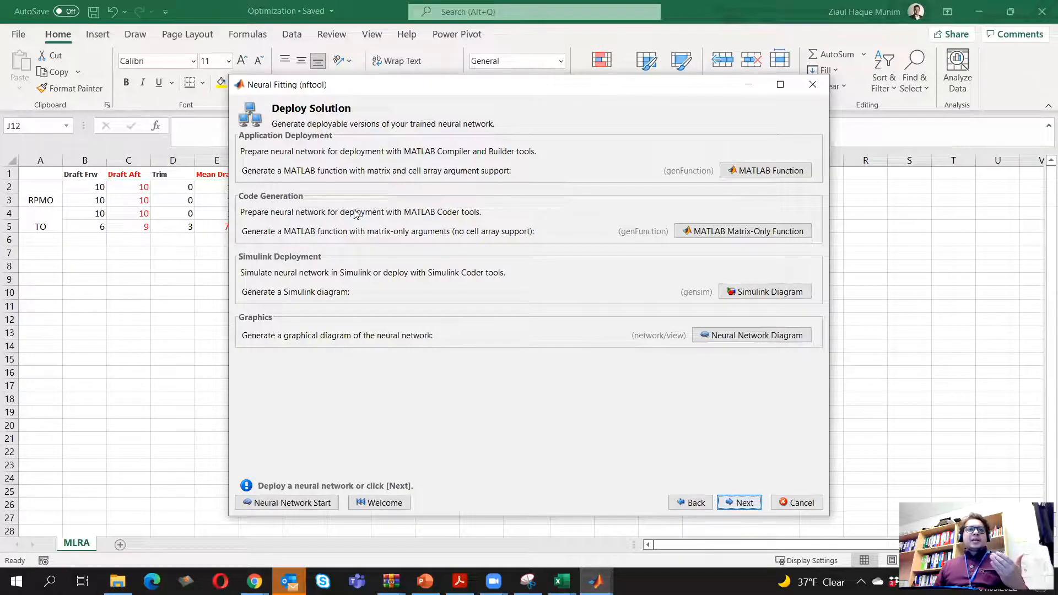
Generate a matrix-only MATLAB function of the trained network and review its code
left_click(752, 235)
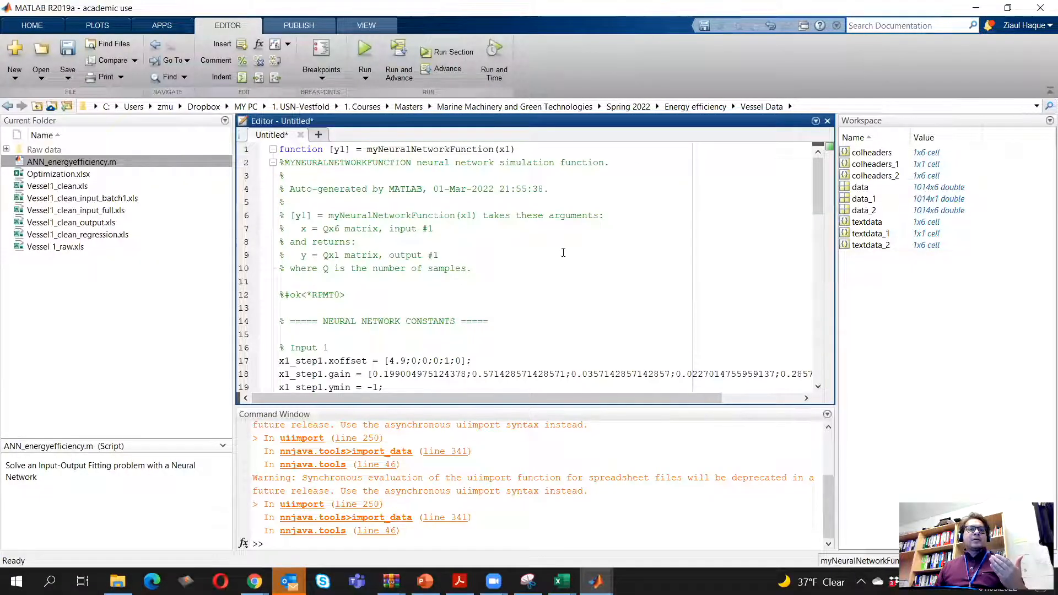
scroll(563, 252, "down", 3)
scroll(564, 253, "up", 3)
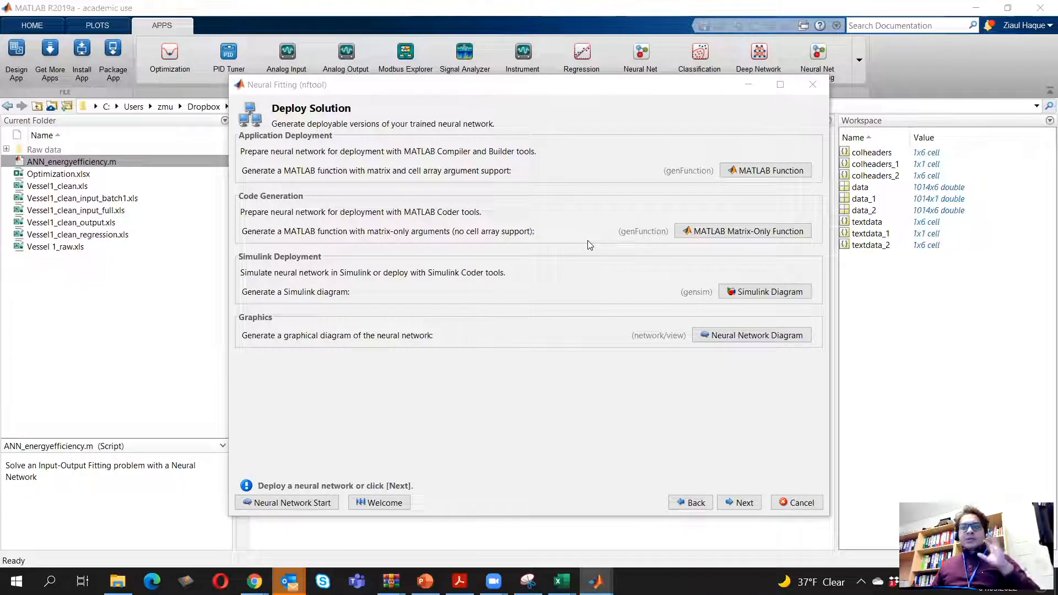
Advance to Save Results, generate a simple script that trains and tests the network, and review its code
left_click(751, 506)
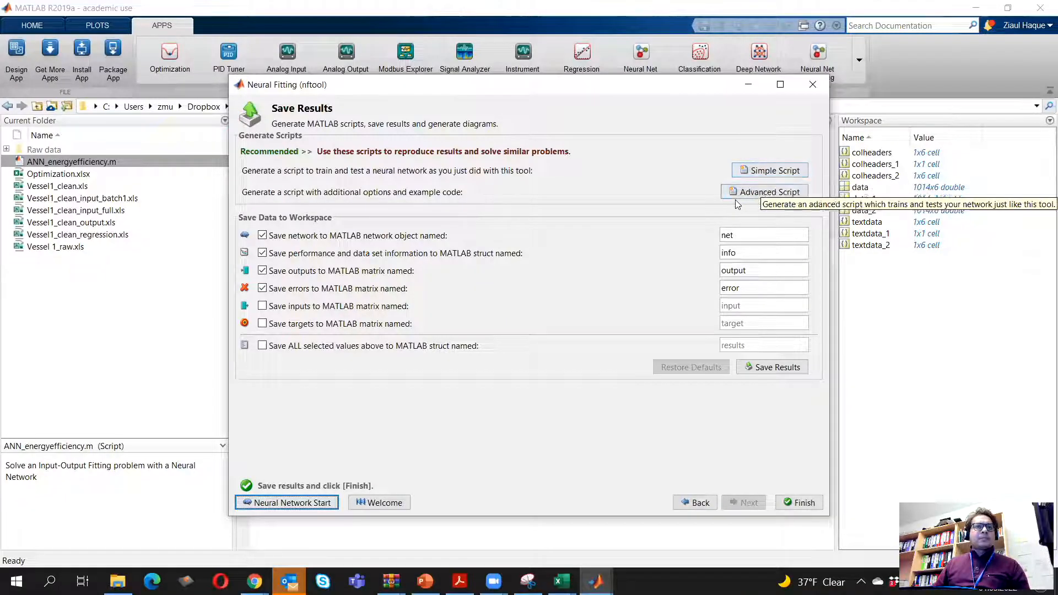
left_click(768, 170)
left_click(473, 272)
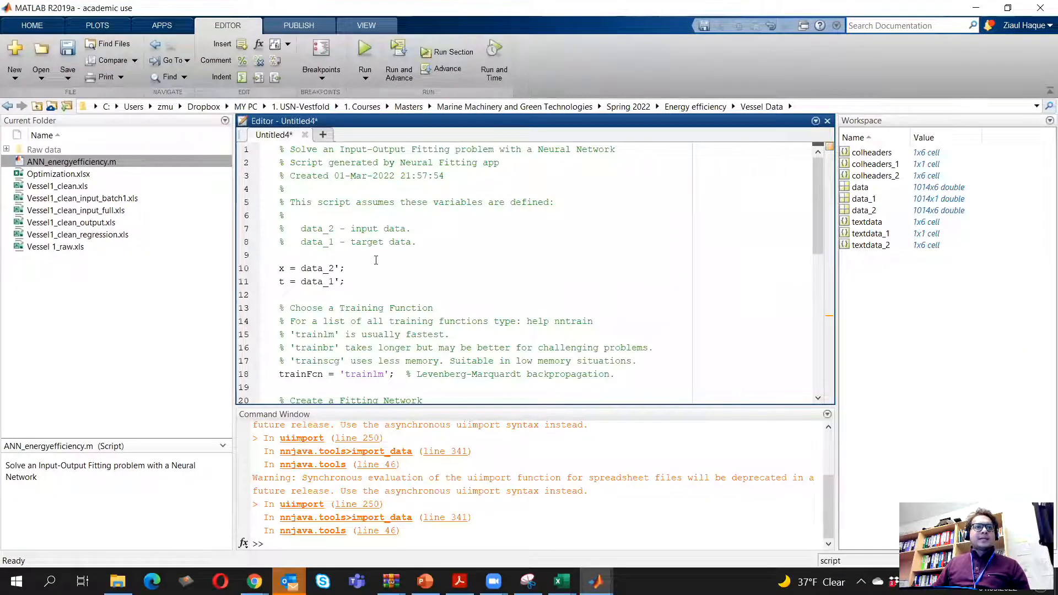
scroll(376, 260, "down", 3)
scroll(424, 270, "down", 6)
scroll(424, 270, "up", 9)
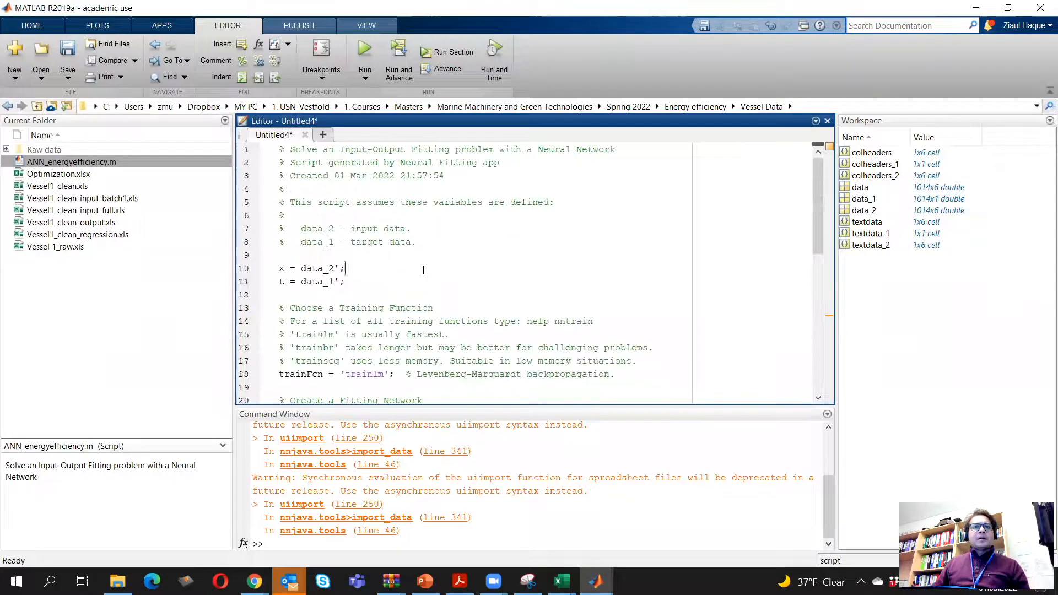
scroll(423, 273, "down", 6)
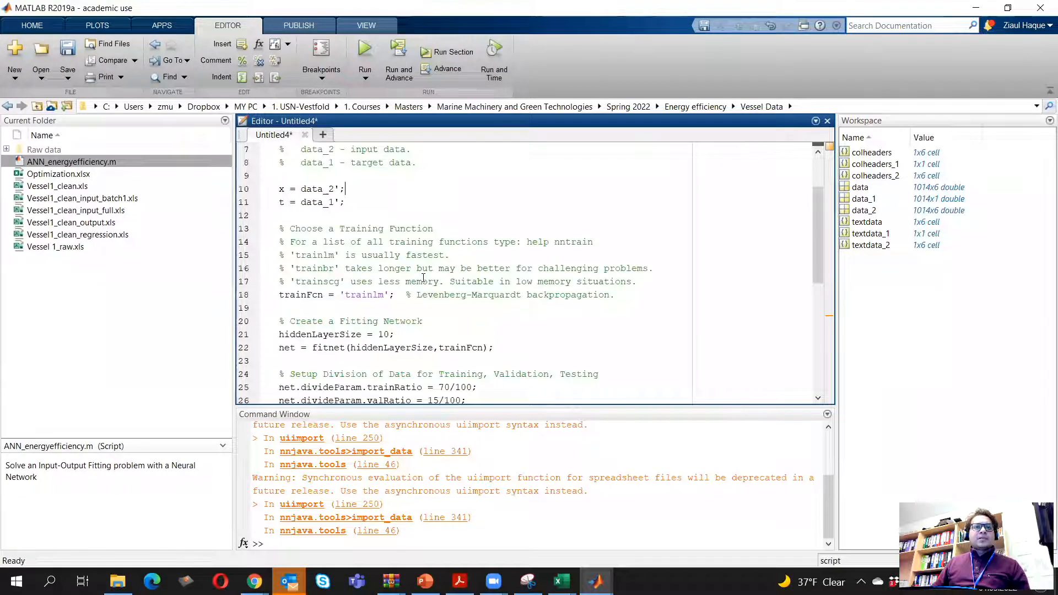
scroll(423, 277, "down", 3)
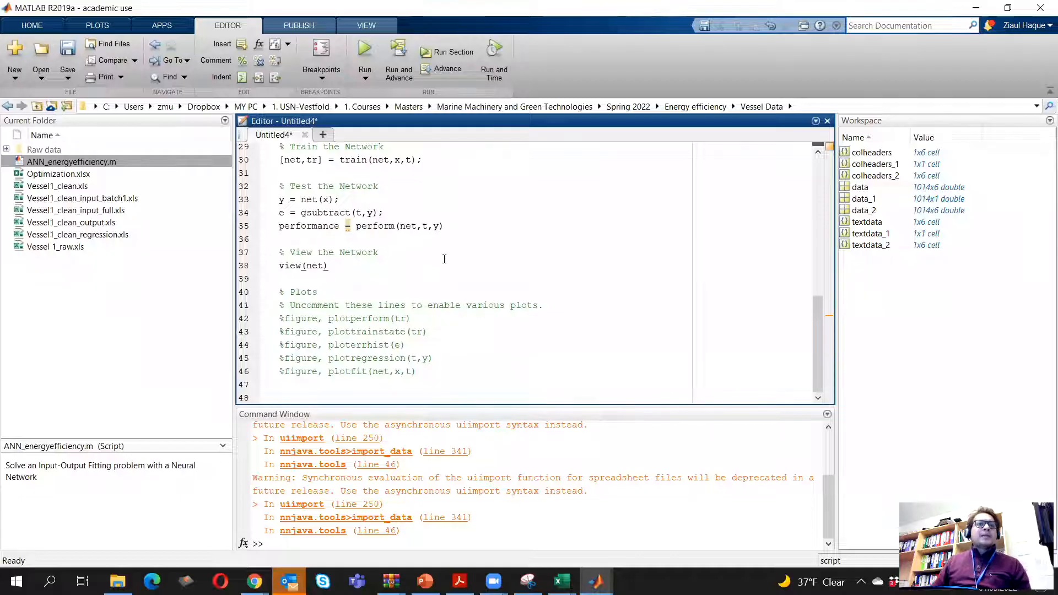
Save the generated script as ANN_energyefficiency_class in the Vessel Data folder and look through its code
left_click(66, 79)
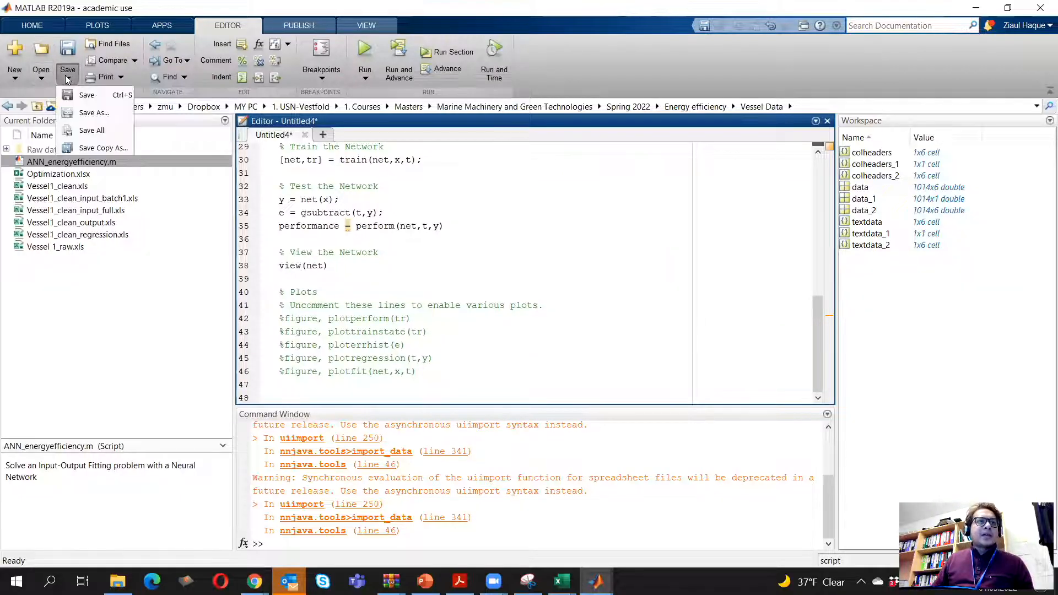
left_click(91, 114)
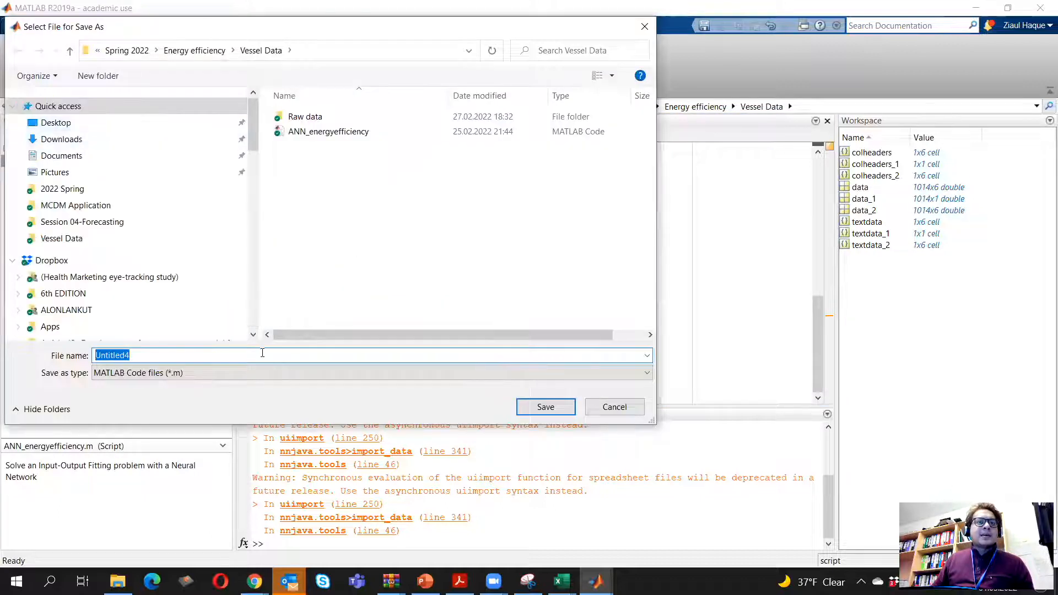
left_click(350, 133)
left_click(191, 357)
type("_class")
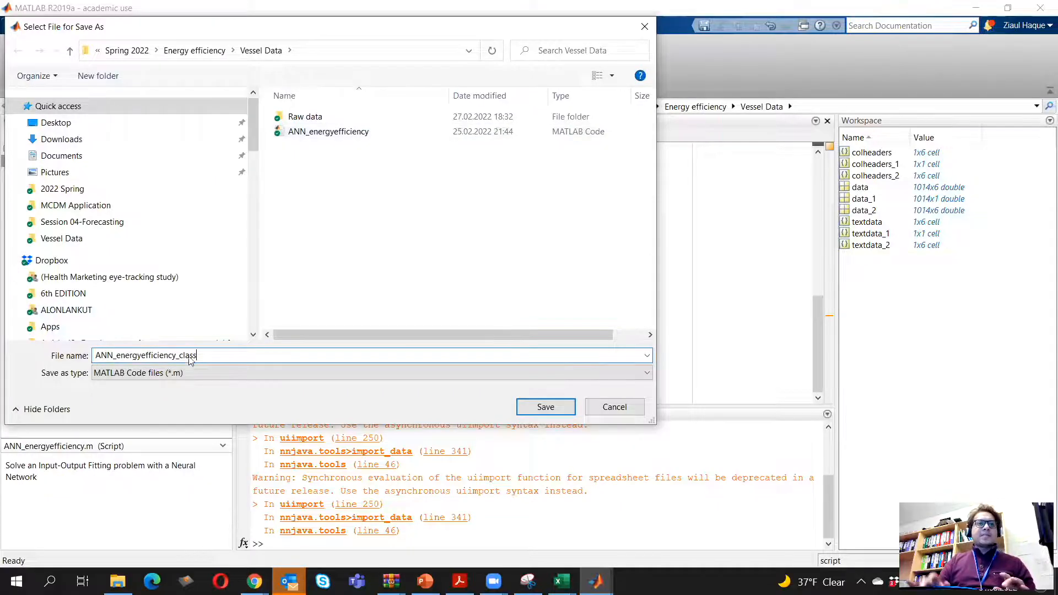
key("Return")
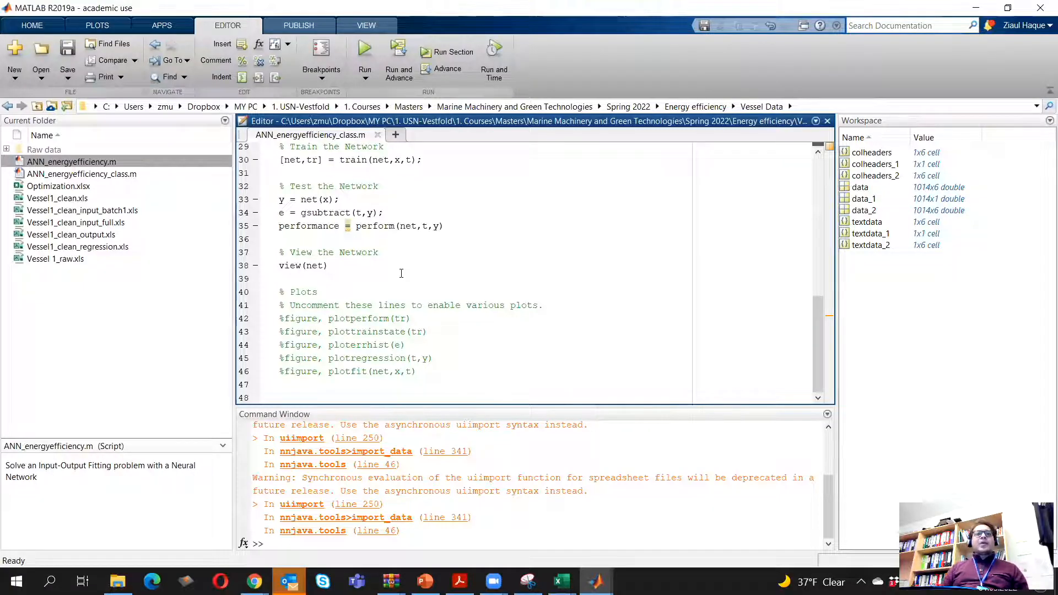
scroll(401, 273, "up", 3)
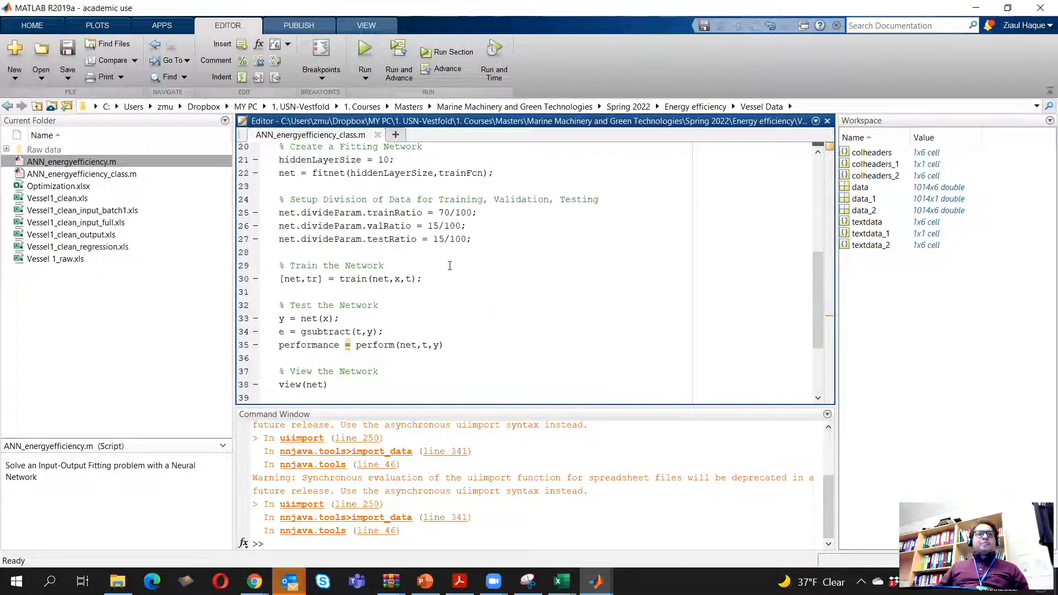
scroll(504, 257, "up", 2)
scroll(504, 257, "up", 5)
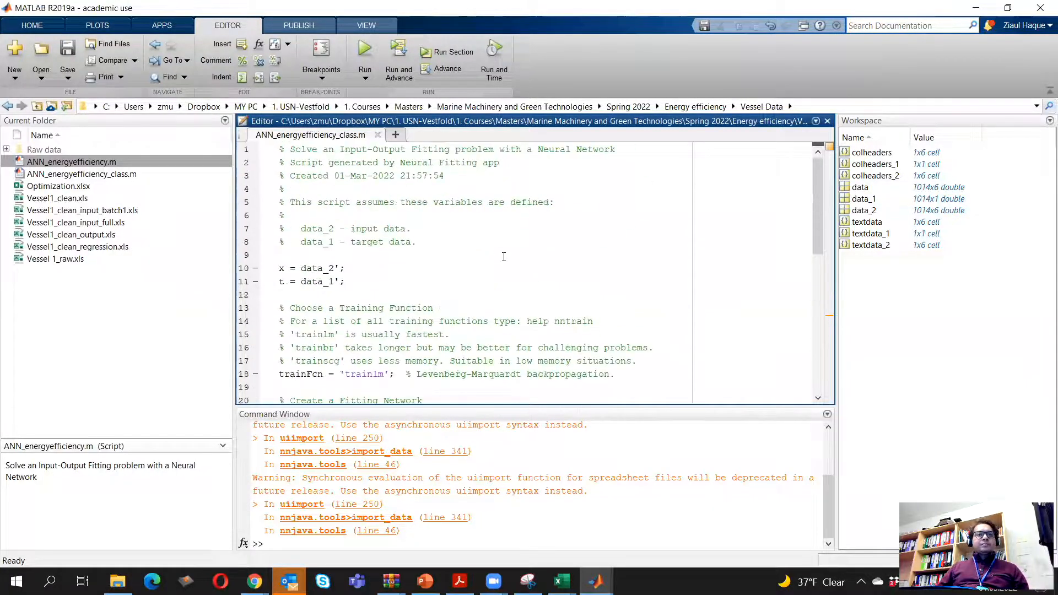
scroll(504, 257, "down", 9)
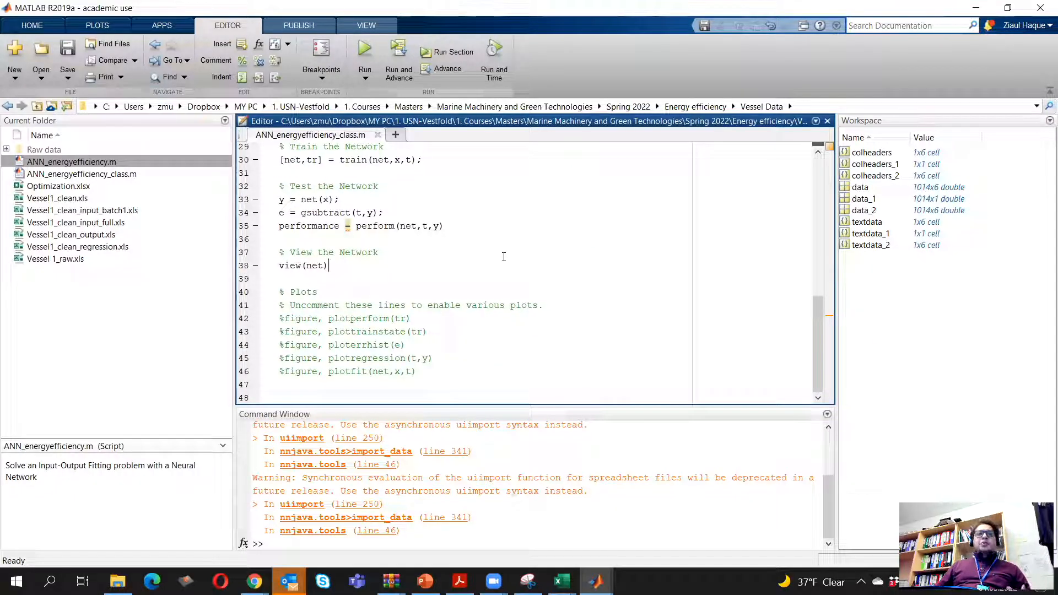
Switch to the Optimization workbook in Excel and copy the input variables with their headers in B1:I5
left_click(562, 581)
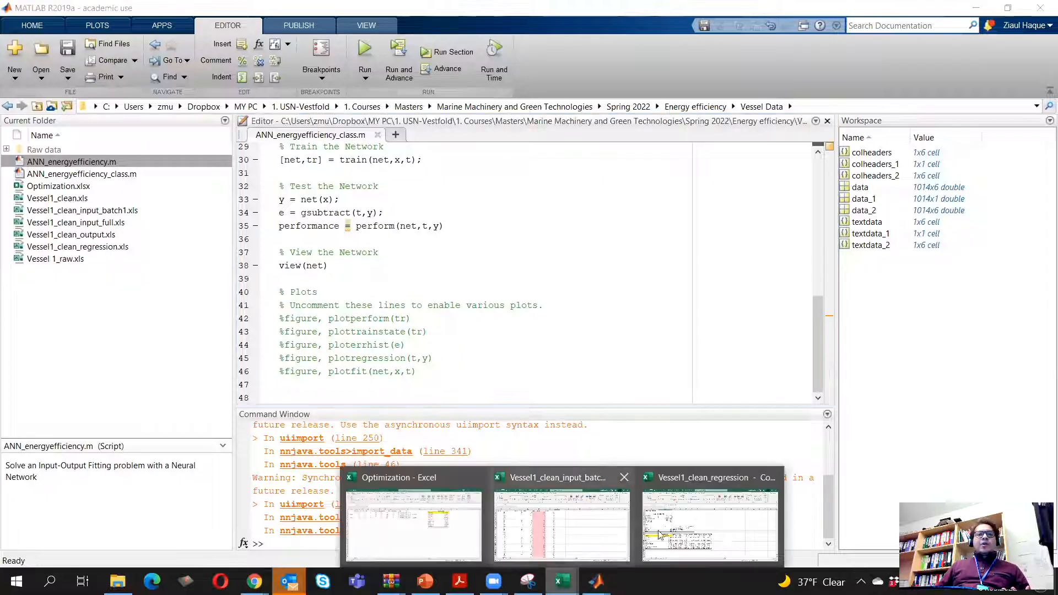
left_click(440, 525)
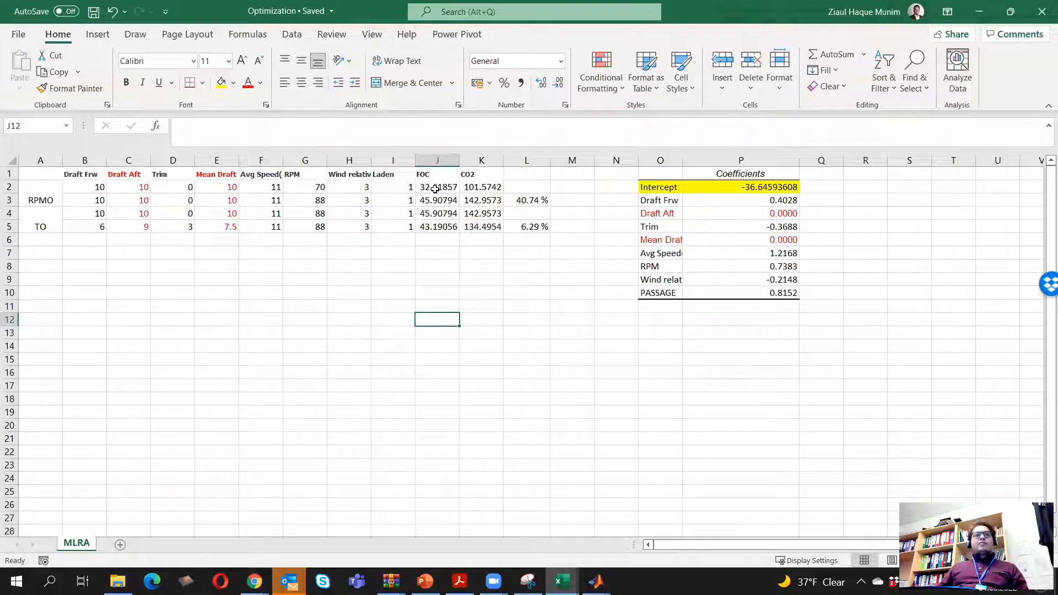
left_click_drag(78, 175, 388, 225)
key("ctrl+c")
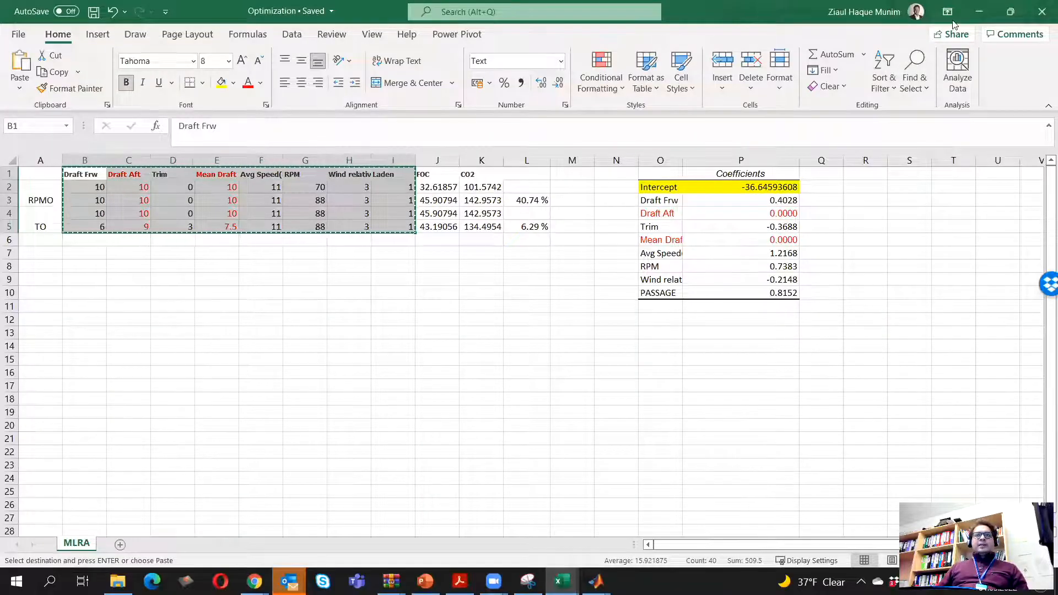
Create a new Excel worksheet file named optimization-matlab in the Vessel Data folder and open it
left_click(980, 11)
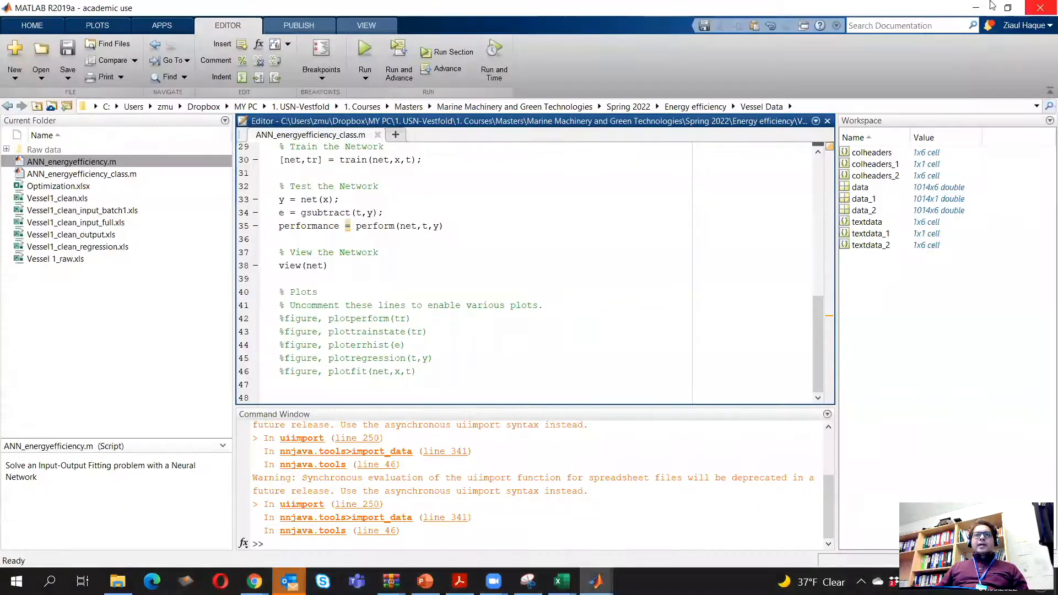
left_click(976, 8)
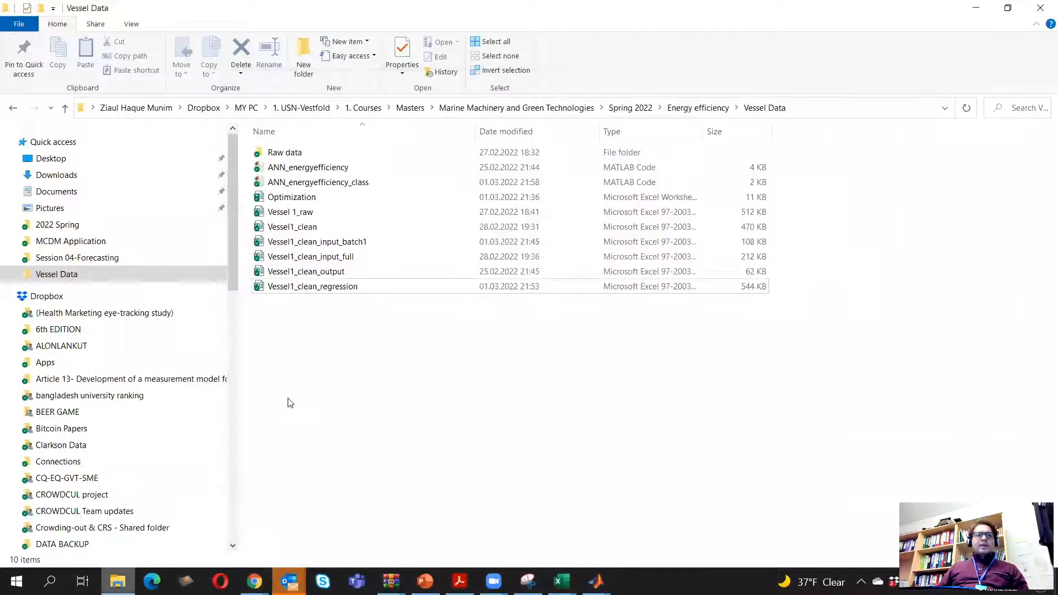
right_click(308, 388)
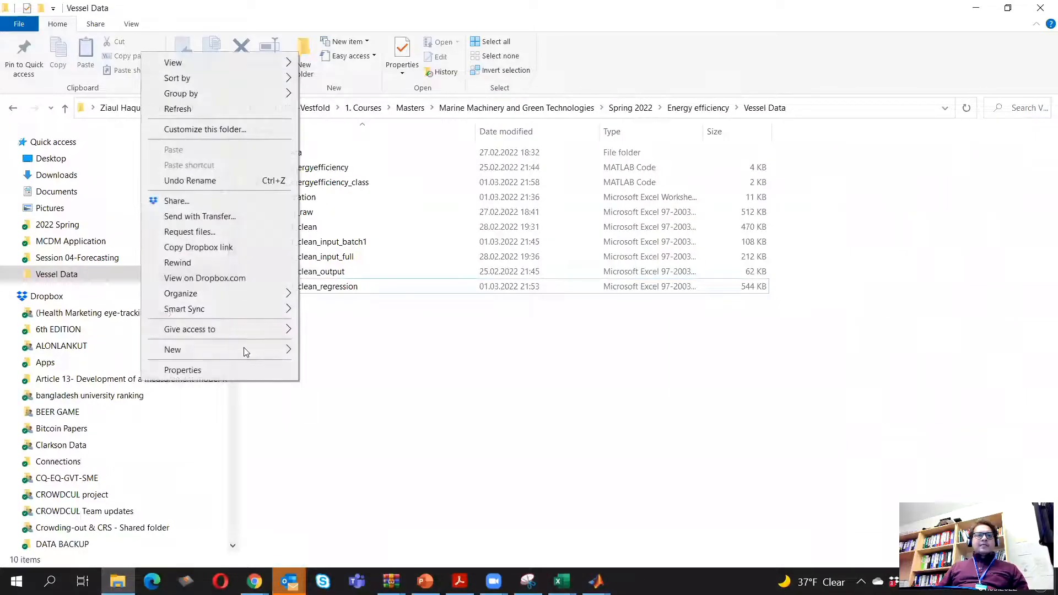
mouse_move(249, 351)
left_click(384, 511)
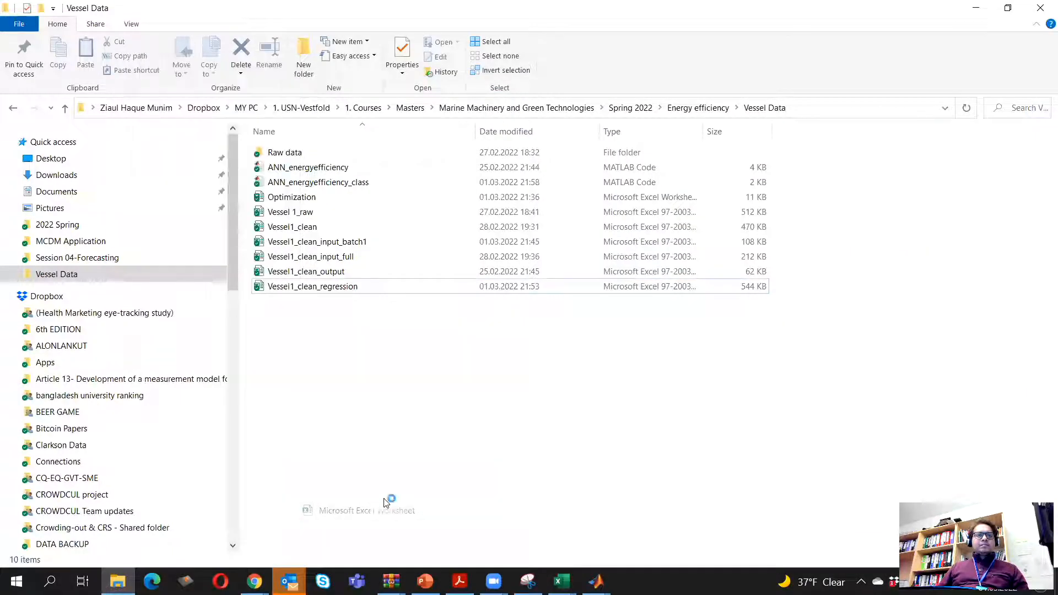
type("o")
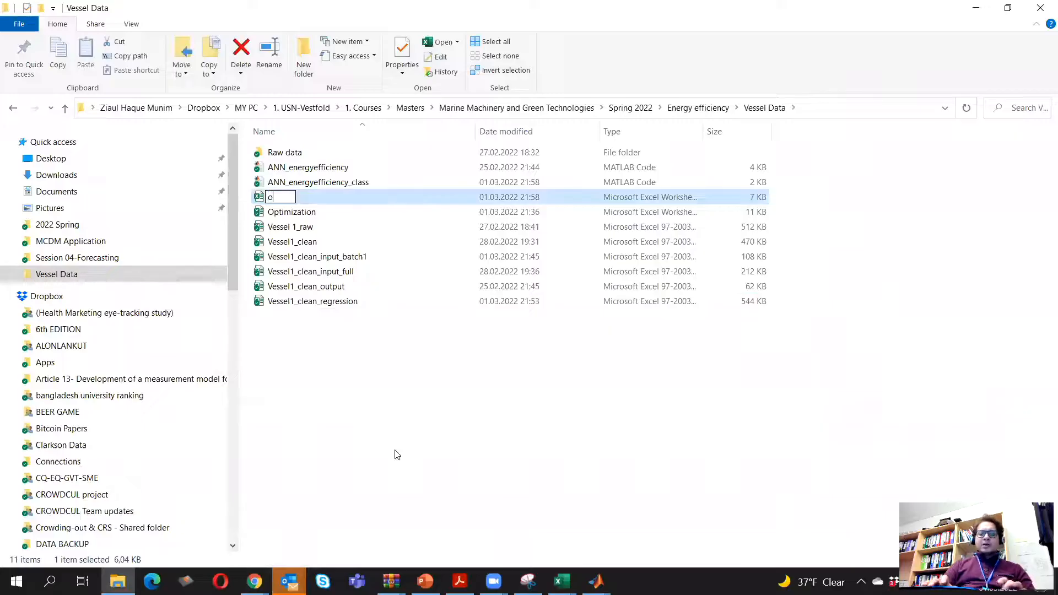
type("ptimizatio")
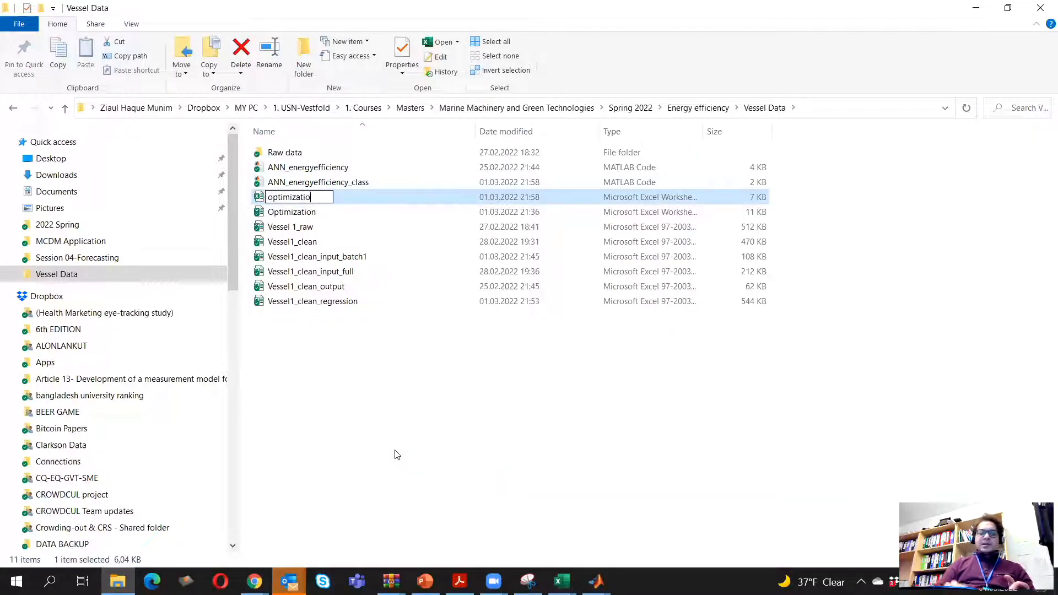
type("n-matlab")
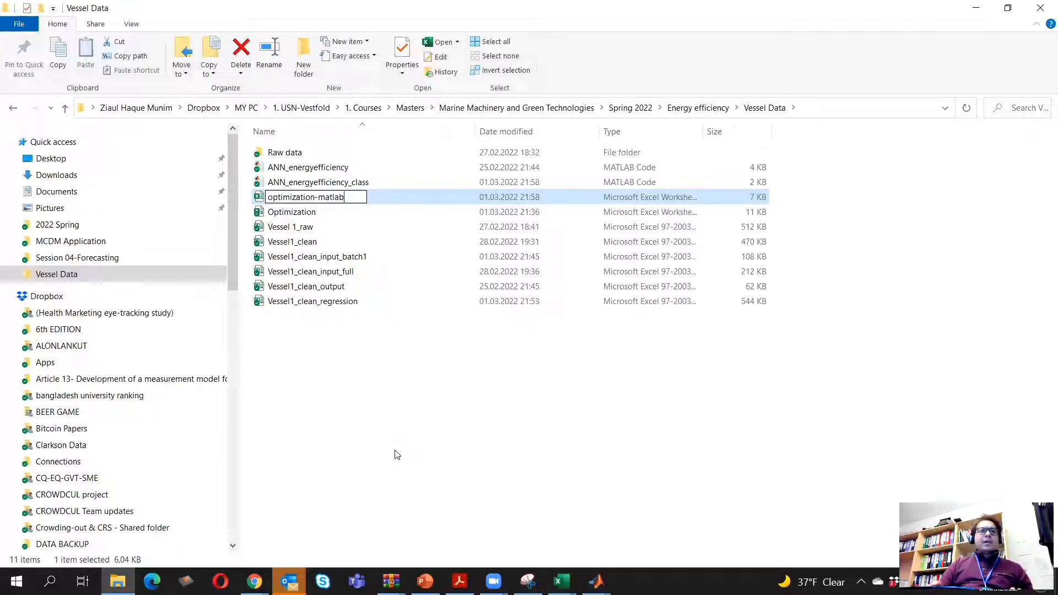
key("Return")
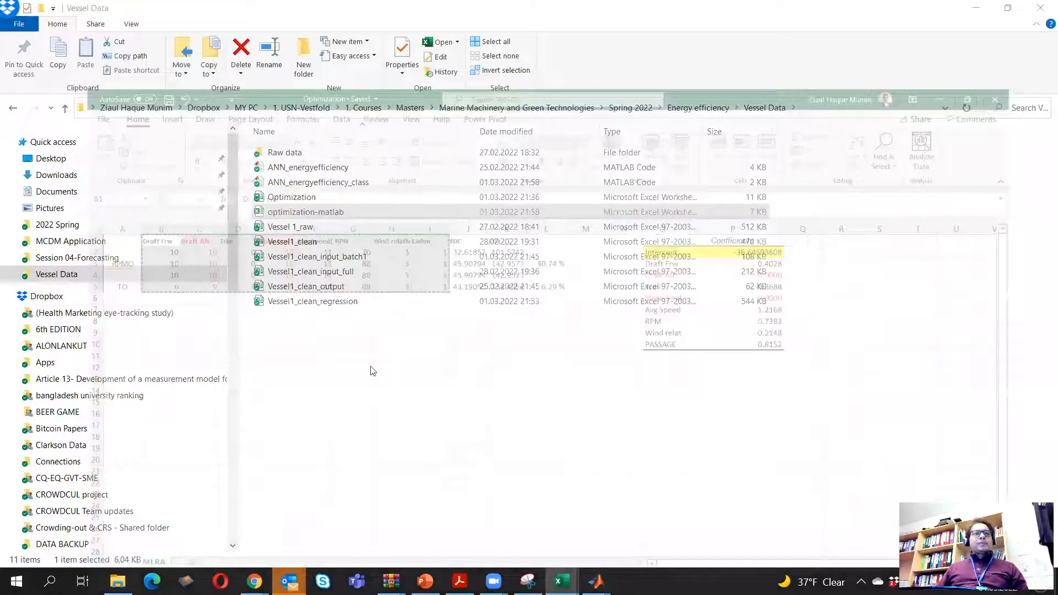
Paste the copied input variables at A1 of the optimization-matlab workbook and delete the Draft Aft and Mean Draft columns
key("ctrl+v")
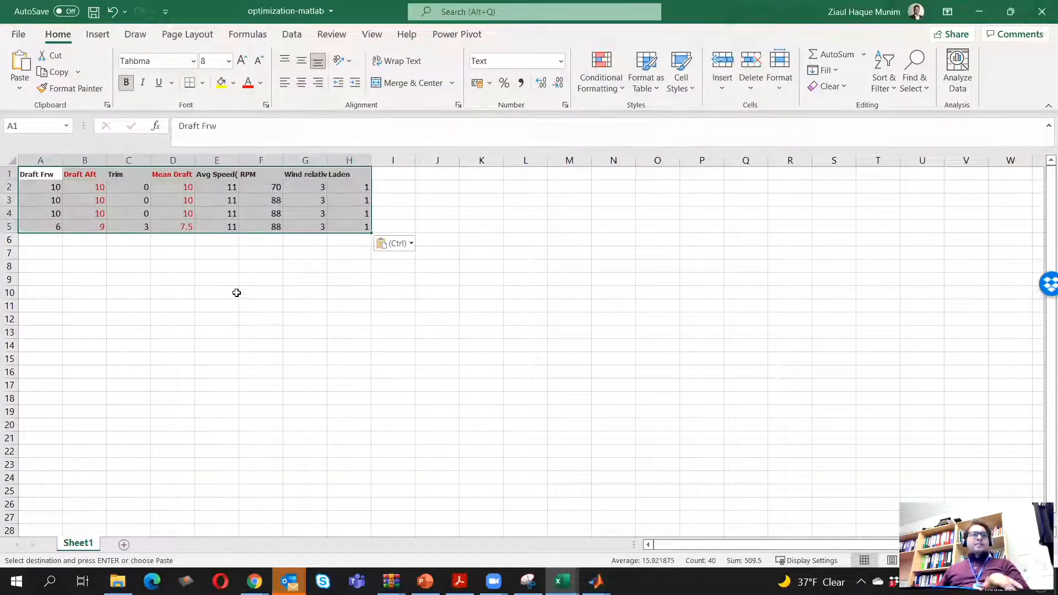
left_click(234, 308)
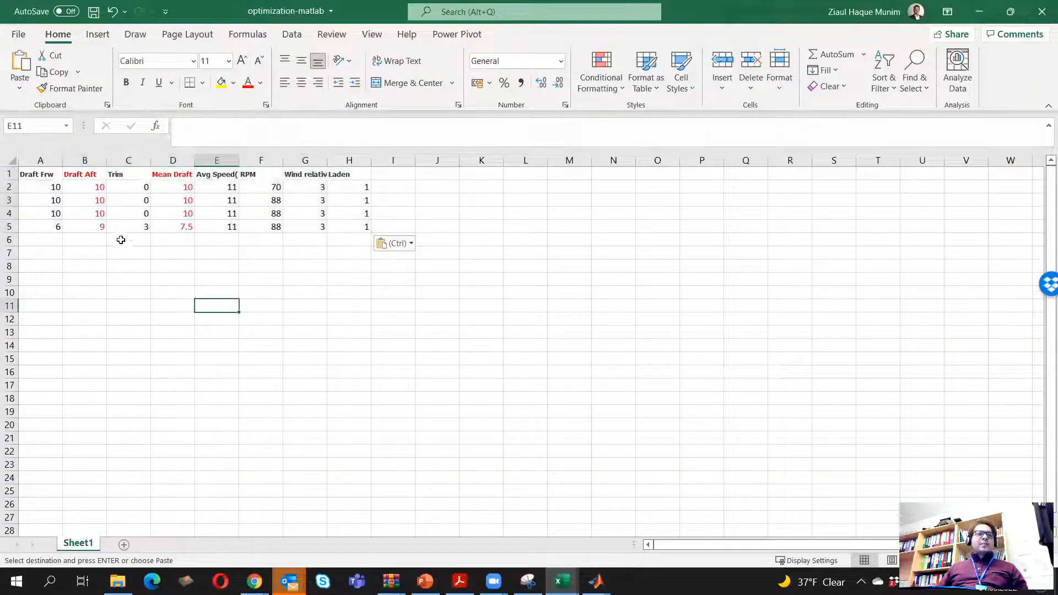
right_click(86, 160)
left_click(160, 301)
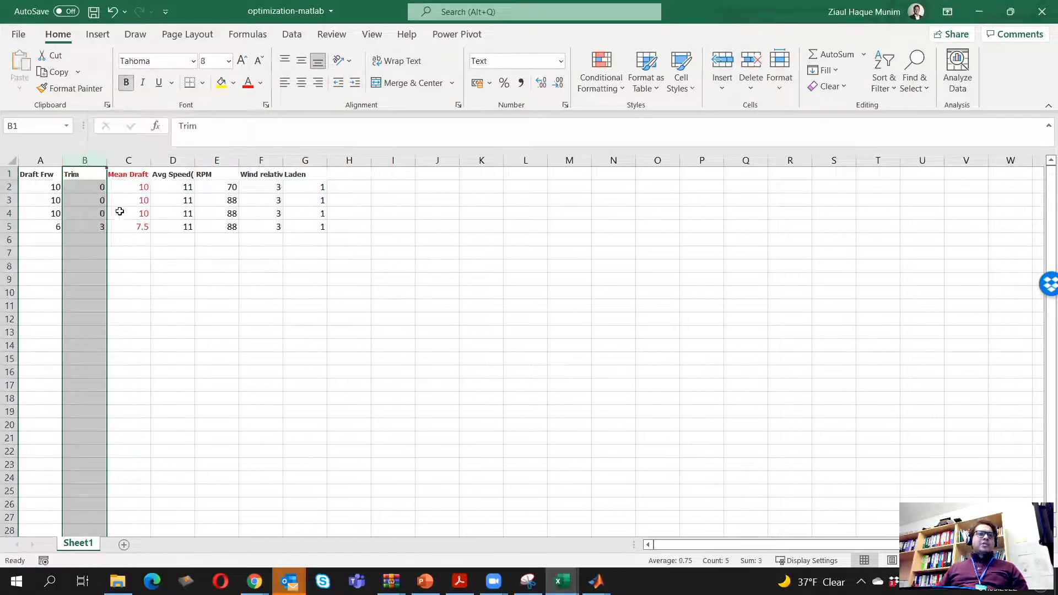
left_click(141, 160)
right_click(141, 161)
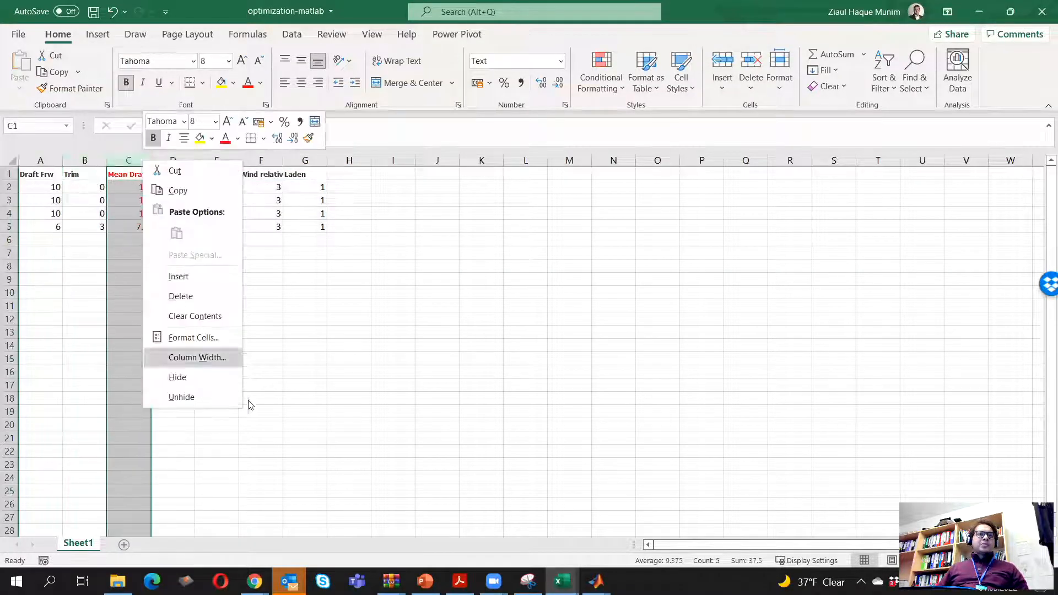
left_click(201, 296)
left_click(202, 295)
Save and close the optimization-matlab workbook, and return to the ANN_energyefficiency_class script in MATLAB
key("ctrl+s")
scroll(208, 293, "down", 1)
scroll(208, 286, "up", 1)
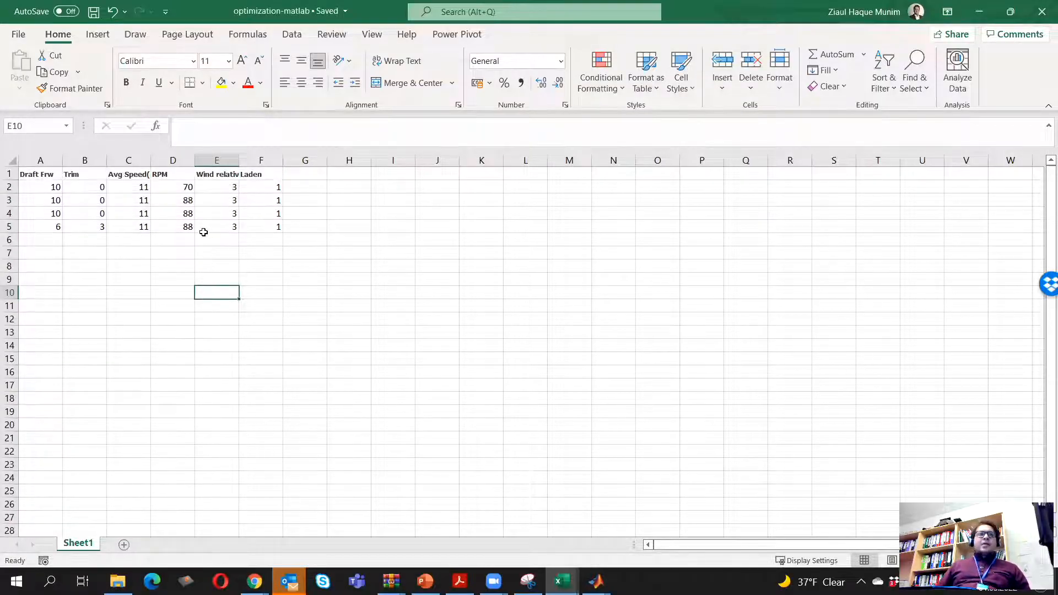
left_click(1041, 17)
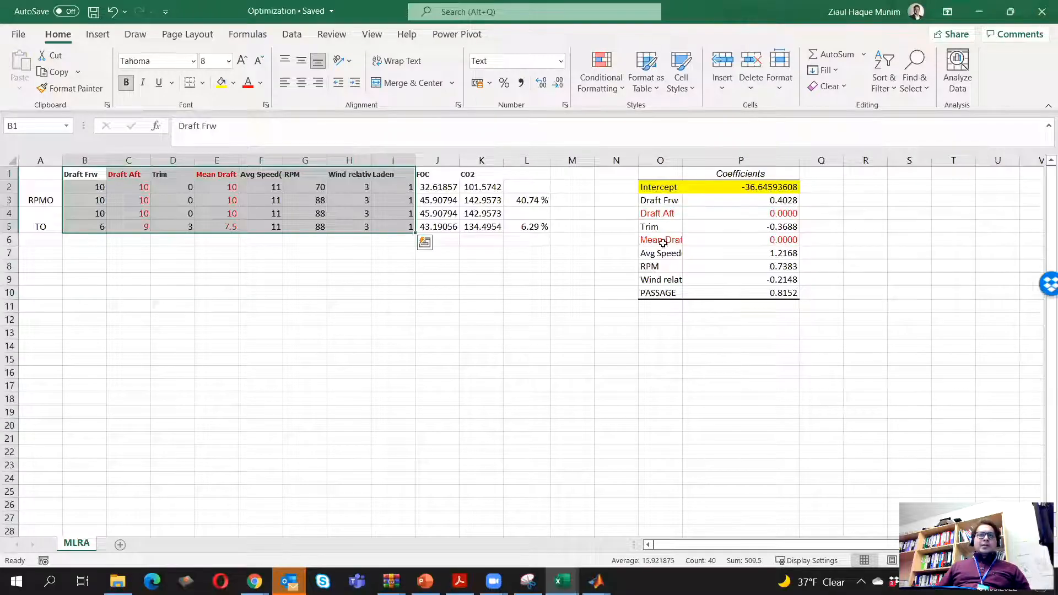
left_click(980, 11)
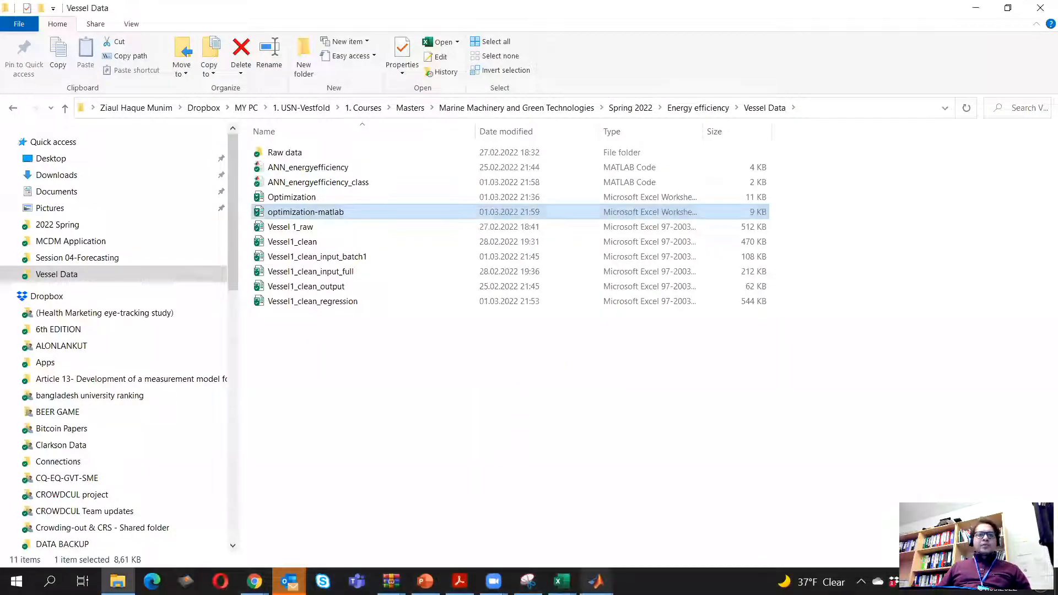
mouse_move(597, 582)
left_click(557, 515)
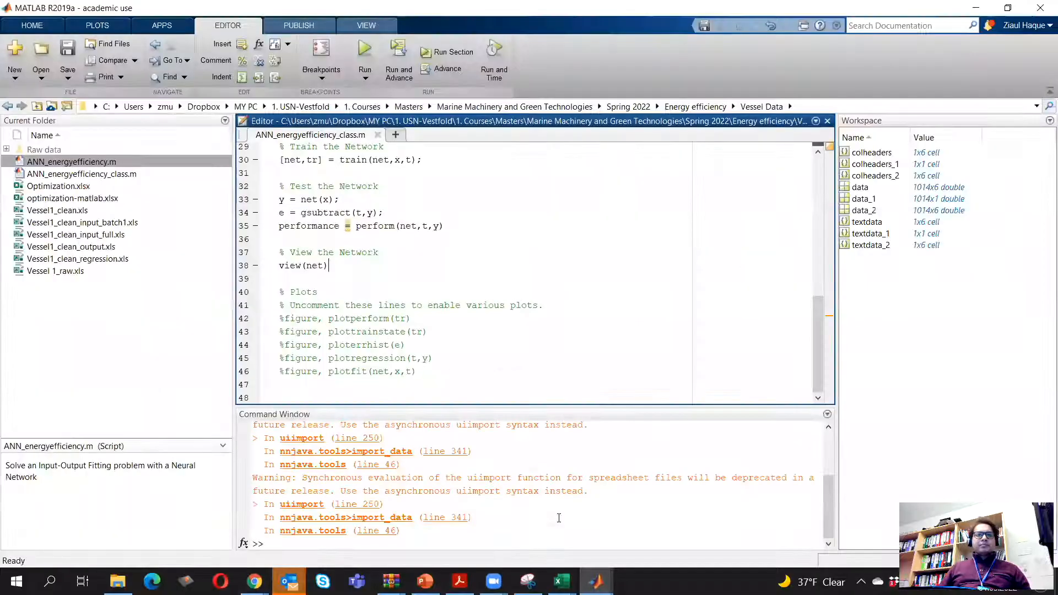
Switch to the PowerPoint slide on ANN estimation in Matlab and copy the code line op = data'; for loading new data
left_click(101, 345)
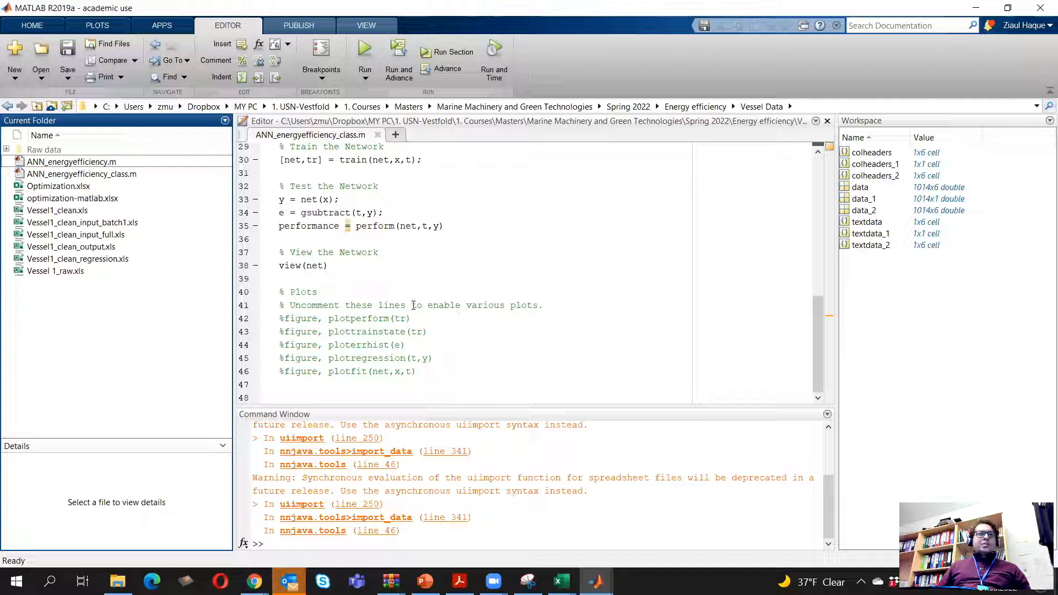
left_click(343, 275)
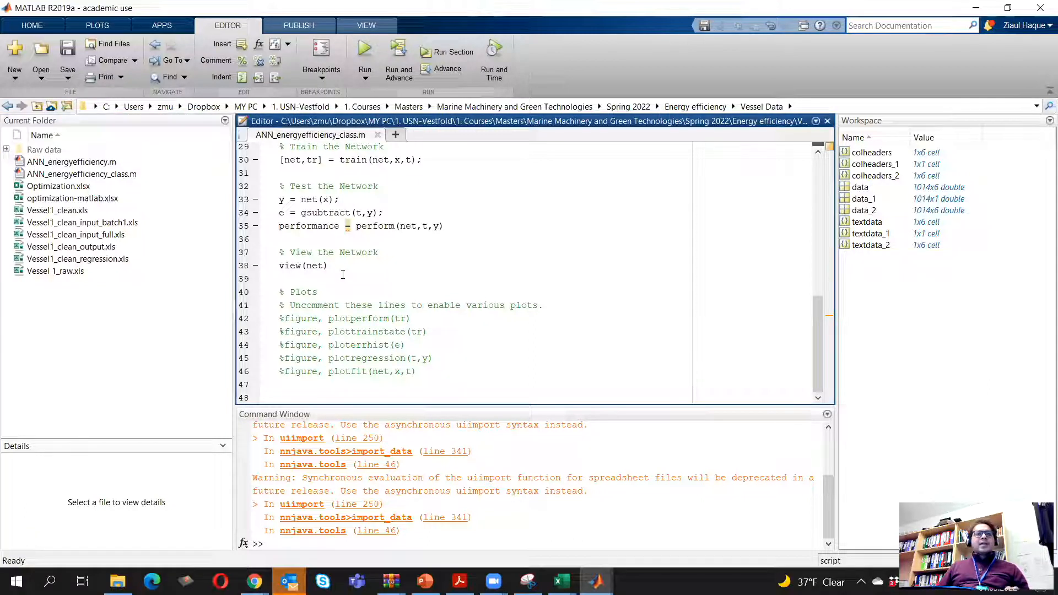
left_click(425, 581)
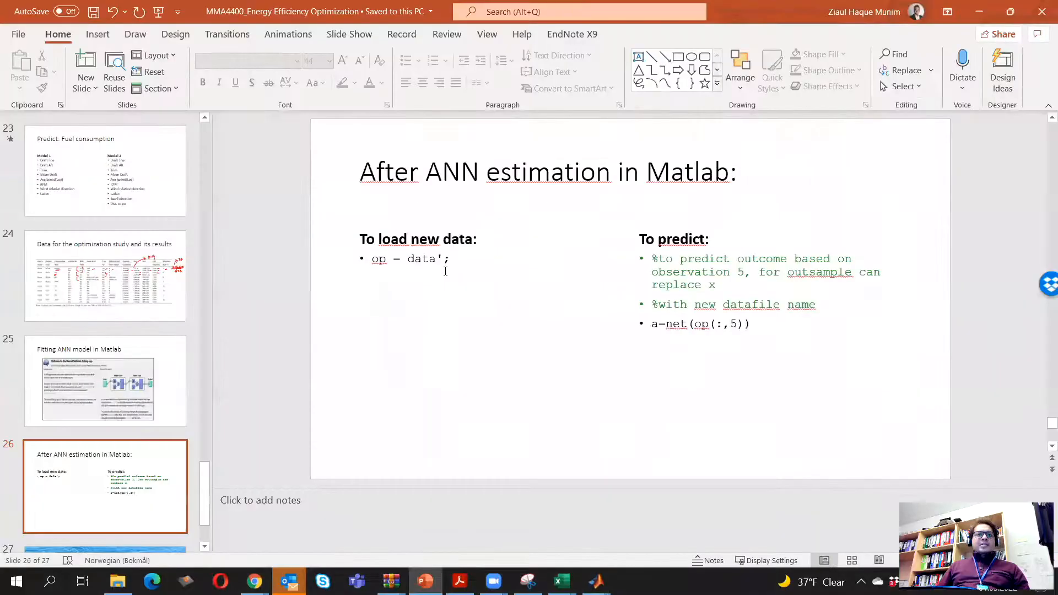
left_click(444, 269)
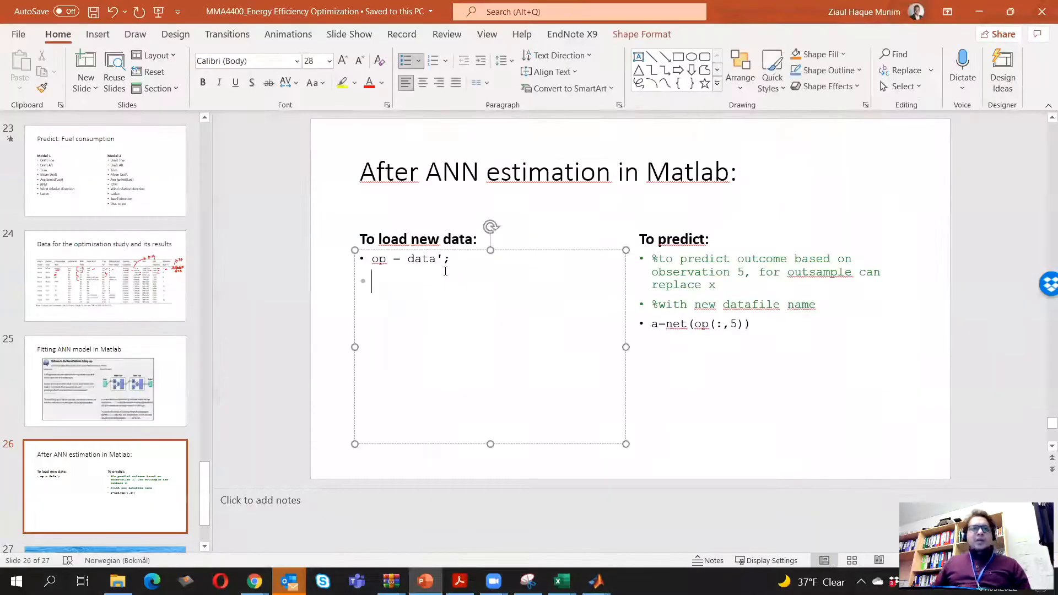
left_click_drag(459, 263, 377, 265)
key("ctrl+c")
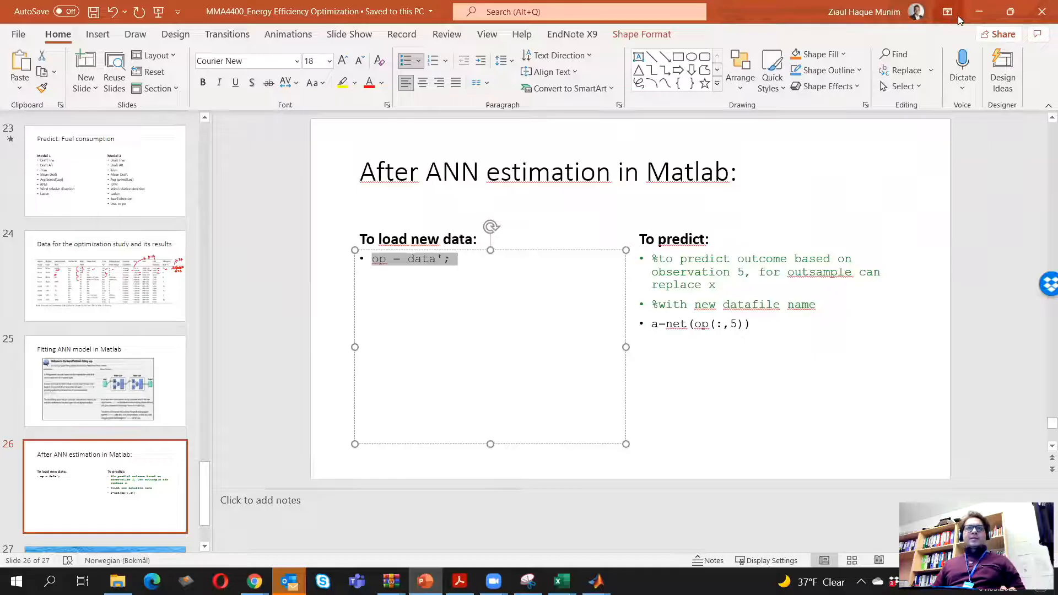
Back in the MATLAB script, add the comment %load outsample data for optimization on its own line below view(net)
left_click(979, 11)
key("Return")
key("Return")
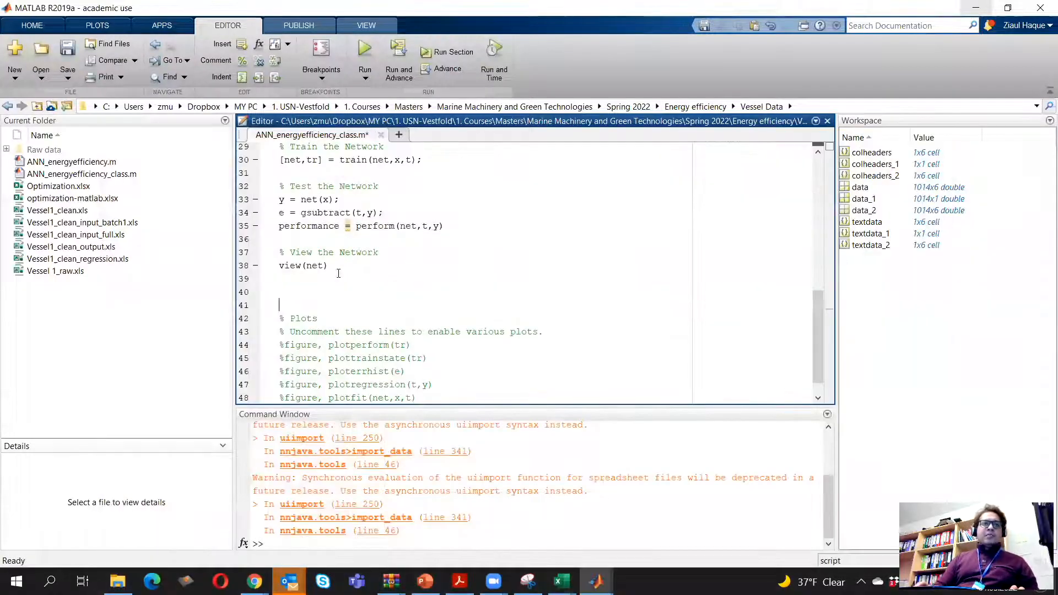
key("Down")
type("%")
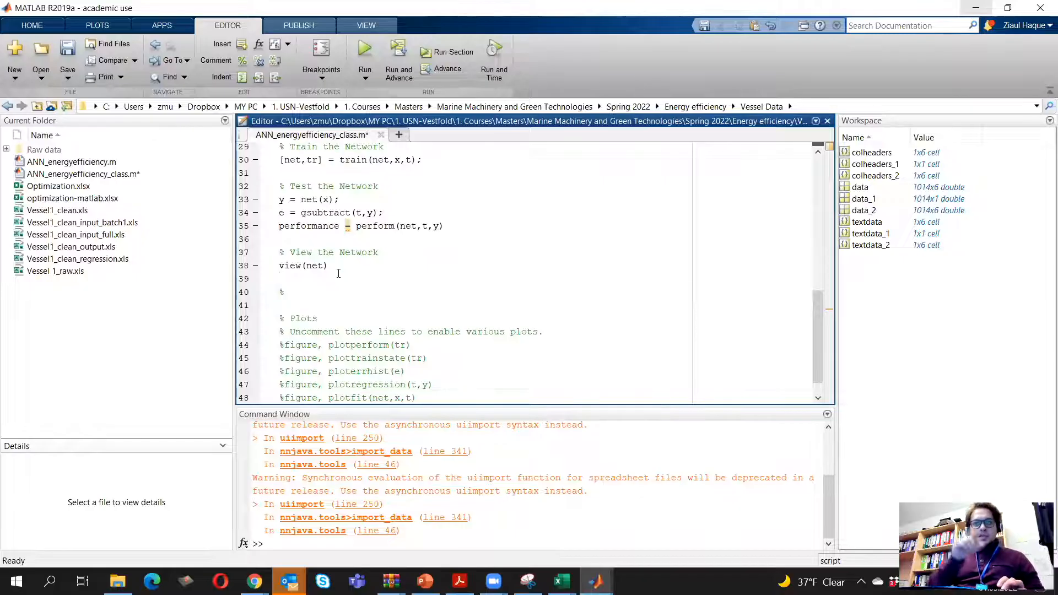
type("load outsom")
key("BackSpace")
key("BackSpace")
type("mple data for optimization")
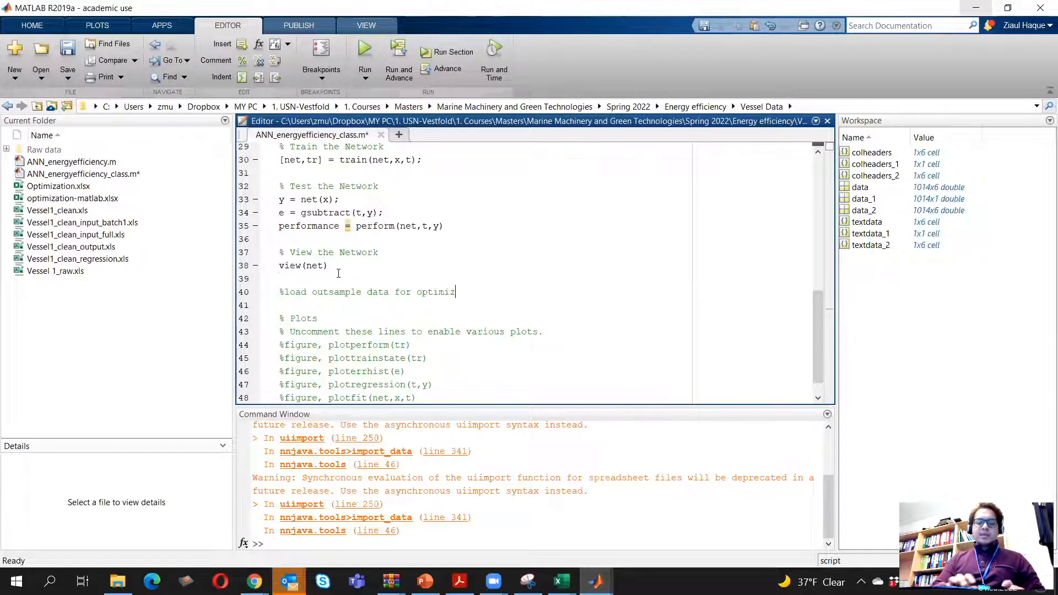
Paste the copied code line op = data'; directly below the new comment
key("Return")
key("ctrl+v")
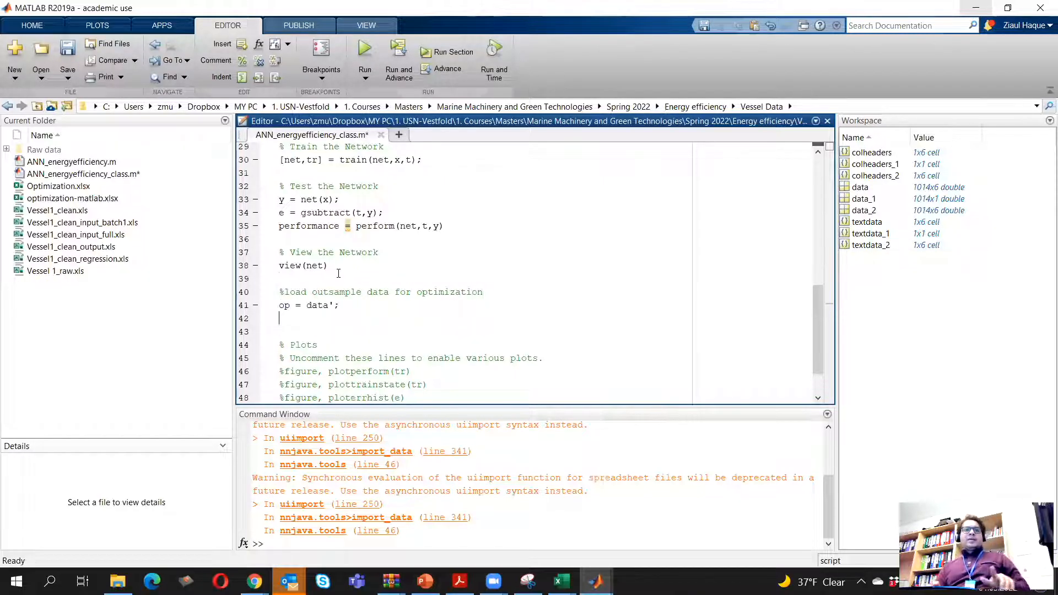
key("Up")
key("shift+Right")
key("shift+Right")
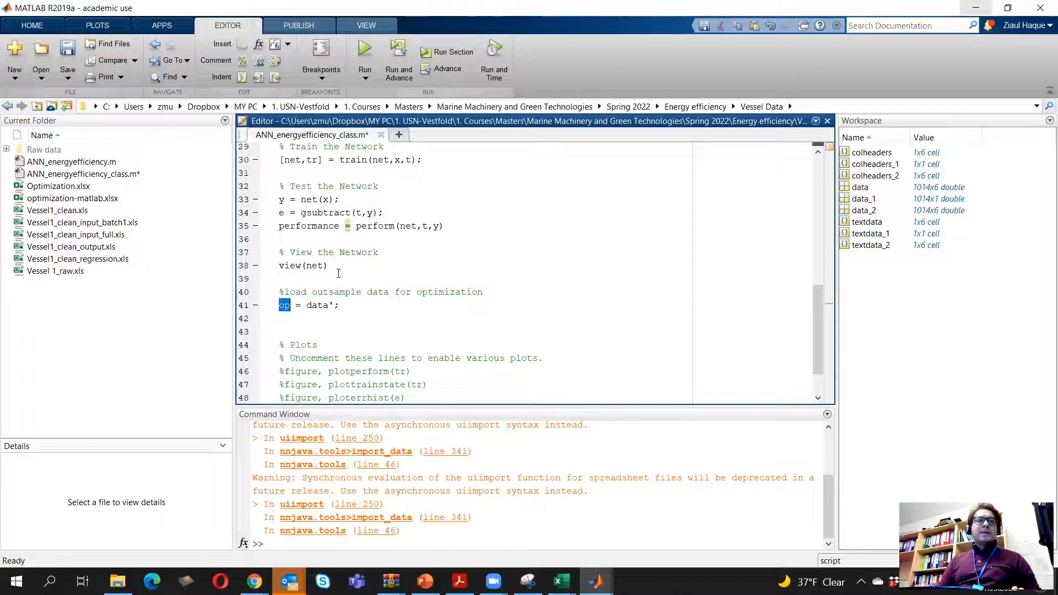
key("Right")
key("Right")
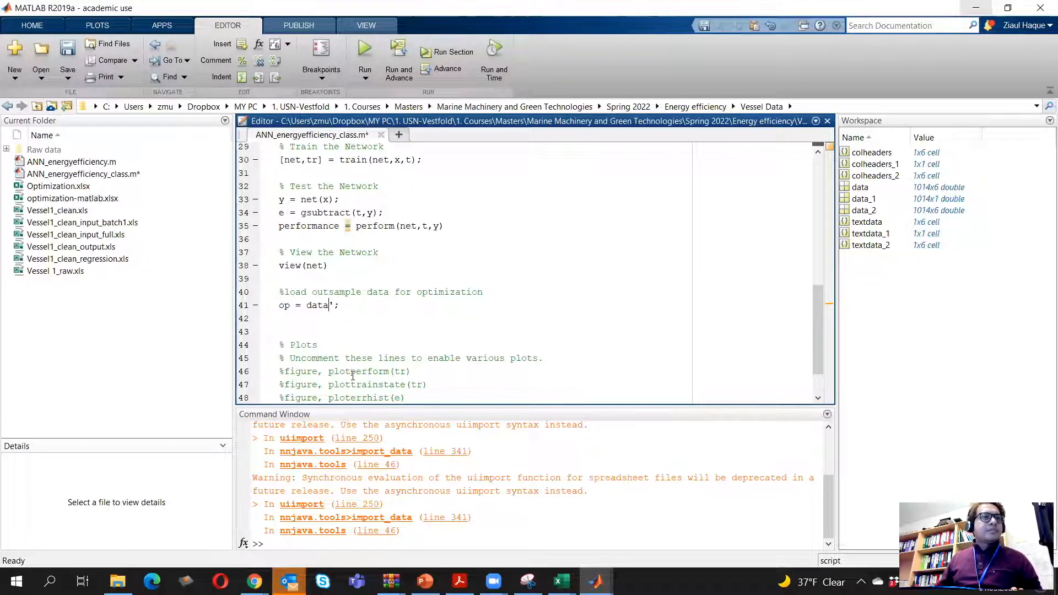
Preview optimization-matlab.xlsx from the current folder in the import tool and close the preview
left_click(71, 200)
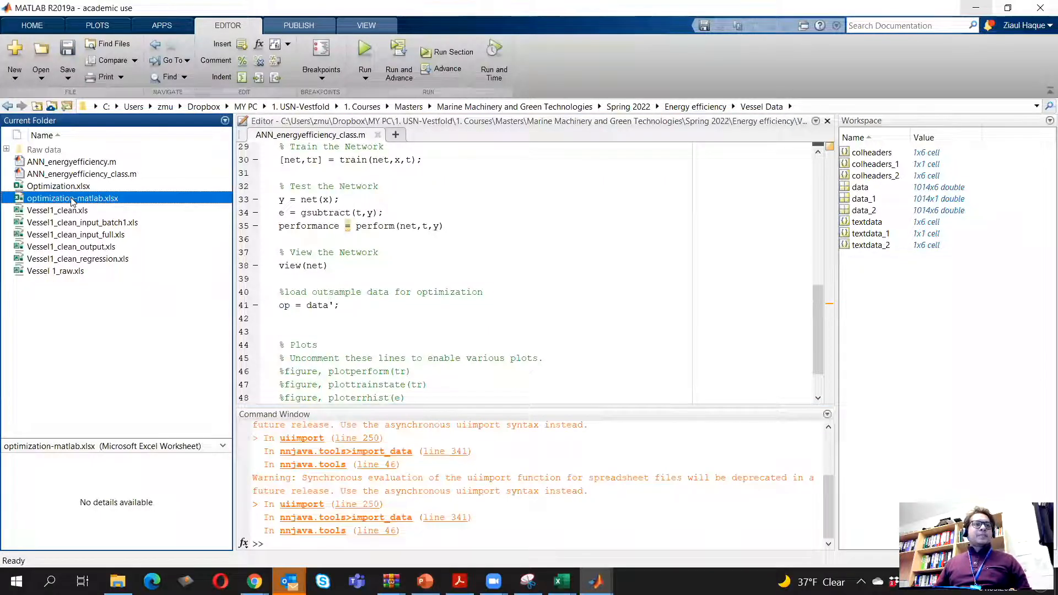
right_click(72, 200)
left_click(153, 209)
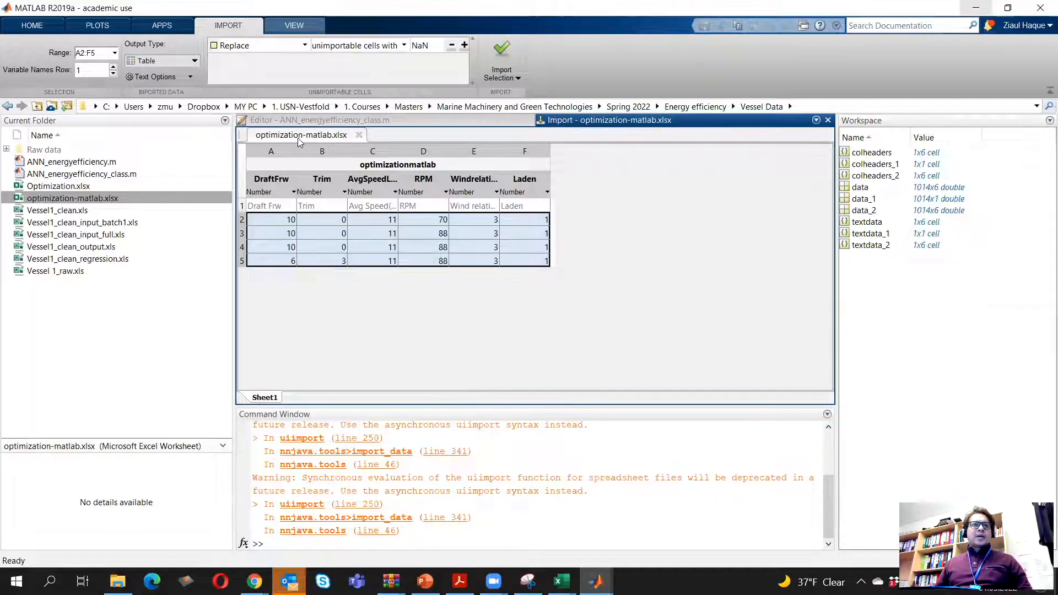
left_click(829, 120)
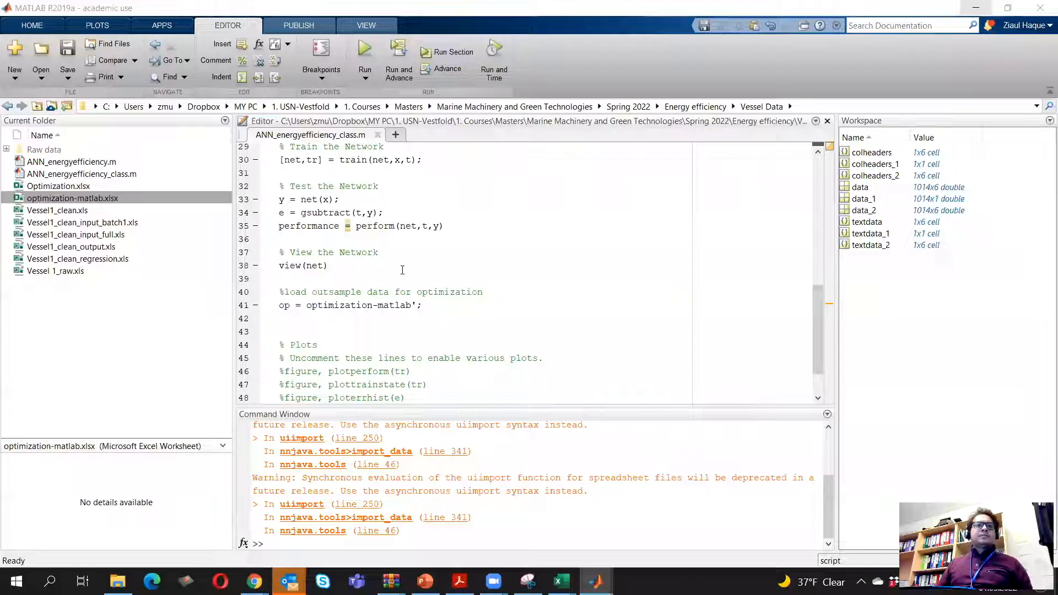
left_click(426, 304)
left_click_drag(426, 304, 280, 303)
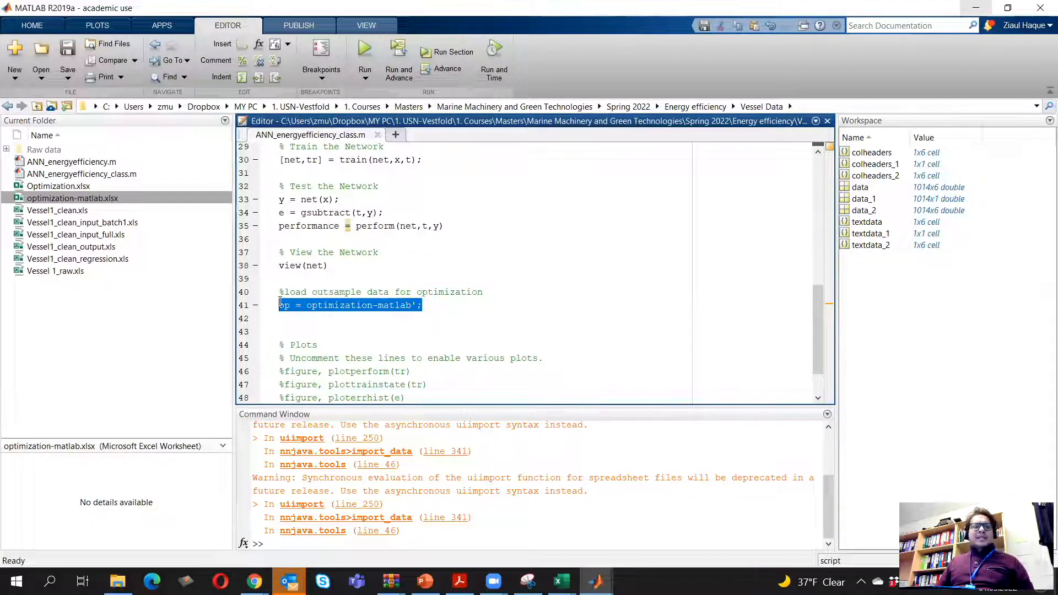
left_click(412, 306)
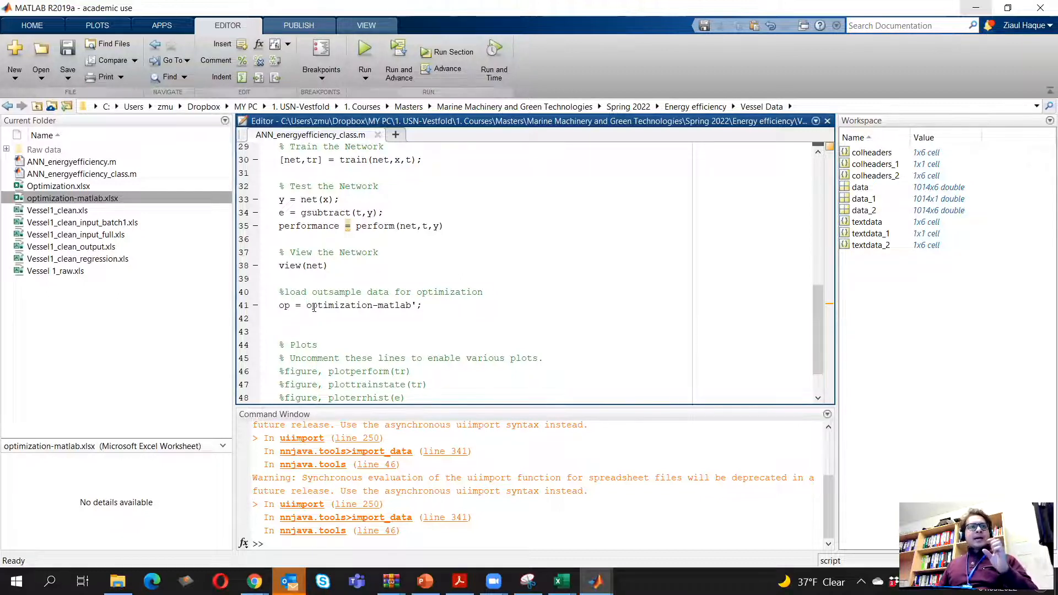
Open optimization-matlab from the Vessel Data folder with the Import Data command
left_click(34, 25)
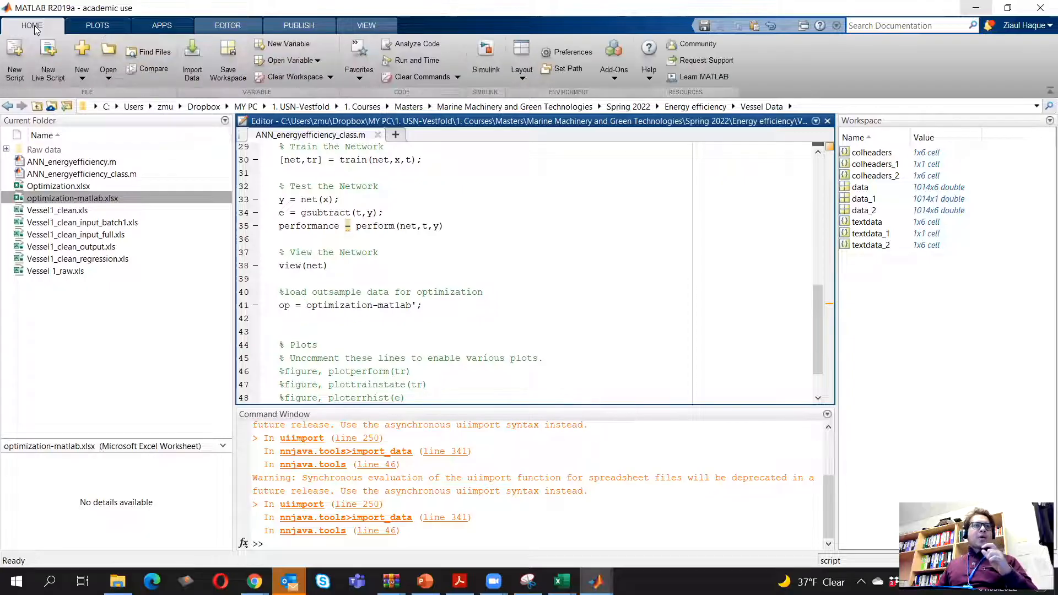
left_click(193, 61)
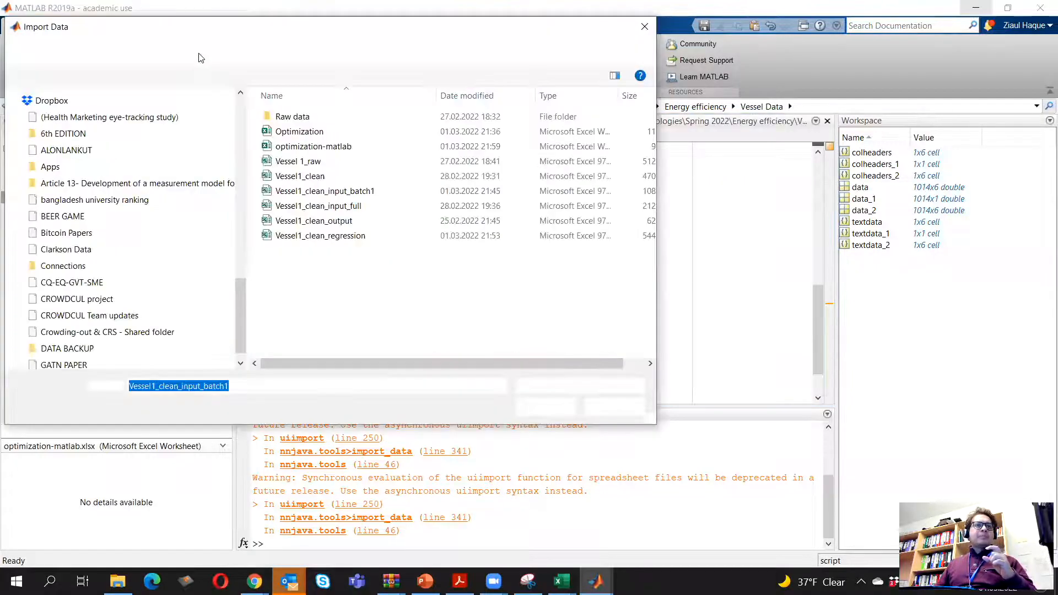
double_click(353, 147)
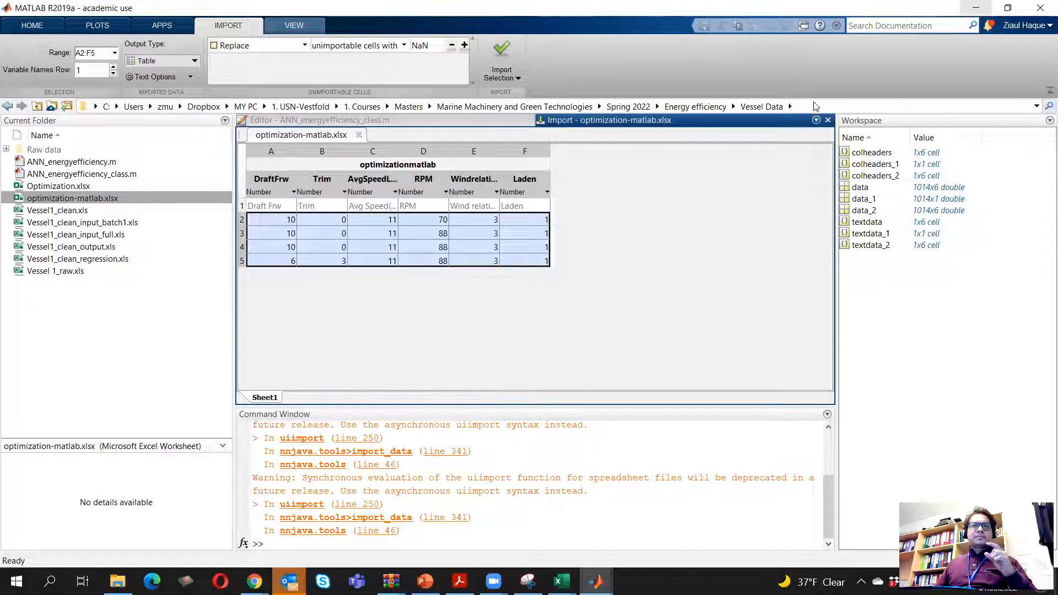
Import range A2:F5 of optimization-matlab.xlsx into the workspace as a table and close the import view
left_click(816, 120)
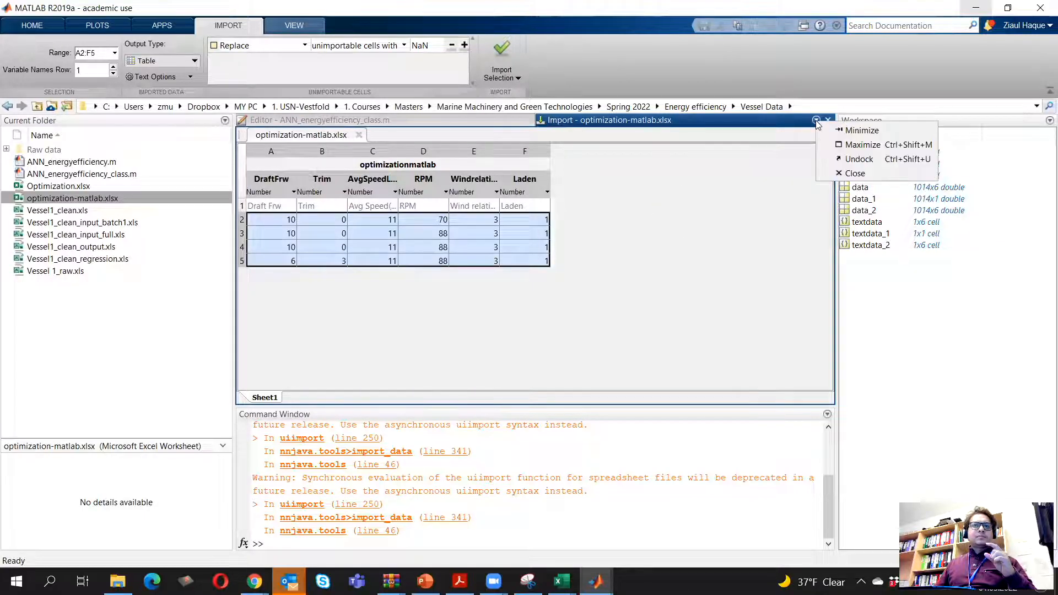
left_click(753, 214)
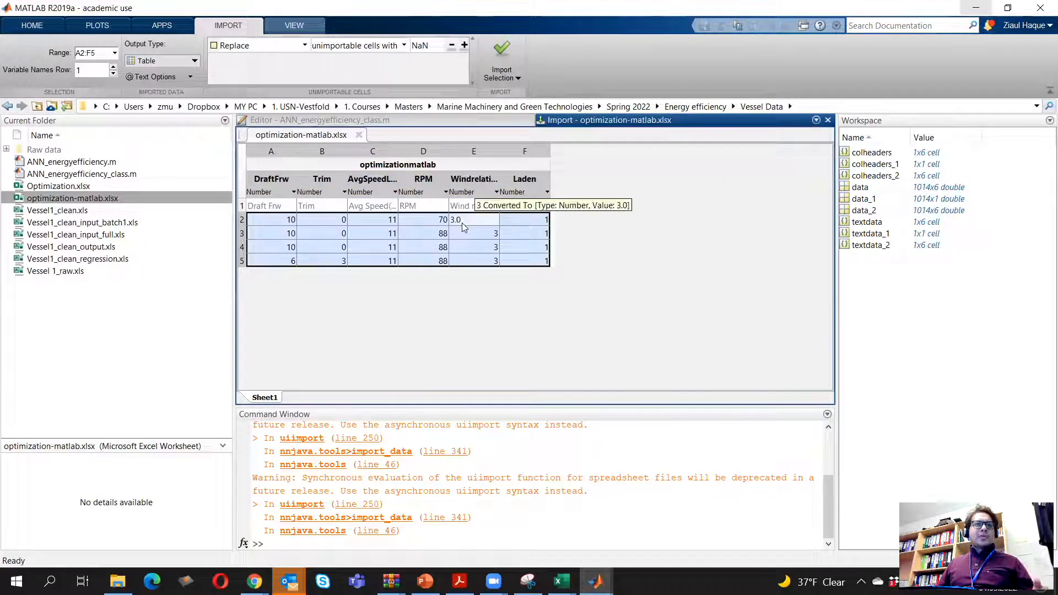
left_click(498, 76)
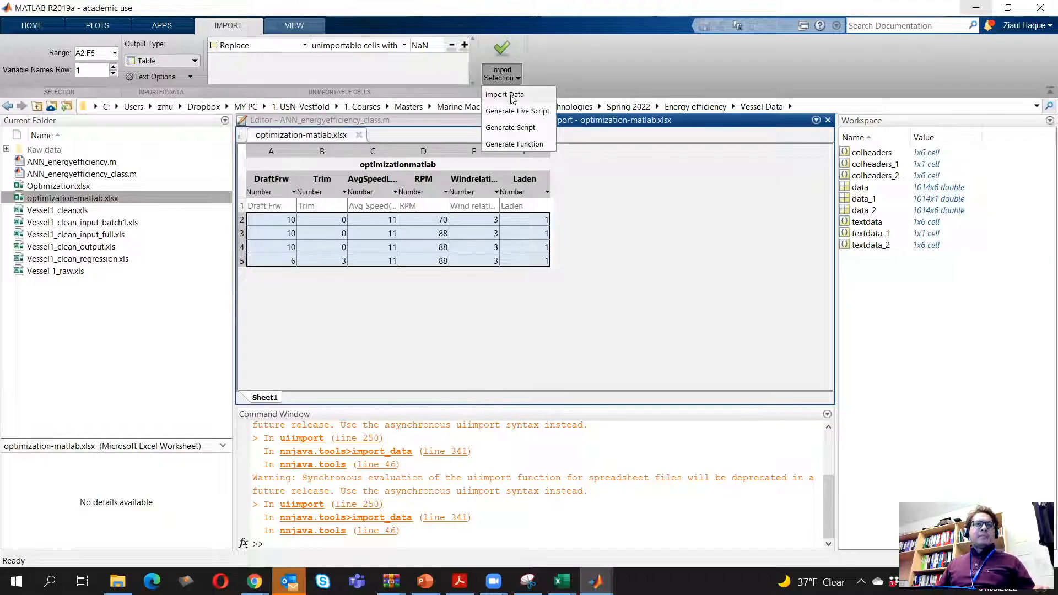
left_click(512, 95)
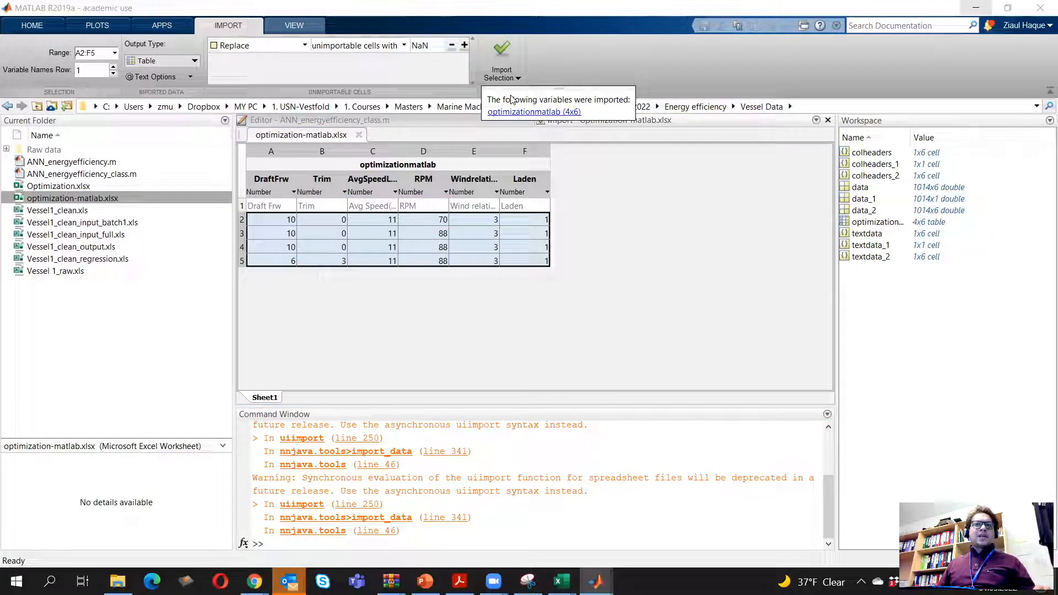
left_click(882, 224)
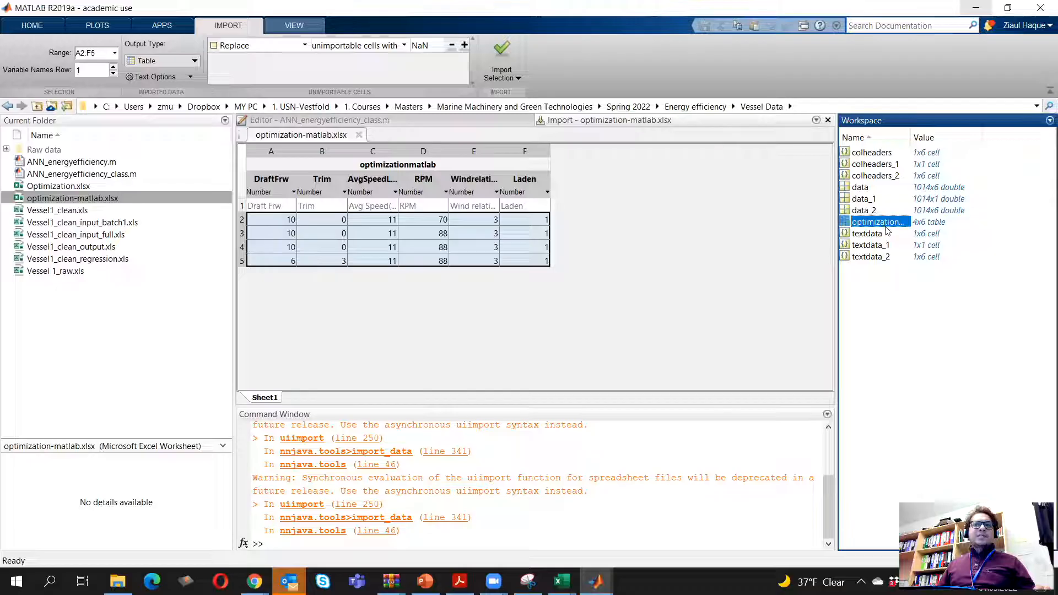
left_click(885, 225)
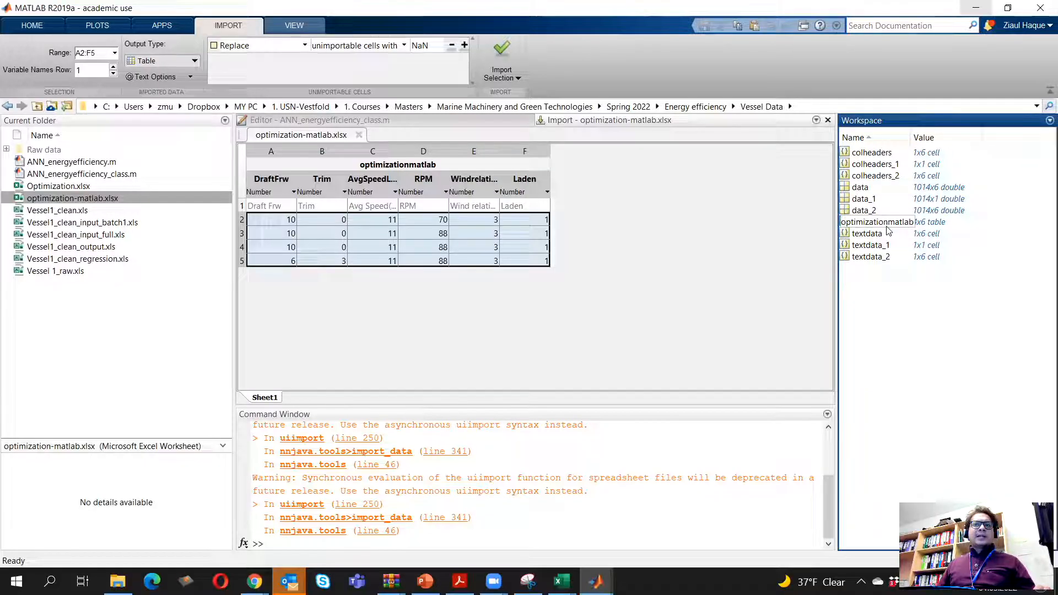
key("Return")
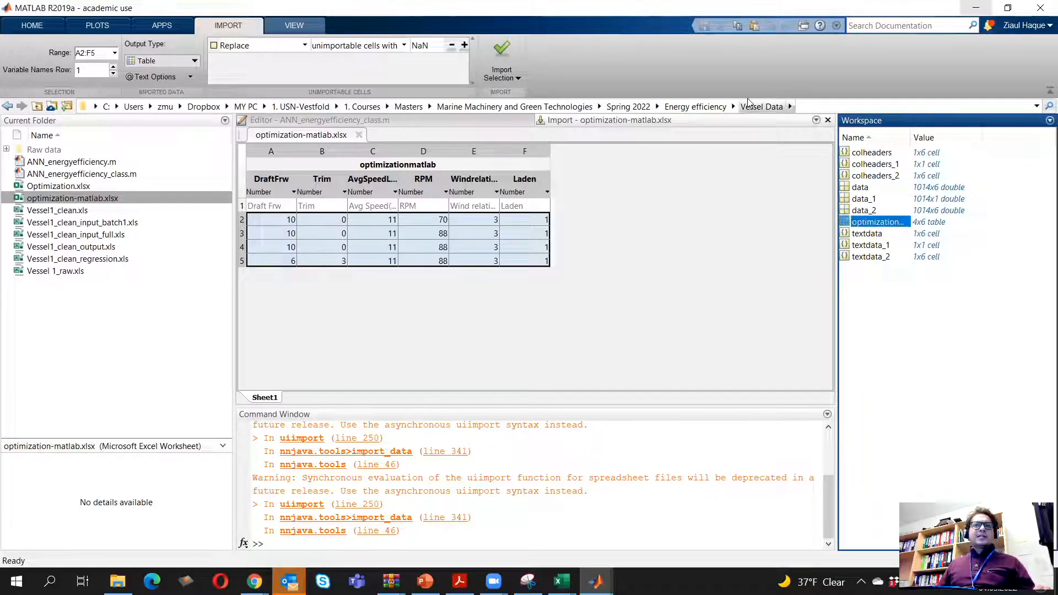
left_click(828, 120)
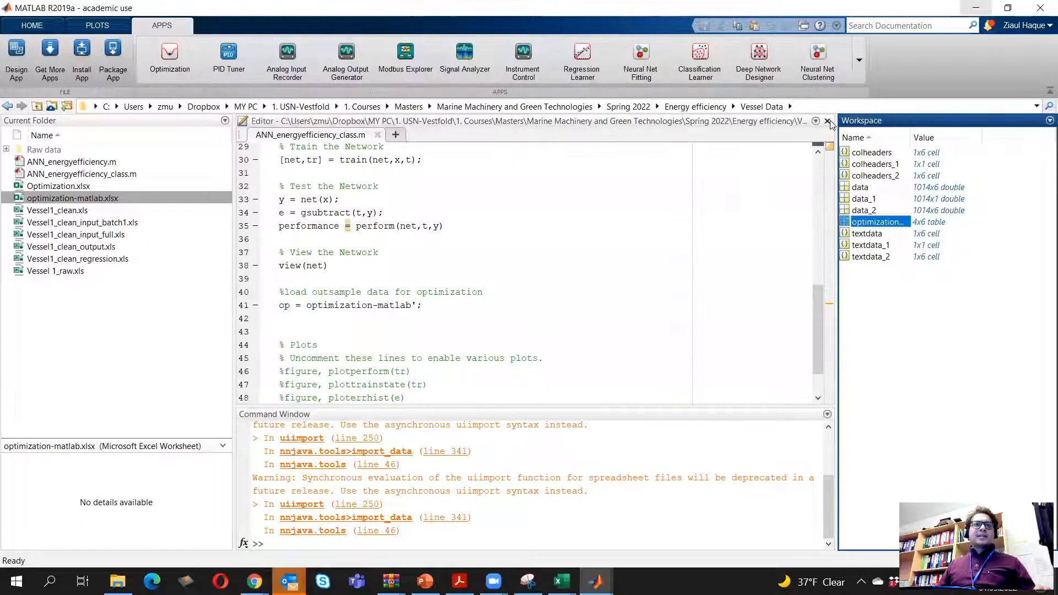
Copy the imported table's variable name from the workspace and use it in line 41 so it reads op = optimizationmatlab';
left_click(877, 223)
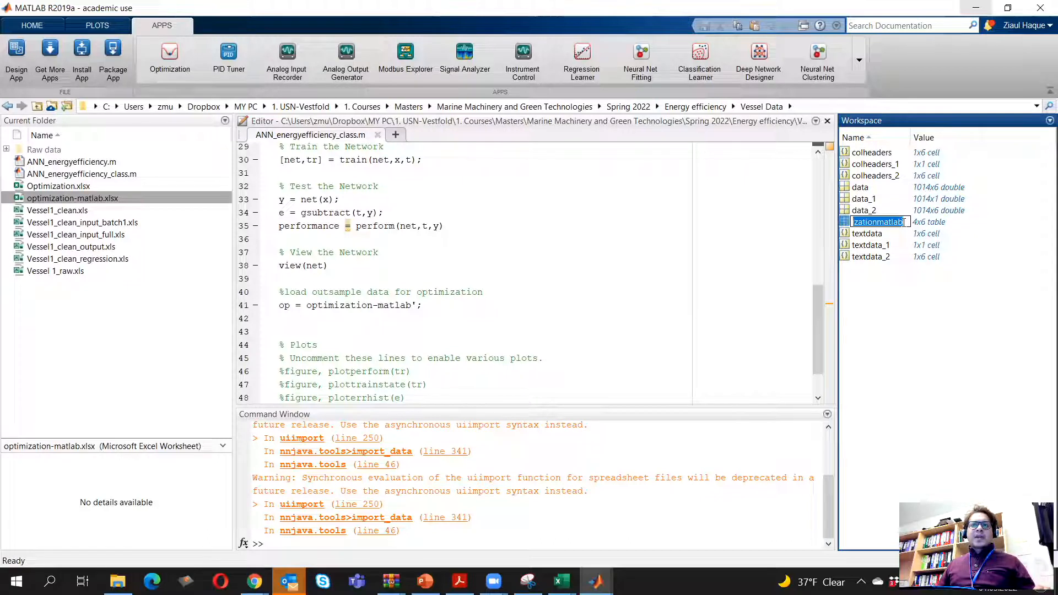
right_click(882, 223)
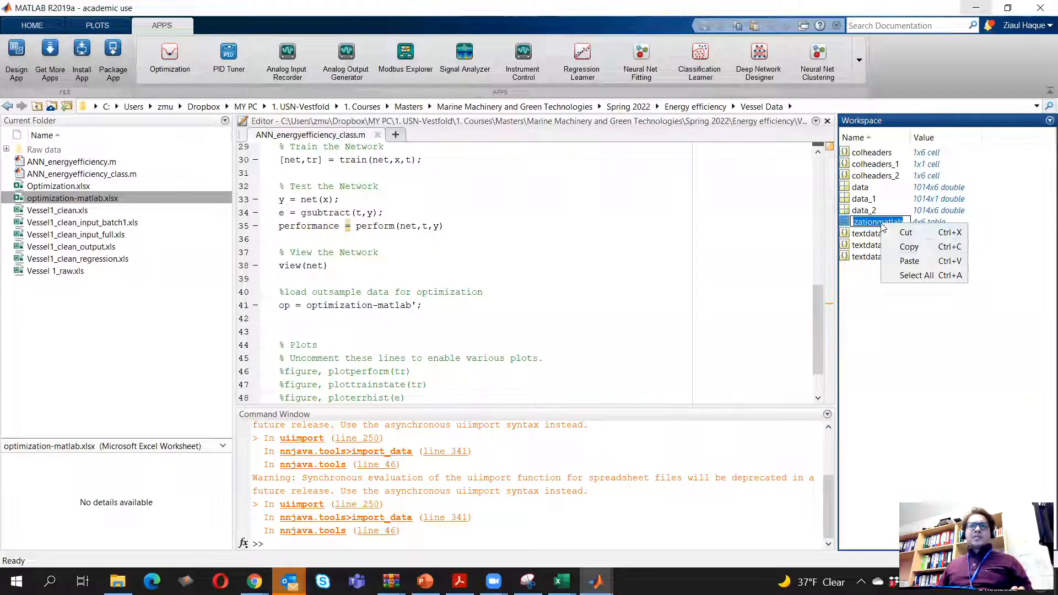
left_click(917, 247)
left_click(413, 306)
key("BackSpace")
key("BackSpace")
key("BackSpace")
key("BackSpace")
key("BackSpace")
key("BackSpace")
key("BackSpace")
key("BackSpace")
key("BackSpace")
key("BackSpace")
key("BackSpace")
key("BackSpace")
key("BackSpace")
key("BackSpace")
key("BackSpace")
key("BackSpace")
key("BackSpace")
key("BackSpace")
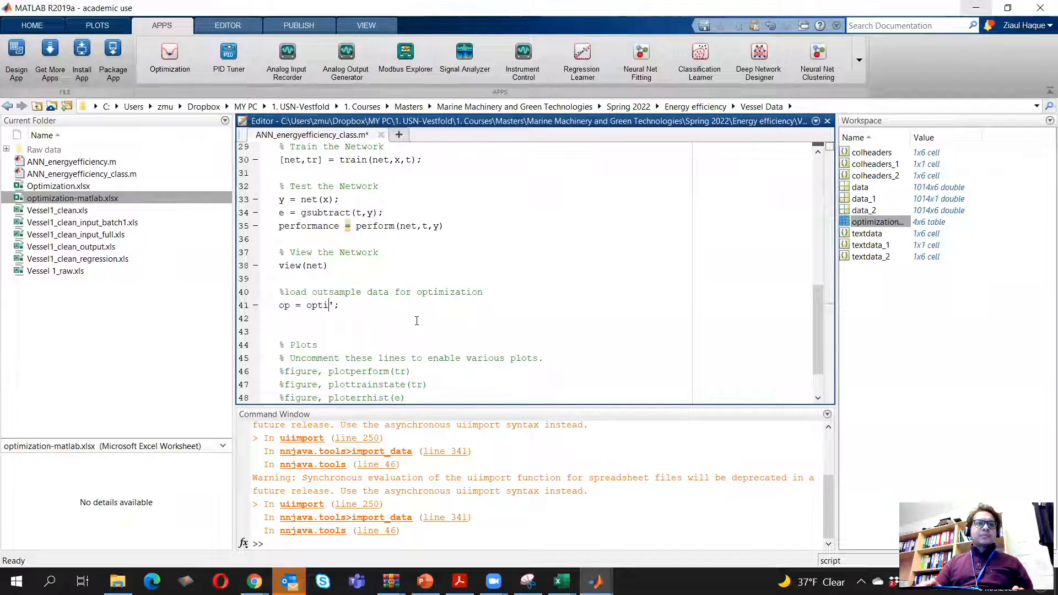
key("BackSpace")
key("ctrl+v")
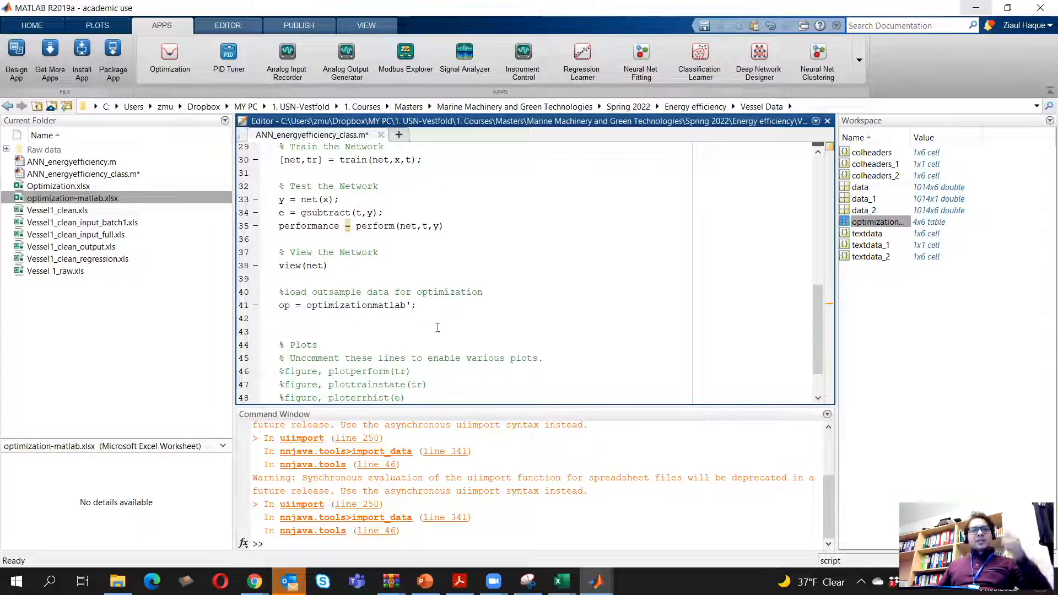
Copy the "To predict" code from the PowerPoint slide and paste it into the MATLAB script directly below the op line
mouse_move(596, 582)
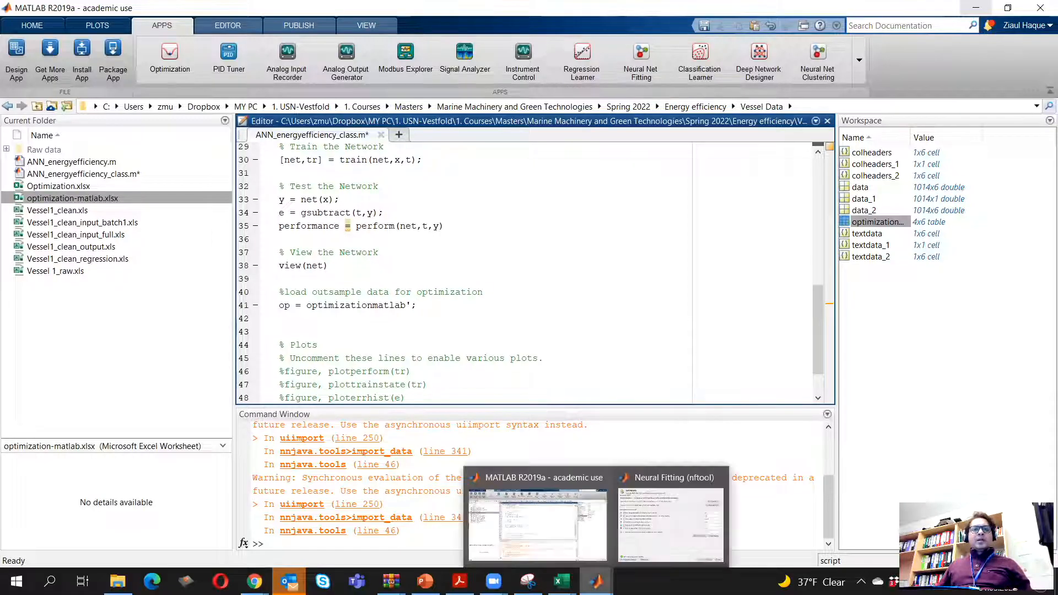
left_click(425, 581)
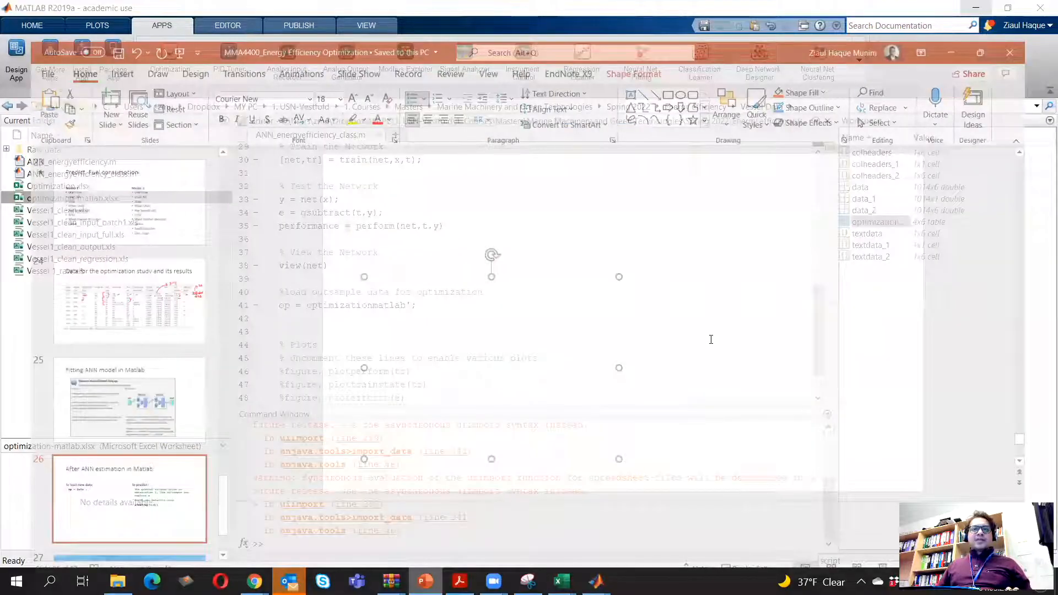
left_click_drag(664, 326, 720, 236)
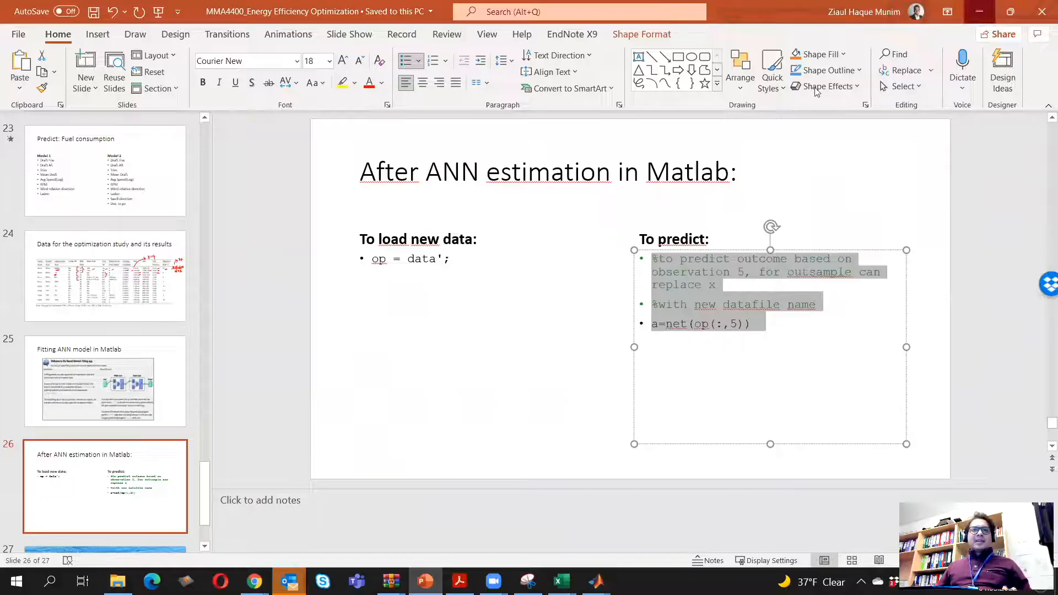
left_click(980, 11)
key("ctrl+v")
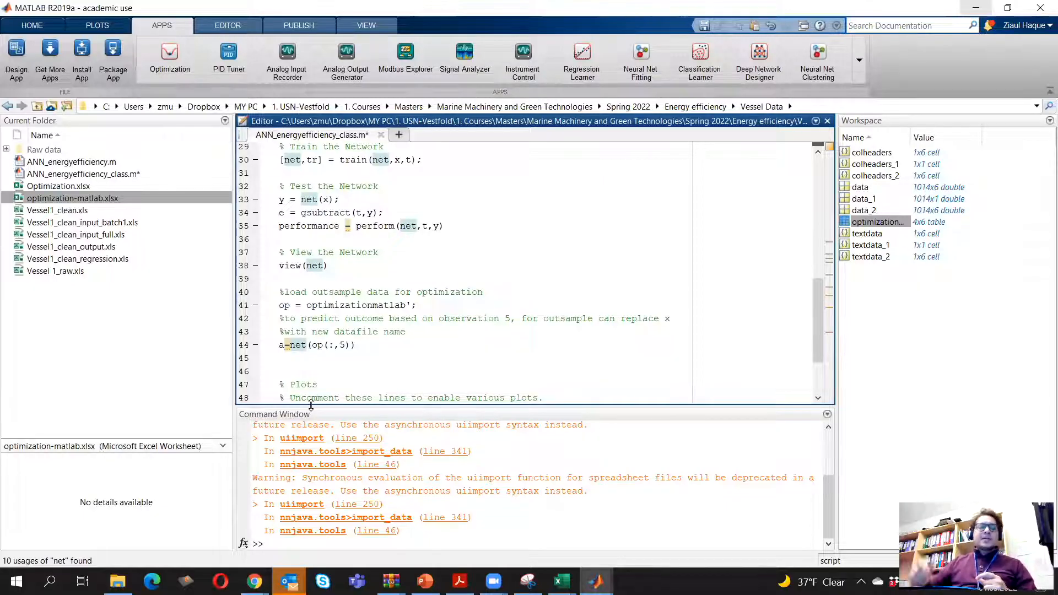
Change the observation index in the prediction line to 1, giving a=net(op(:,1))
key("Right")
key("Right")
key("Right")
key("shift+Left")
key("shift+Left")
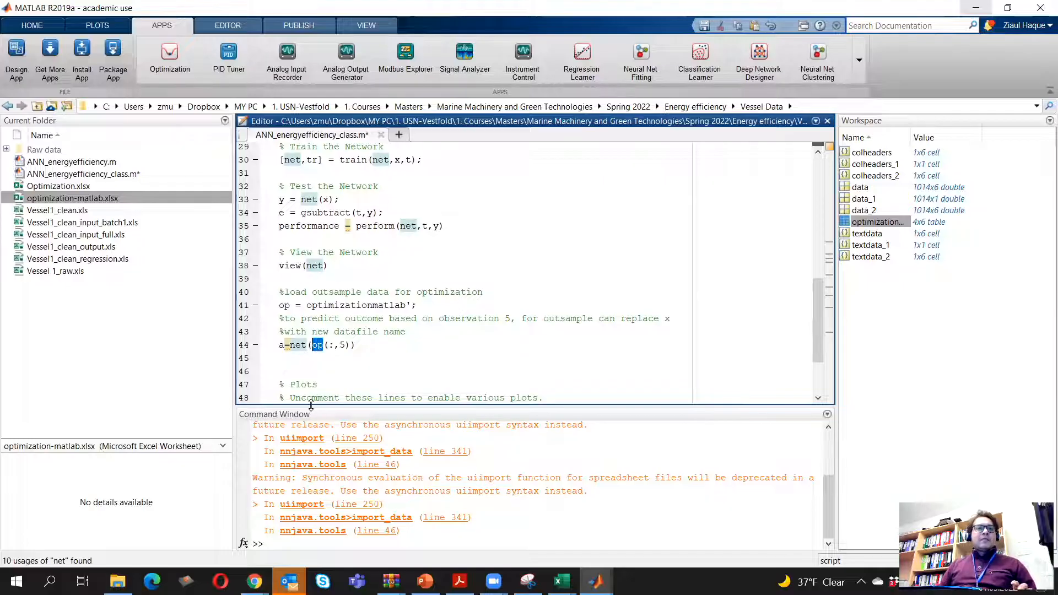
left_click(345, 349)
key("BackSpace")
type("1")
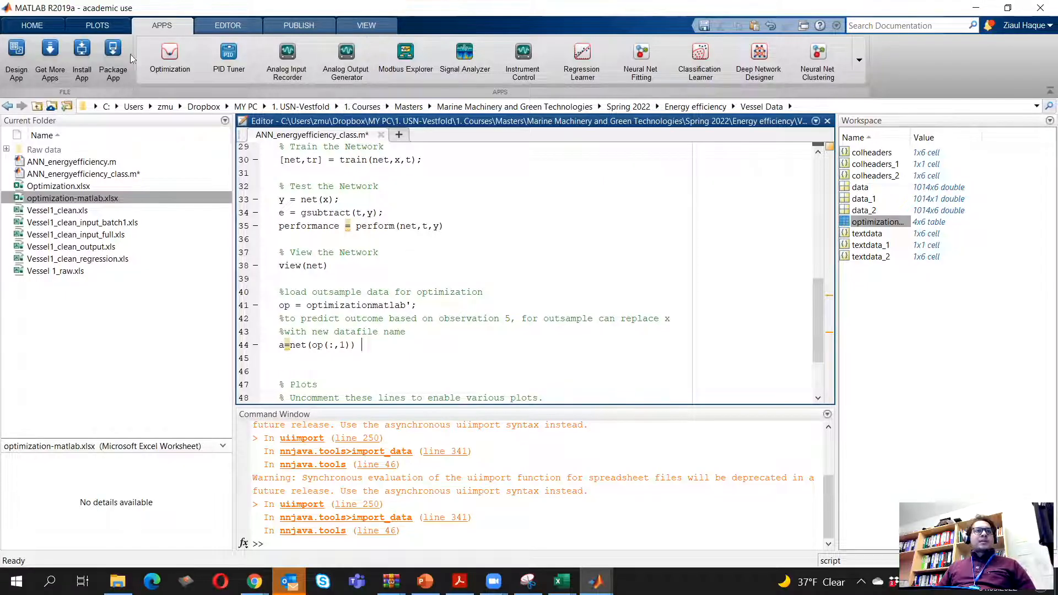
Run the ANN_energyefficiency_class script, dismiss the network view and training windows, and remove the trailing space after the prediction line
left_click(242, 28)
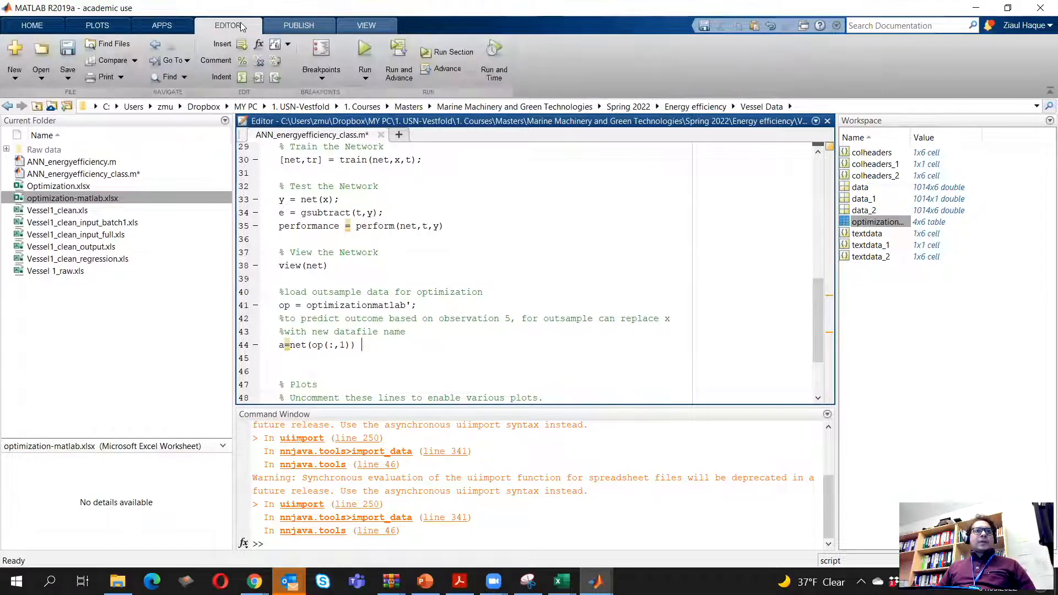
left_click(372, 82)
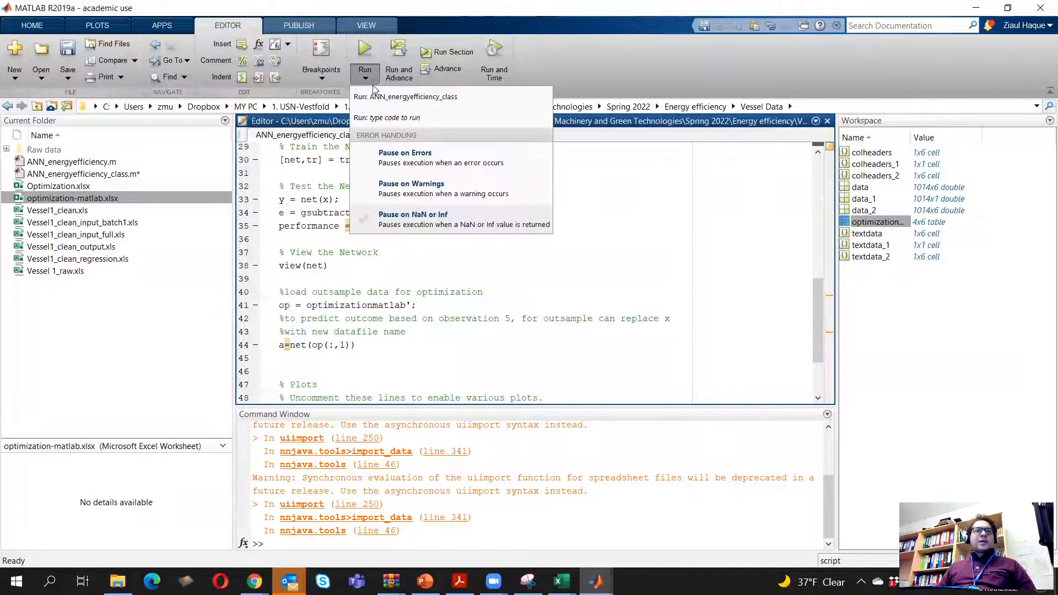
left_click(365, 49)
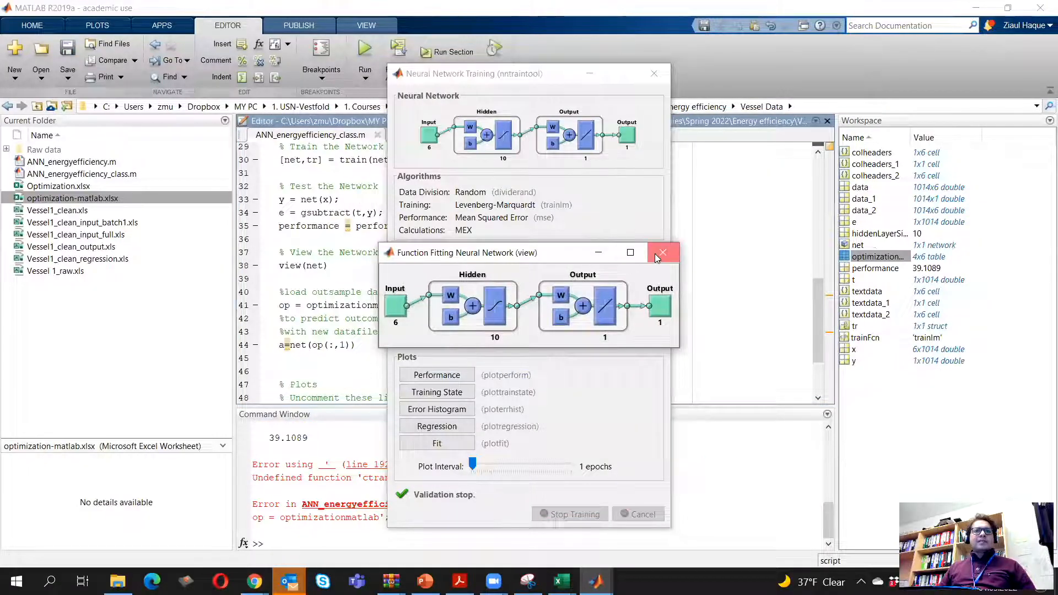
left_click(661, 253)
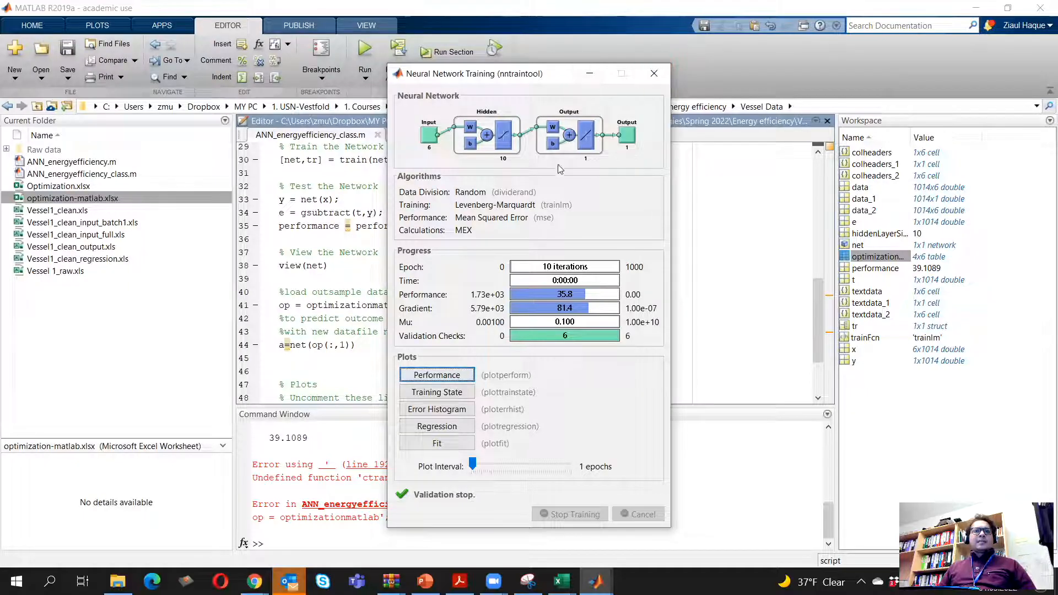
left_click(584, 75)
key("BackSpace")
Examine the run's Command Window output and check the script's op line against its earlier data assignments
scroll(381, 353, "down", 3)
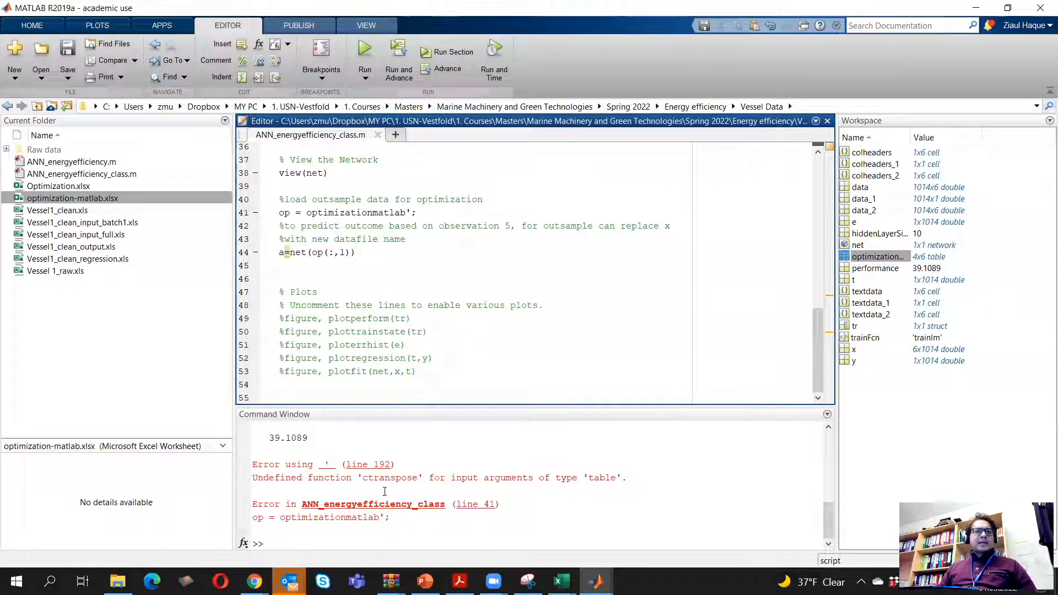
scroll(350, 467, "up", 1)
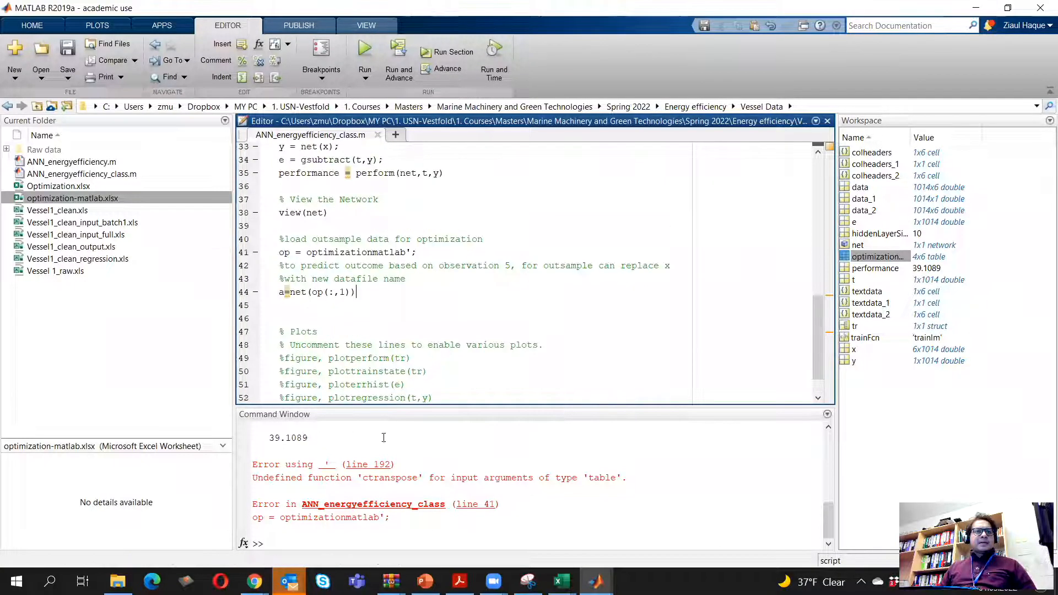
left_click(829, 428)
left_click(829, 429)
left_click(828, 428)
left_click(828, 428)
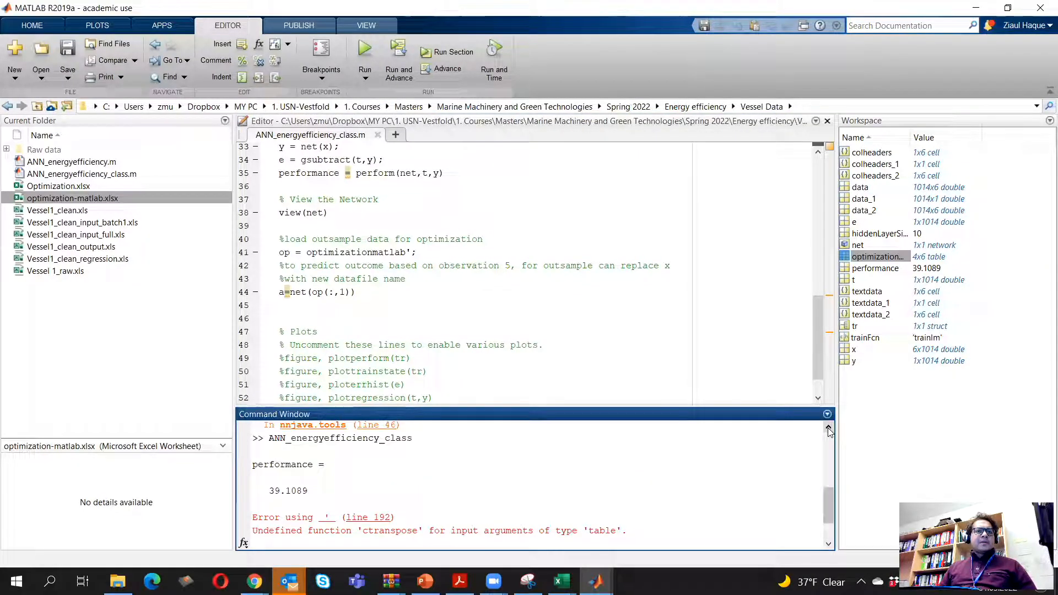
left_click(830, 546)
left_click(830, 545)
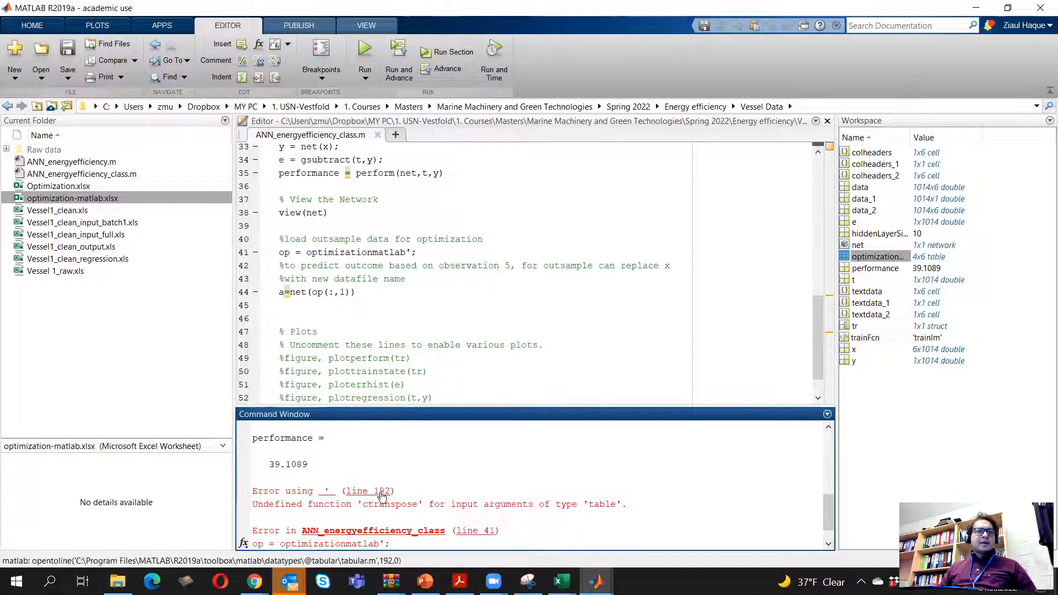
scroll(410, 499, "down", 1)
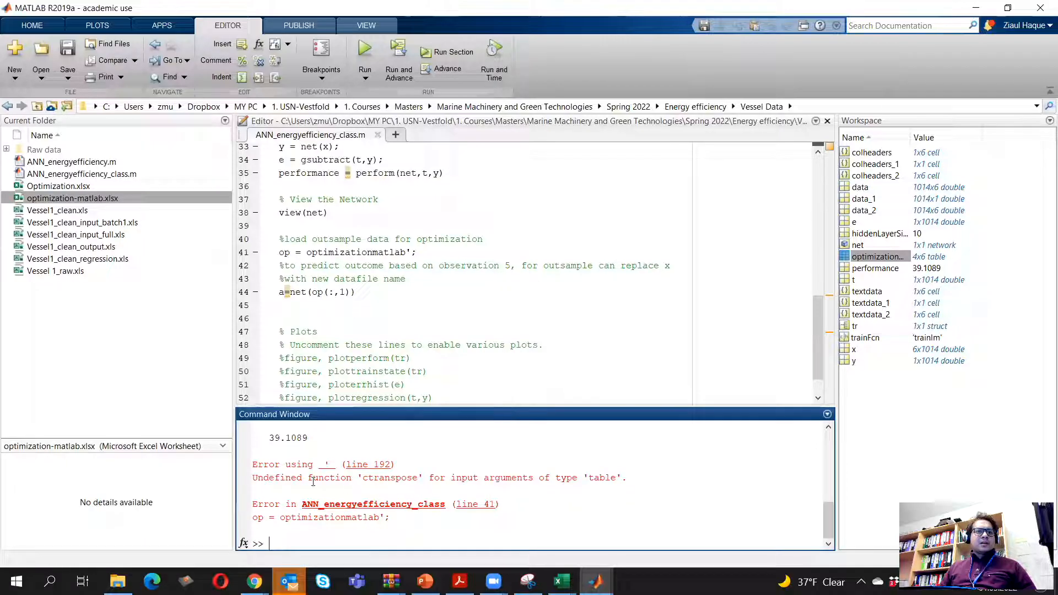
left_click(379, 482)
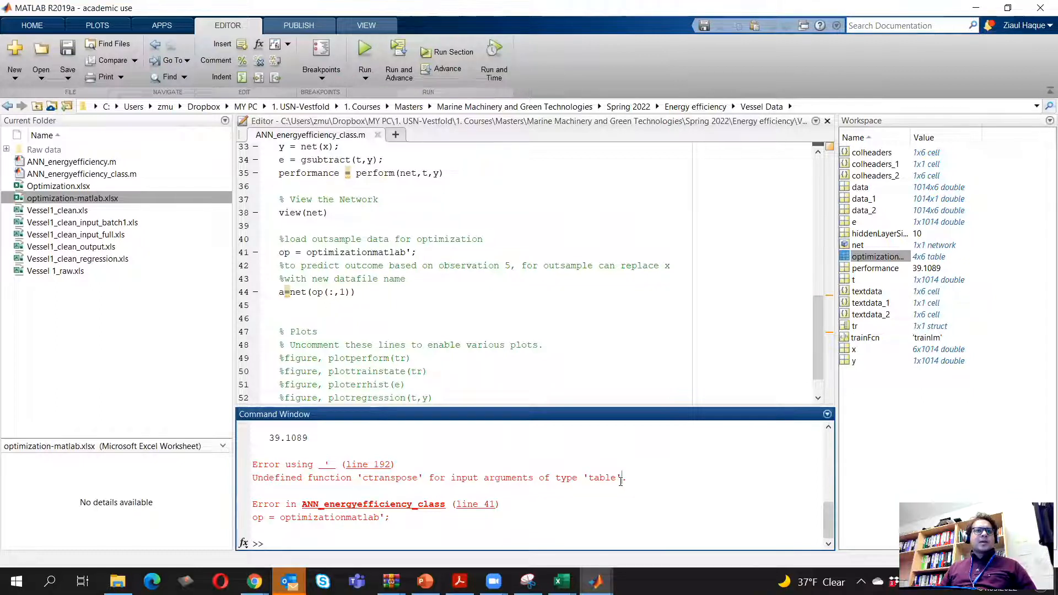
left_click(479, 252)
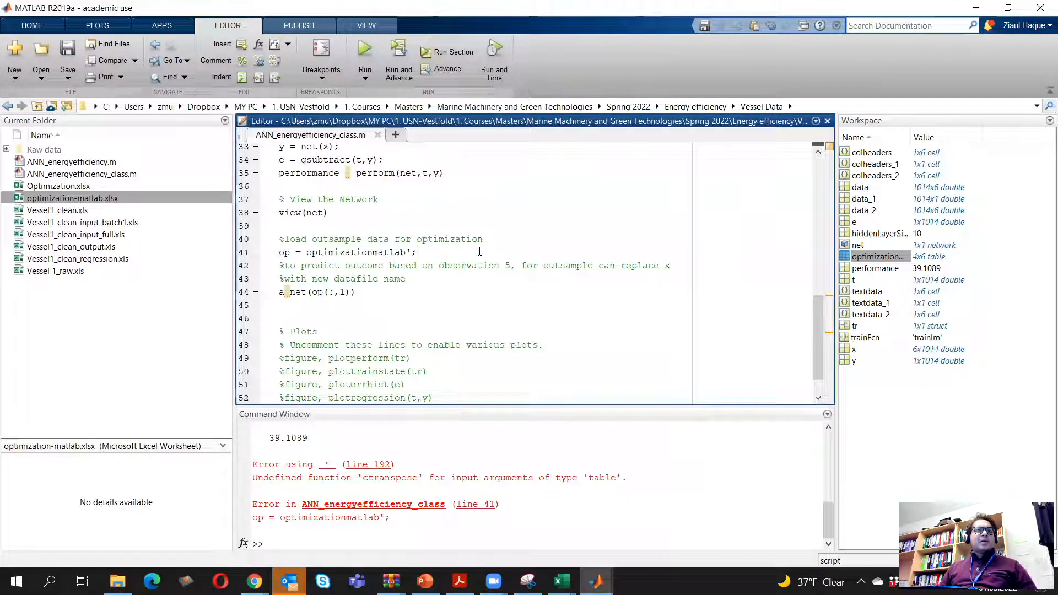
scroll(506, 353, "down", 1)
scroll(507, 325, "up", 5)
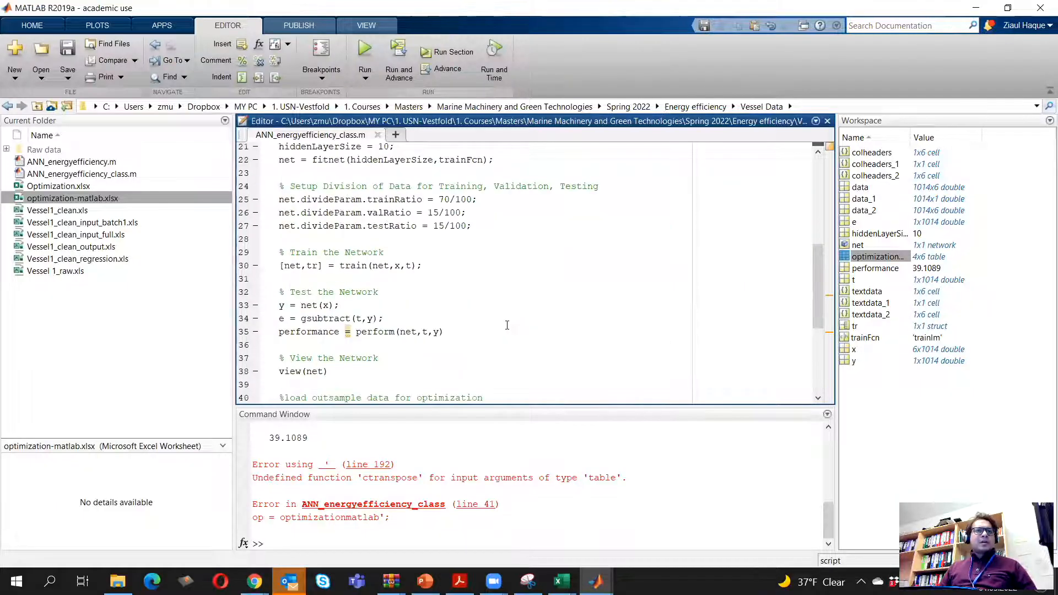
scroll(507, 325, "up", 4)
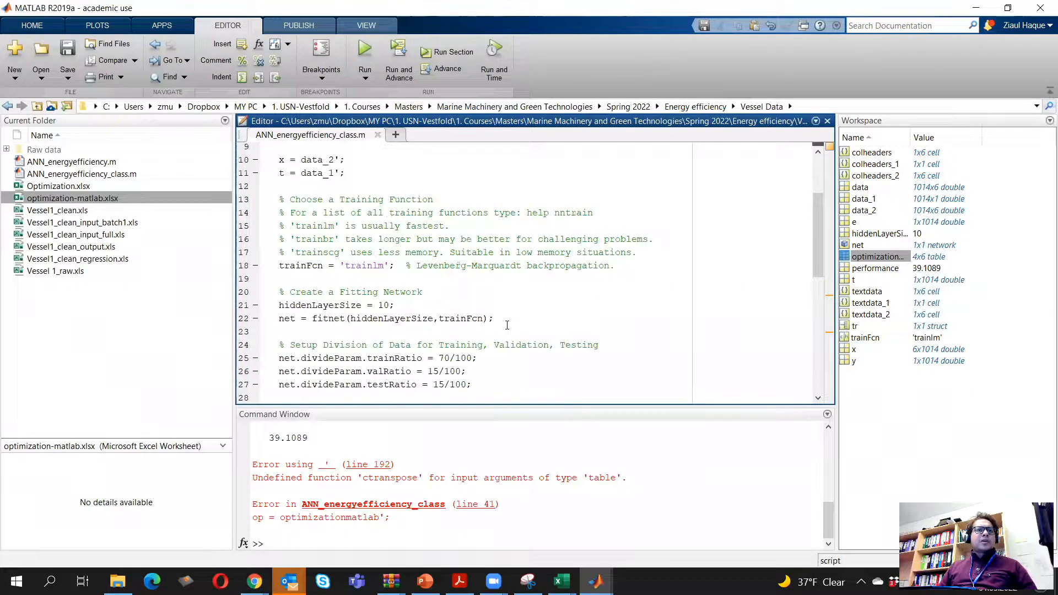
scroll(507, 325, "down", 9)
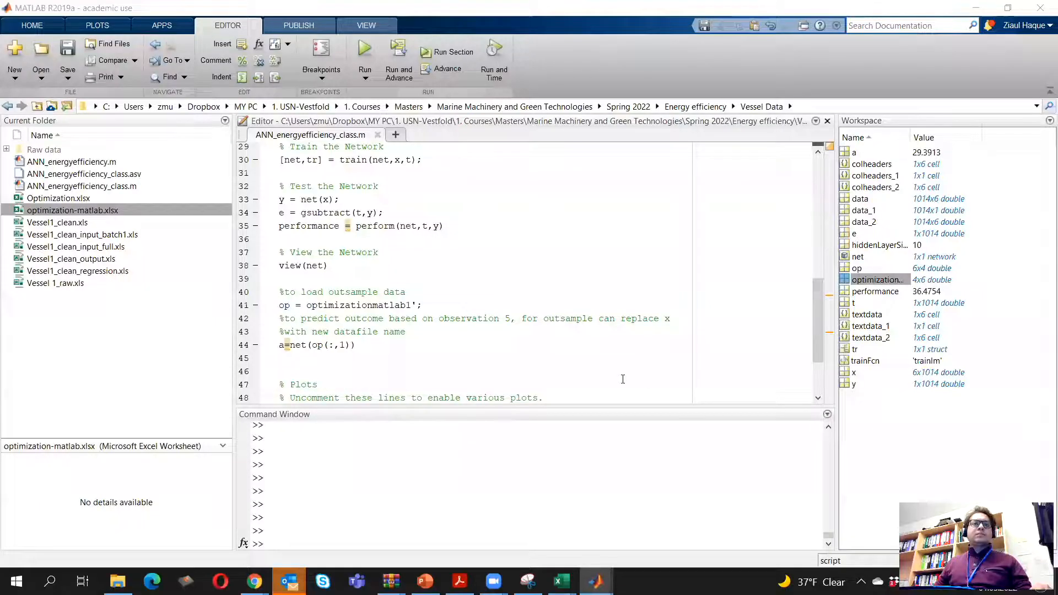
Review the code in lines 40 to 44 that loads the outsample data and predicts the outcome
left_click(378, 323)
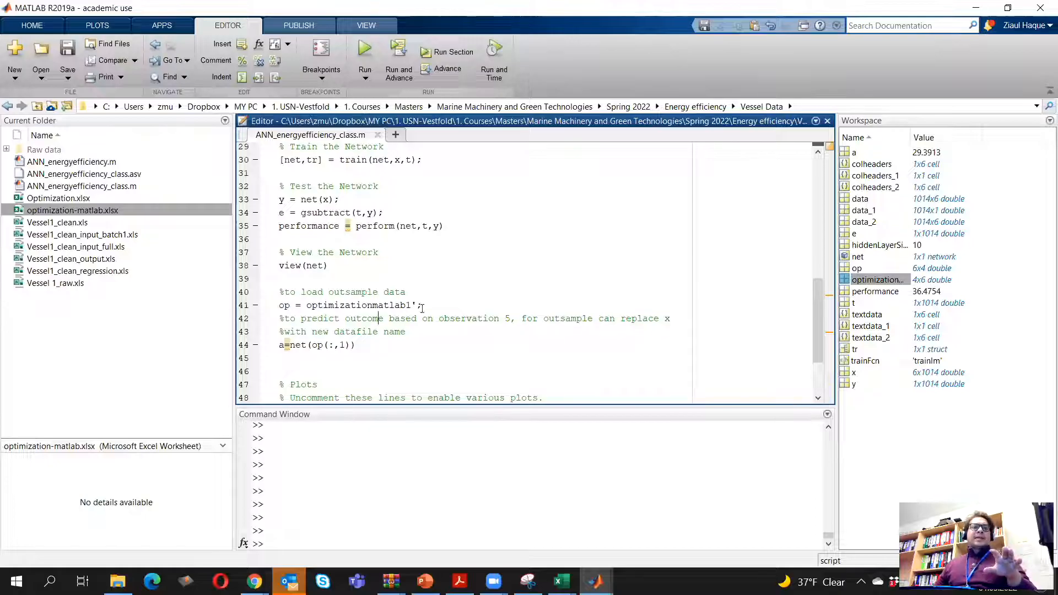
left_click_drag(357, 346, 272, 293)
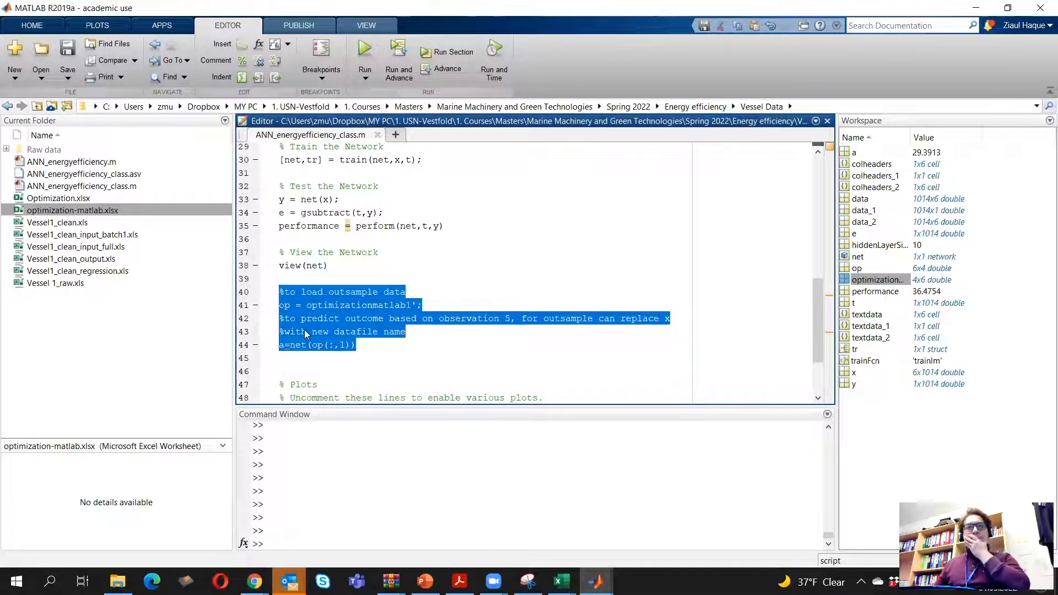
left_click(370, 333)
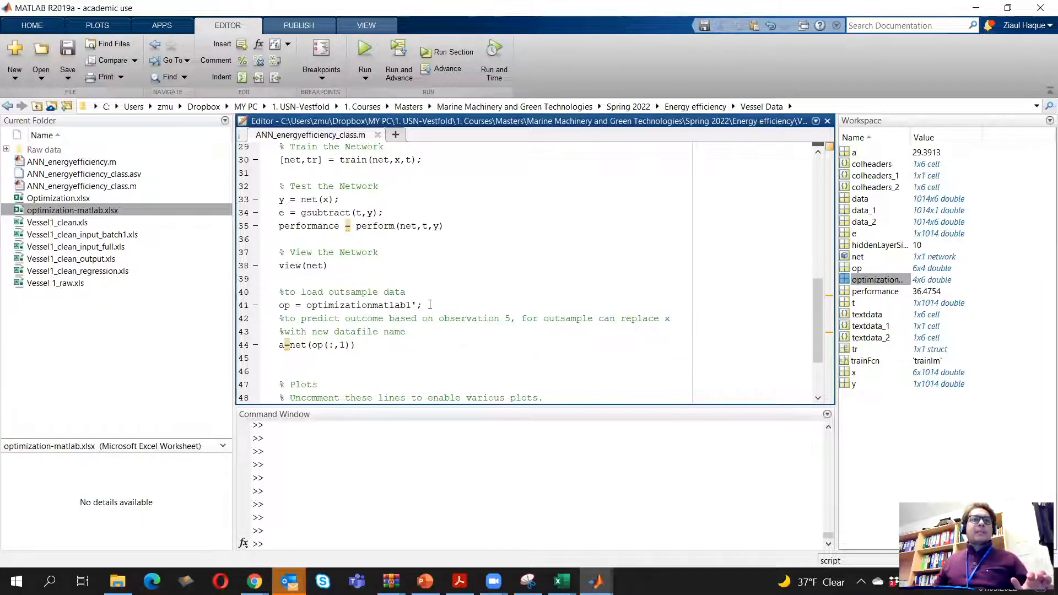
Preview the import of optimization-matlab.xlsx with the Numeric Matrix output type and its import options, and close the preview
left_click_drag(425, 305, 307, 304)
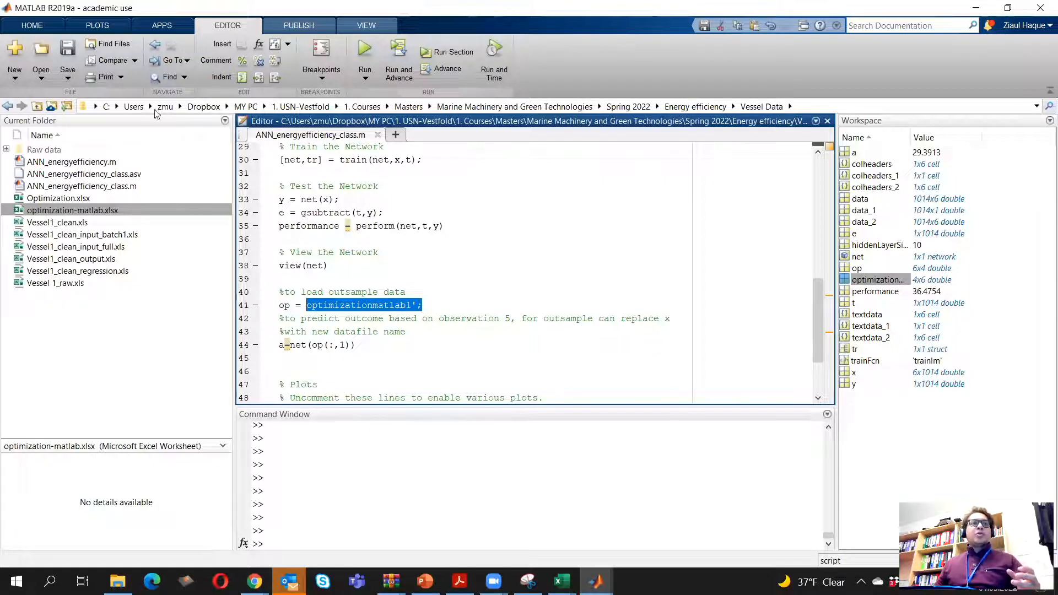
left_click(34, 30)
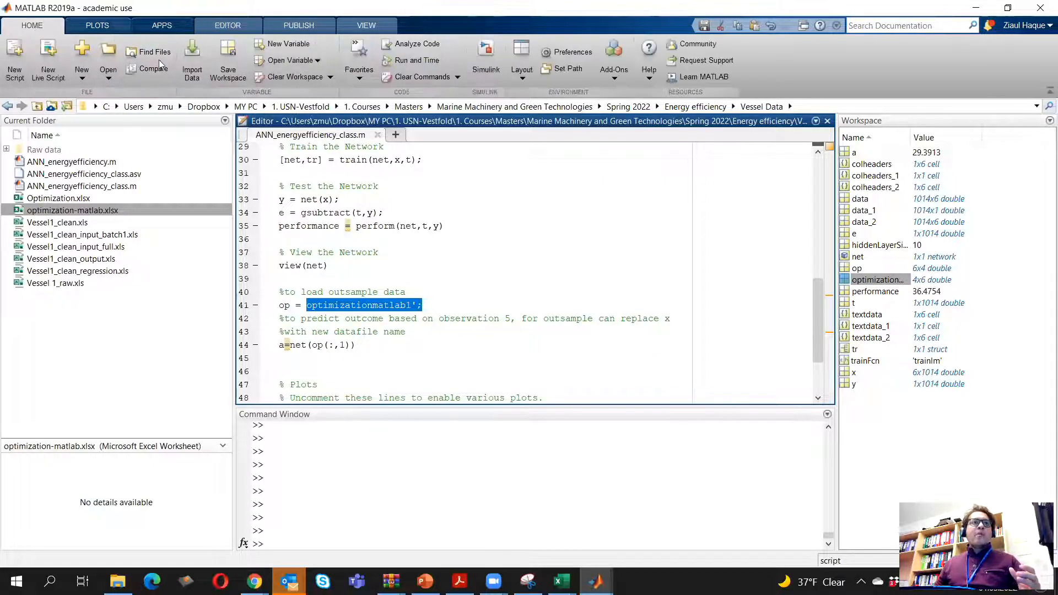
left_click(191, 72)
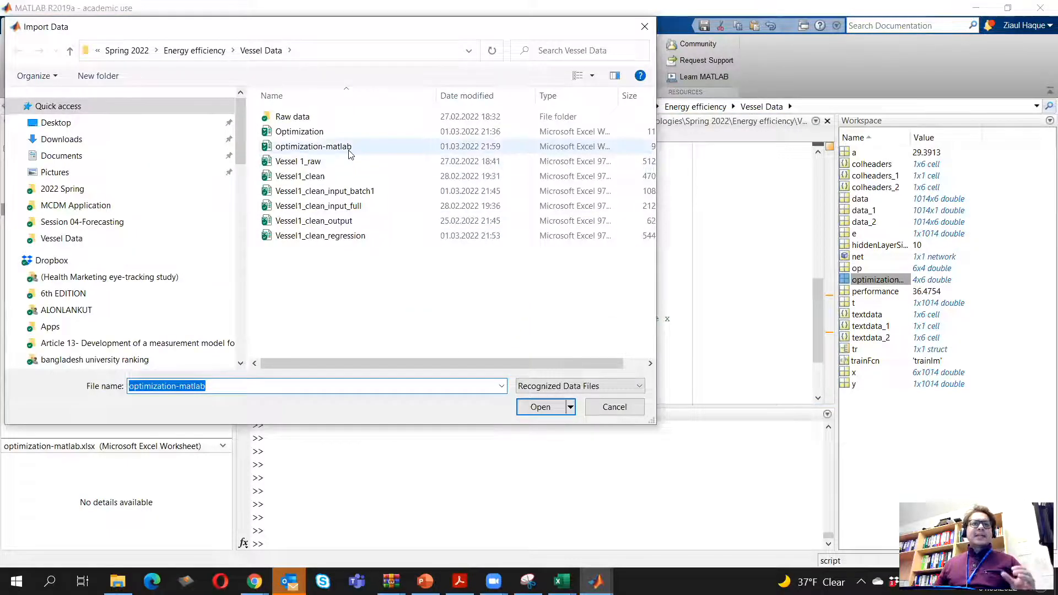
double_click(349, 147)
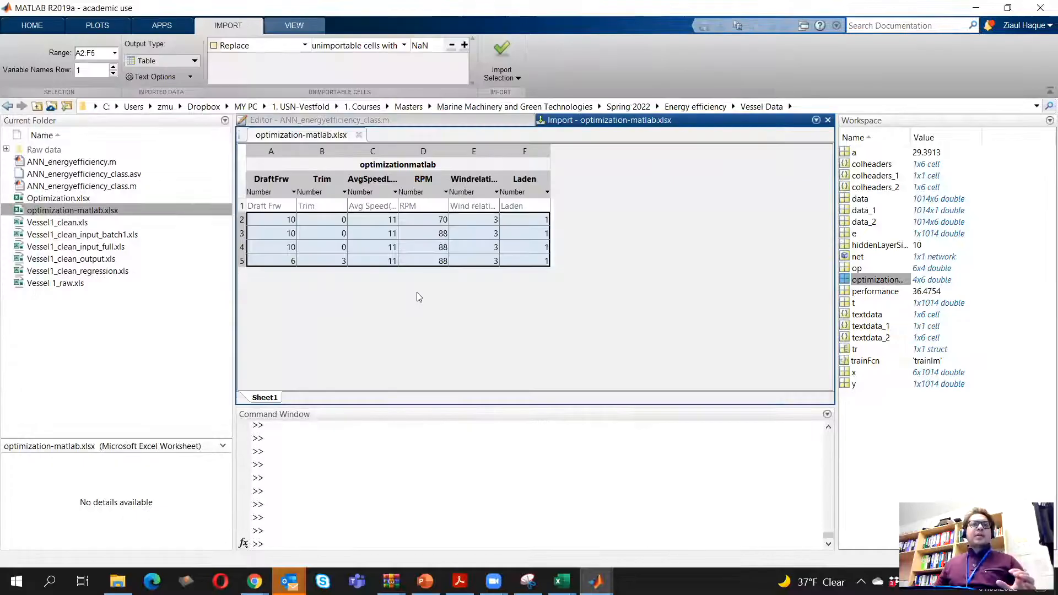
left_click(168, 62)
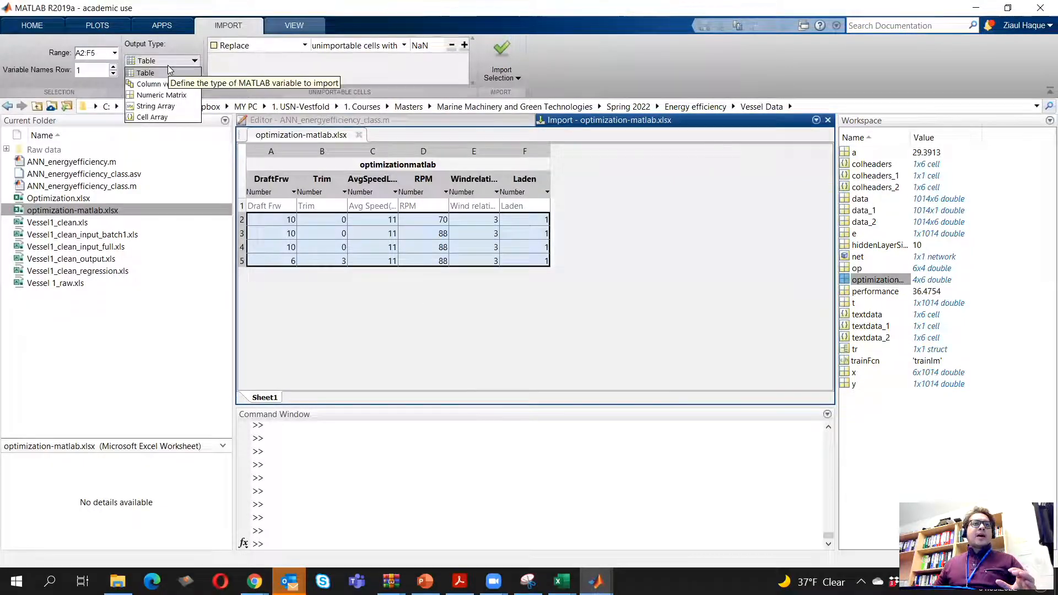
left_click(187, 97)
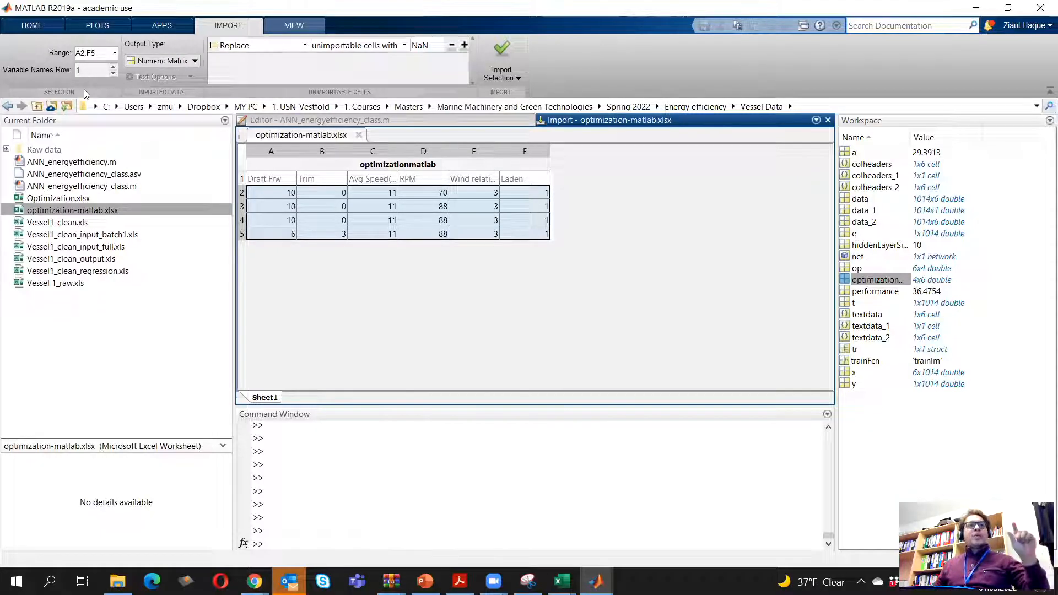
left_click(497, 78)
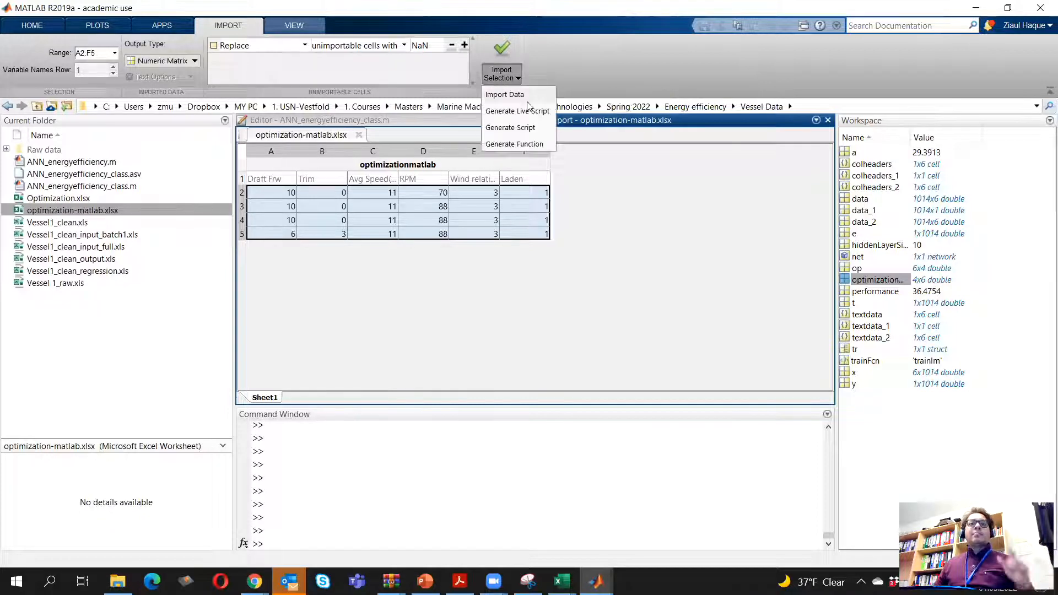
left_click(594, 70)
left_click(827, 121)
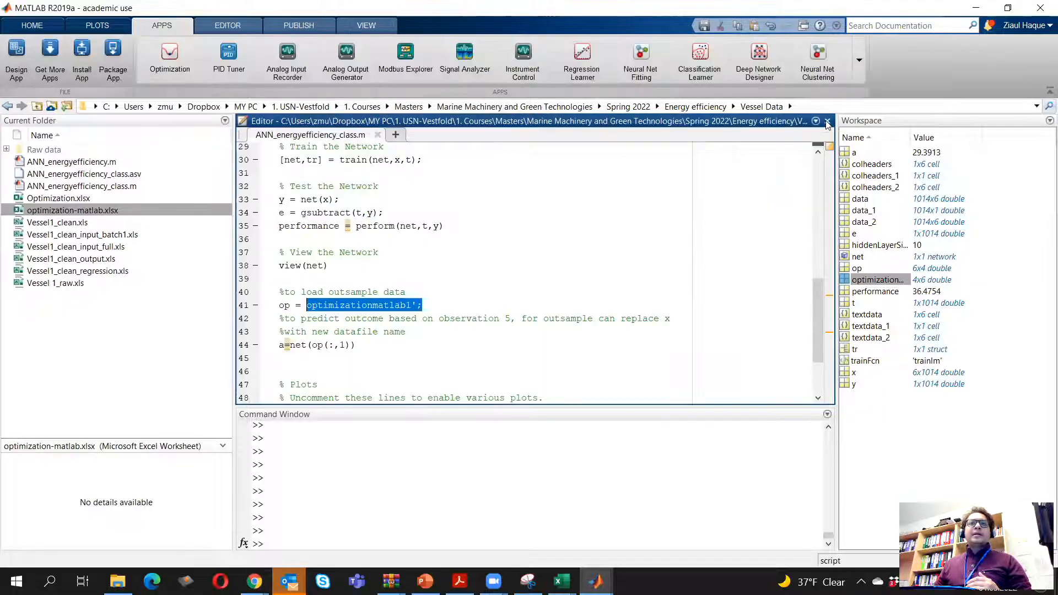
Compare the variable name assigned to op in line 41 with the imported optimization variable in the workspace
left_click(290, 308)
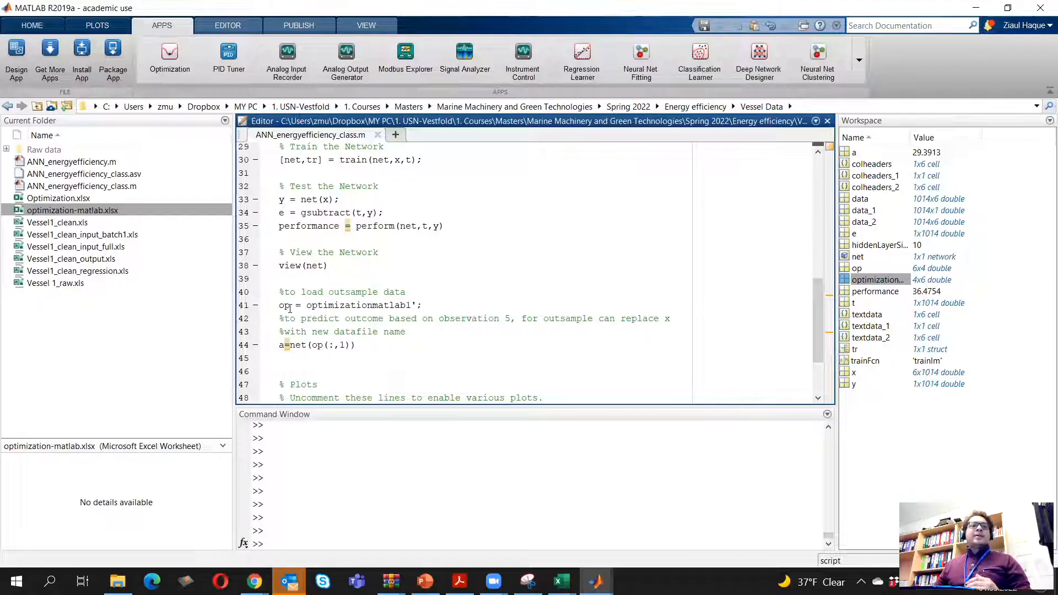
double_click(290, 308)
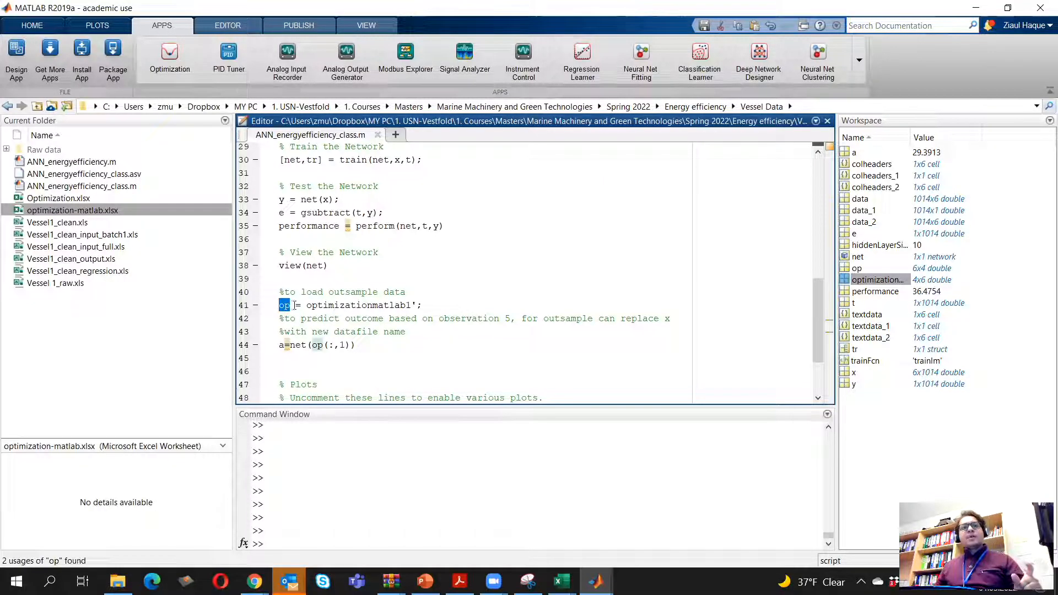
left_click_drag(307, 305, 411, 306)
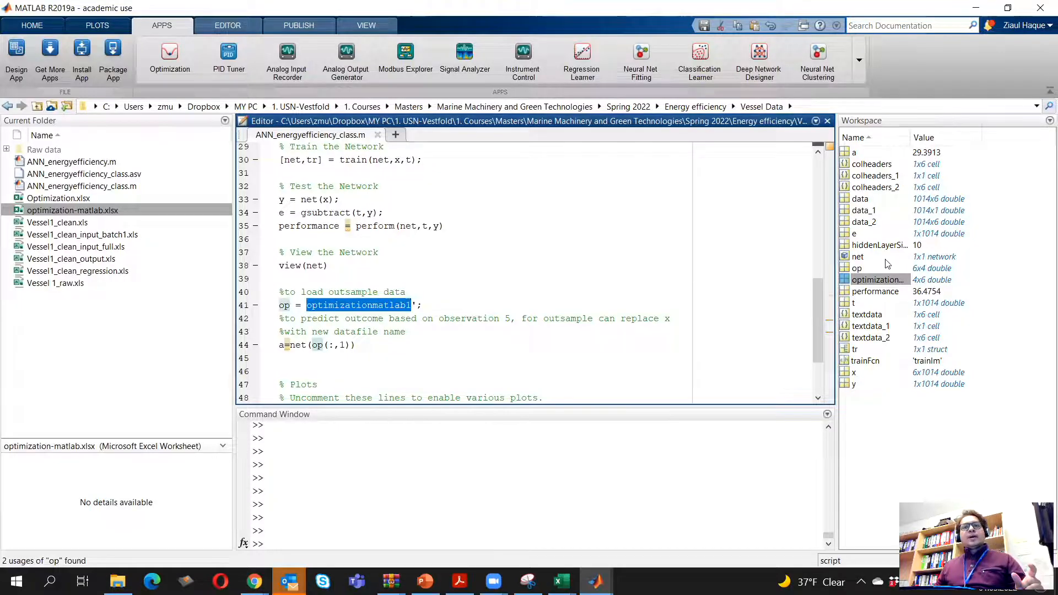
left_click(883, 279)
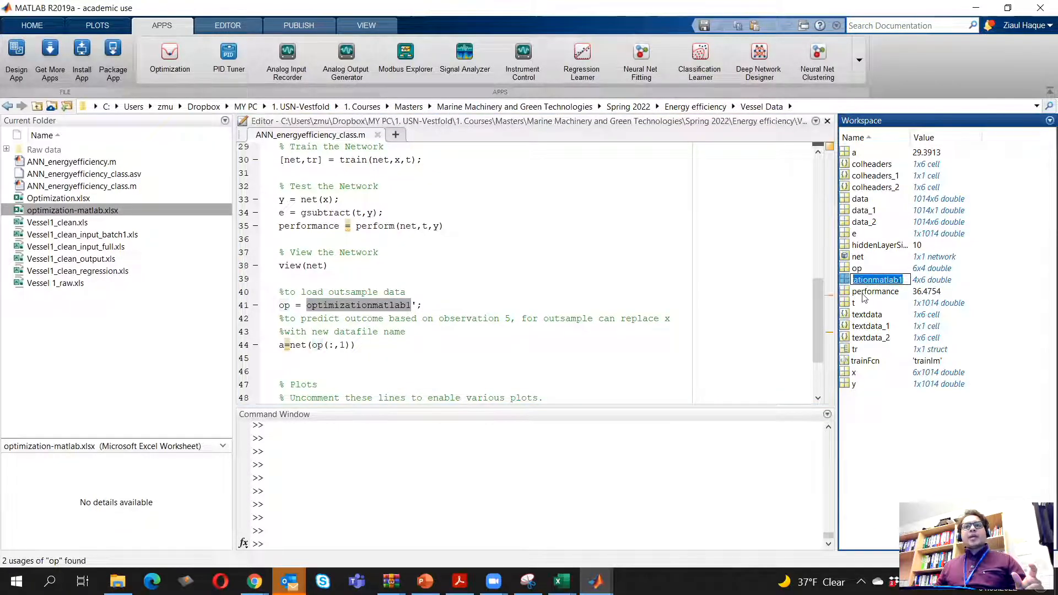
right_click(883, 281)
left_click(928, 308)
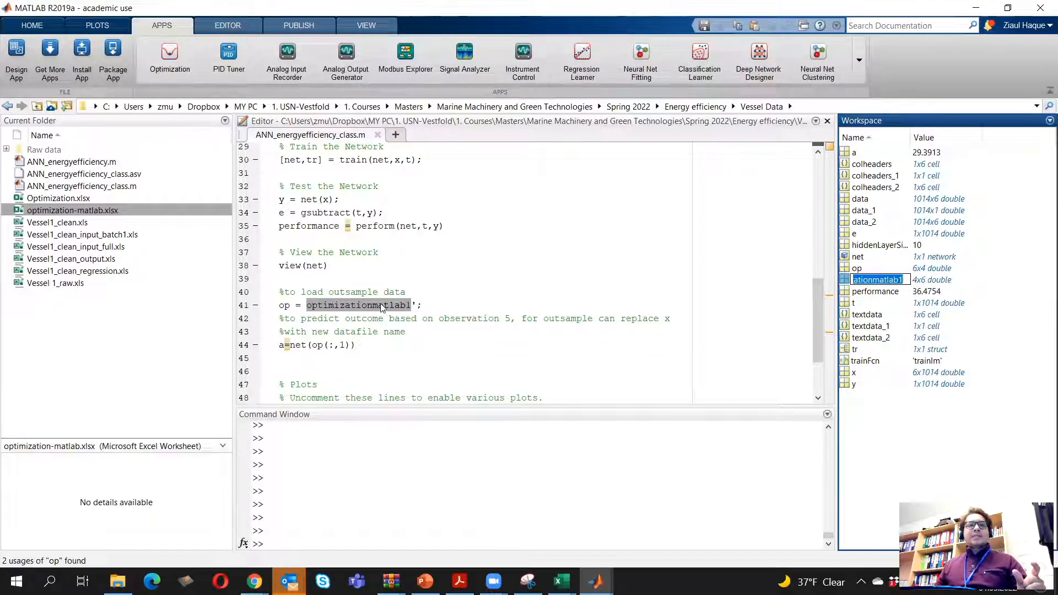
left_click(417, 305)
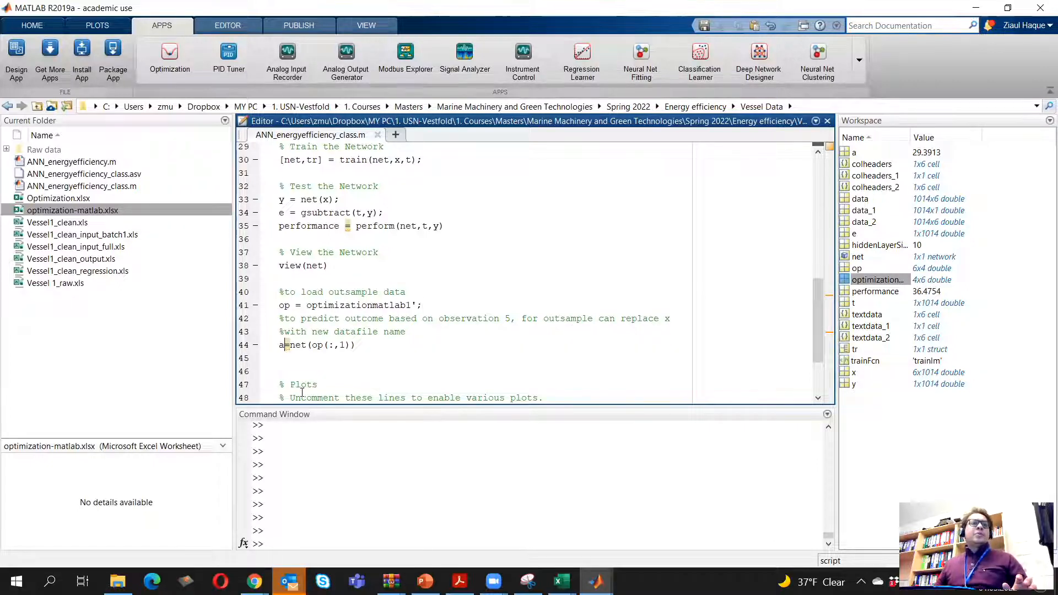
Review the prediction line a=net(op(:,1)), examining its net, op and observation index parts
key("Right")
key("Right")
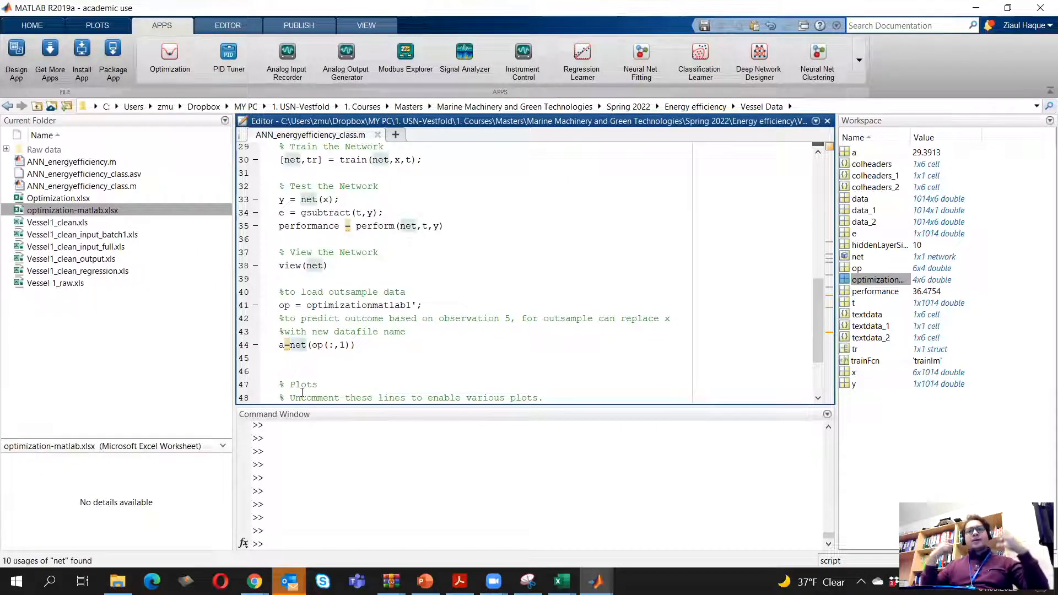
key("Right")
key("shift+Right")
key("shift+Right")
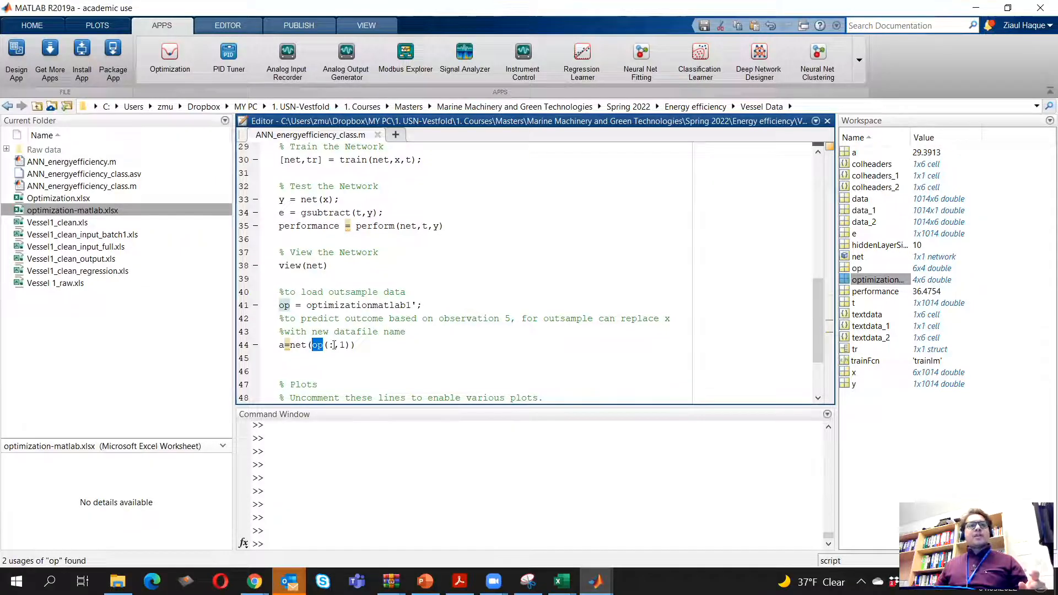
key("Right")
key("Right")
key("Right")
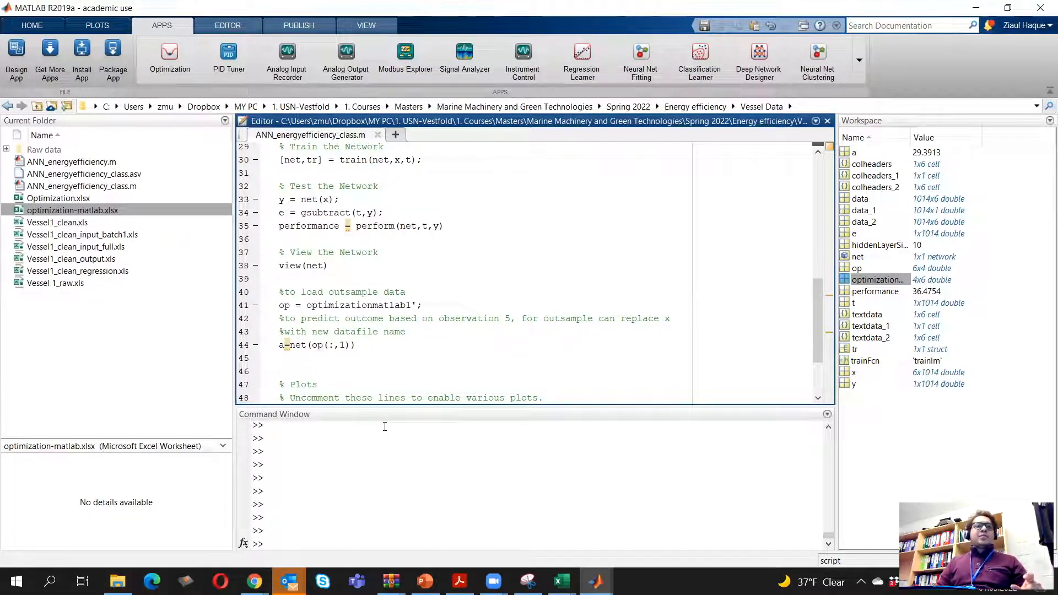
key("Right")
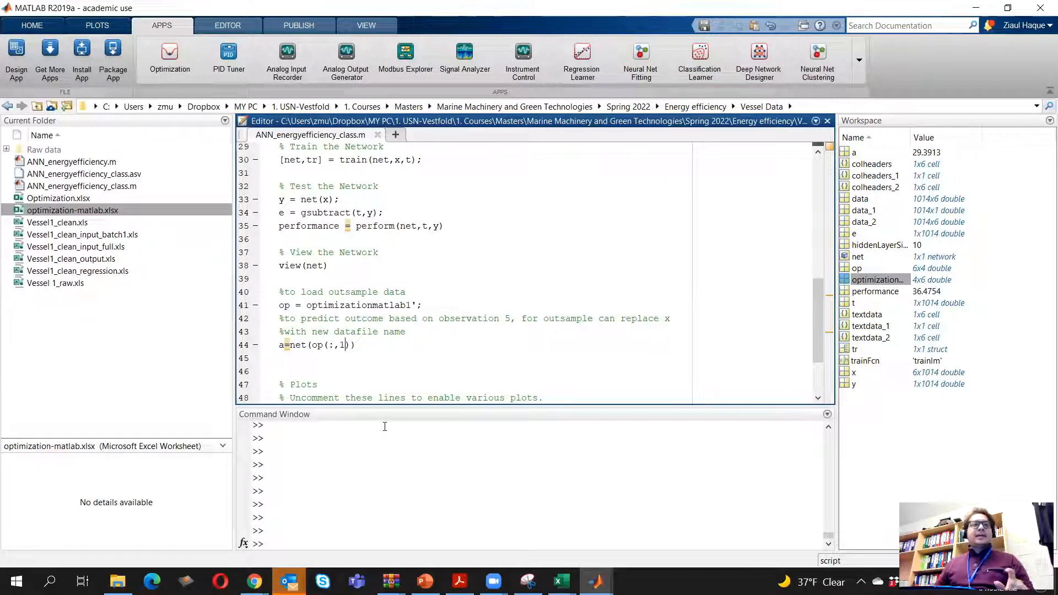
left_click(384, 305)
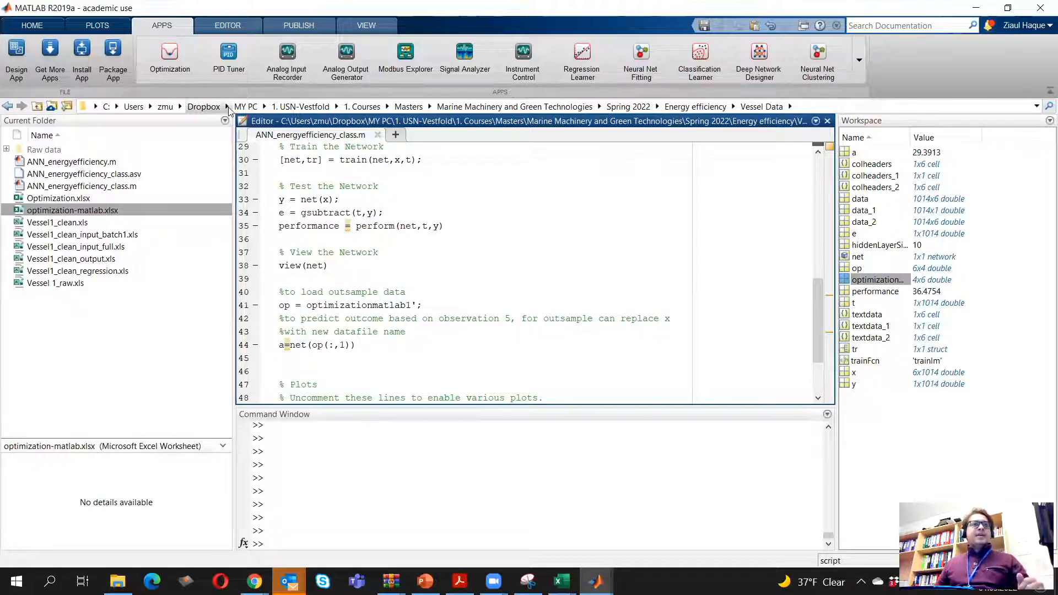
Rerun the ANN_energyefficiency_class script, dismiss the network view and training windows, and select the predicted value of a in the output
left_click(229, 27)
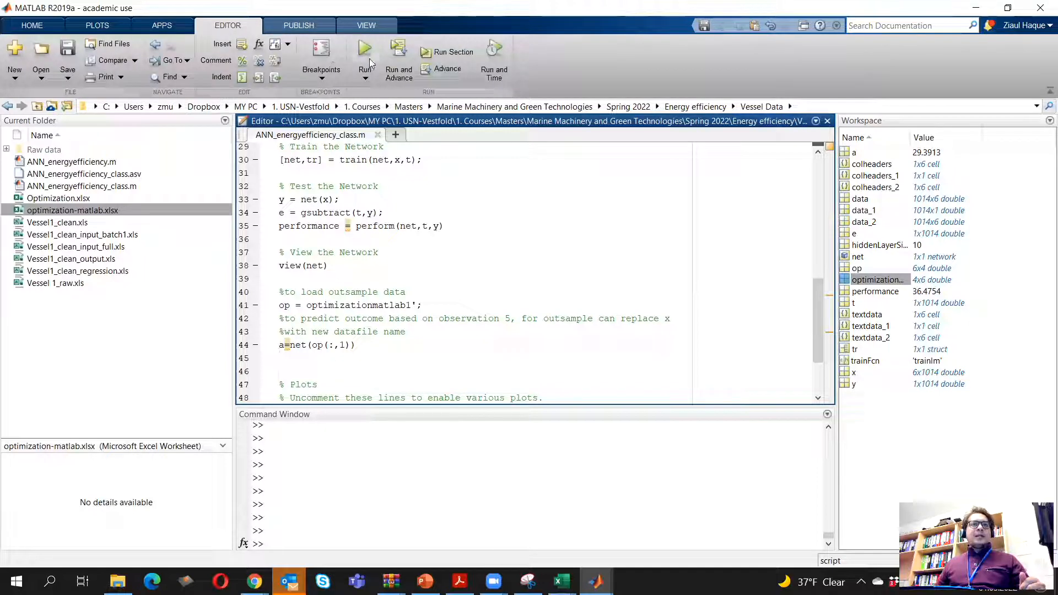
scroll(453, 217, "up", 9)
scroll(453, 217, "down", 12)
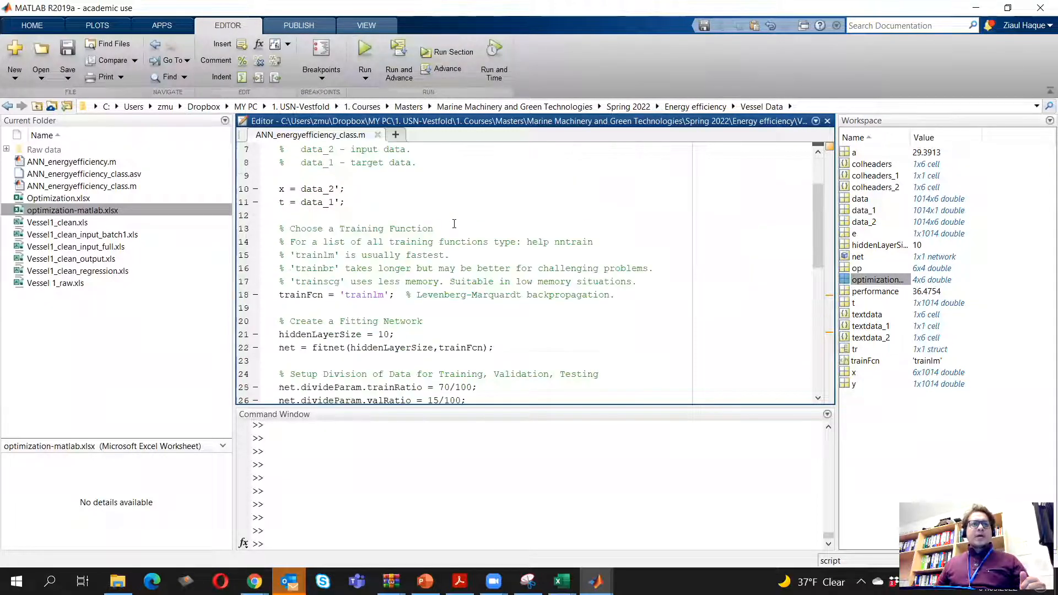
left_click(411, 272)
left_click(365, 50)
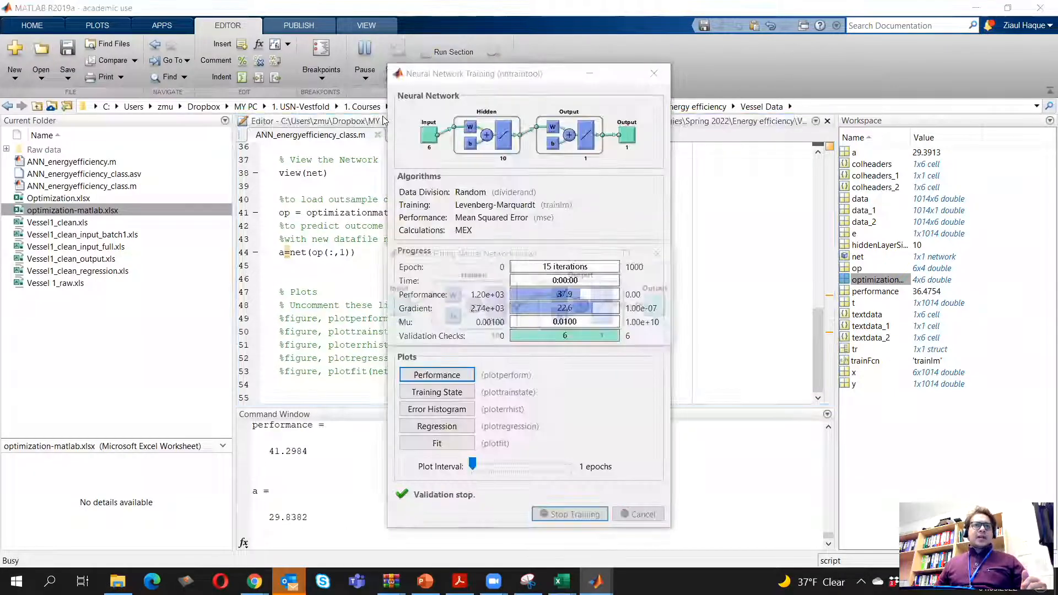
left_click(663, 253)
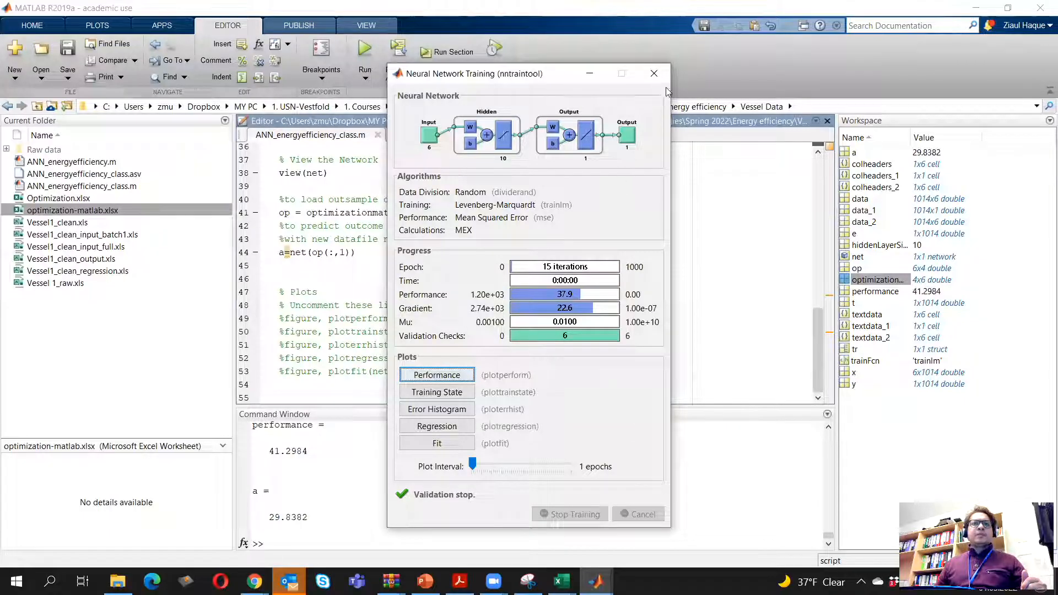
left_click(655, 73)
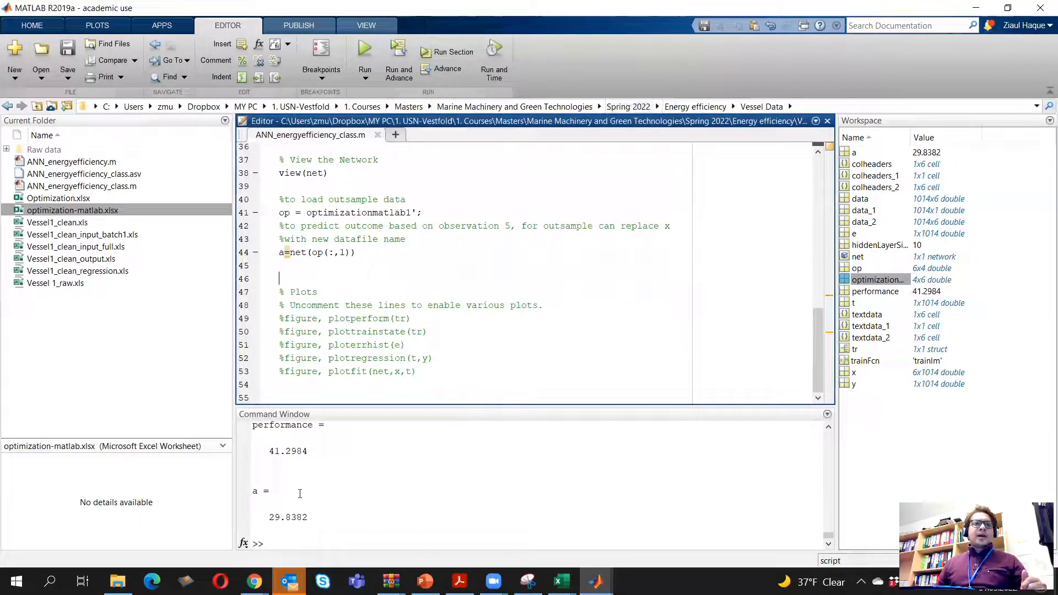
left_click_drag(309, 517, 269, 517)
Switch to the Optimization workbook in Excel and paste a copy of the input table A1:I5 starting at cell A6
left_click(562, 582)
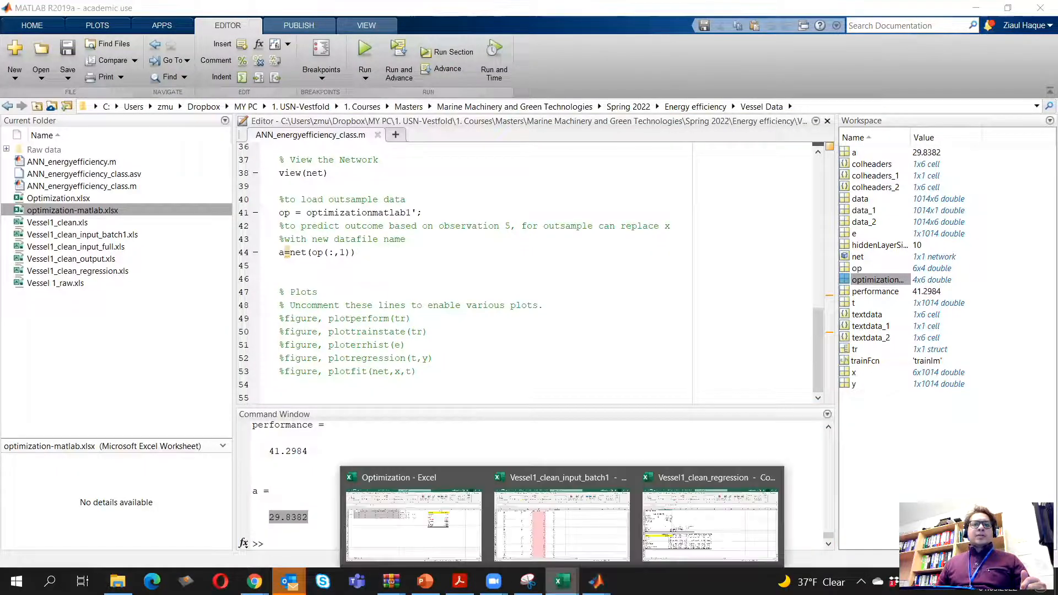
left_click(413, 521)
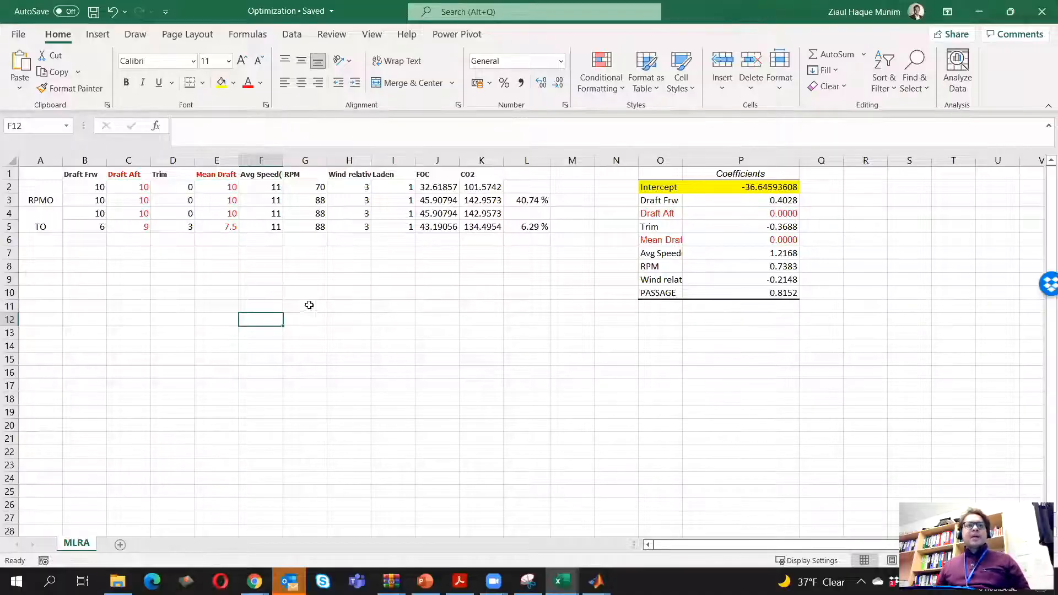
left_click_drag(44, 176, 382, 209)
key("ctrl+c")
left_click(45, 240)
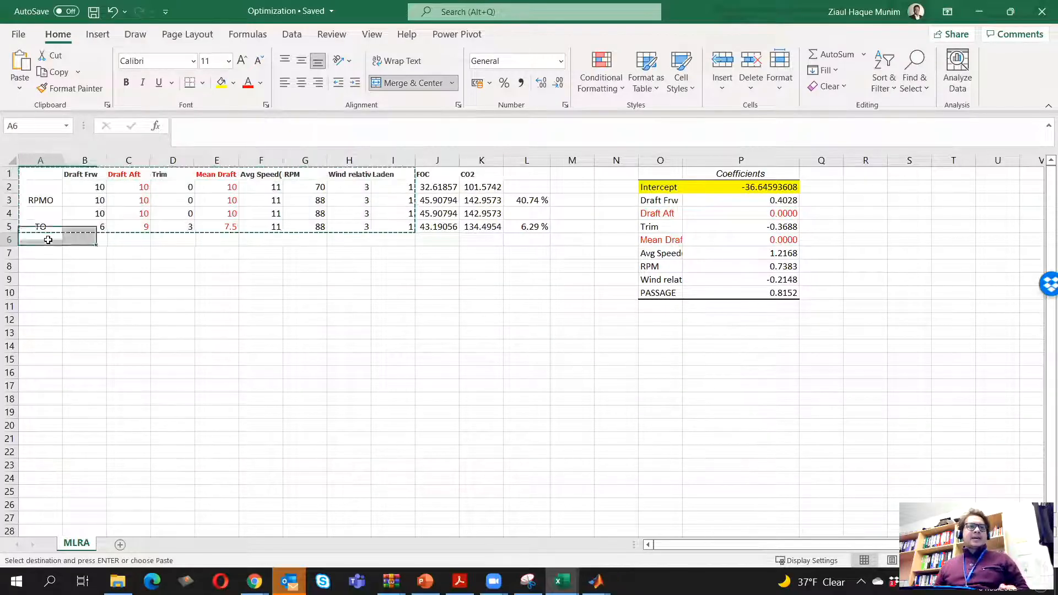
key("ctrl+v")
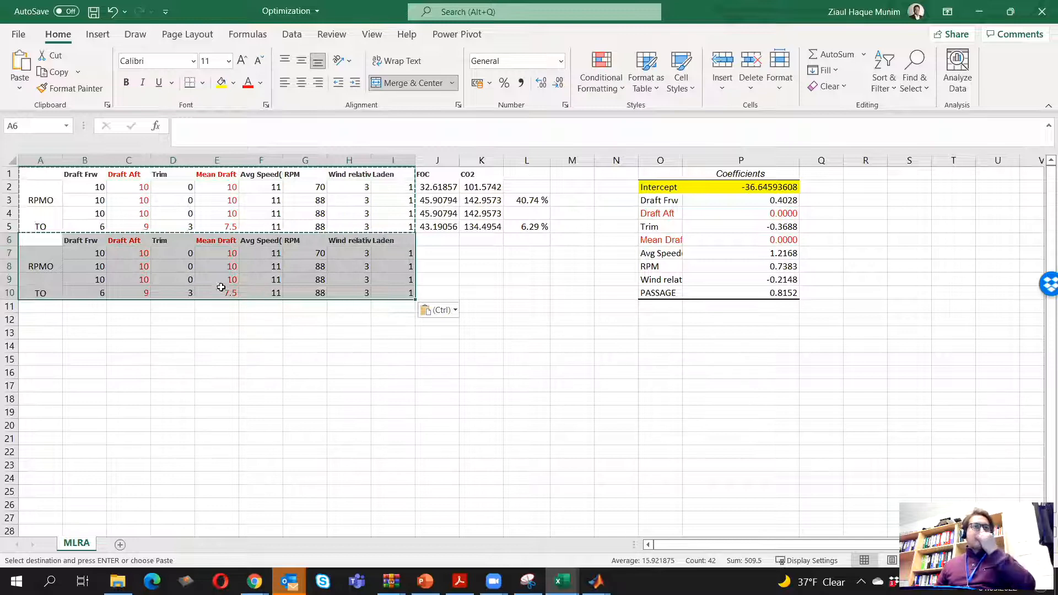
Insert a row above the copied table and label it ANN in cell A6
right_click(10, 240)
left_click(97, 363)
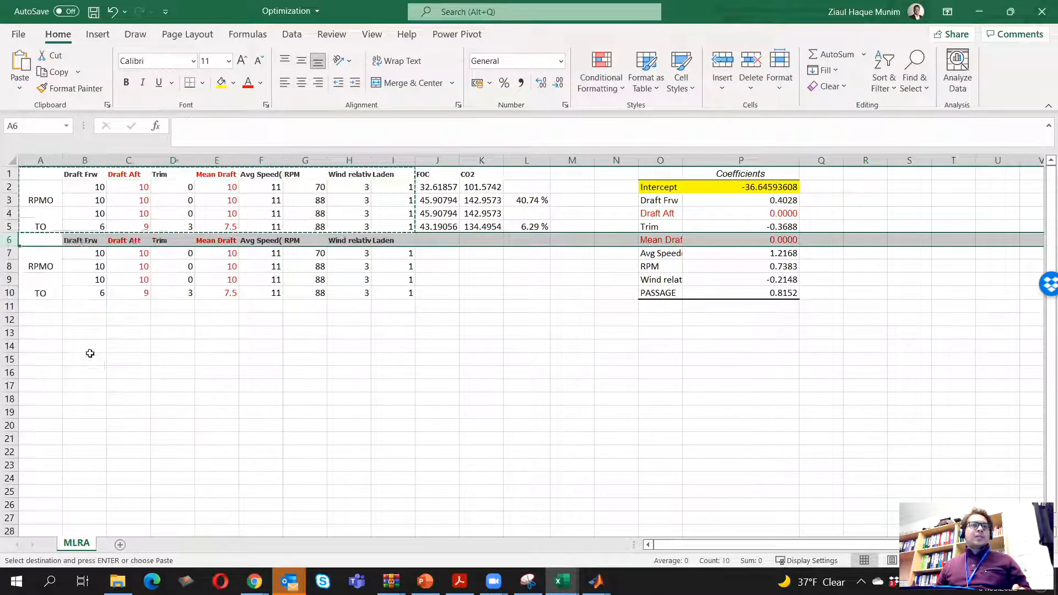
left_click(42, 240)
type("ANN")
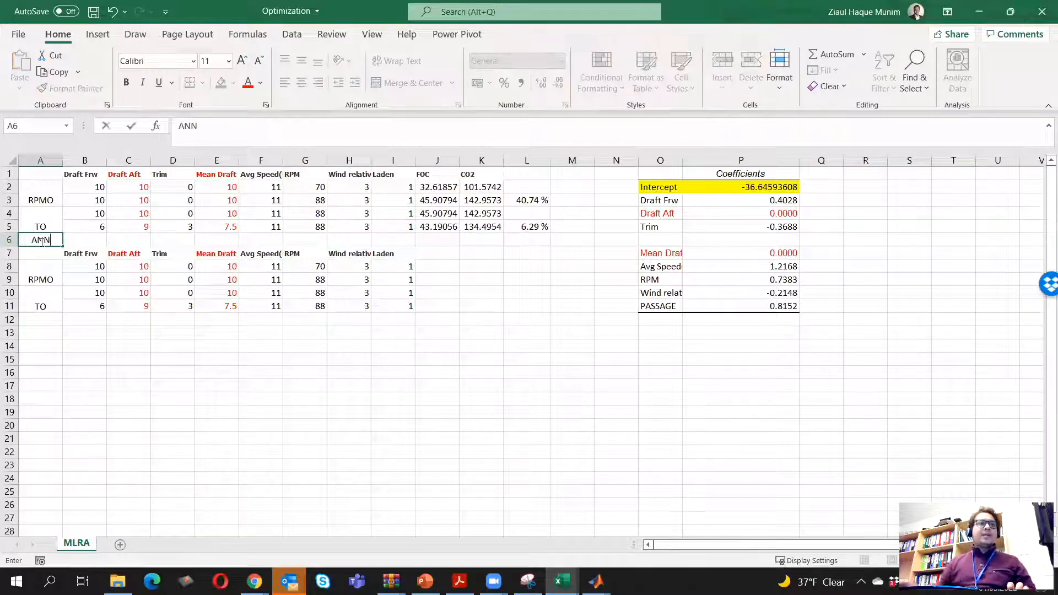
key("Return")
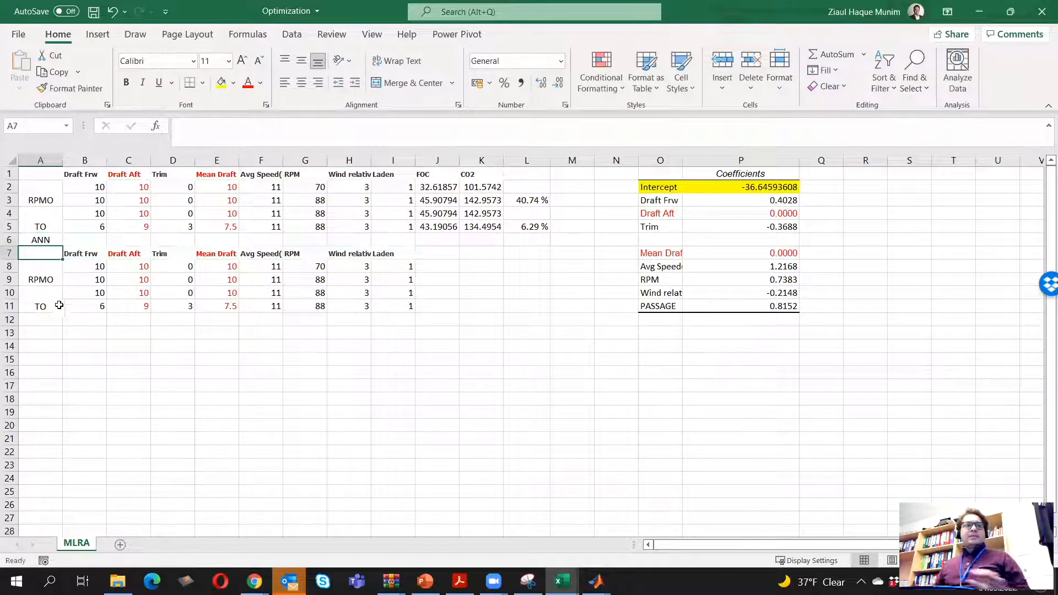
Insert a row above the original table and label it MLAR in cell A1
right_click(8, 173)
left_click(50, 290)
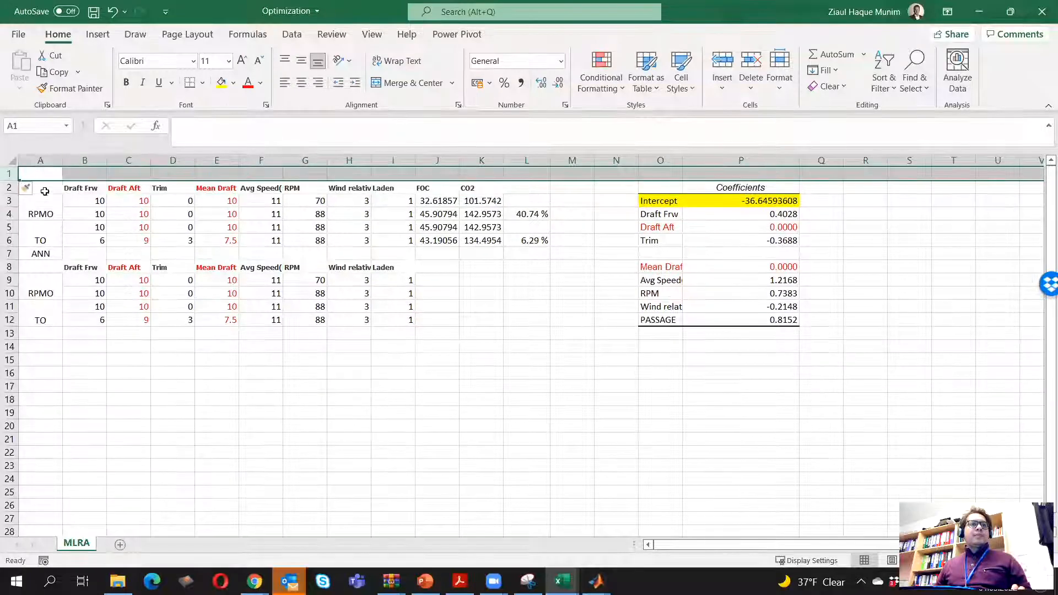
type("ML")
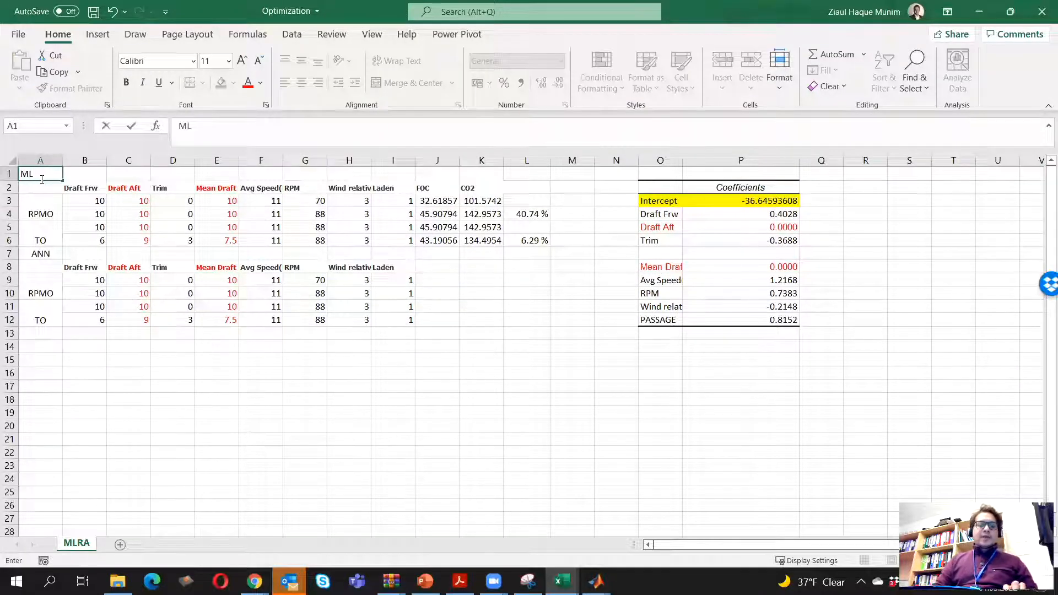
type("AR")
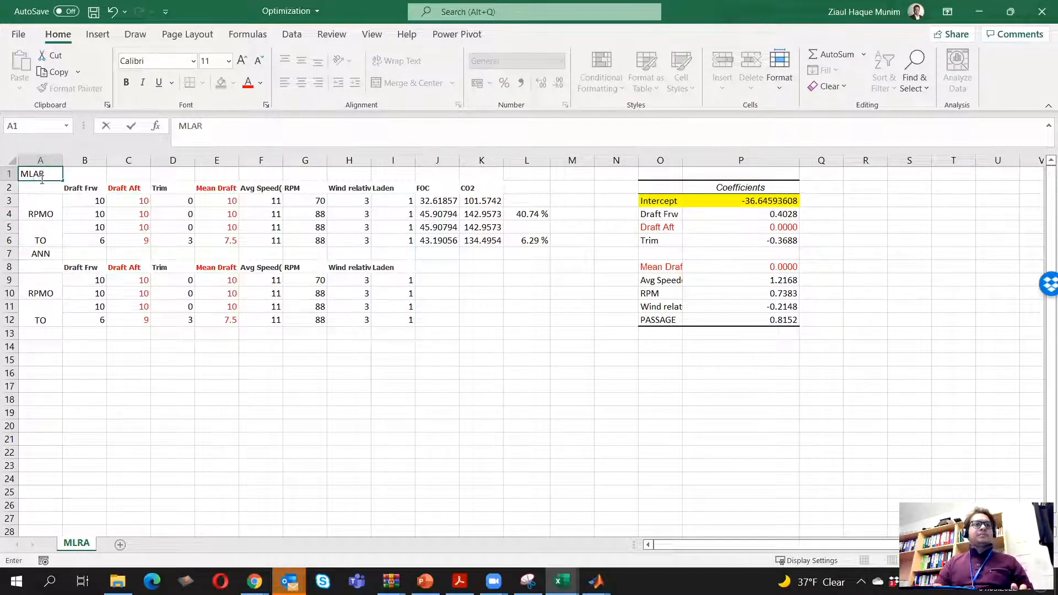
key("Return")
left_click(347, 466)
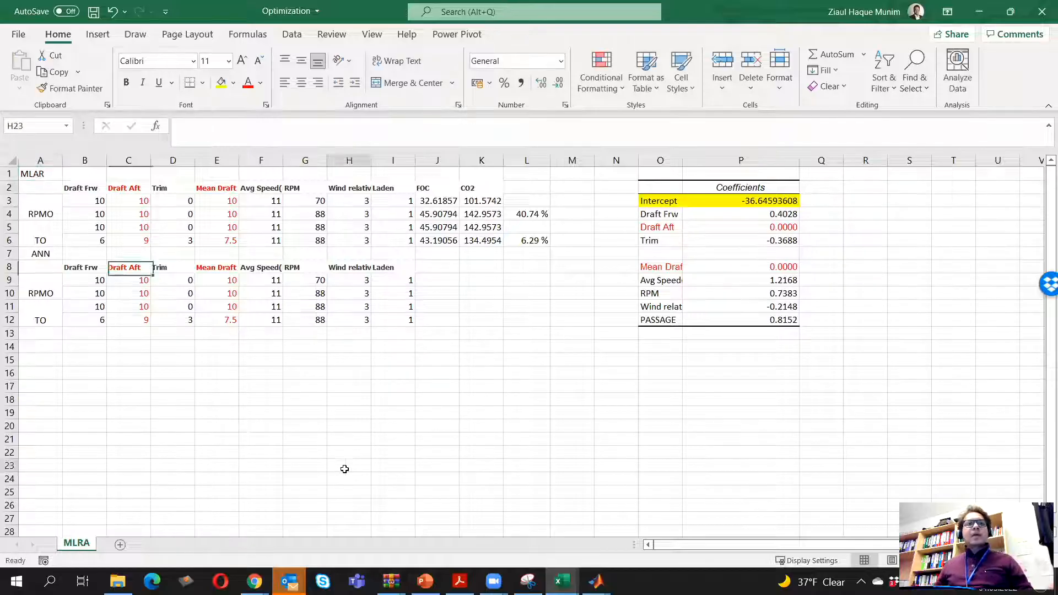
Correct the label in cell A1 of the regression table to MLRA
left_click(52, 176)
double_click(51, 176)
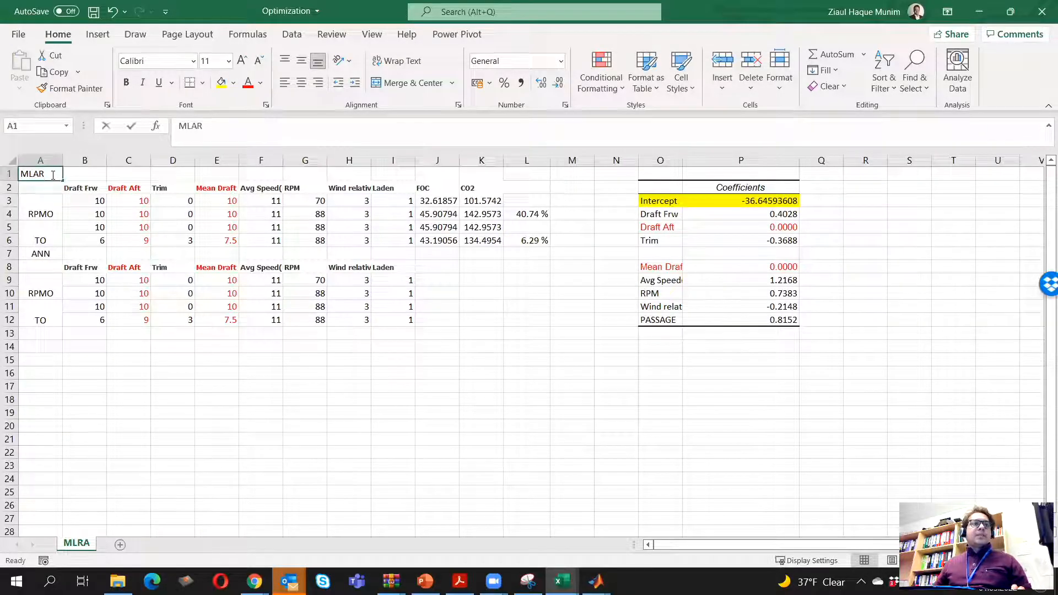
key("BackSpace")
key("BackSpace")
key("Return")
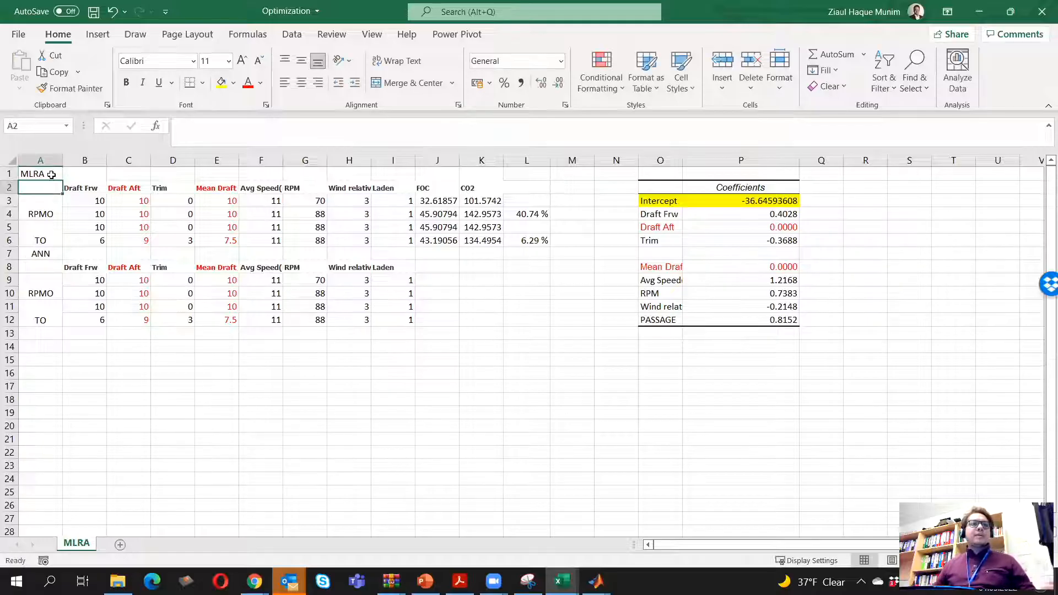
Highlight the MLRA label in A1 and the ANN label in A7 with yellow fill
left_click(51, 174)
left_click(222, 82)
left_click(44, 254)
left_click(222, 83)
left_click(207, 409)
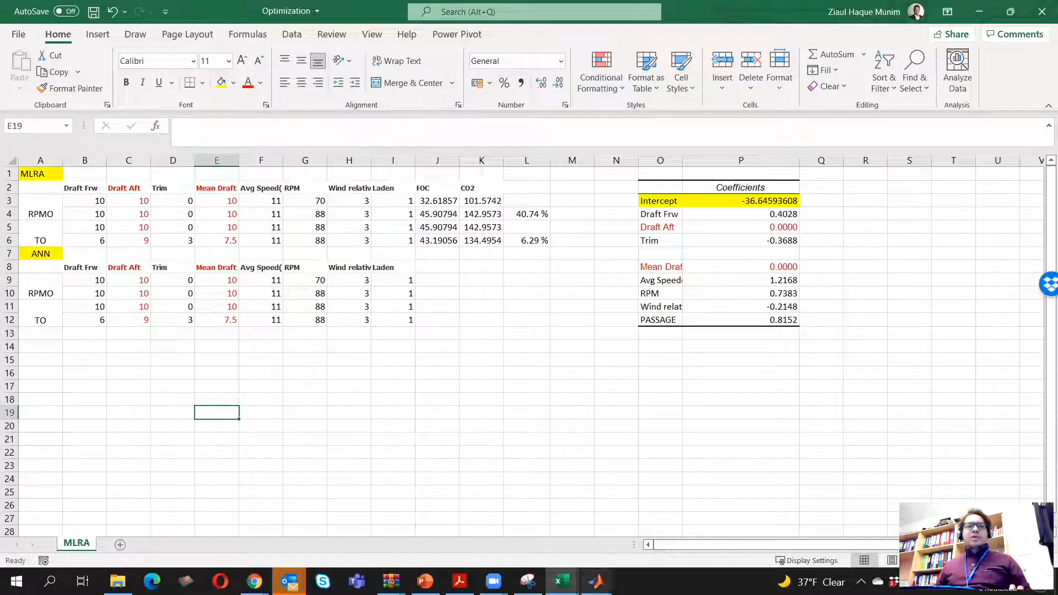
Copy the predicted value of a from the MATLAB output into cell J9 of the Optimization workbook in Excel
mouse_move(596, 582)
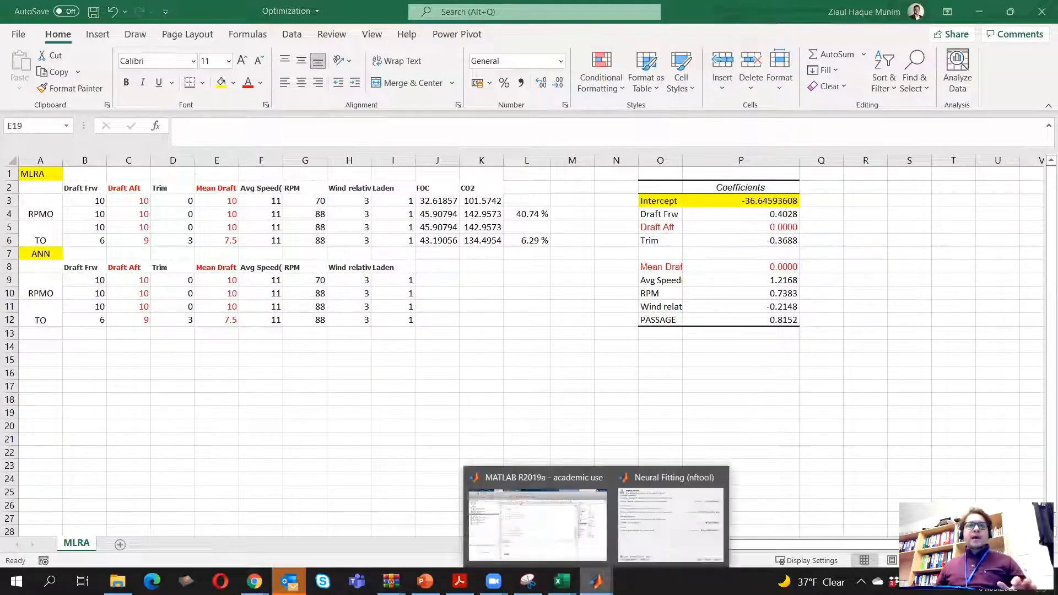
left_click(537, 524)
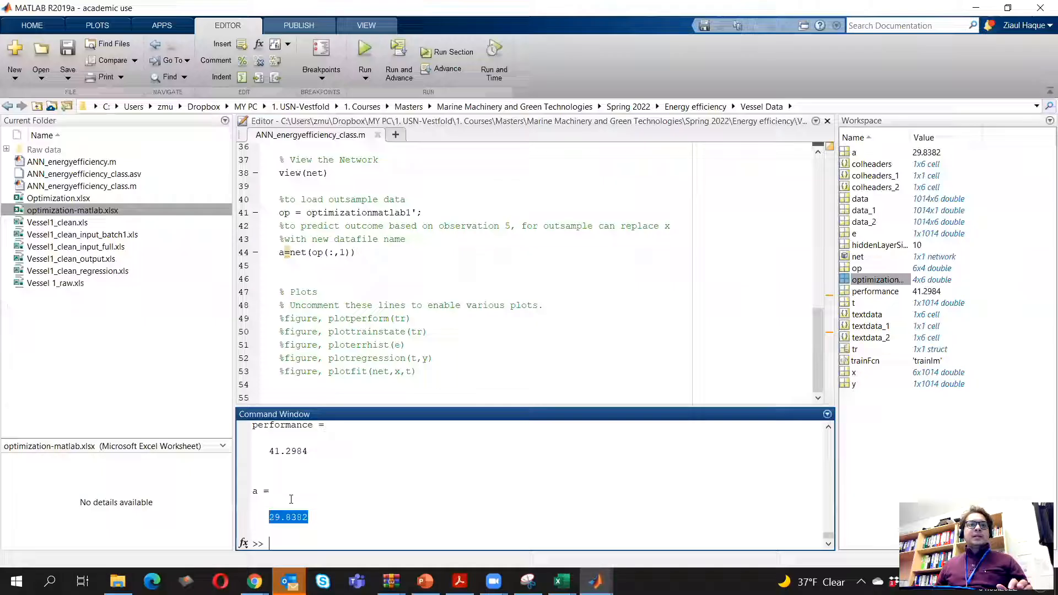
right_click(296, 521)
left_click(353, 475)
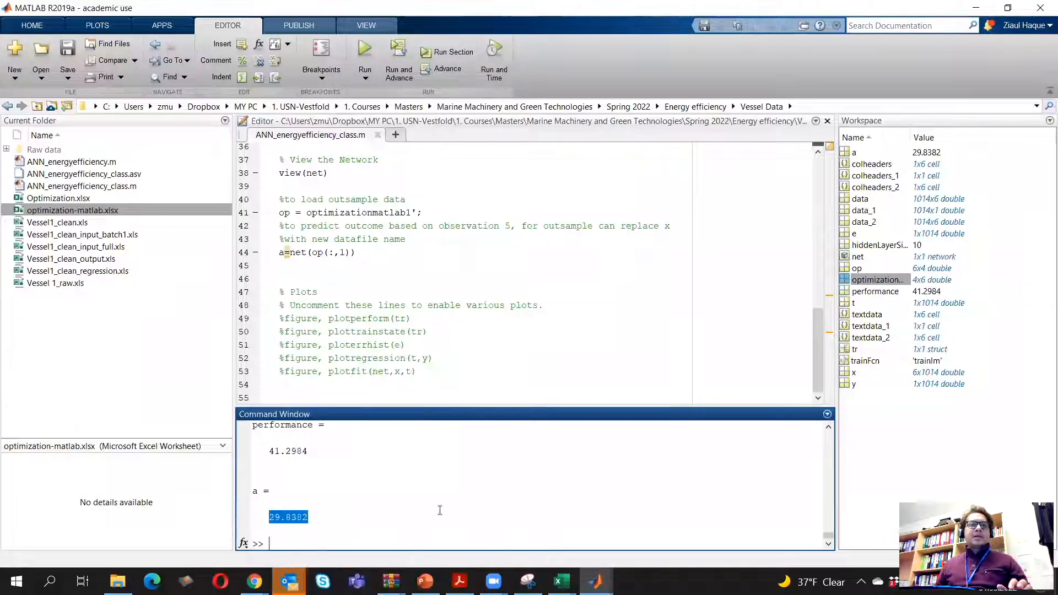
mouse_move(561, 582)
left_click(401, 513)
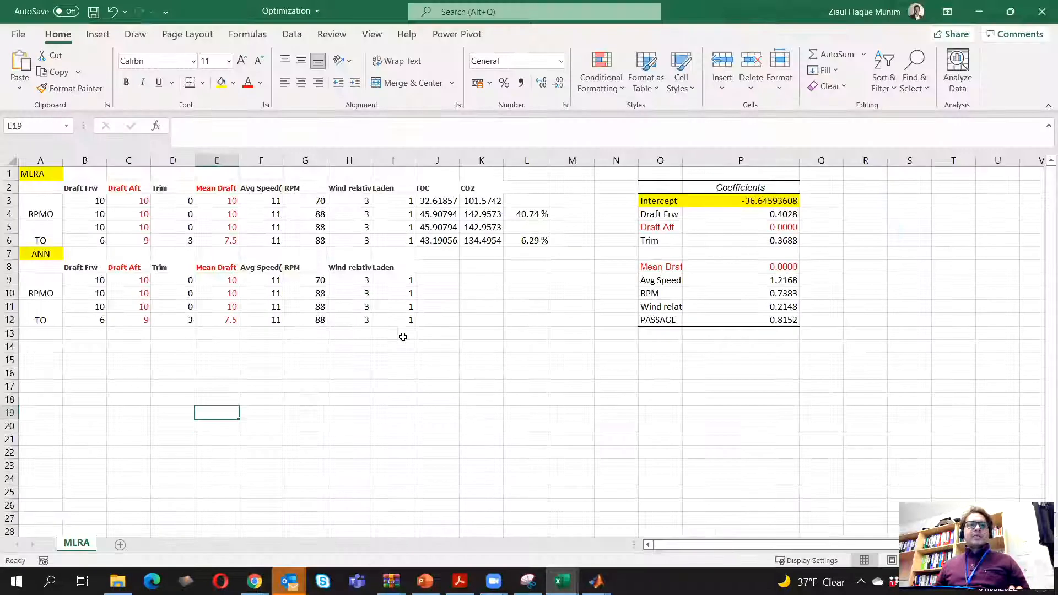
left_click(437, 280)
key("ctrl+v")
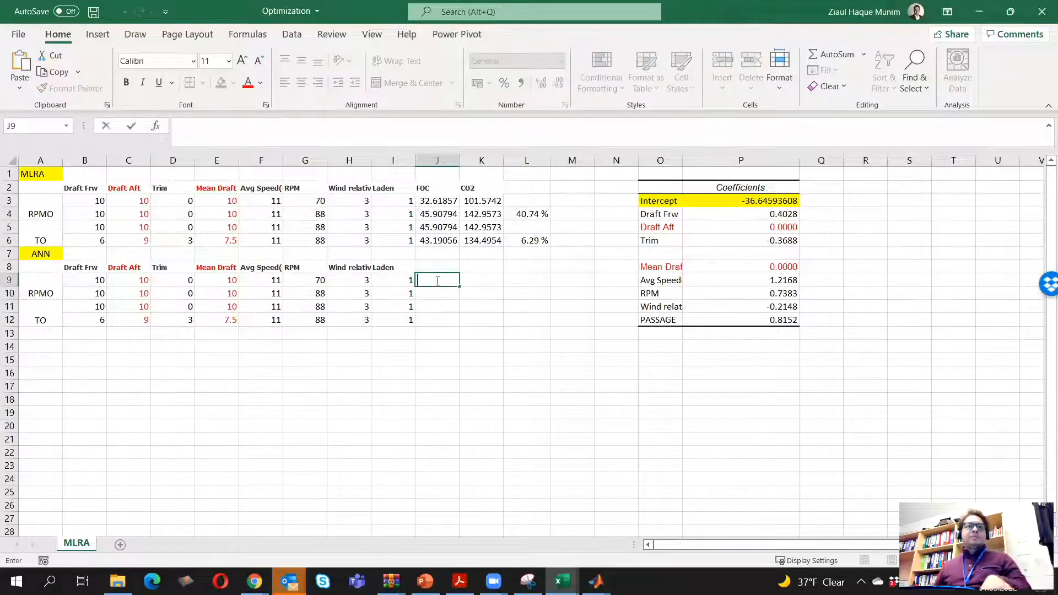
key("Return")
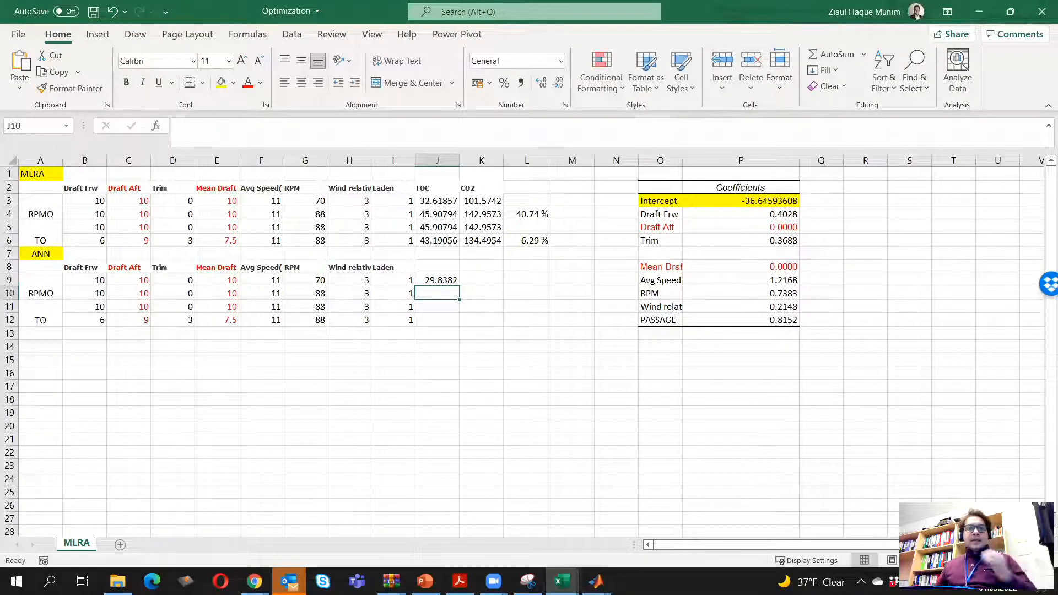
Switch to MATLAB, change the prediction on line 44 to a=net(op(:,2)), rerun the script and dismiss the network windows
mouse_move(596, 582)
left_click(493, 442)
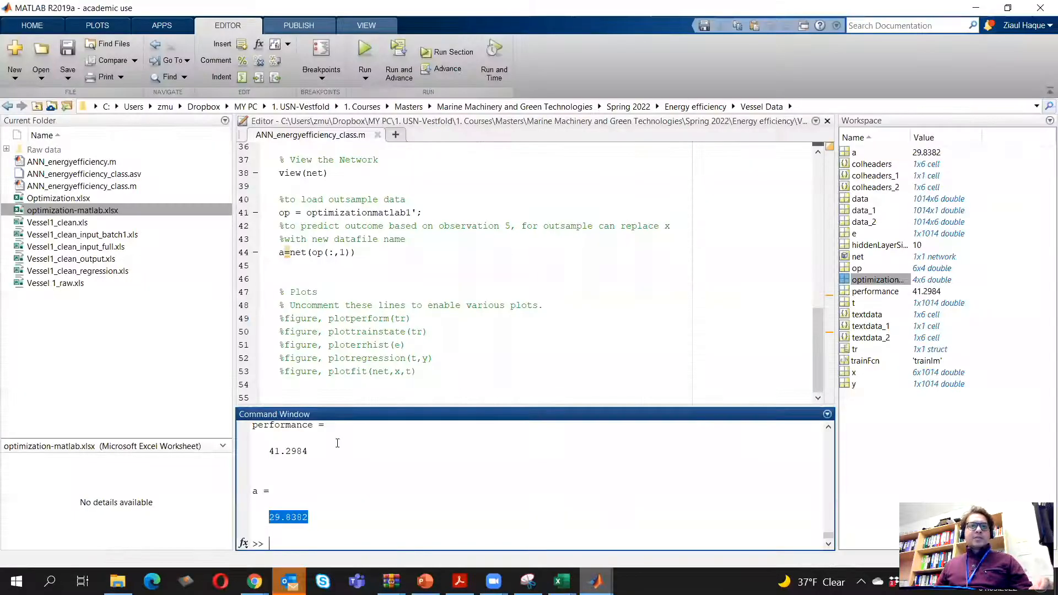
left_click(346, 251)
key("BackSpace")
type("2")
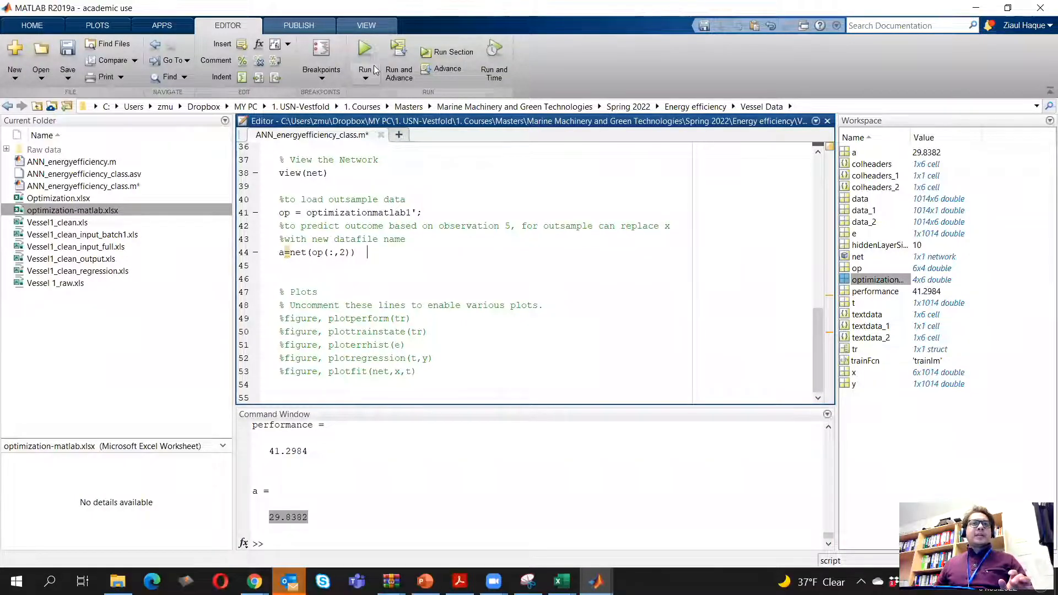
left_click(371, 49)
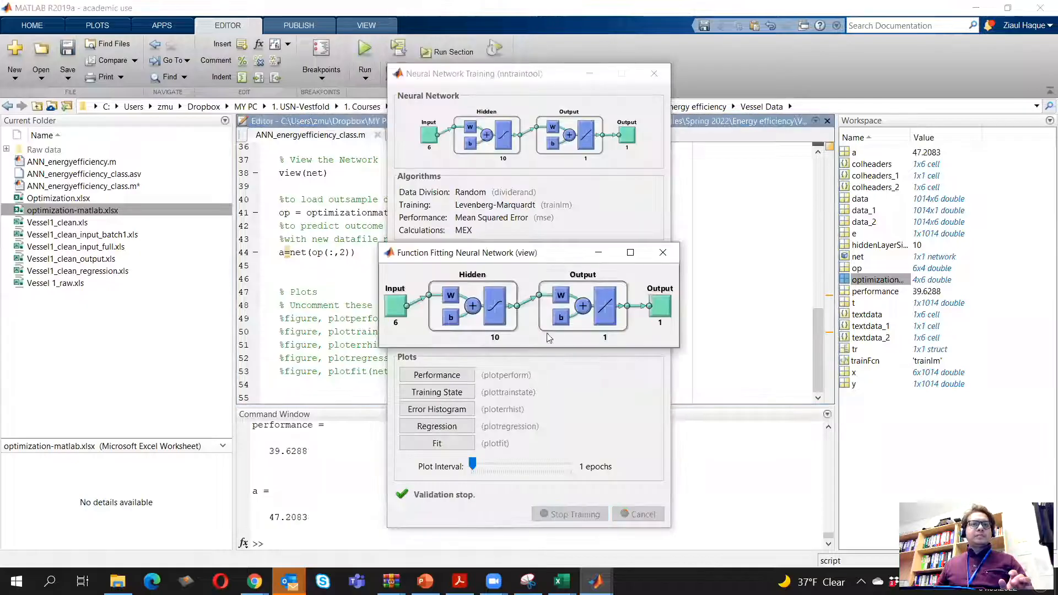
left_click(654, 73)
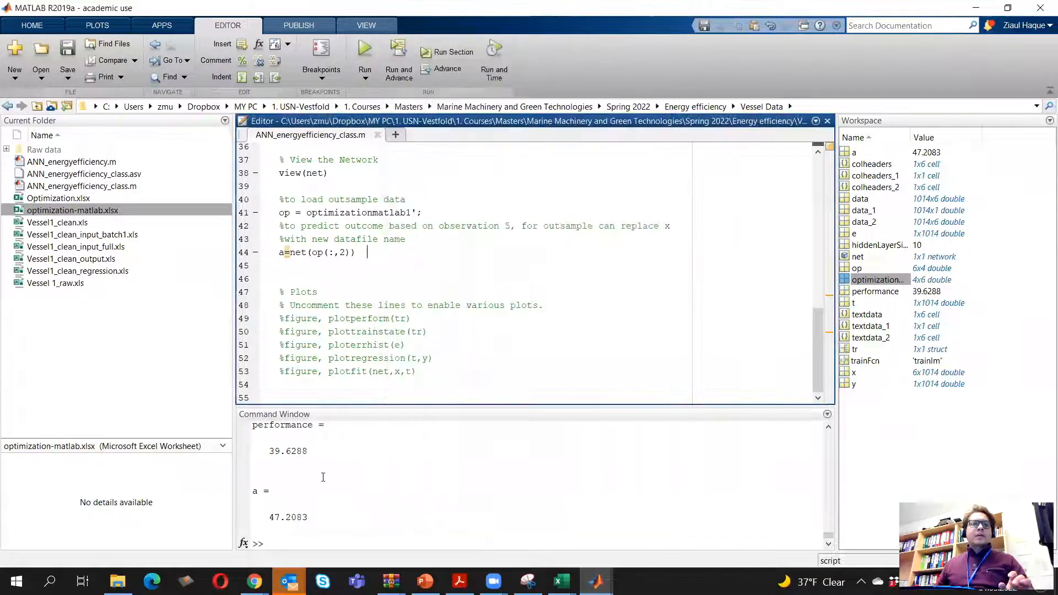
Copy the predicted value of a for the second observation into cell J10 of the Excel ANN table
left_click_drag(269, 517, 308, 517)
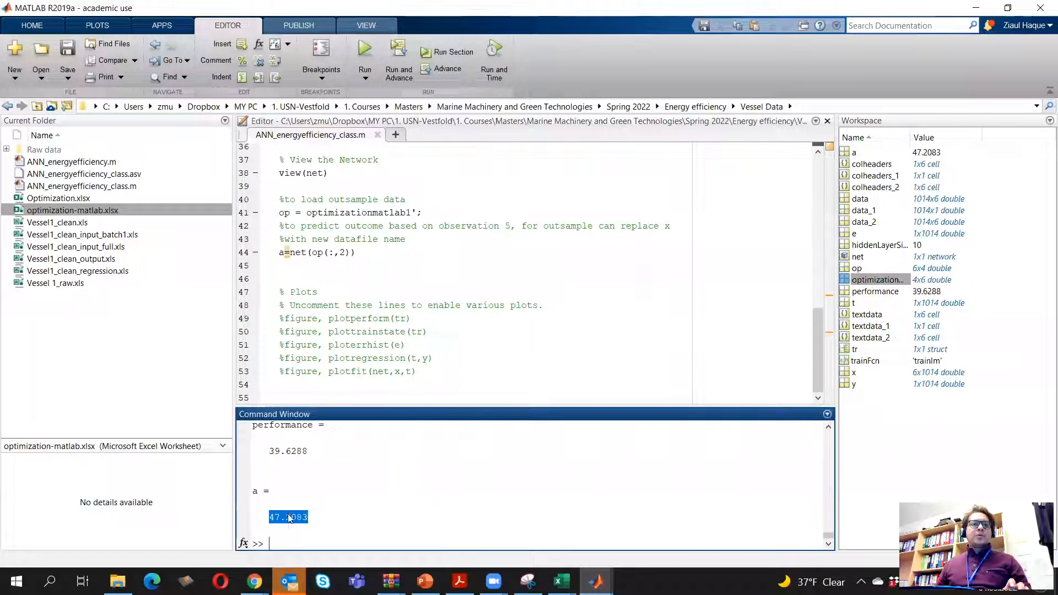
right_click(288, 517)
left_click(343, 468)
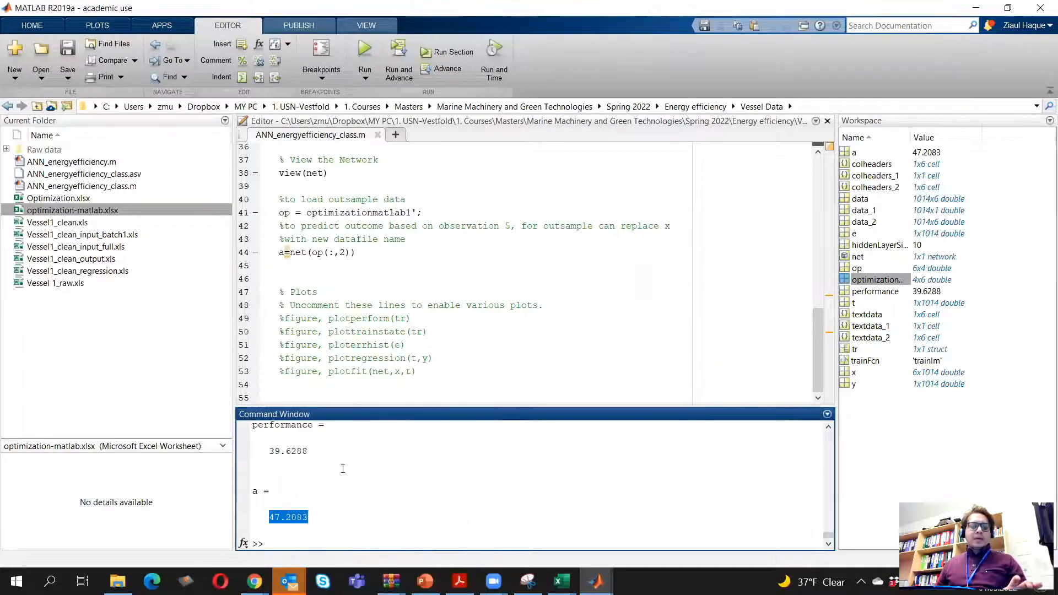
key("alt+Tab")
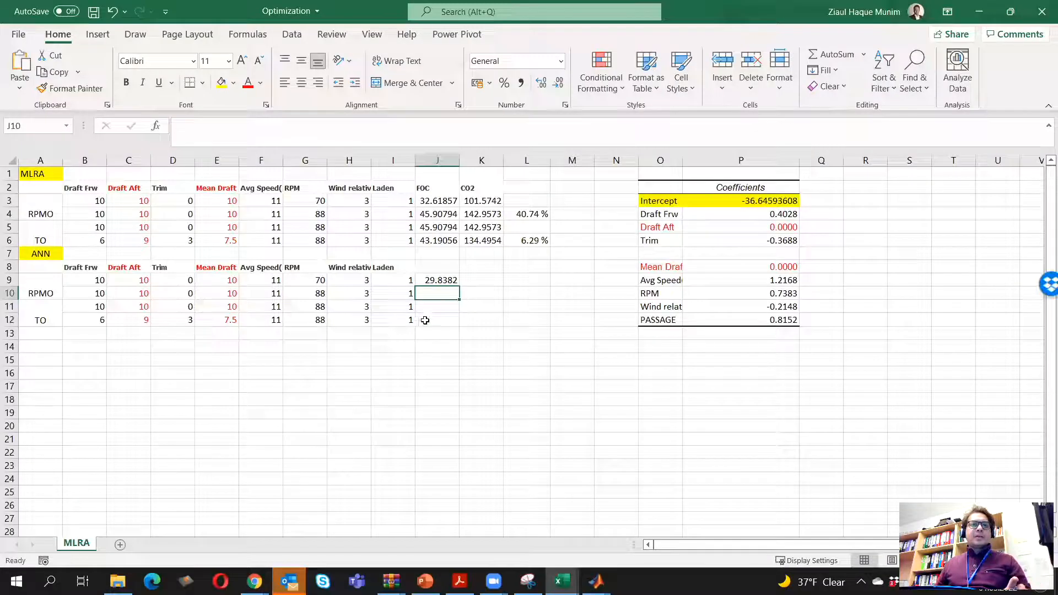
right_click(436, 294)
left_click(470, 265)
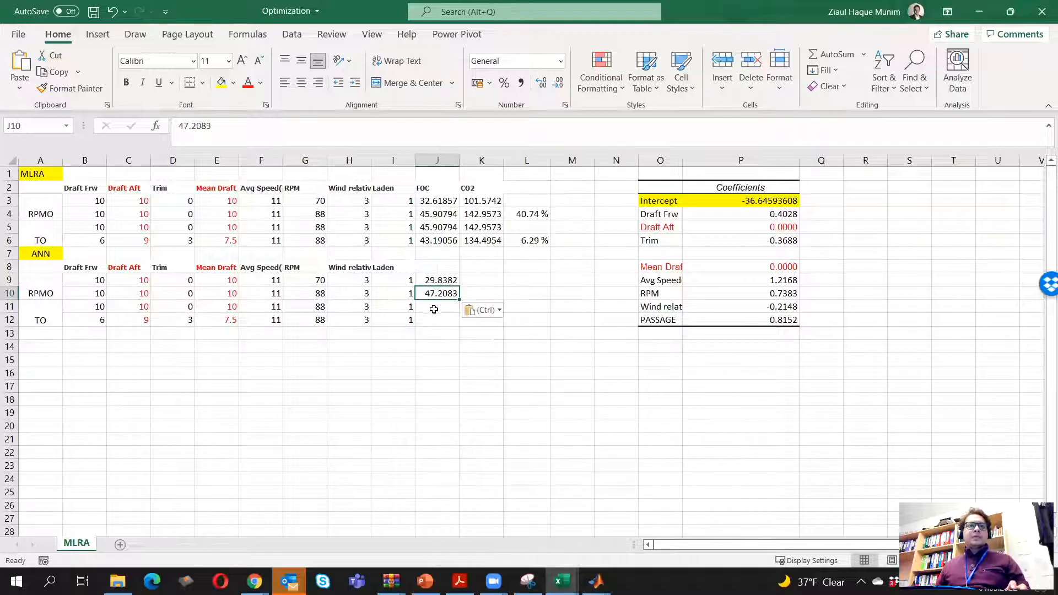
Back in MATLAB, change line 44 to a=net(op(:,3)), rerun the script and close the network view and training windows
key("alt+Tab")
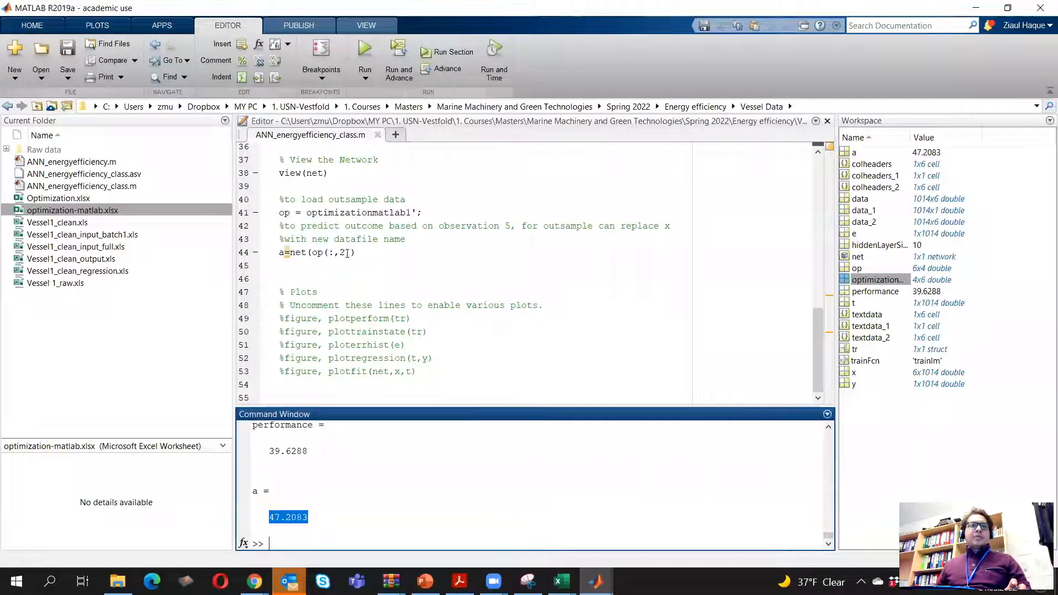
left_click(348, 253)
key("BackSpace")
type("3")
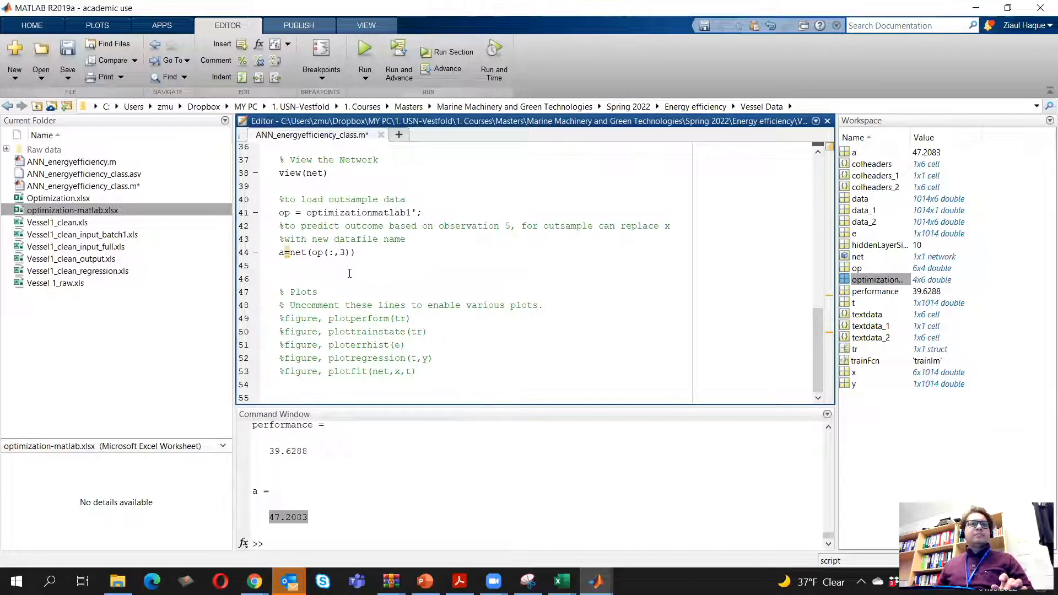
key("F5")
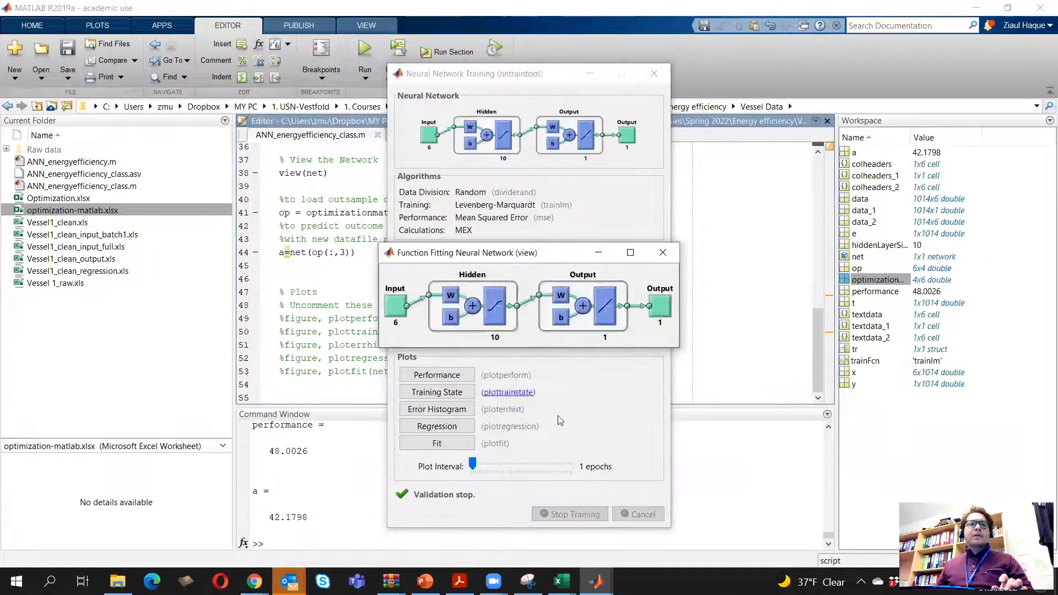
left_click(663, 253)
left_click(655, 75)
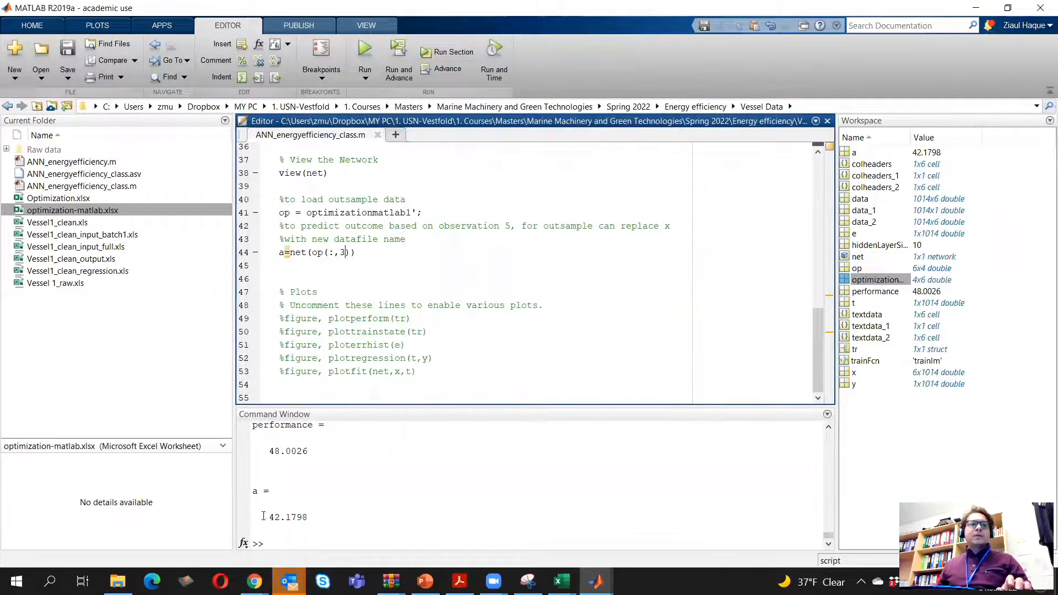
Copy the predicted value of a for the third observation into cell J11 of the Excel ANN table
left_click_drag(266, 519, 297, 517)
right_click(308, 517)
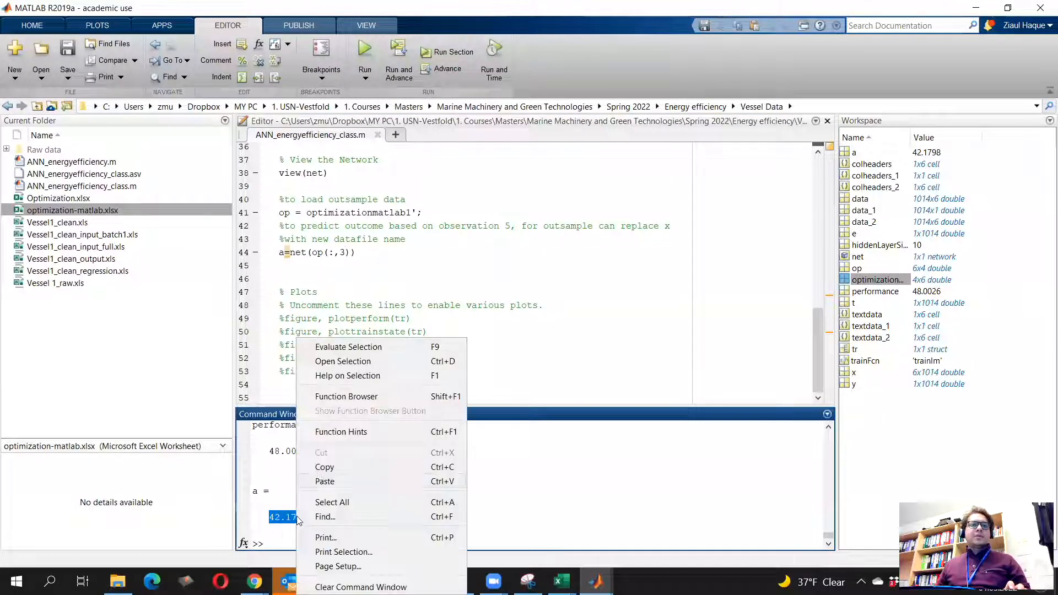
left_click(349, 463)
key("alt+Tab")
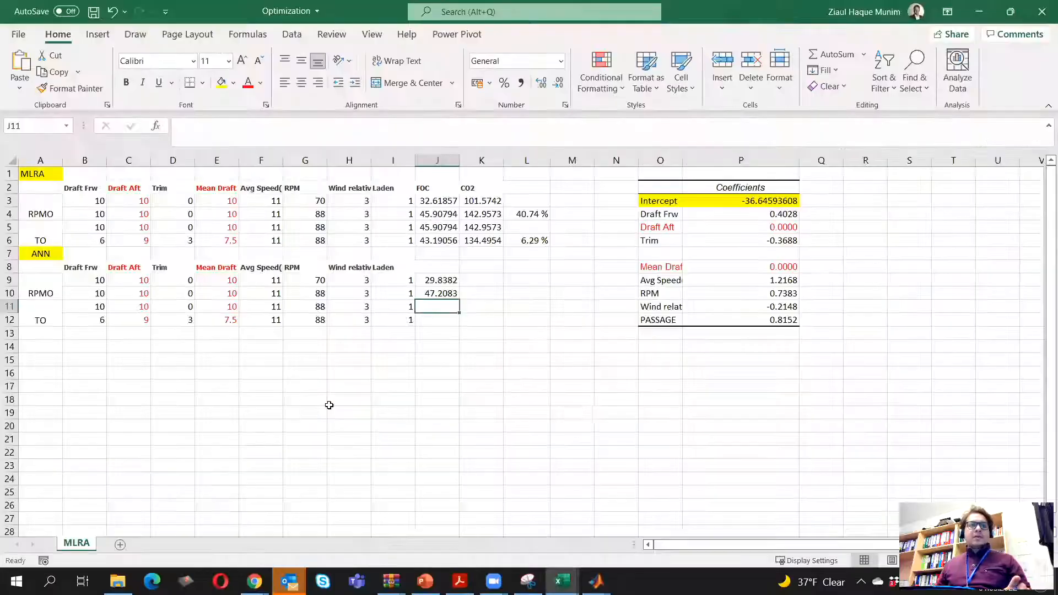
right_click(433, 306)
left_click(467, 268)
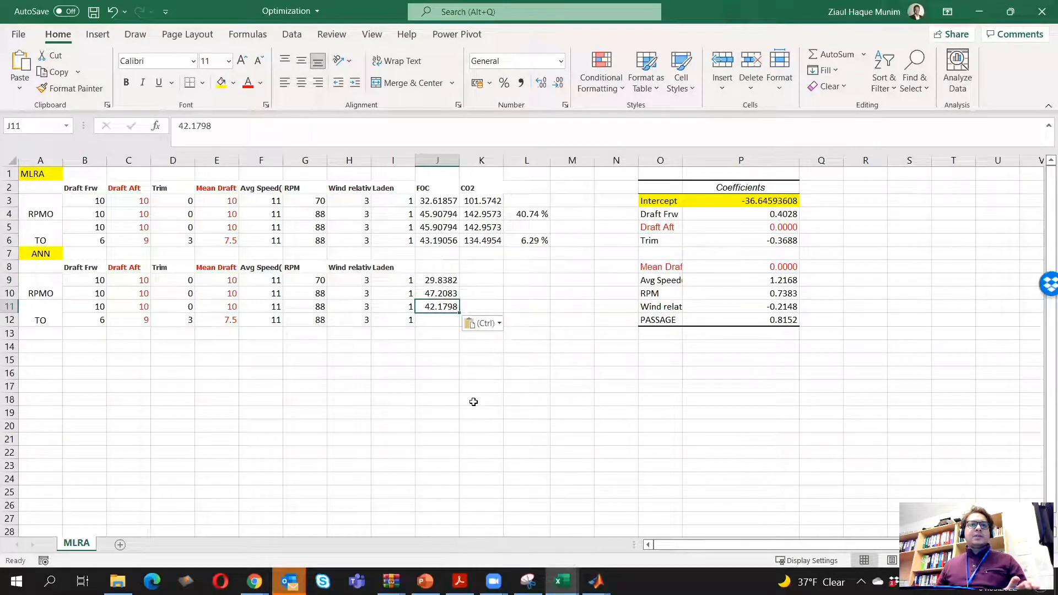
Return to MATLAB, change line 44 to a=net(op(:,4)), rerun the script and dismiss the network windows
key("alt+Tab")
key("BackSpace")
type("4")
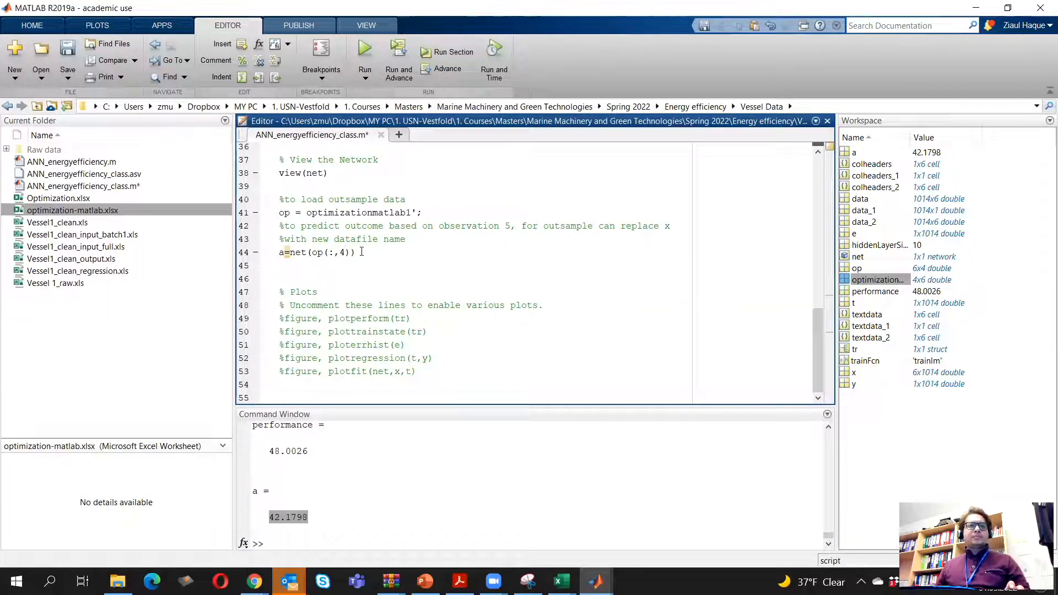
left_click(365, 54)
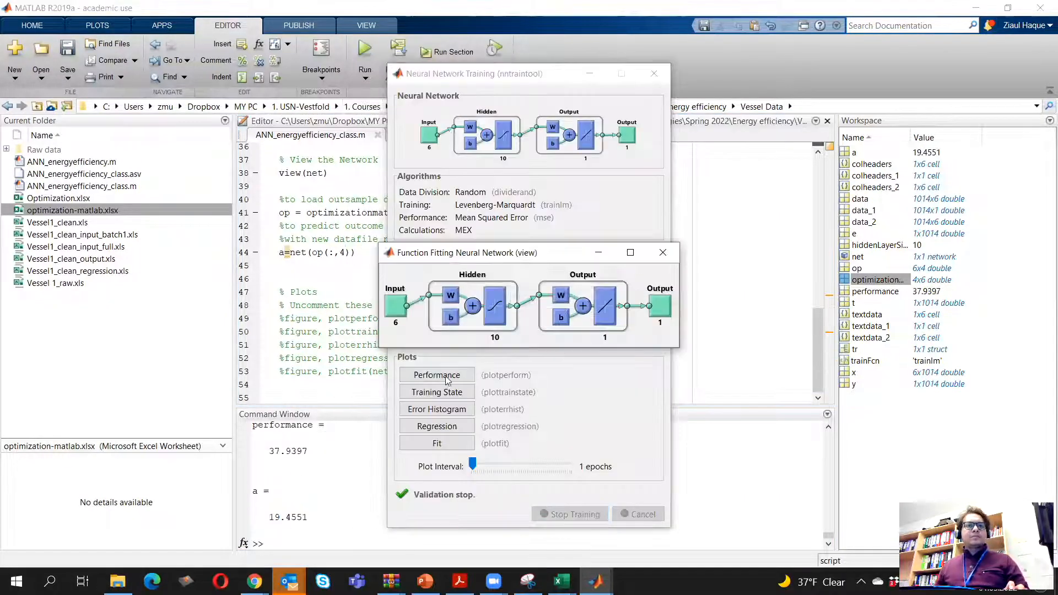
left_click(663, 252)
left_click(654, 74)
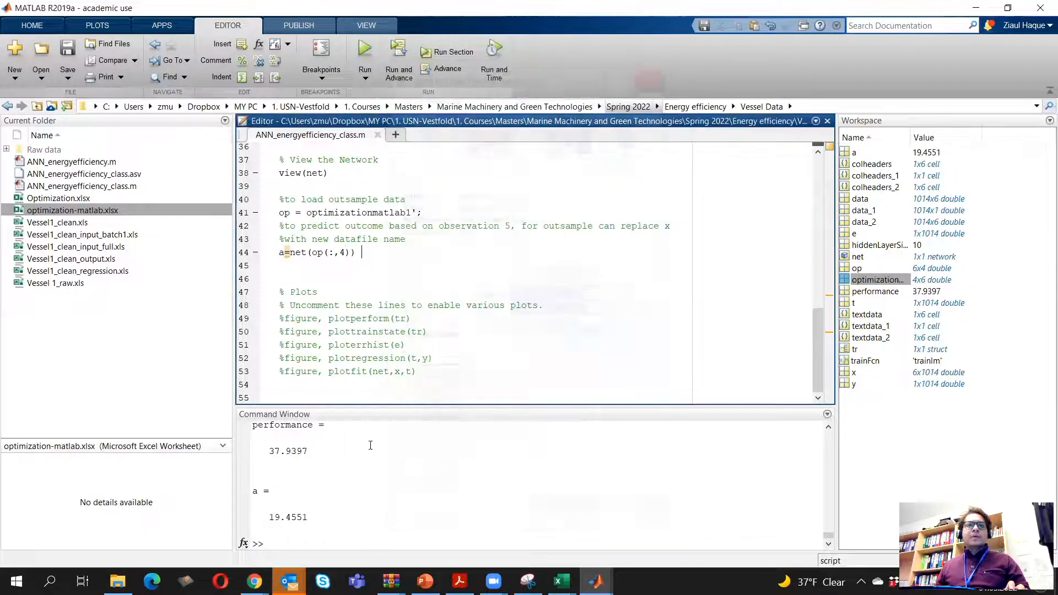
Copy the predicted value of a for the fourth observation into cell J12 of the Excel ANN table
left_click_drag(269, 521, 307, 518)
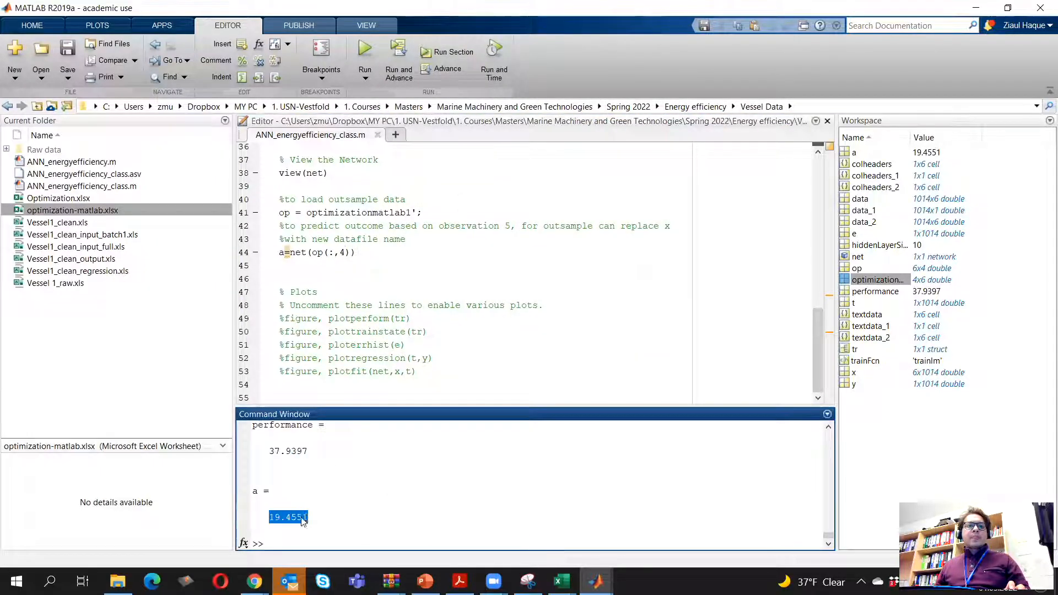
right_click(302, 521)
left_click(348, 465)
key("alt+Tab")
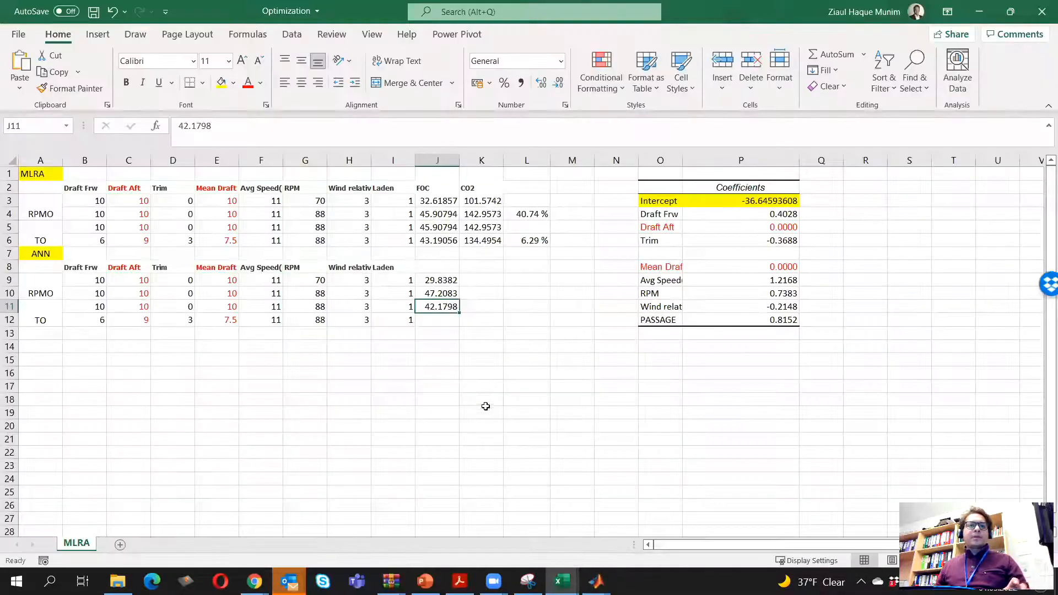
left_click(438, 320)
right_click(439, 320)
left_click(471, 266)
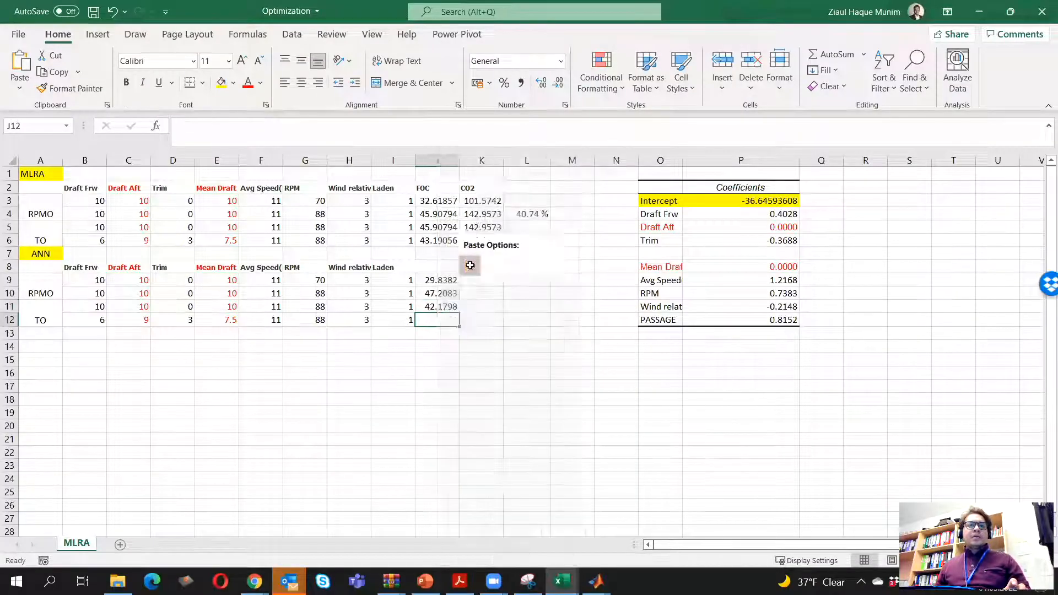
left_click(481, 278)
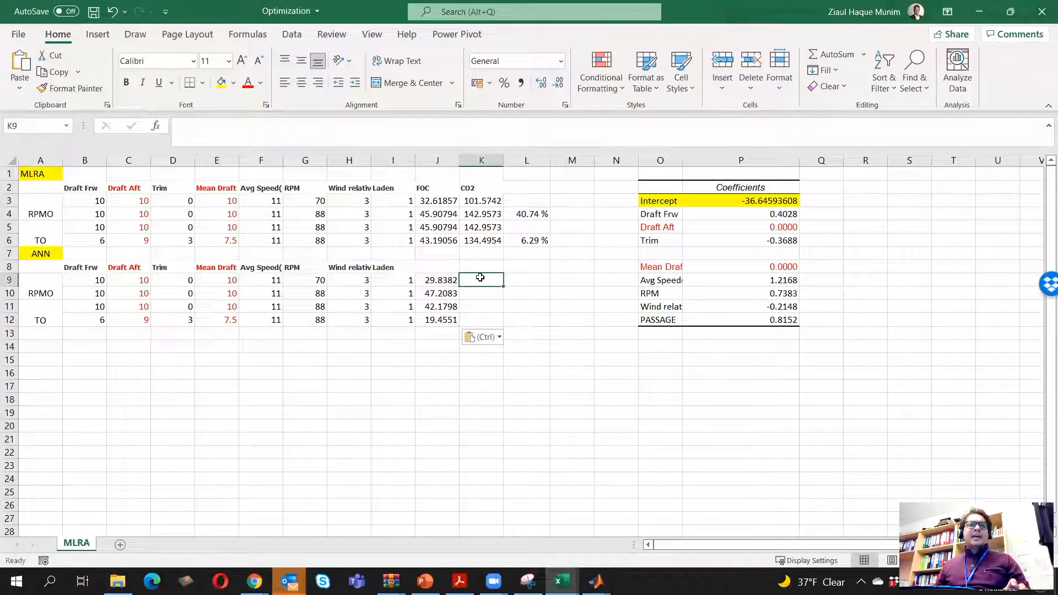
Check the value pasted in cell J12 against the predicted value of a in the MATLAB output
key("alt+Tab")
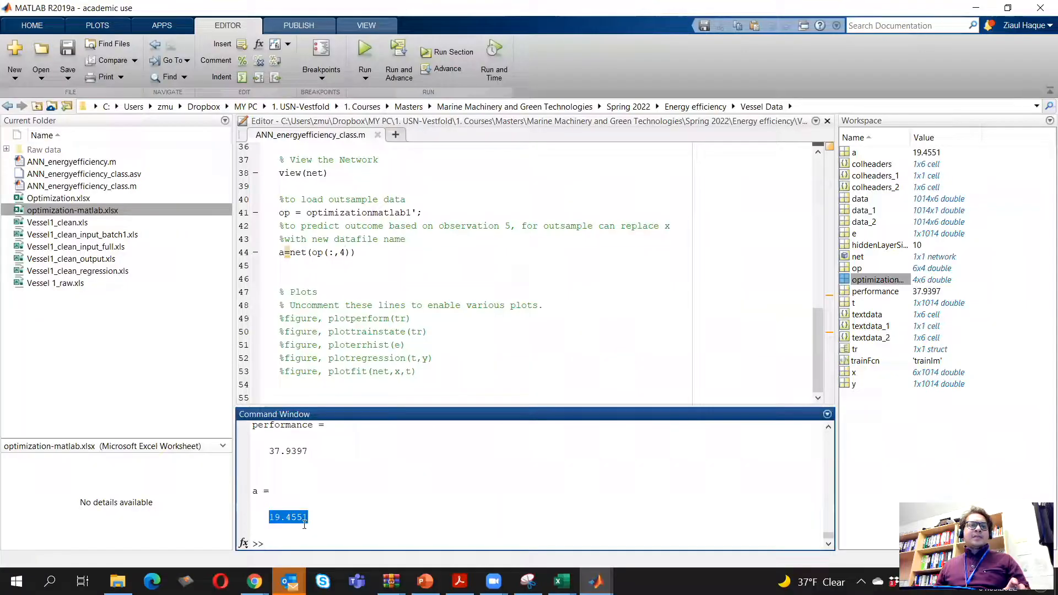
left_click(336, 515)
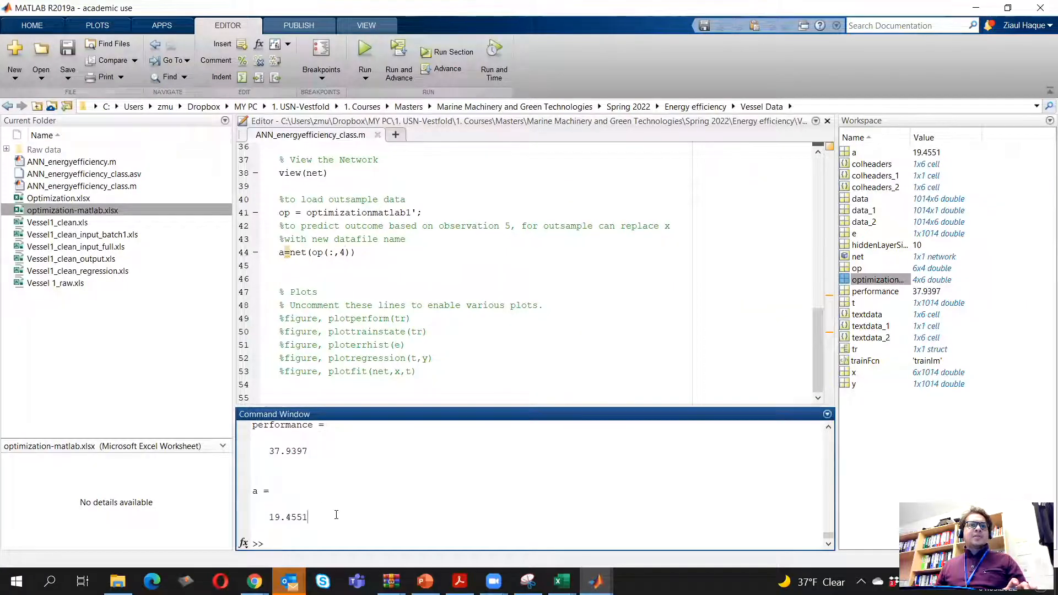
key("alt+Tab")
left_click(446, 321)
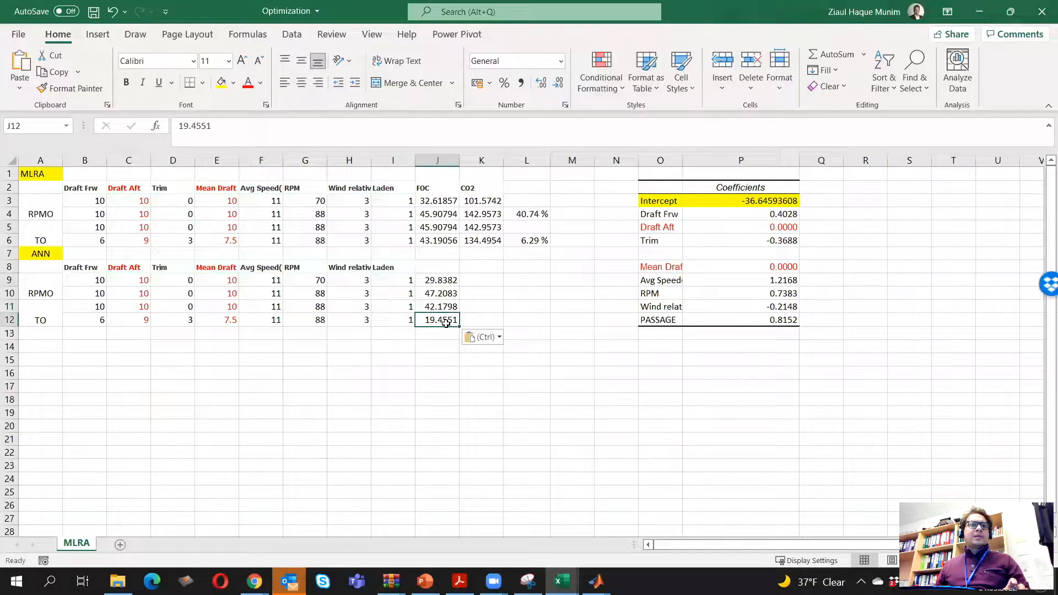
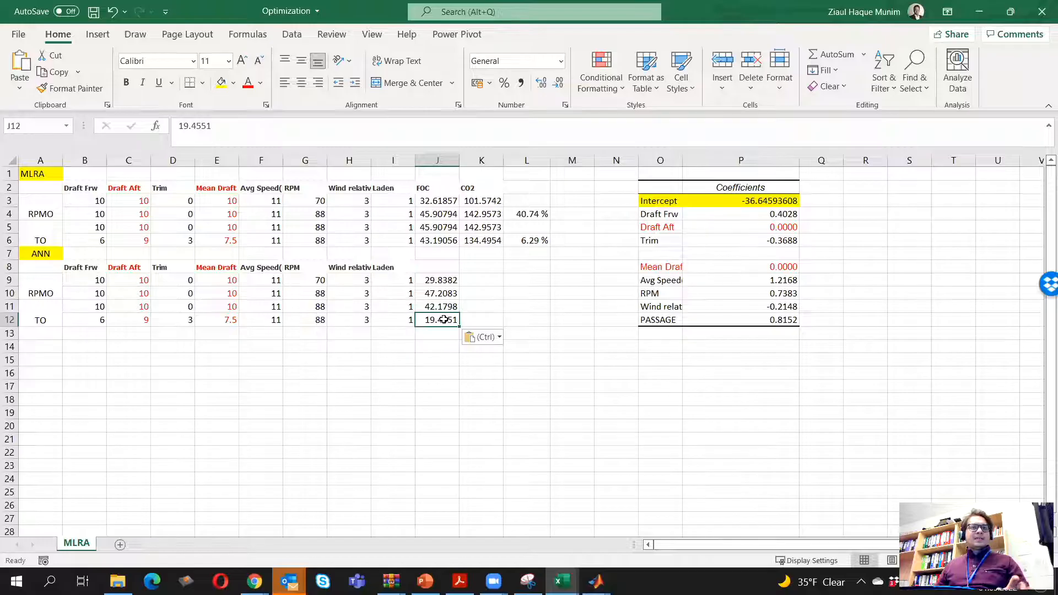
Recheck the fourth predicted value of a in MATLAB, then compare Excel cell J12 with the regression FOC formula in J6
key("alt+Tab")
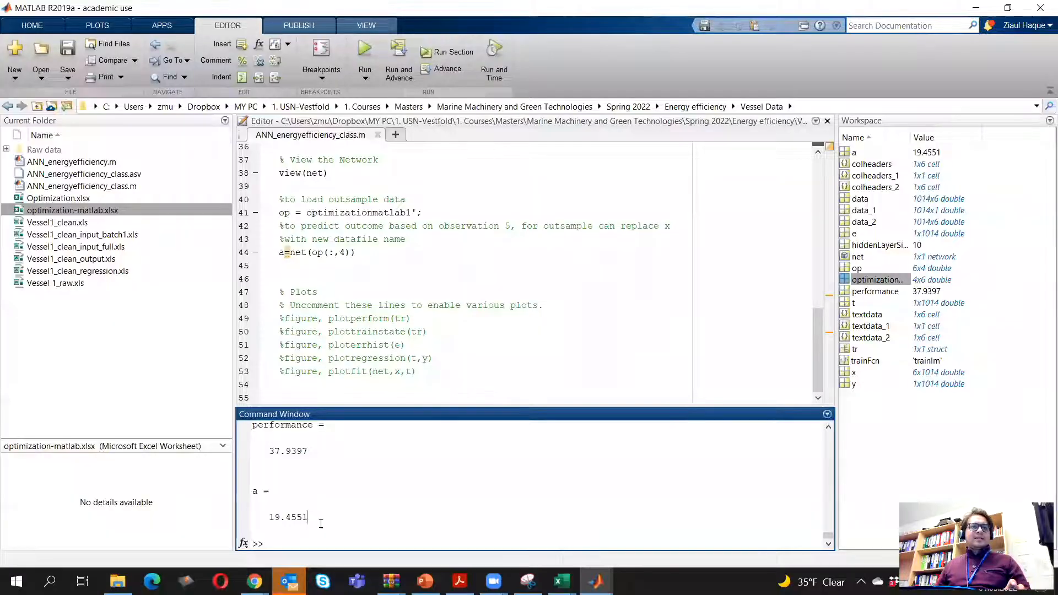
scroll(317, 523, "up", 2)
scroll(306, 521, "down", 2)
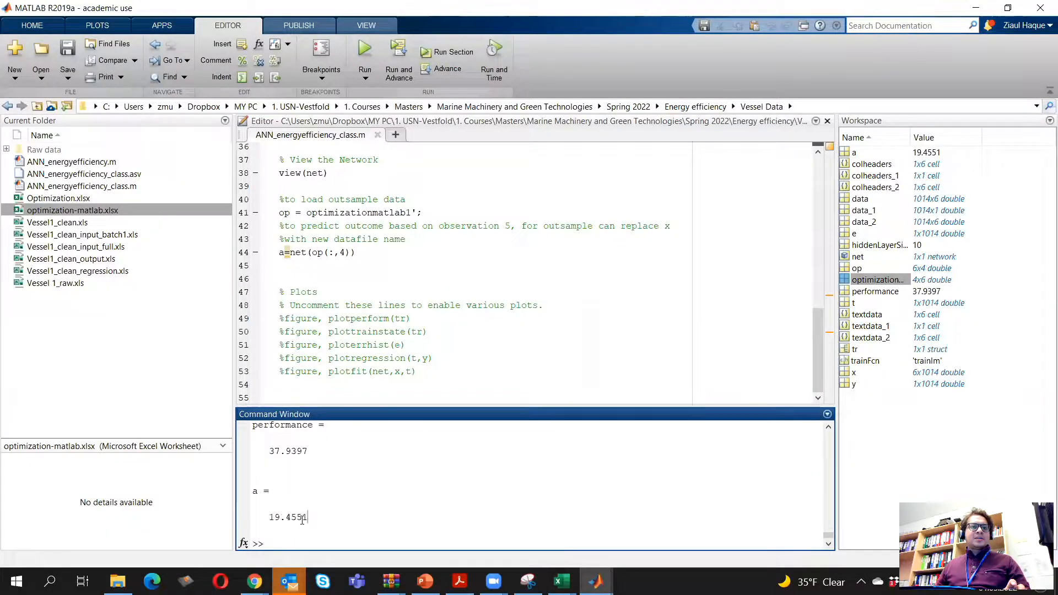
key("alt+Tab")
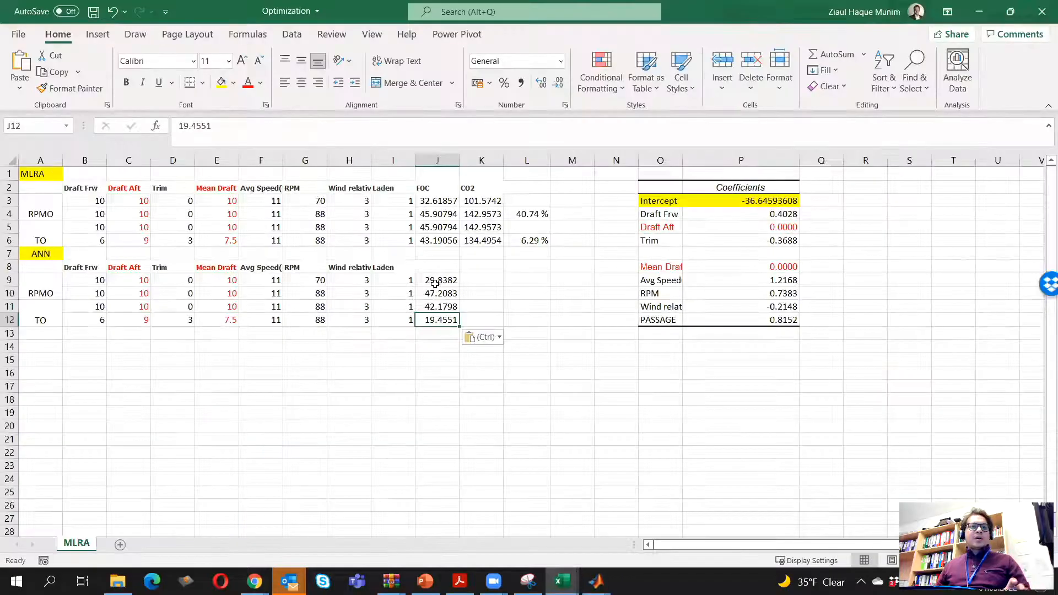
left_click(451, 244)
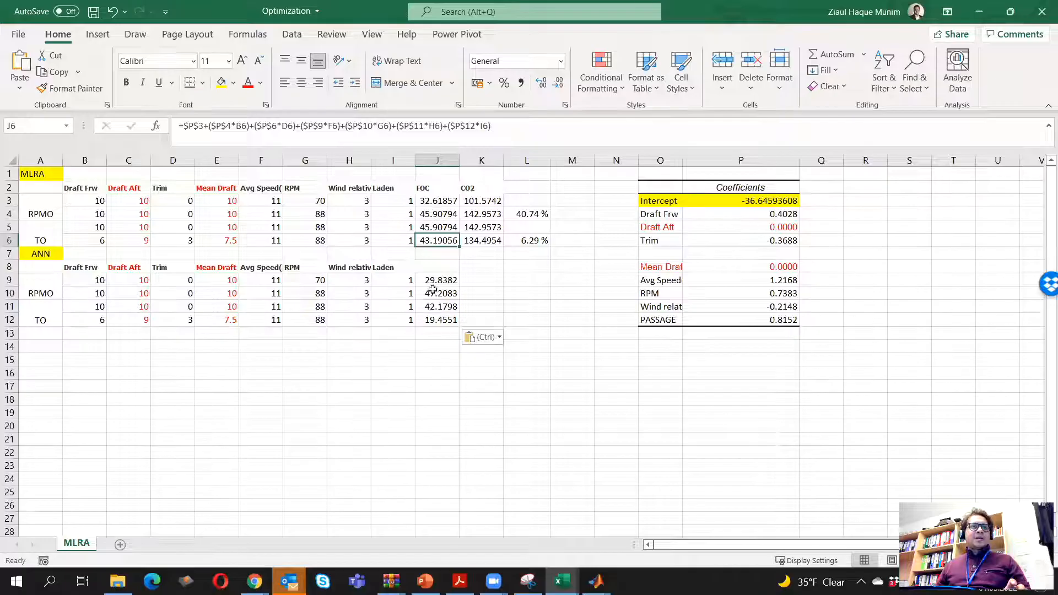
left_click(444, 319)
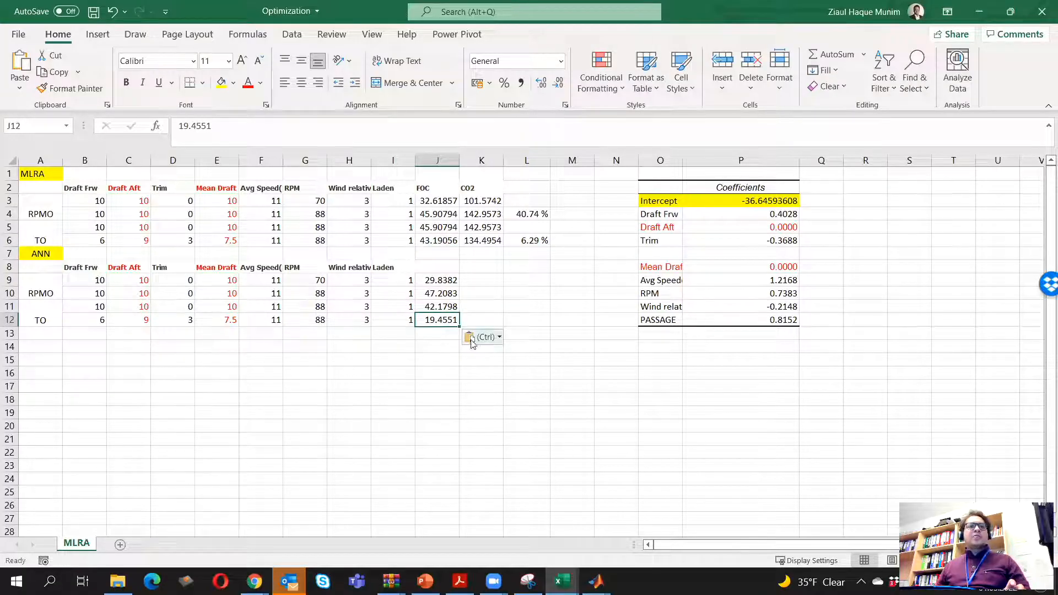
left_click(543, 413)
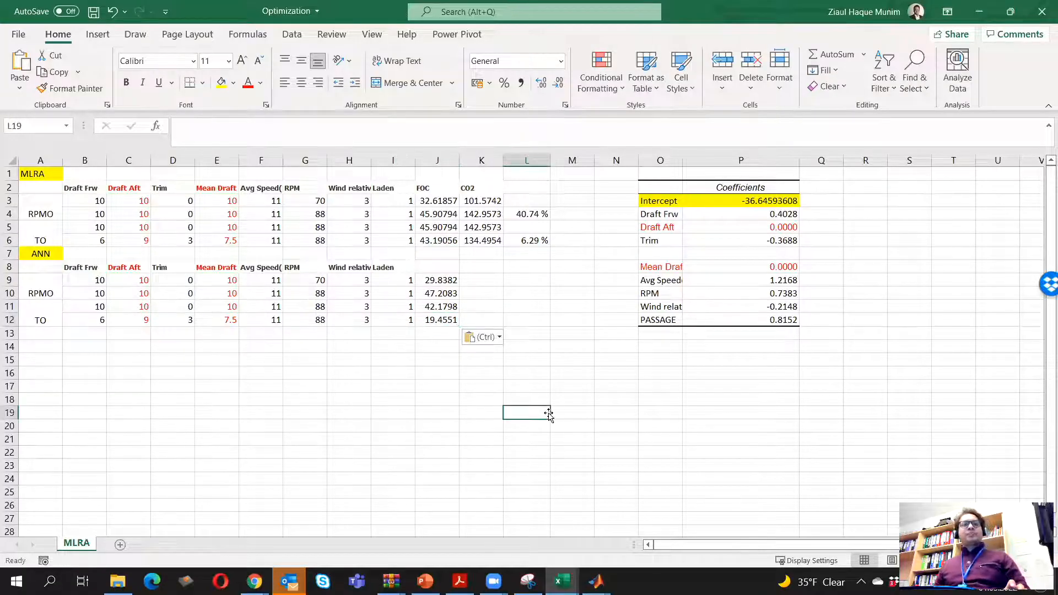
Calculate the ANN table's CO2 by entering =J9*3.114 in cell K9 and filling the formula down to K12
left_click(475, 241)
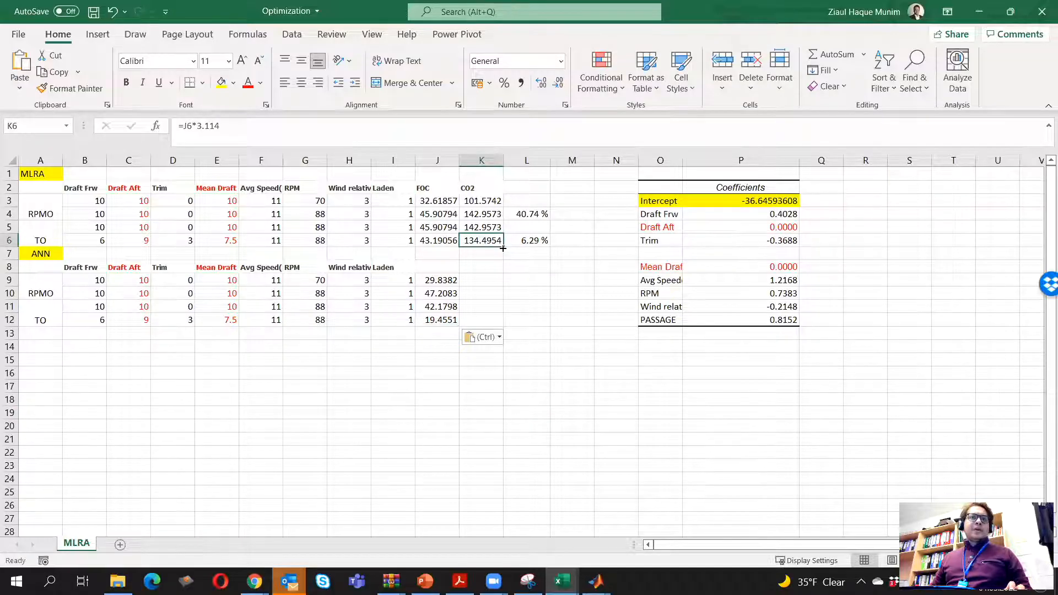
left_click(480, 282)
type("=")
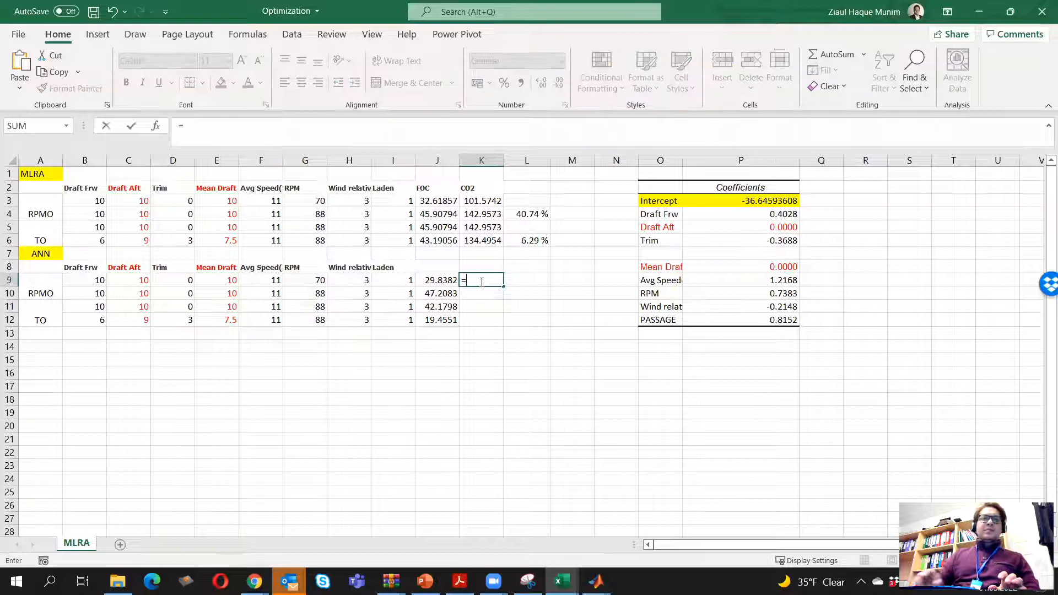
key("Left")
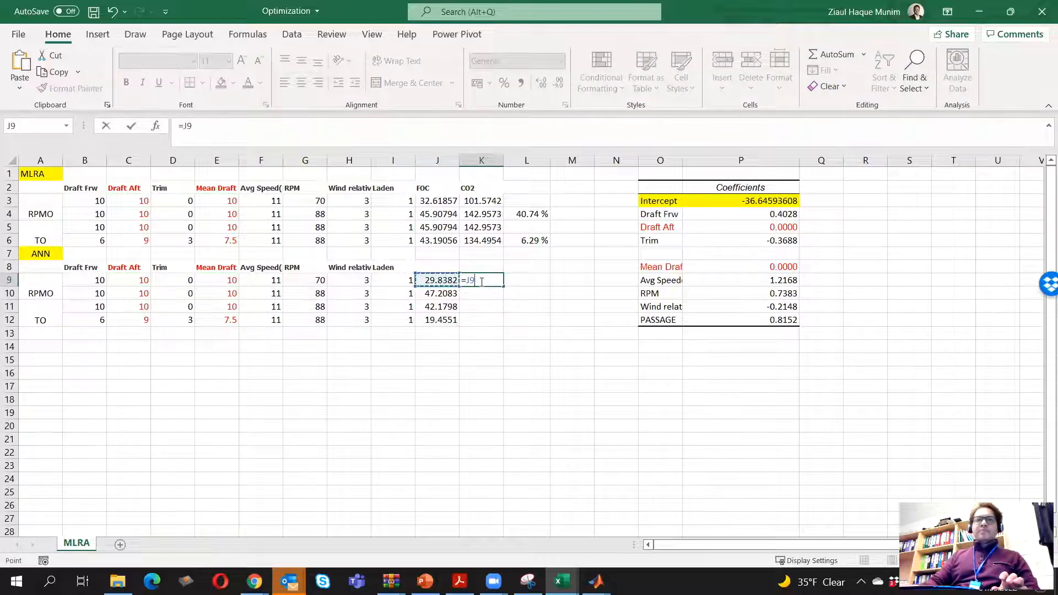
type("*")
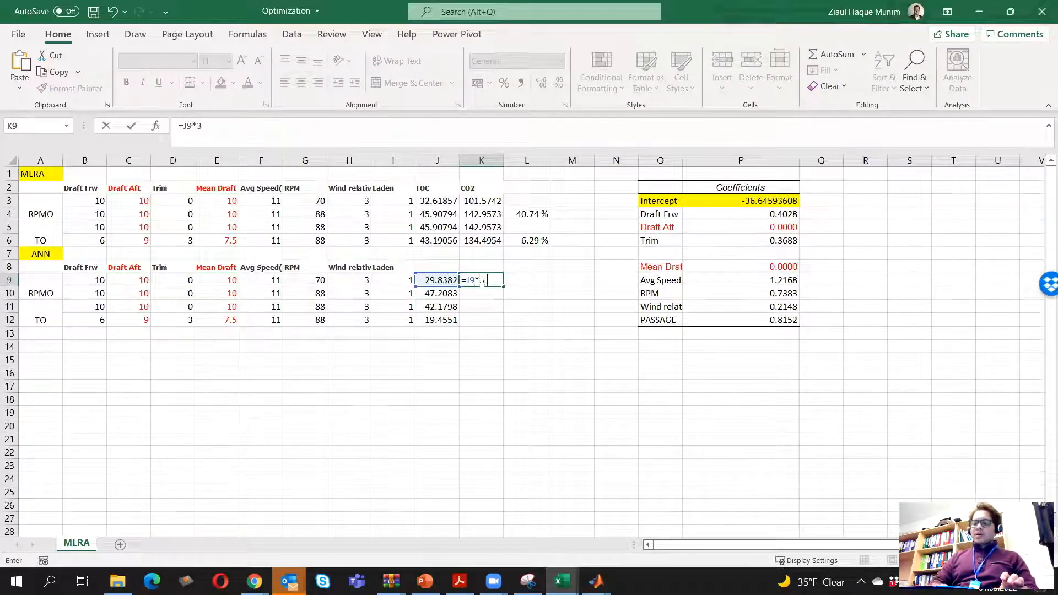
key("Return")
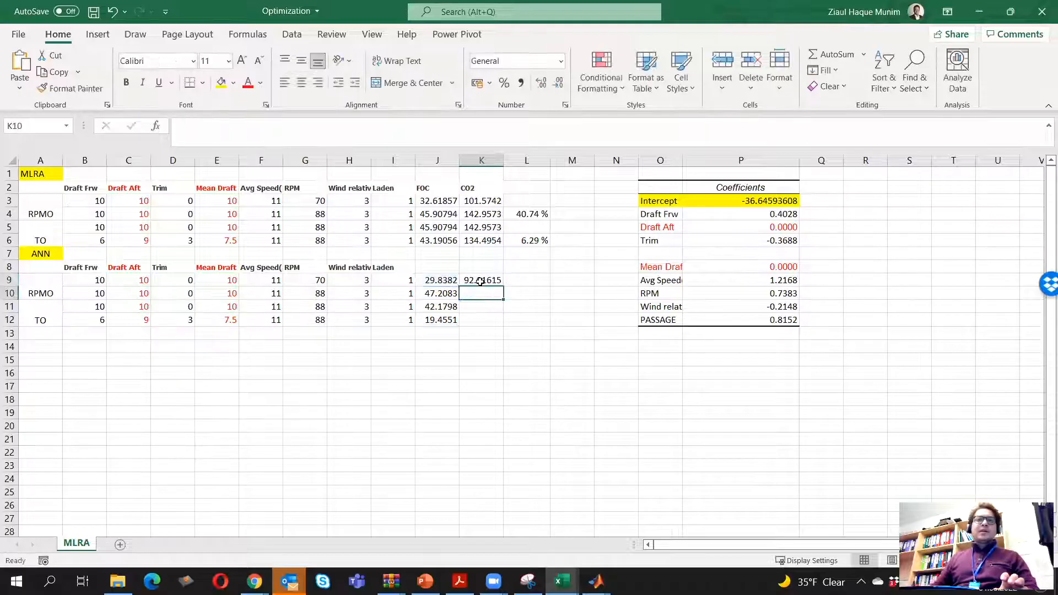
left_click(480, 282)
left_click_drag(506, 284, 504, 325)
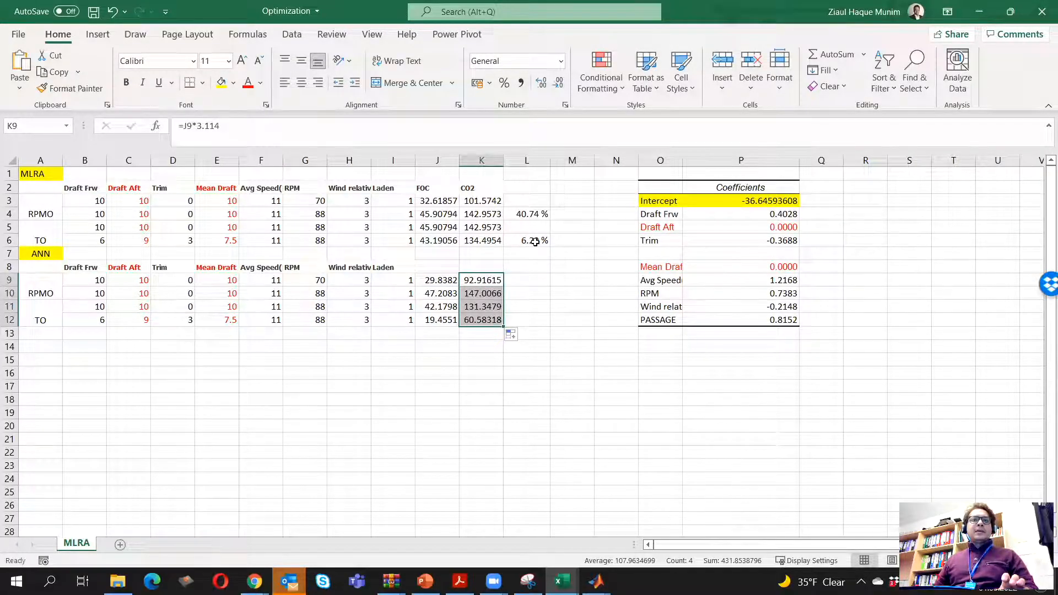
Enter the formula =K10-K9/K9 in cell L10 for the RPMO change in CO2
left_click(532, 288)
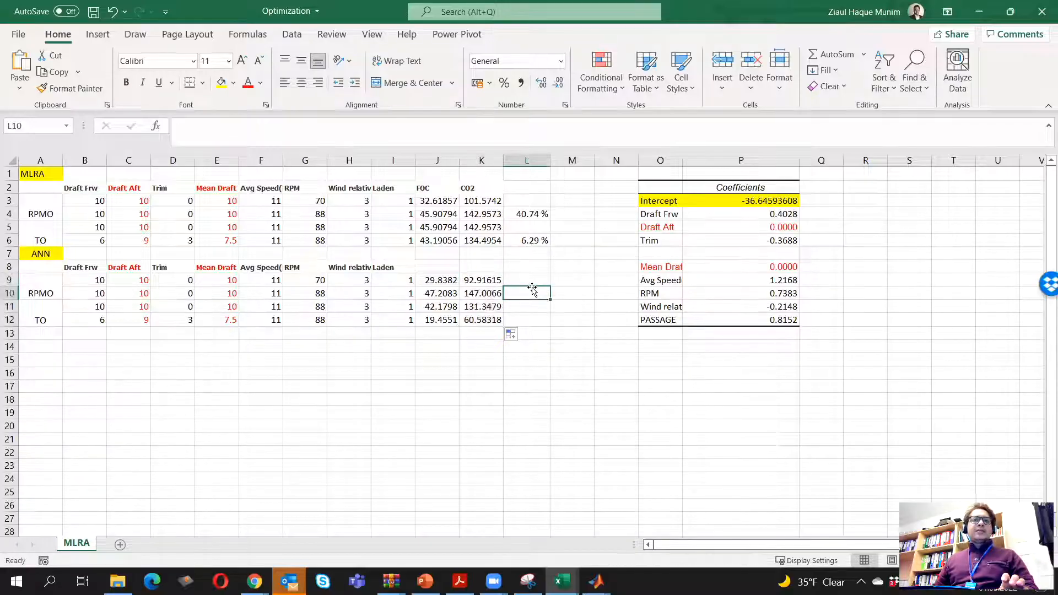
type("=")
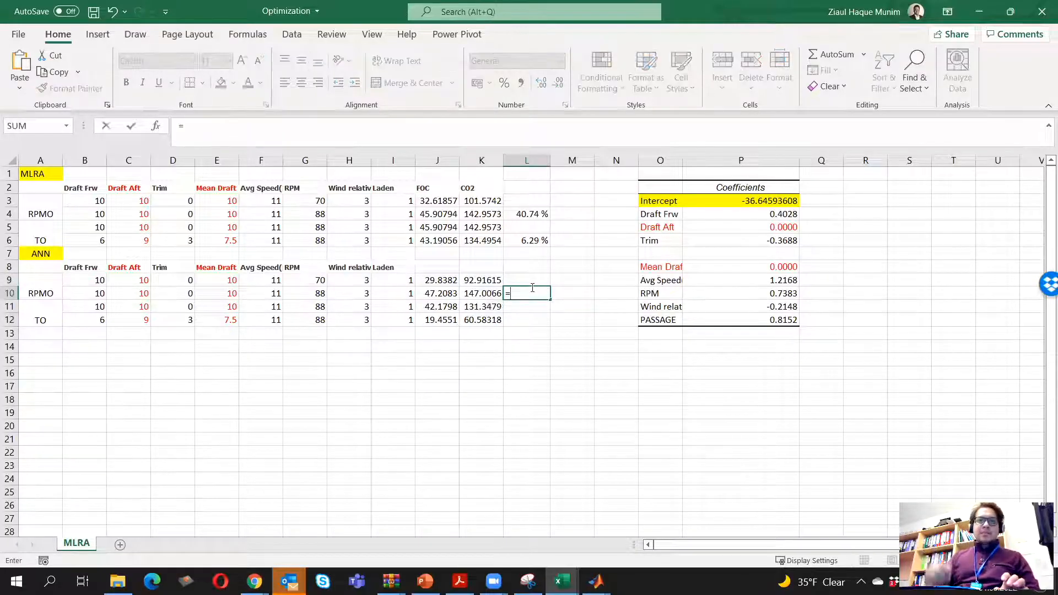
left_click(477, 291)
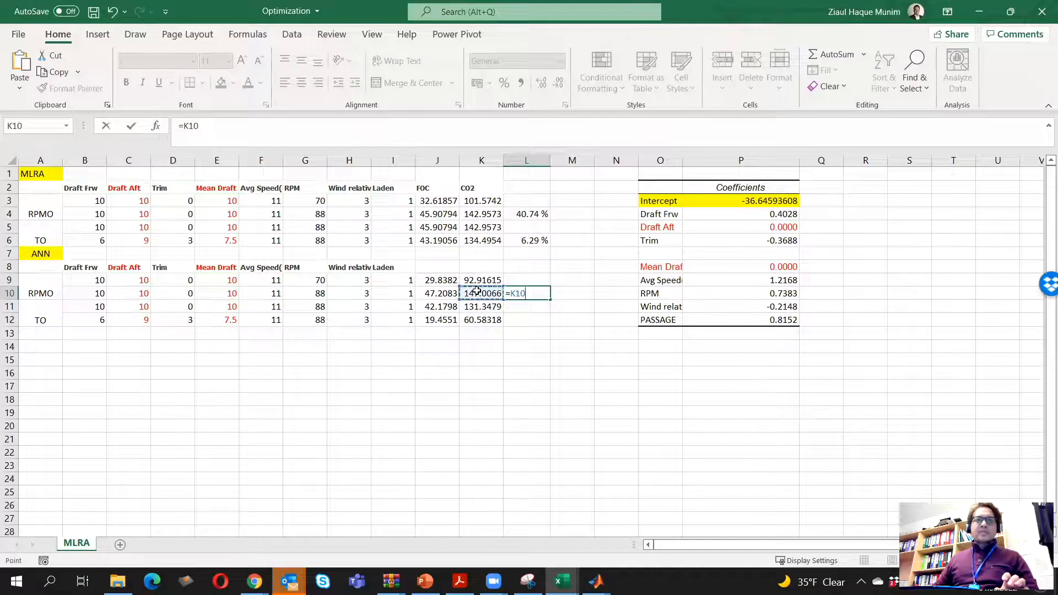
type("/")
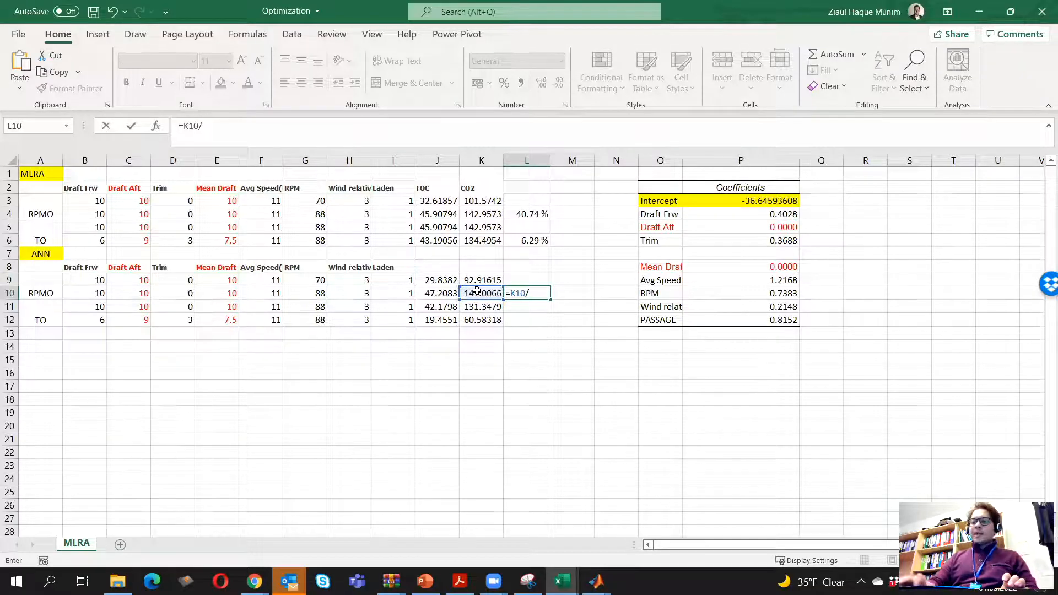
left_click(485, 280)
type("/")
left_click(486, 280)
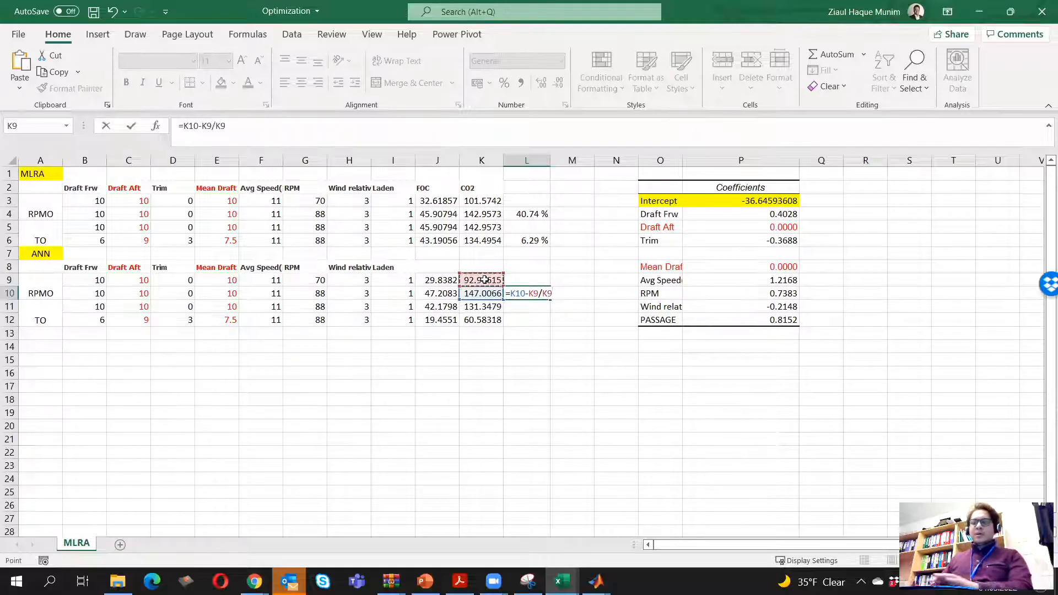
key("Return")
Compare the formula in cell L10 with the regression formula in L4 and check the CO2 values in K9 and K10
left_click(531, 293)
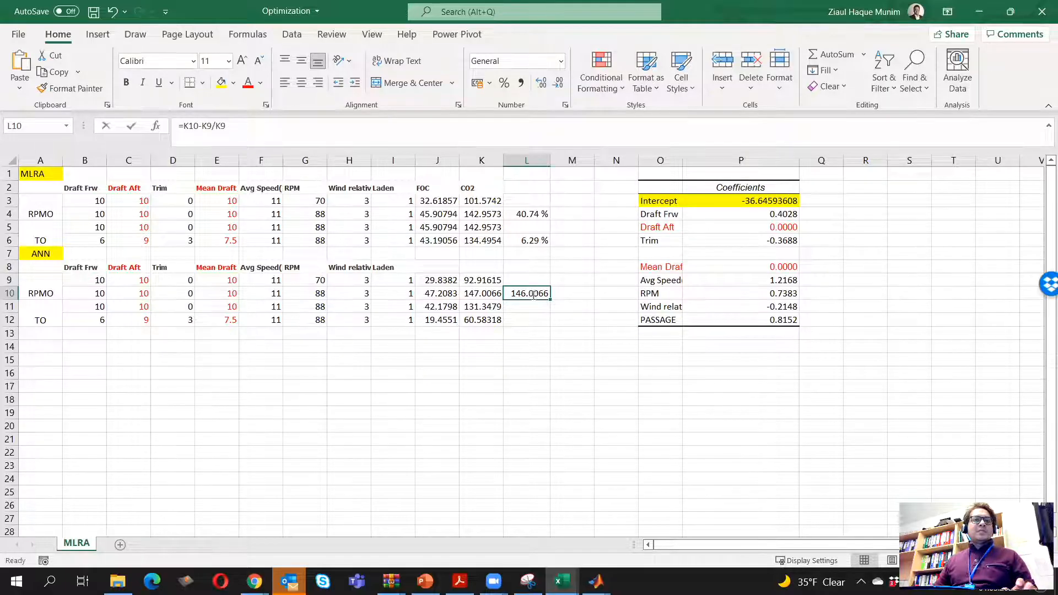
double_click(532, 294)
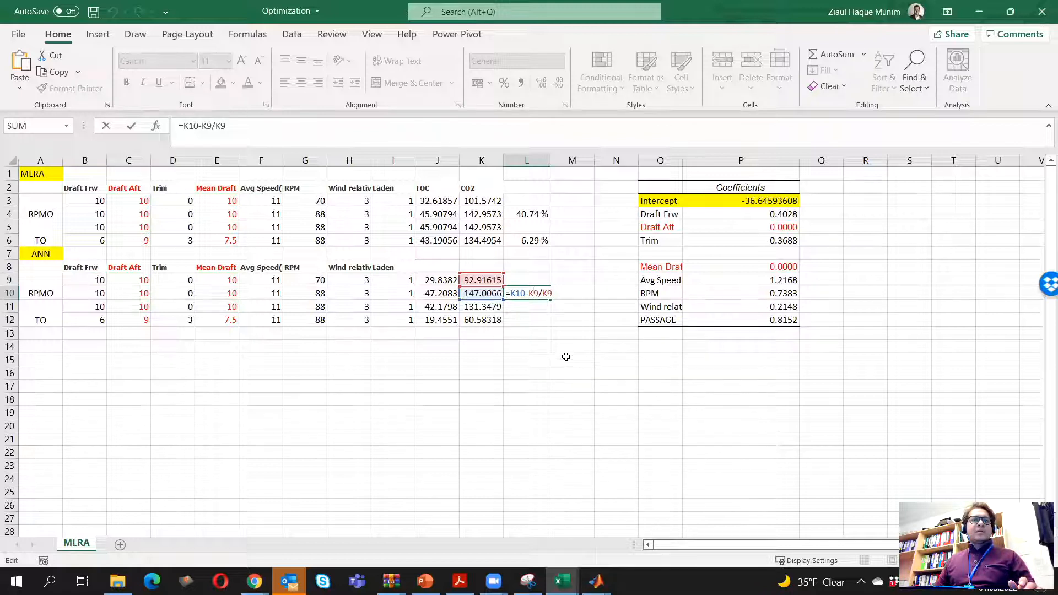
key("Escape")
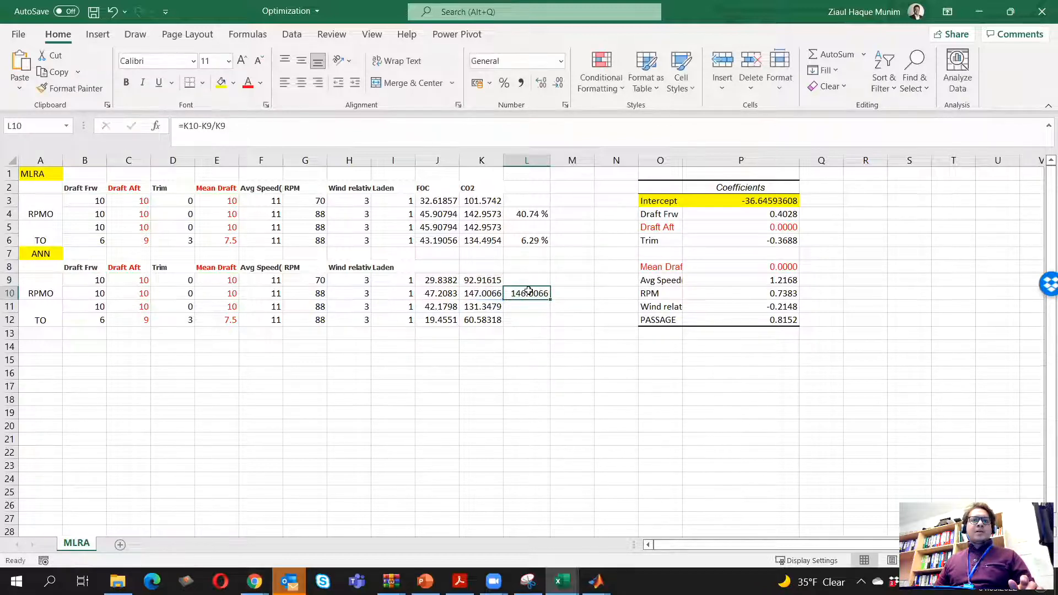
double_click(533, 216)
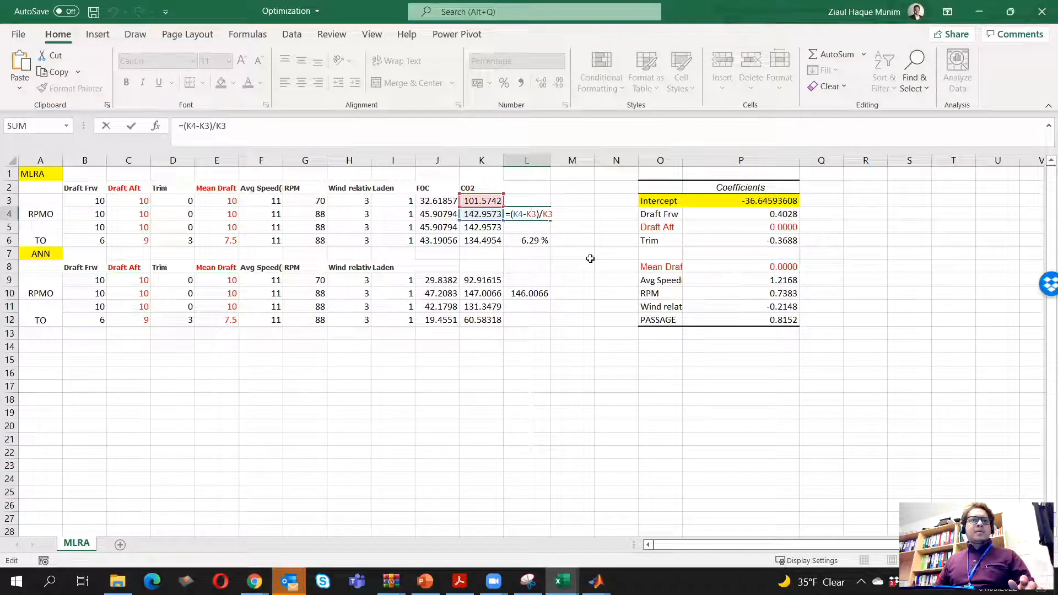
key("Escape")
left_click(538, 292)
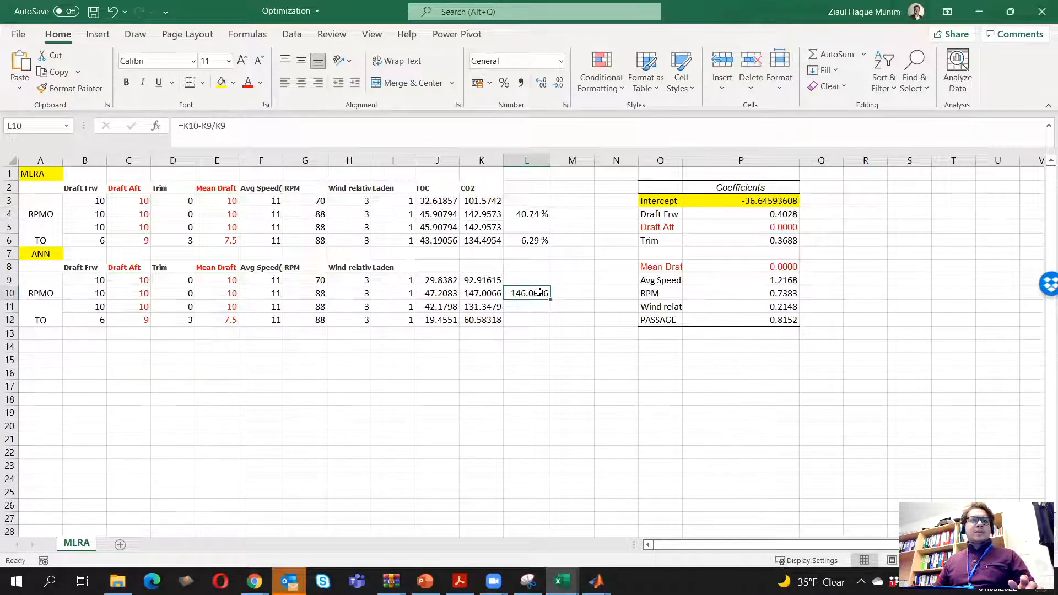
double_click(539, 293)
key("ctrl+Return")
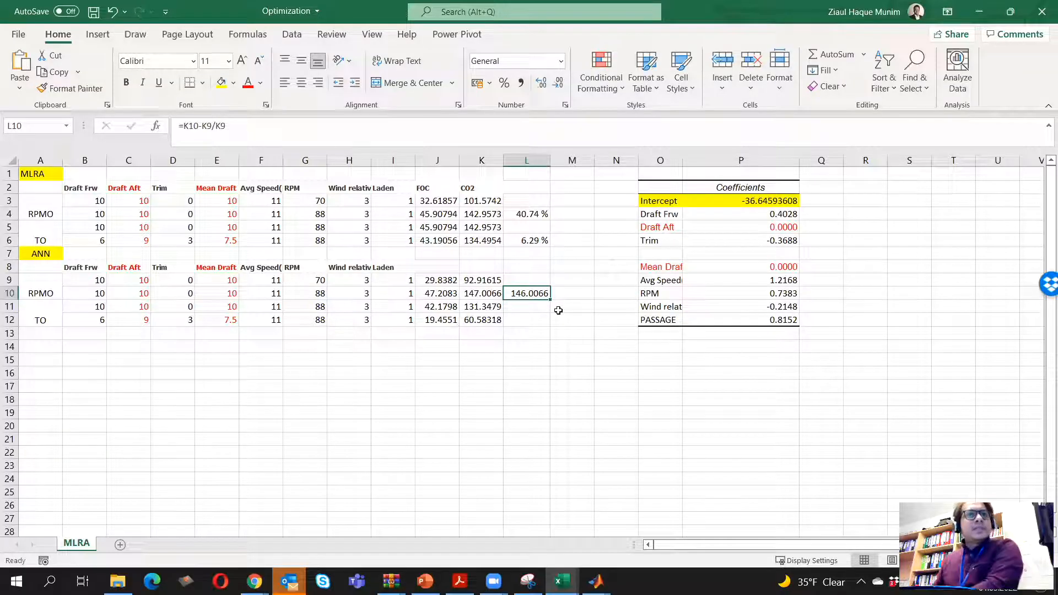
left_click(486, 279)
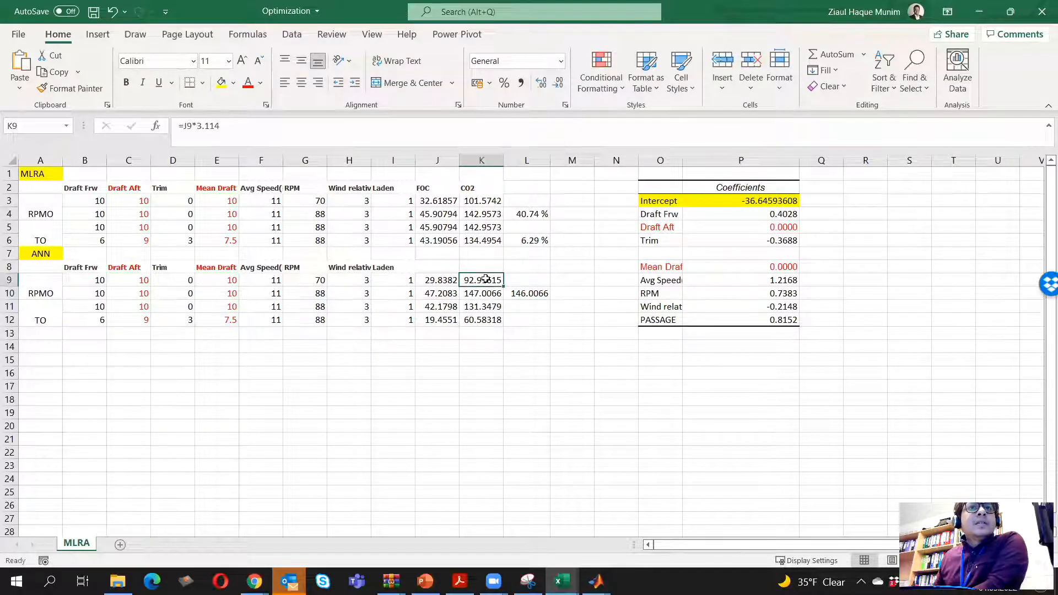
left_click_drag(485, 279, 485, 292)
left_click(533, 291)
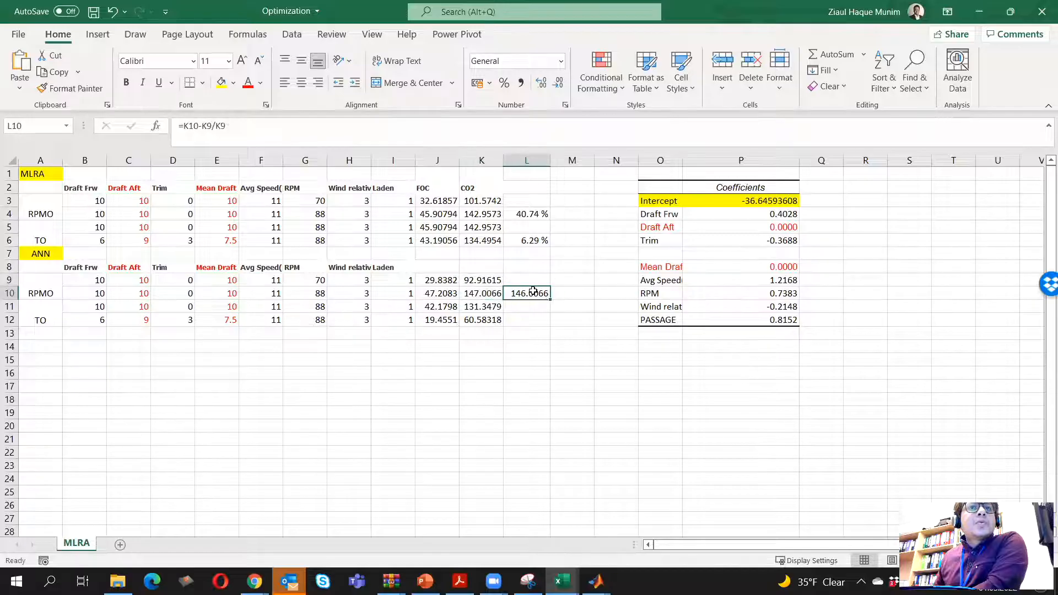
left_click(485, 280)
Add brackets around the subtraction in cell L10 so the formula reads =(K10-K9)/K9
double_click(527, 293)
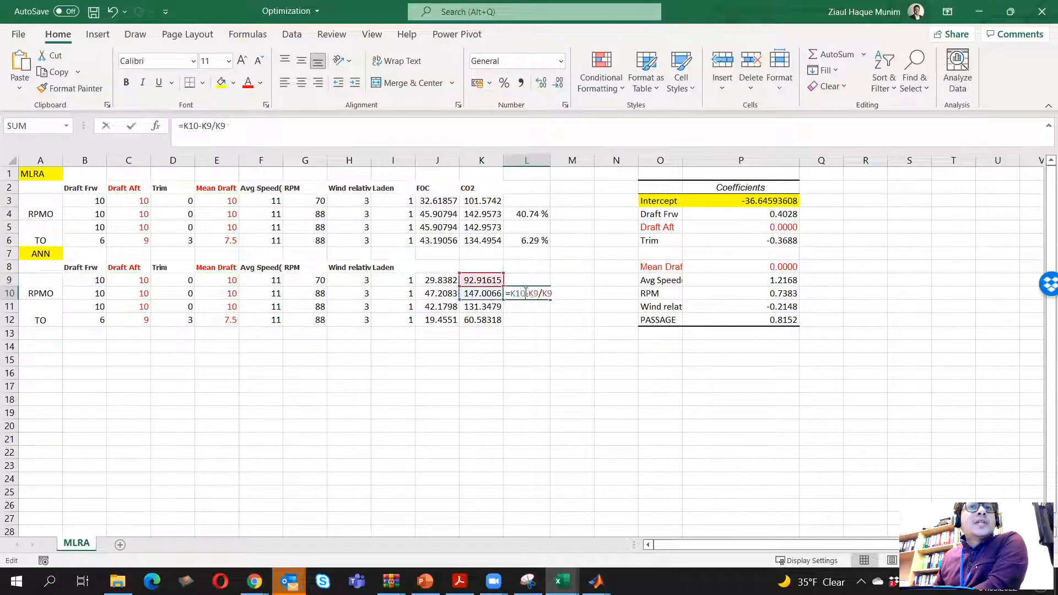
left_click(511, 294)
type("(")
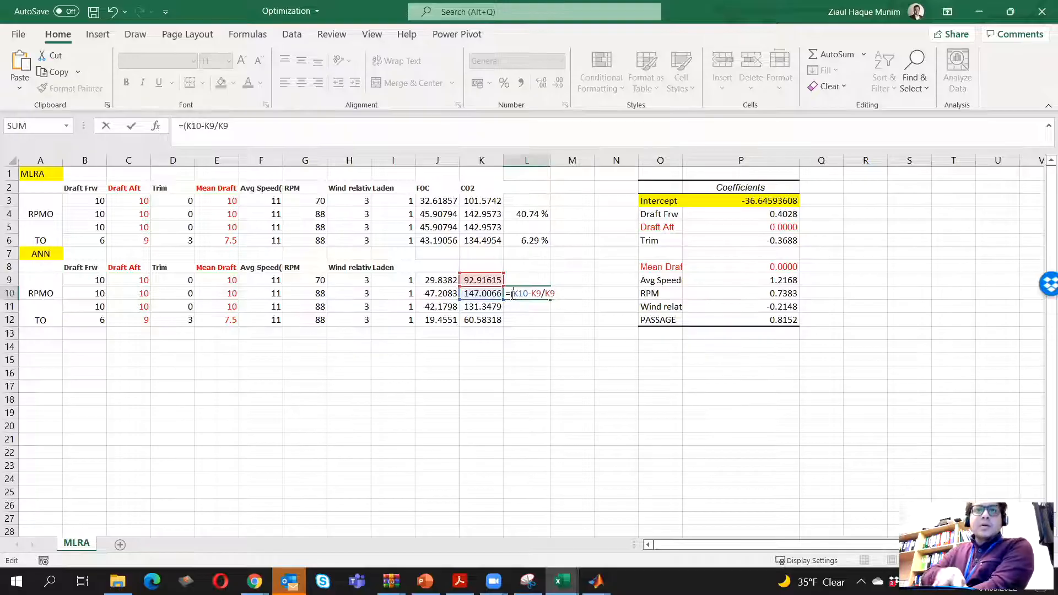
left_click(543, 294)
type(")")
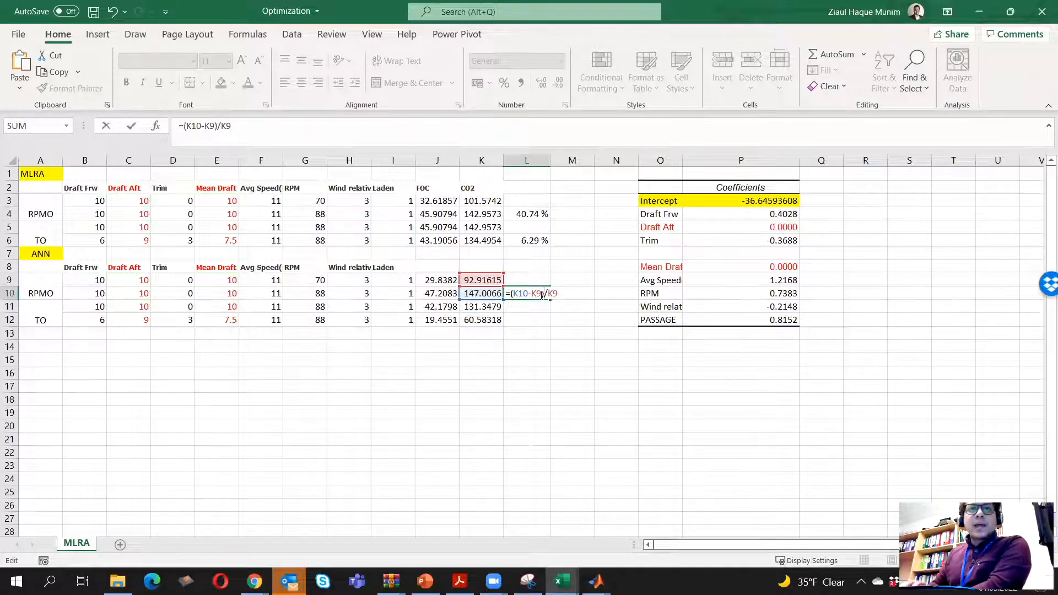
key("Return")
Format the RPMO change in cell L10 as Percentage
left_click(537, 294)
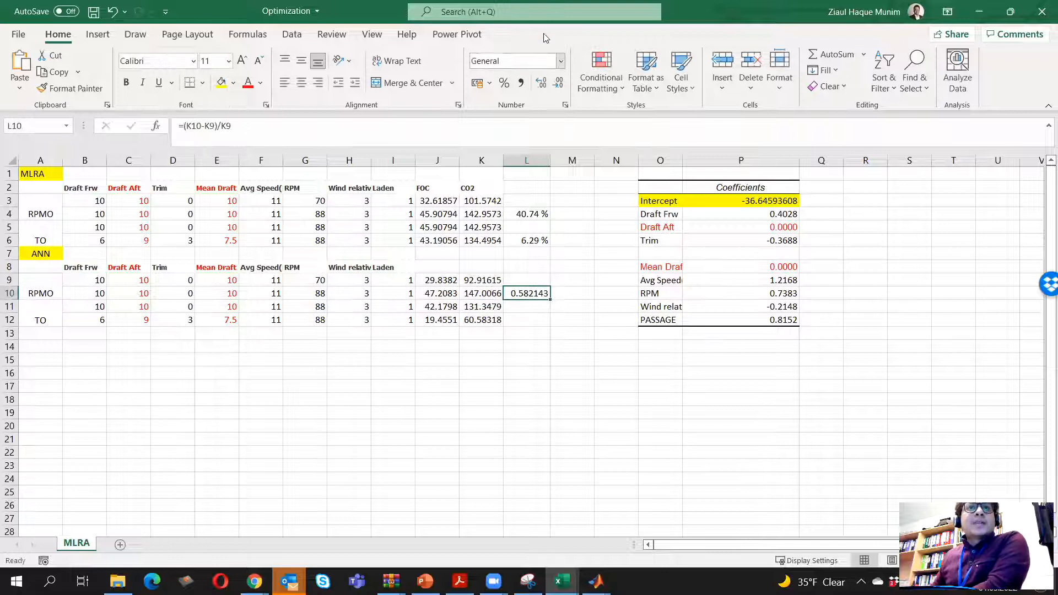
left_click(562, 62)
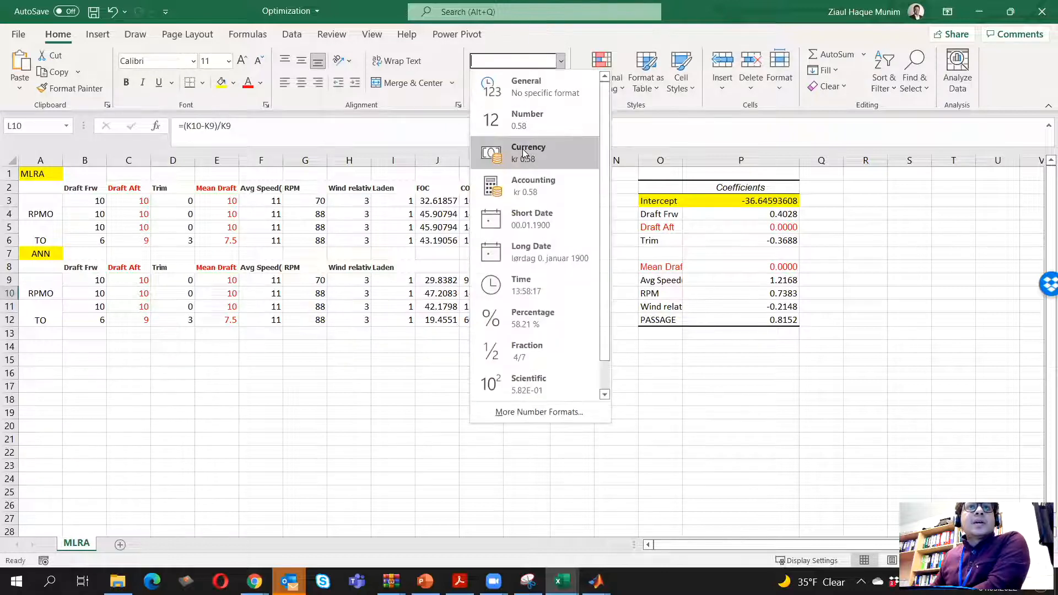
left_click(540, 320)
left_click(545, 361)
Enter the formula =(K11-K12)/K12 in cell L12 for the TO difference in CO2
left_click(532, 307)
left_click(538, 320)
type("=")
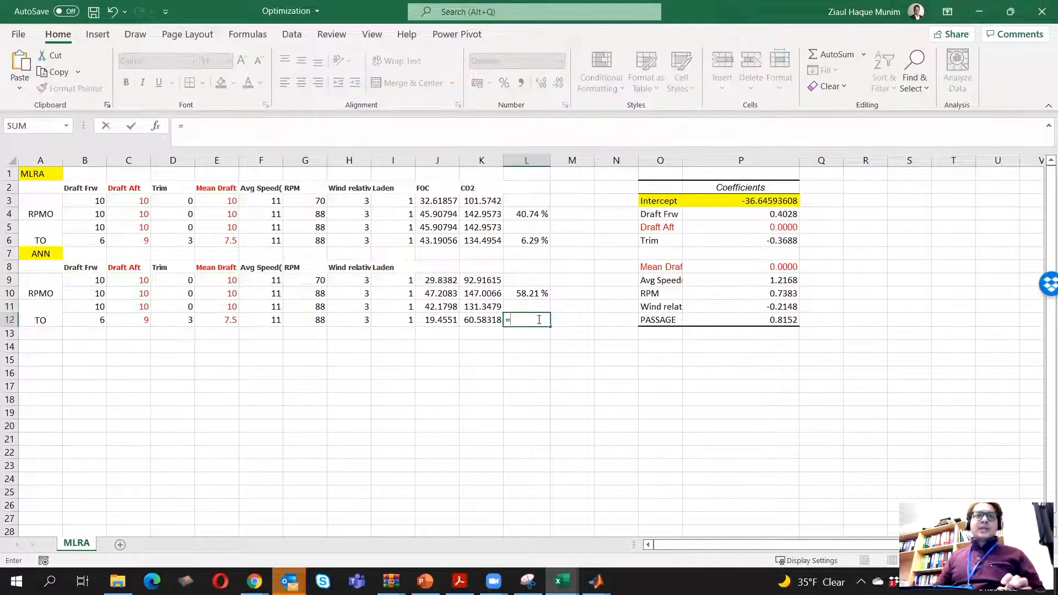
left_click(489, 307)
key("BackSpace")
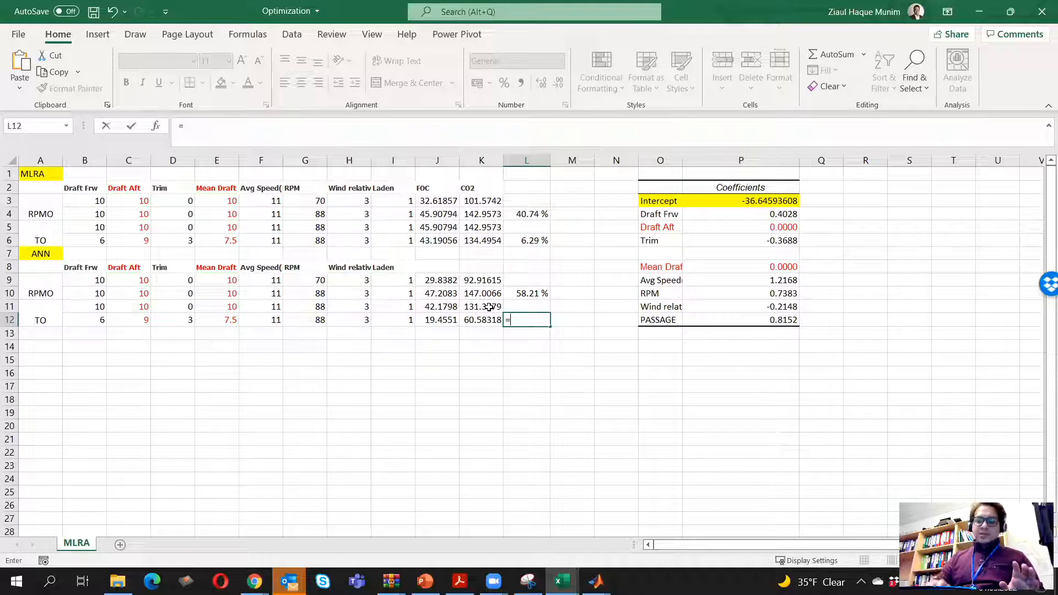
type("(")
left_click(489, 307)
type("-")
left_click(485, 320)
type(")/")
left_click(486, 319)
key("Return")
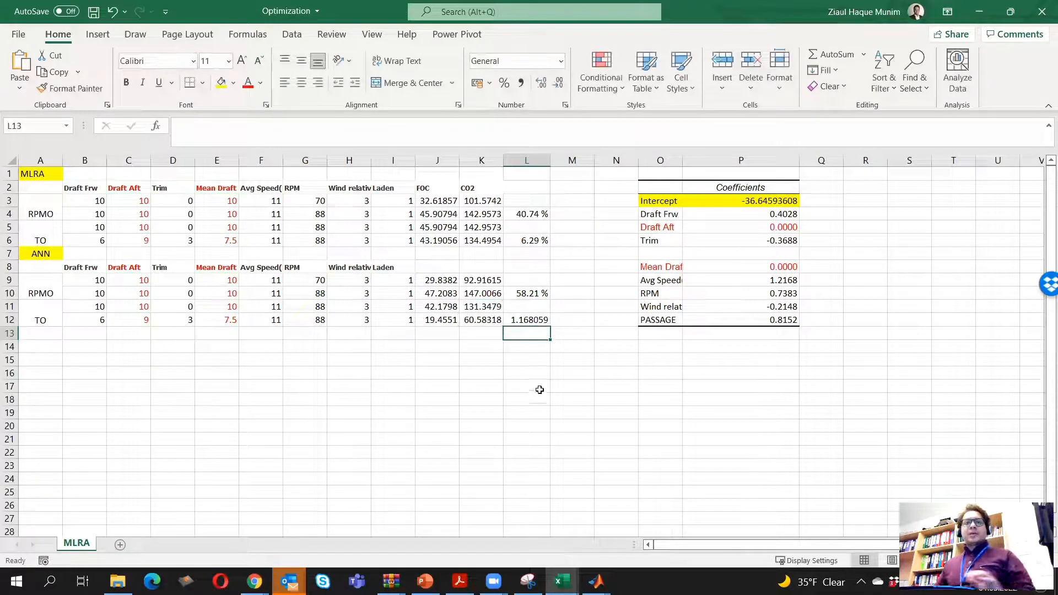
Format the TO difference in cell L12 as Percentage
left_click(534, 321)
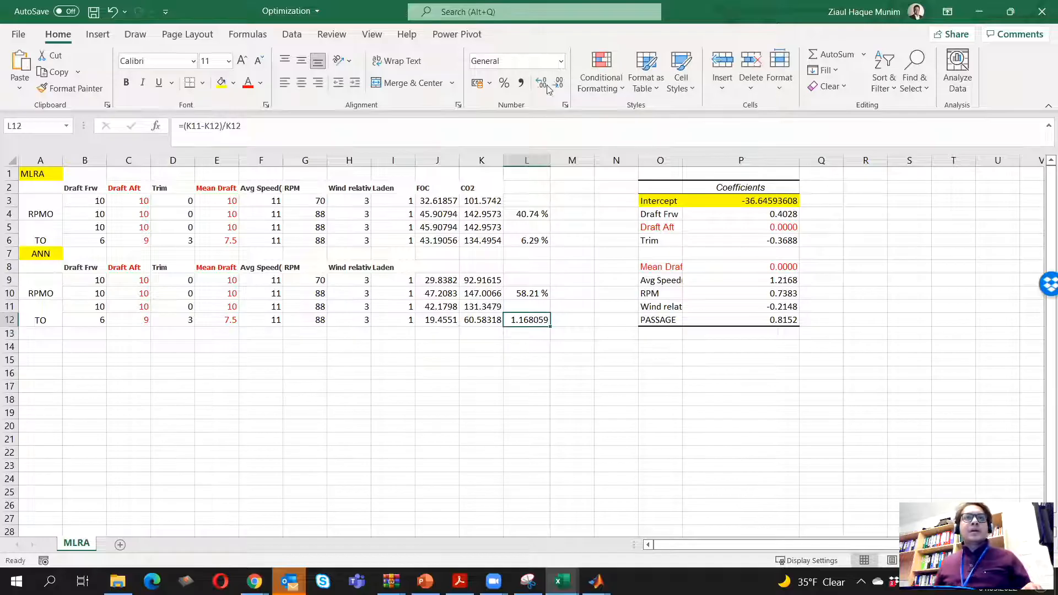
left_click(543, 61)
left_click(561, 61)
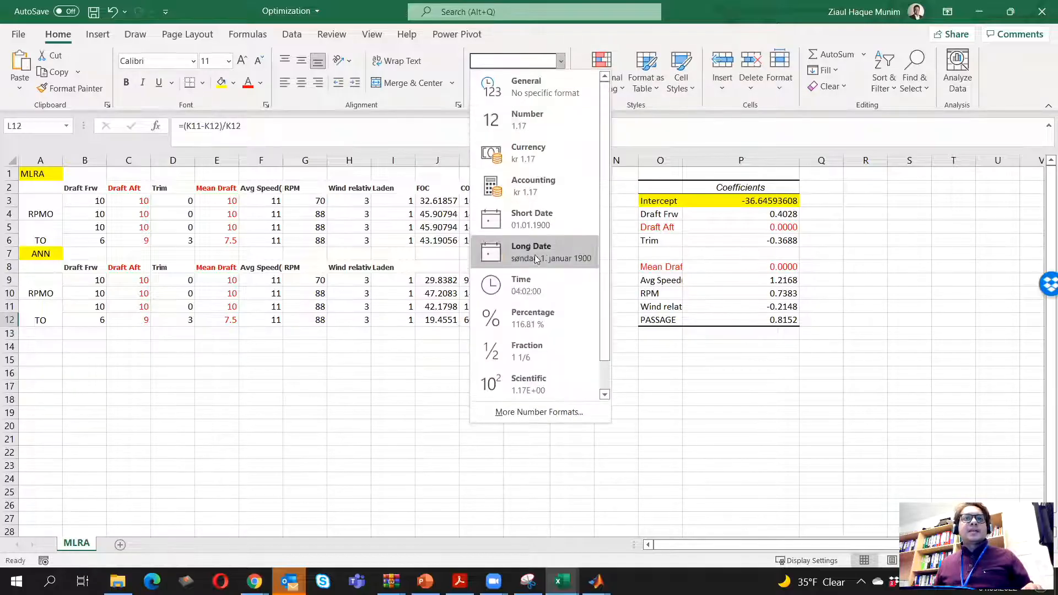
left_click(529, 325)
Check the ANN fuel and CO2 values in J12 and K12 and the L12 formula against the regression fuel formula in J6
left_click(491, 319)
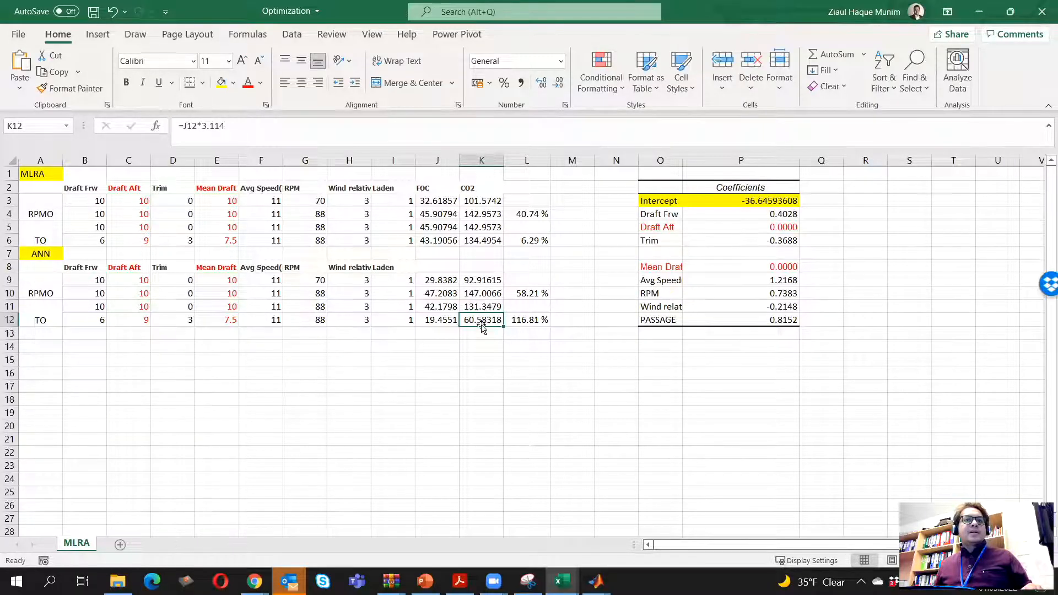
left_click(445, 324)
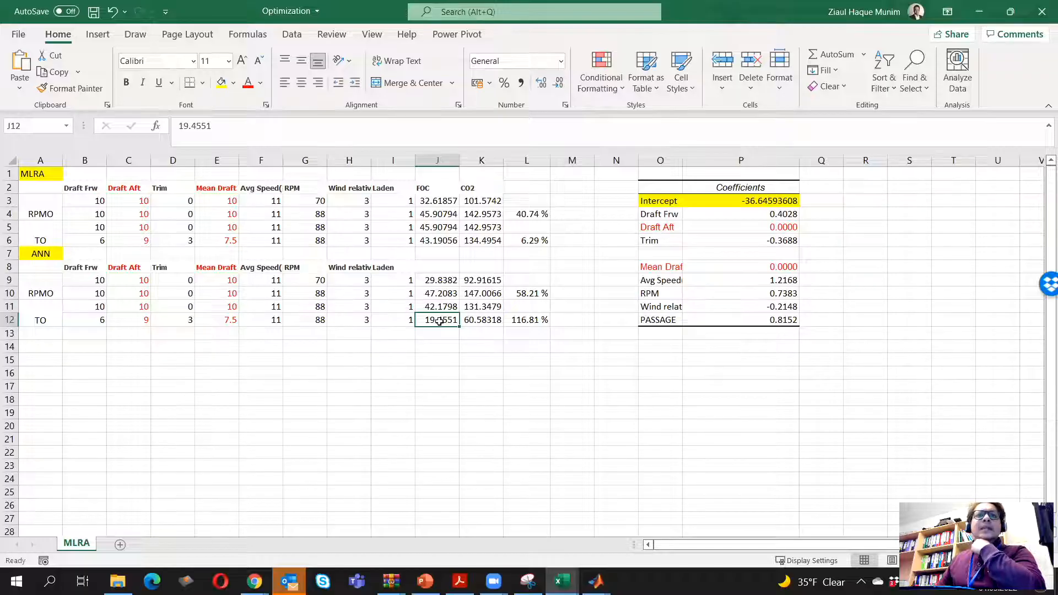
left_click(509, 320)
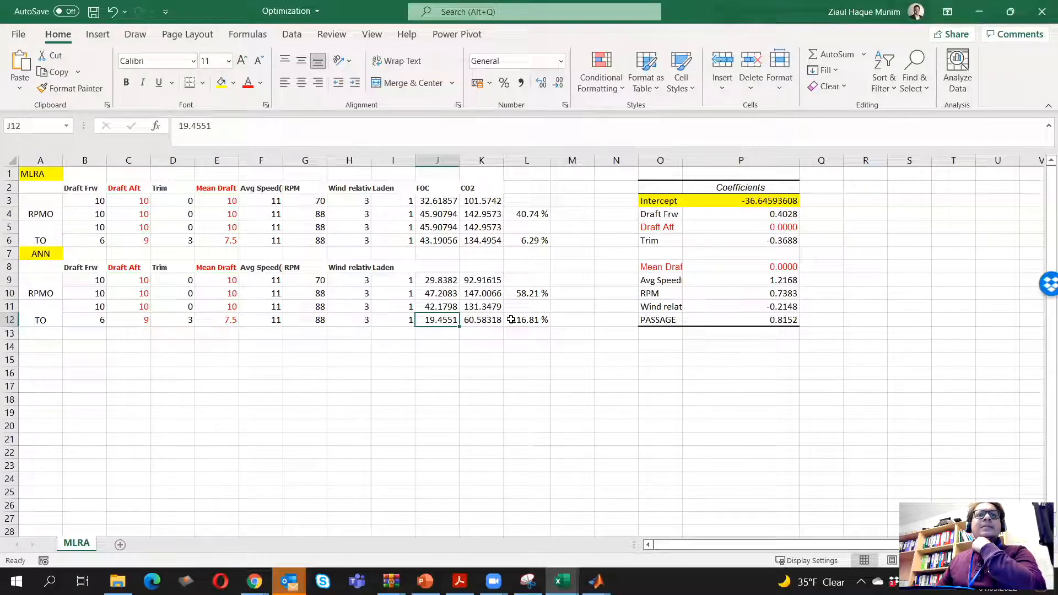
left_click(433, 241)
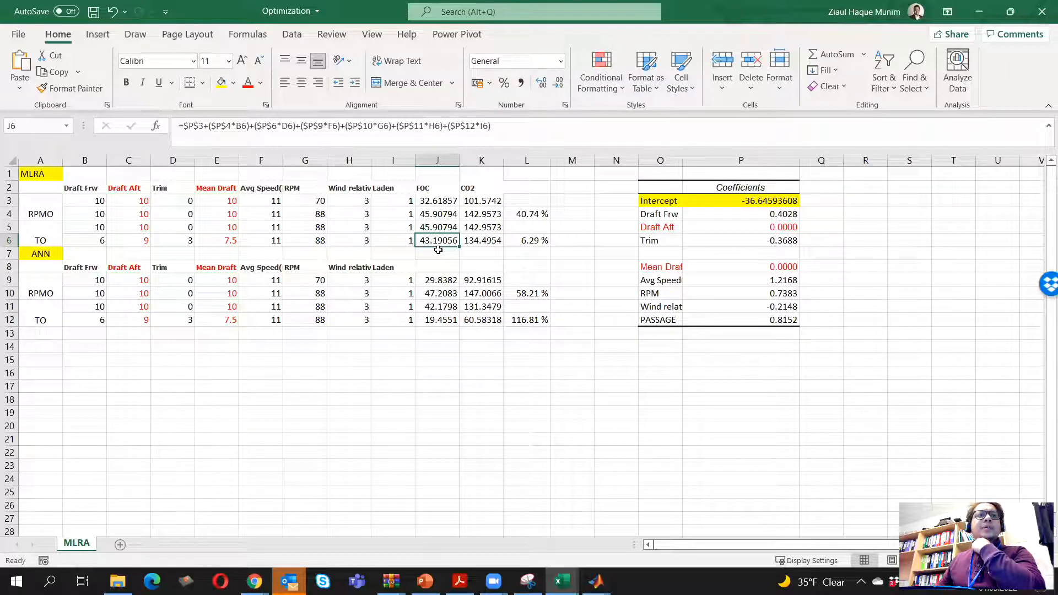
left_click(433, 320)
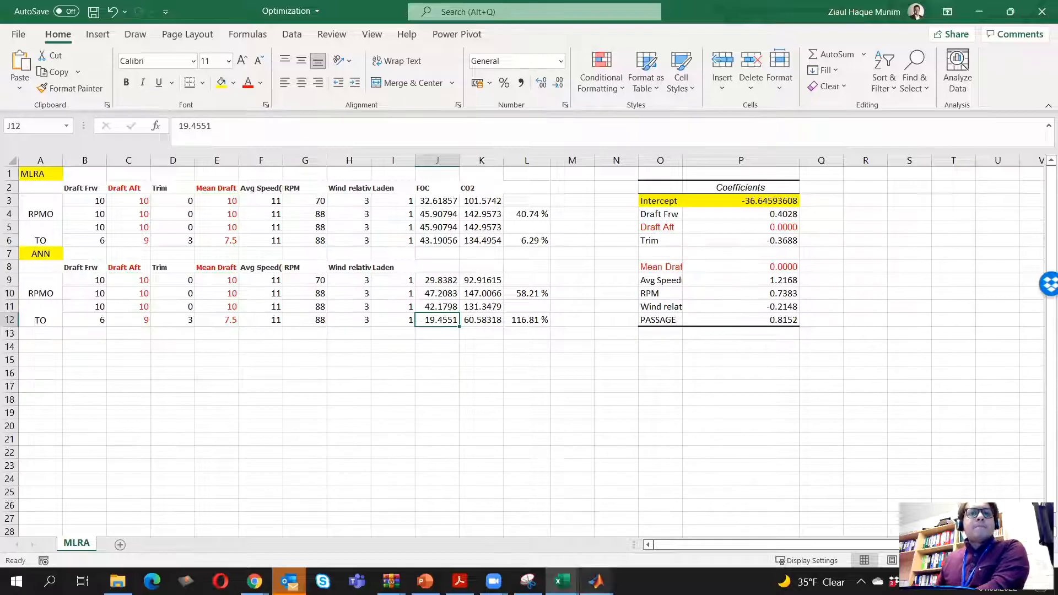
Switch to MATLAB and inspect the out-of-sample inputs in the optimizationmatlab1 variable, then close the variable view
mouse_move(596, 582)
left_click(567, 521)
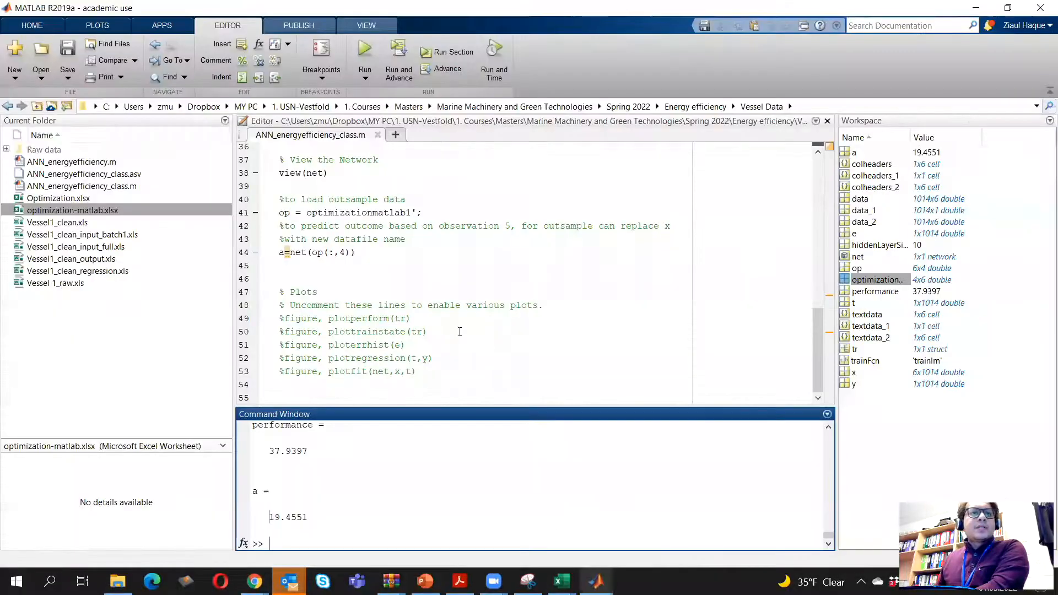
left_click(386, 265)
scroll(392, 262, "up", 3)
double_click(863, 282)
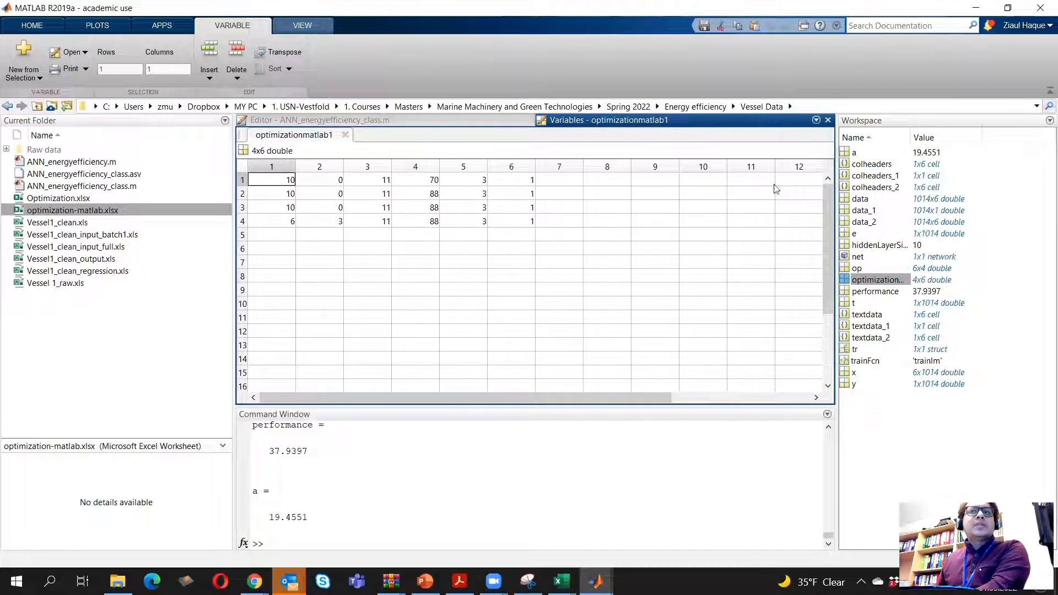
left_click(828, 119)
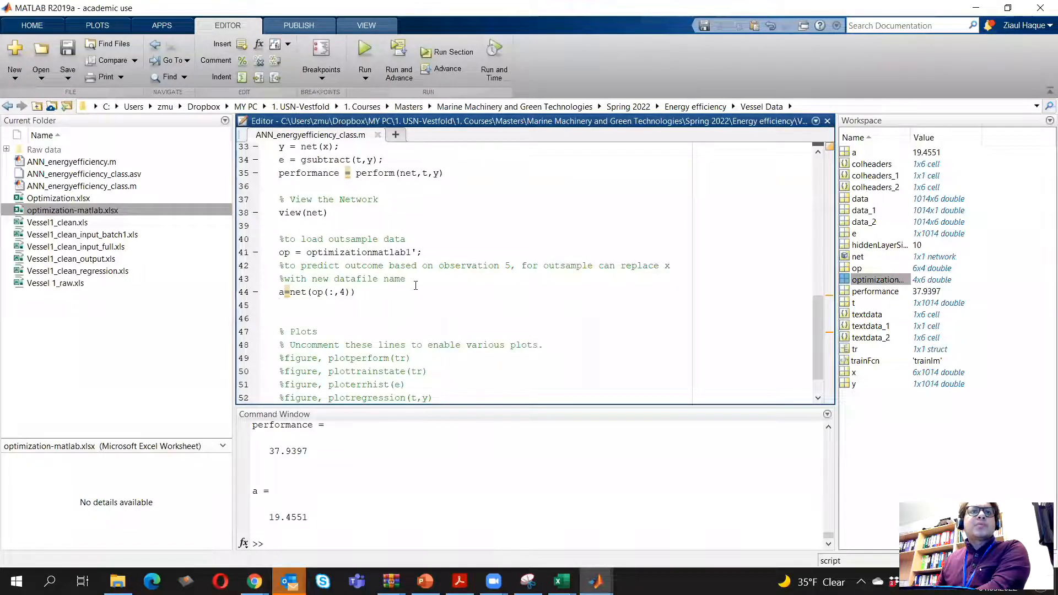
Rerun the ANN_energyefficiency_class.m script to retrain the network for observation 4, and close the network view and training windows
left_click(367, 52)
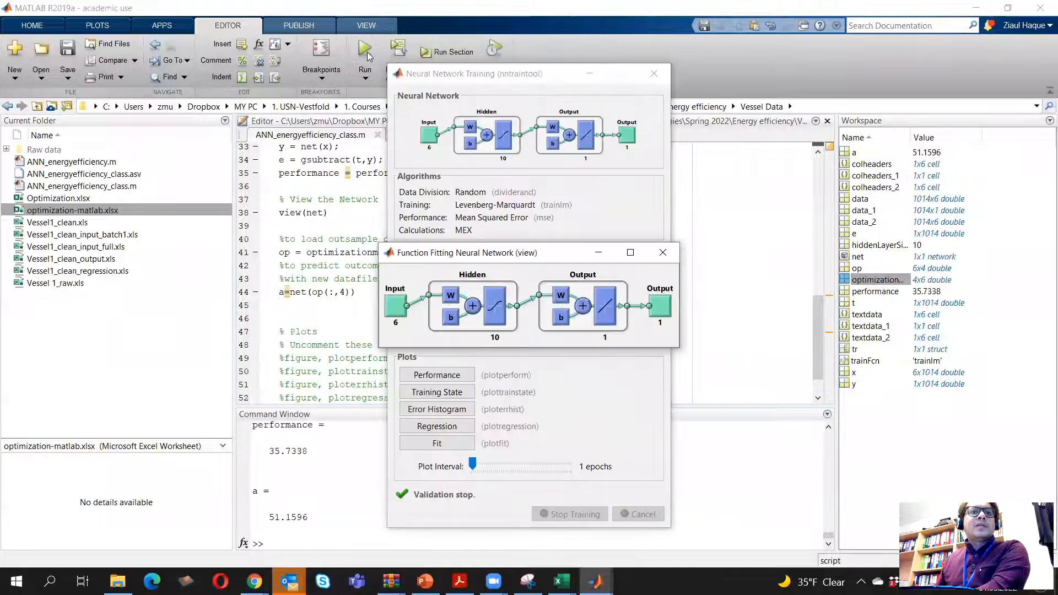
left_click(662, 261)
left_click(654, 73)
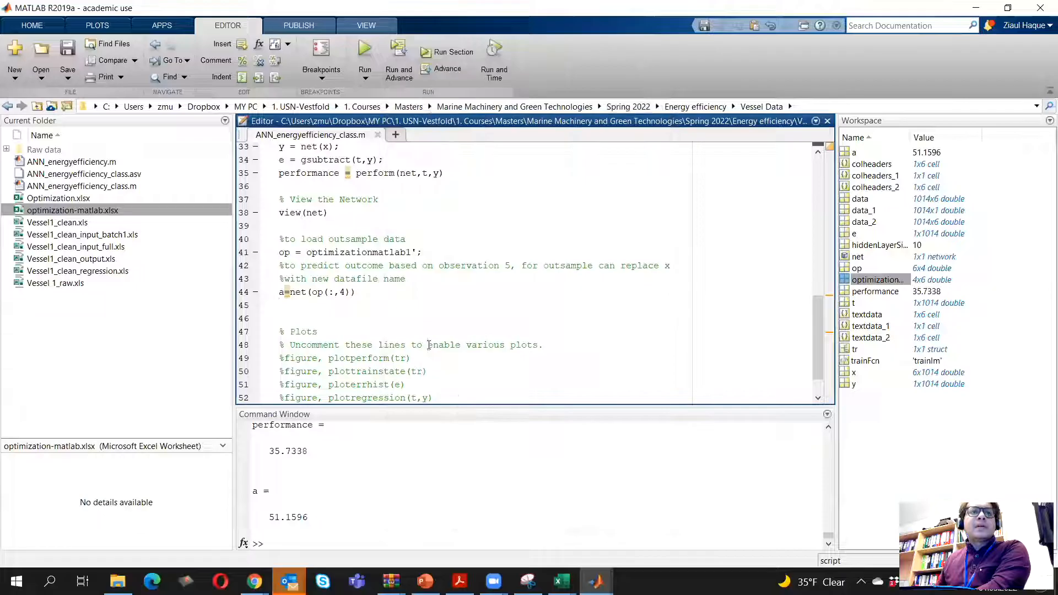
Copy the predicted value 51.1596 from the MATLAB output into cell J12 of the Optimization workbook in Excel
scroll(406, 449, "down", 1)
left_click_drag(270, 518, 308, 518)
right_click(289, 520)
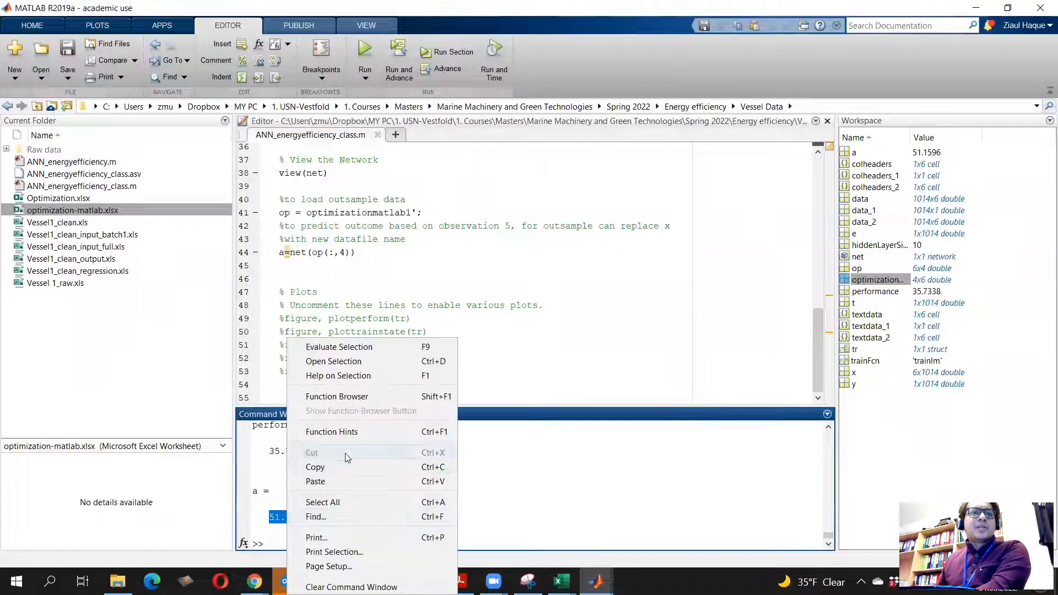
left_click(347, 467)
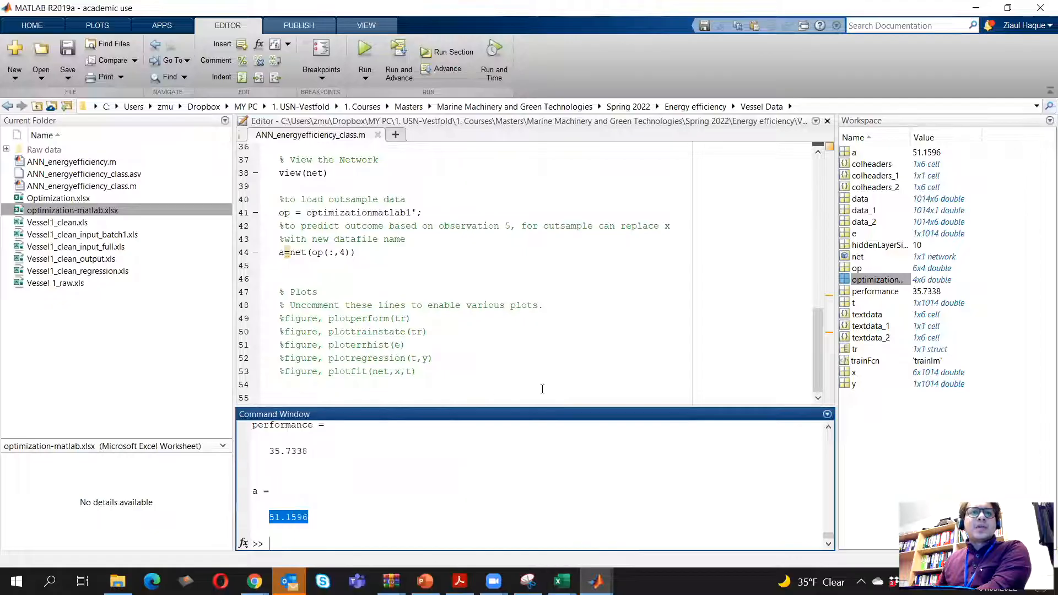
left_click(272, 478)
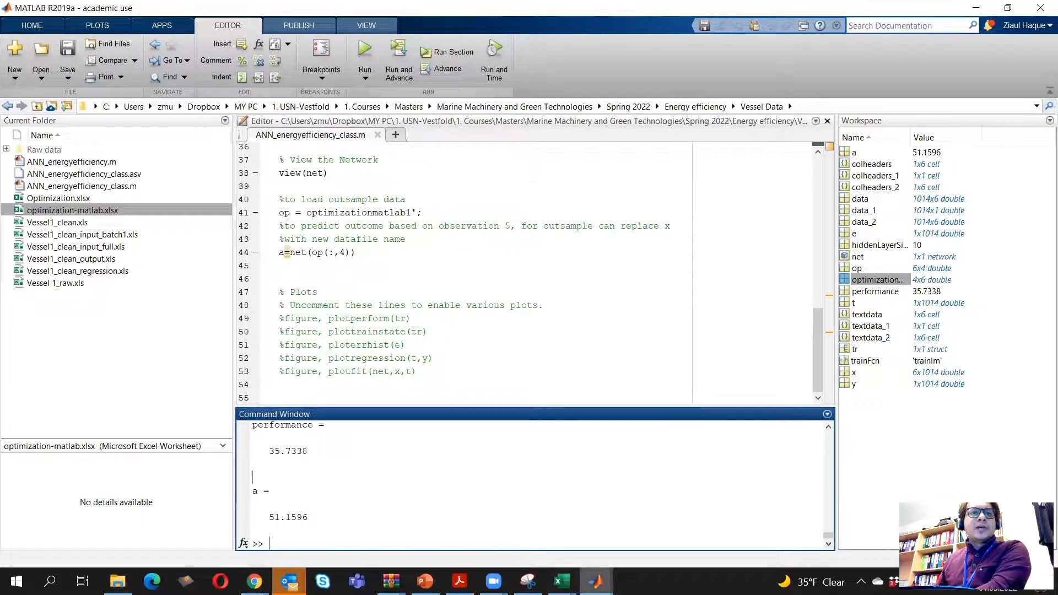
left_click(562, 581)
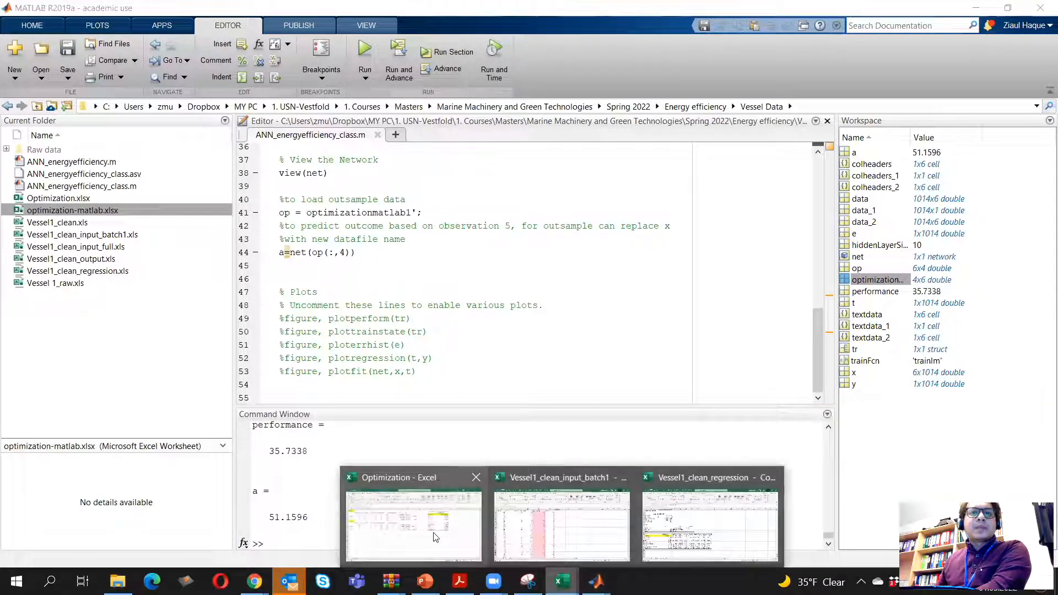
left_click(419, 516)
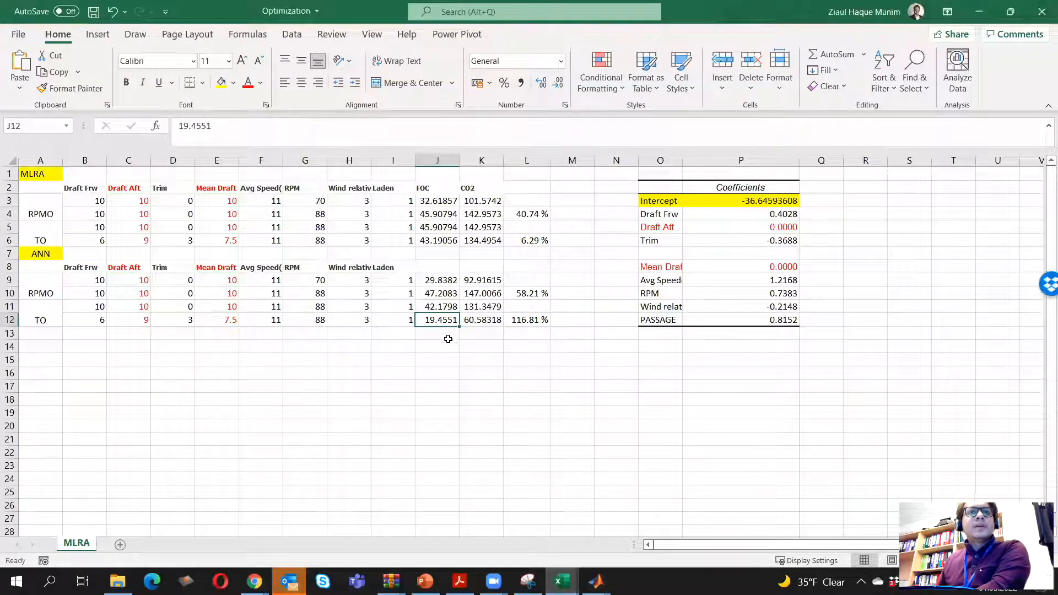
right_click(444, 322)
left_click(477, 266)
left_click(427, 449)
left_click(438, 322)
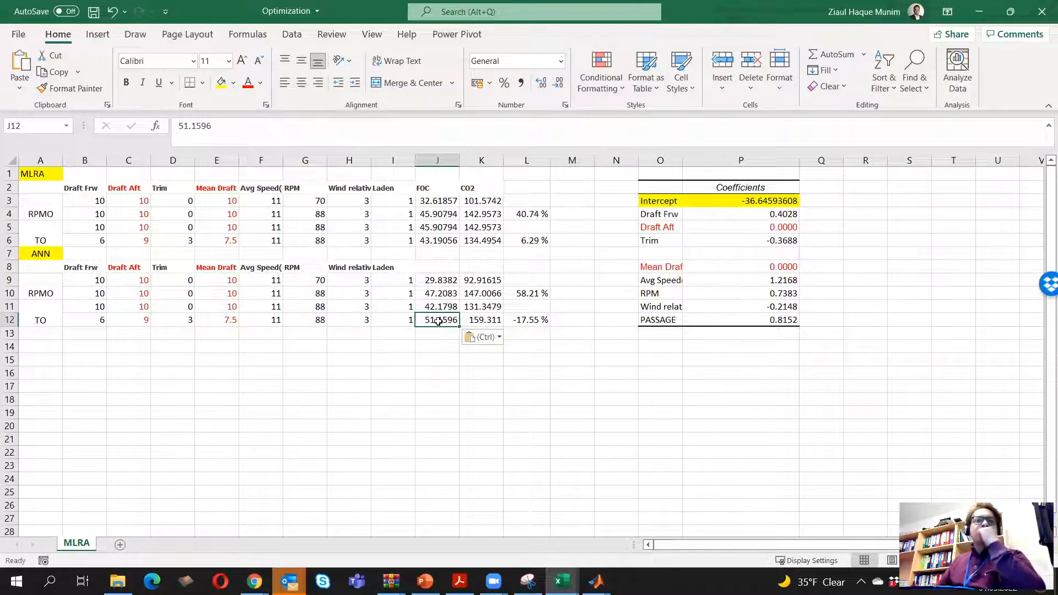
left_click(435, 382)
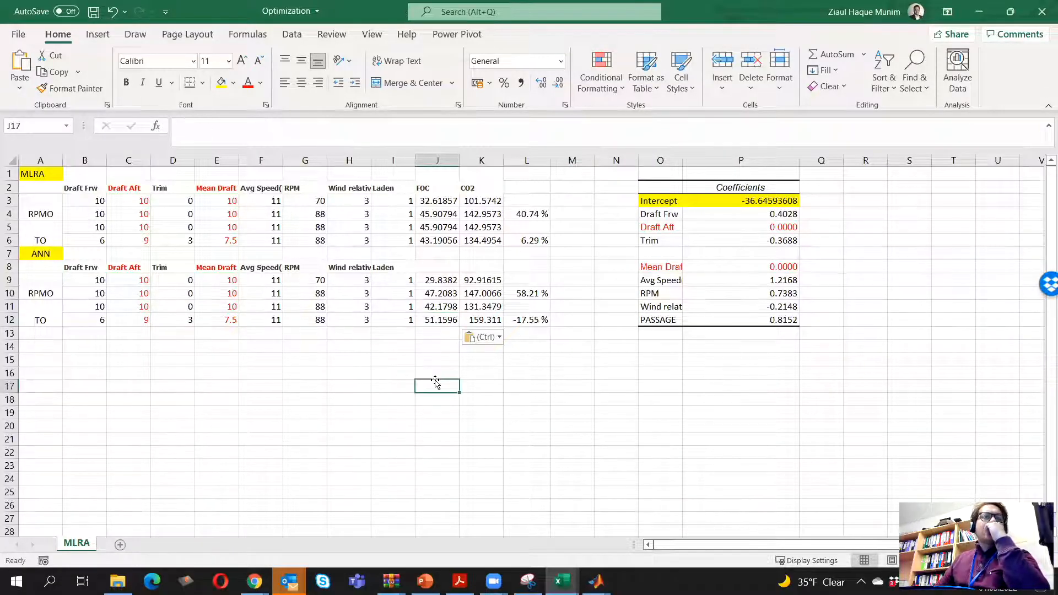
Return to MATLAB, retrain the network for another observation 4 prediction, and close both result windows
mouse_move(597, 582)
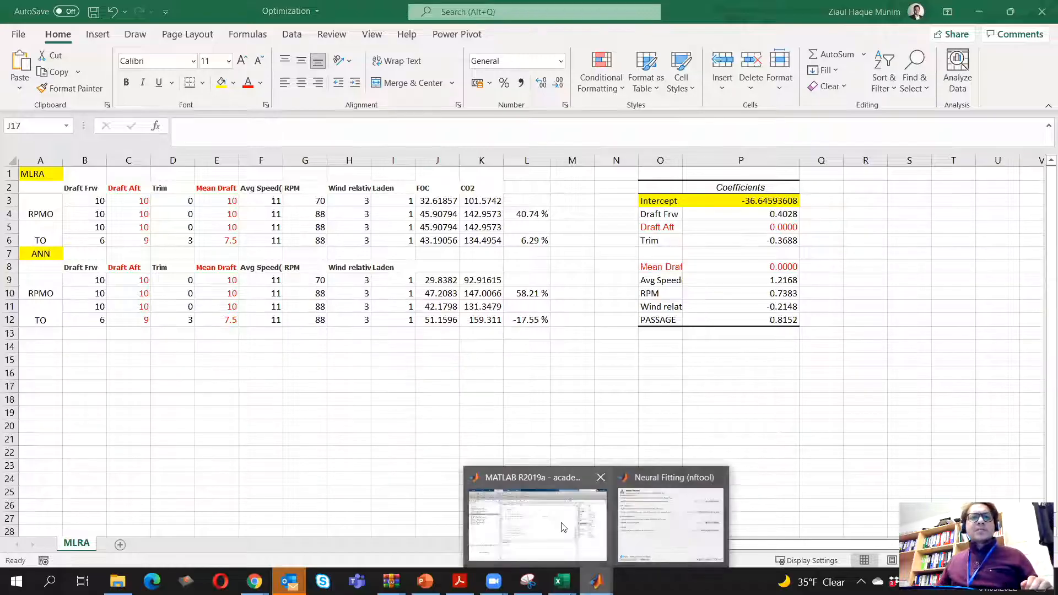
left_click(567, 524)
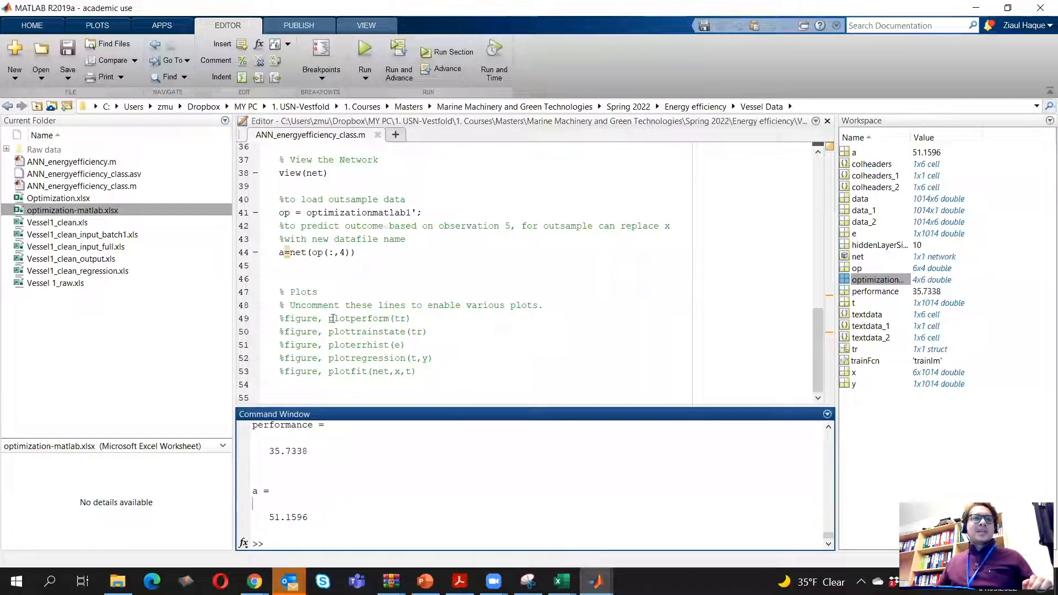
left_click(361, 253)
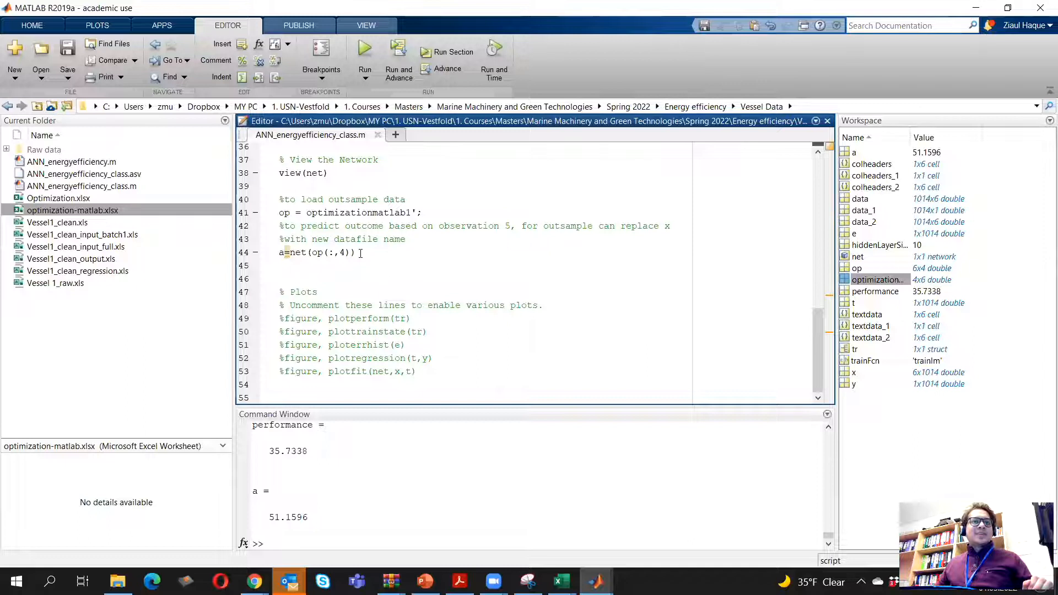
left_click(365, 55)
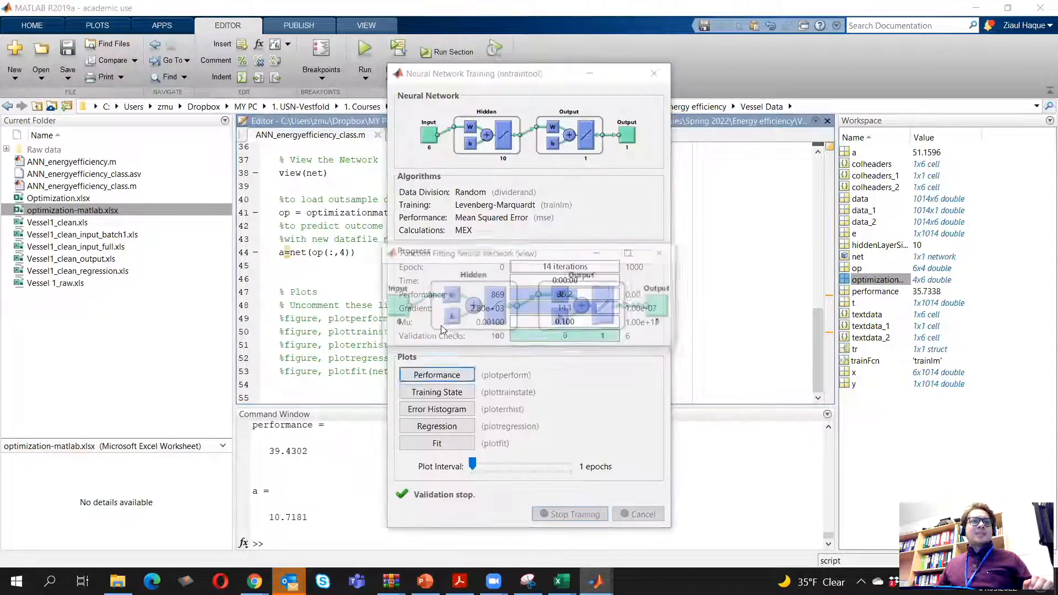
left_click(663, 253)
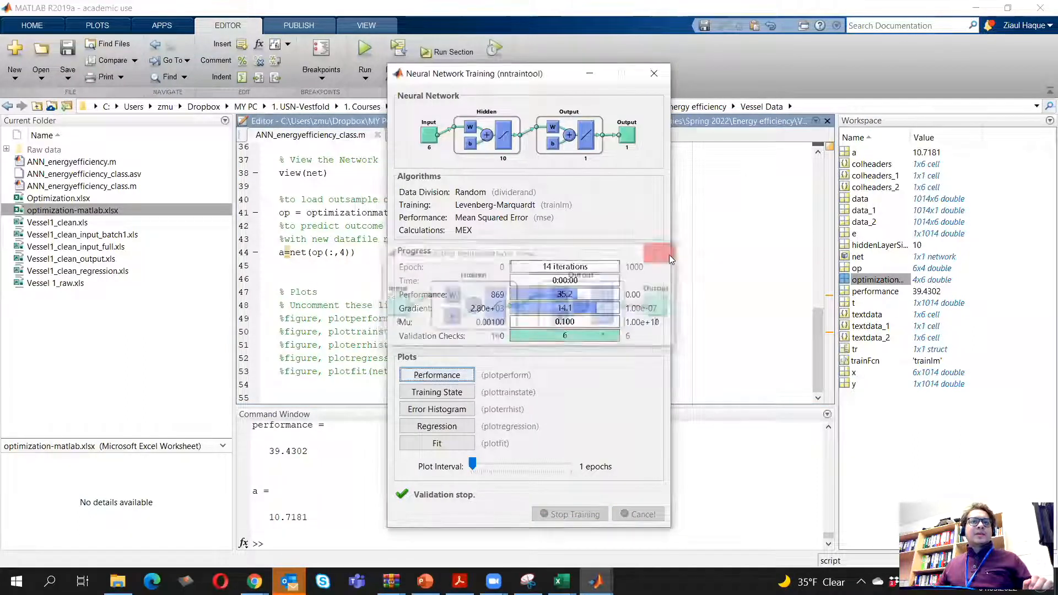
left_click(654, 73)
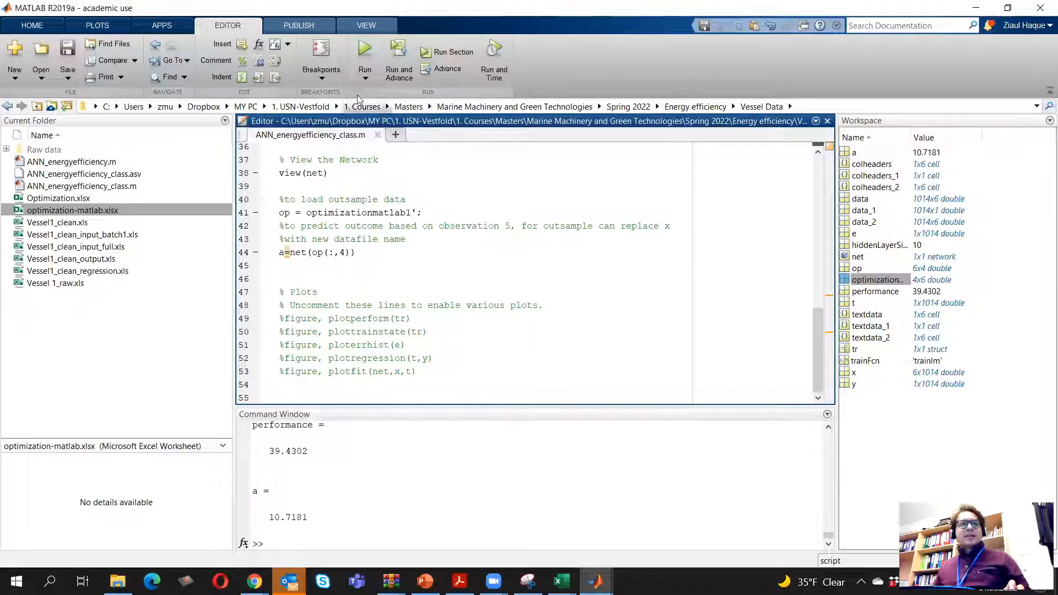
Run the network script once more for a new observation 4 prediction and dismiss the network view and training windows
left_click(365, 50)
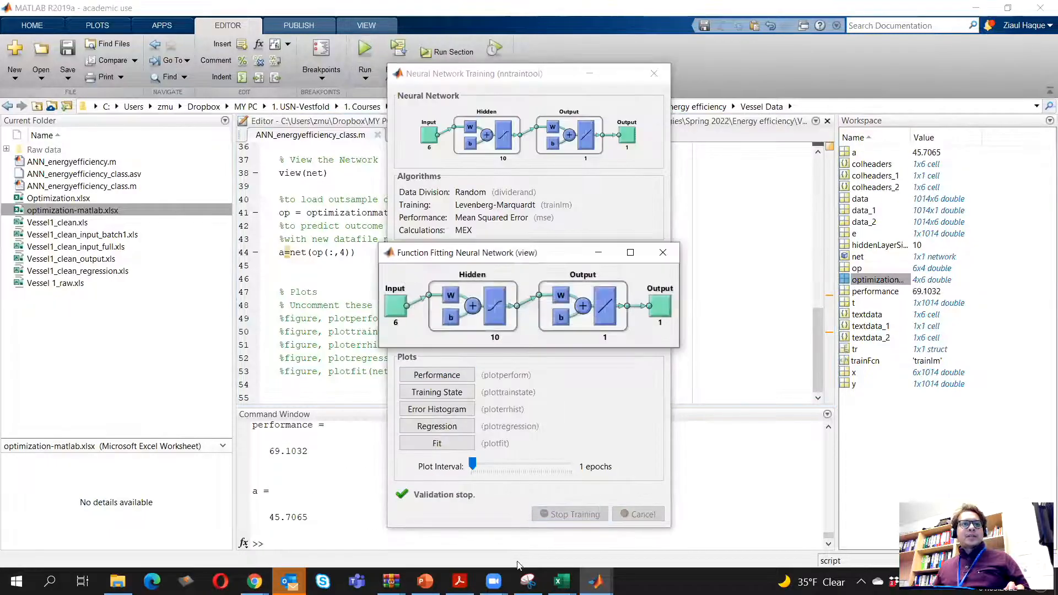
left_click(673, 252)
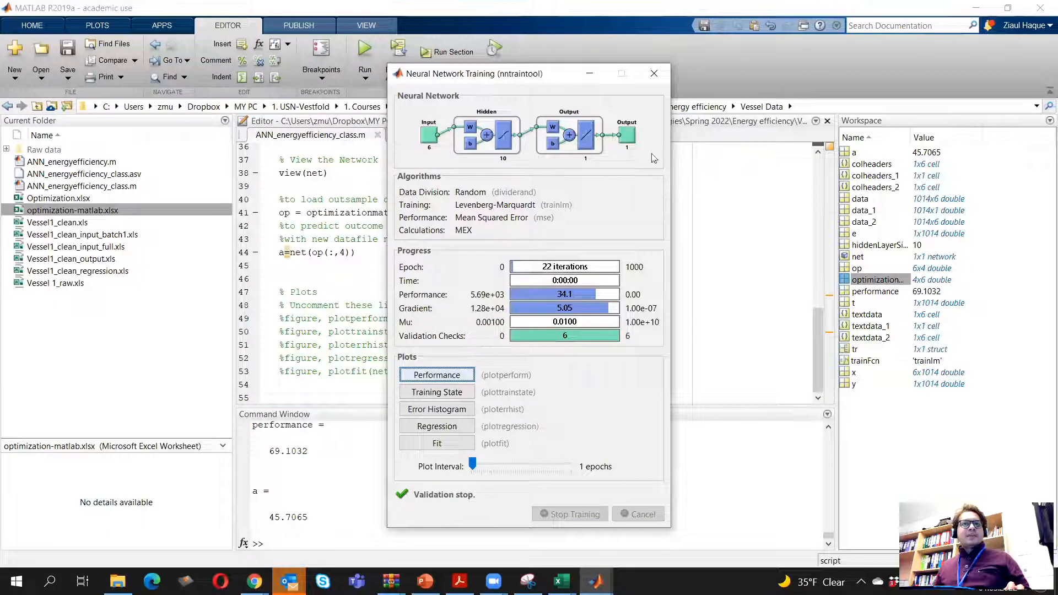
left_click(654, 73)
Copy the new prediction 45.7065 from MATLAB and paste it over the TO fuel consumption in cell J12 in Excel
left_click_drag(270, 517, 328, 525)
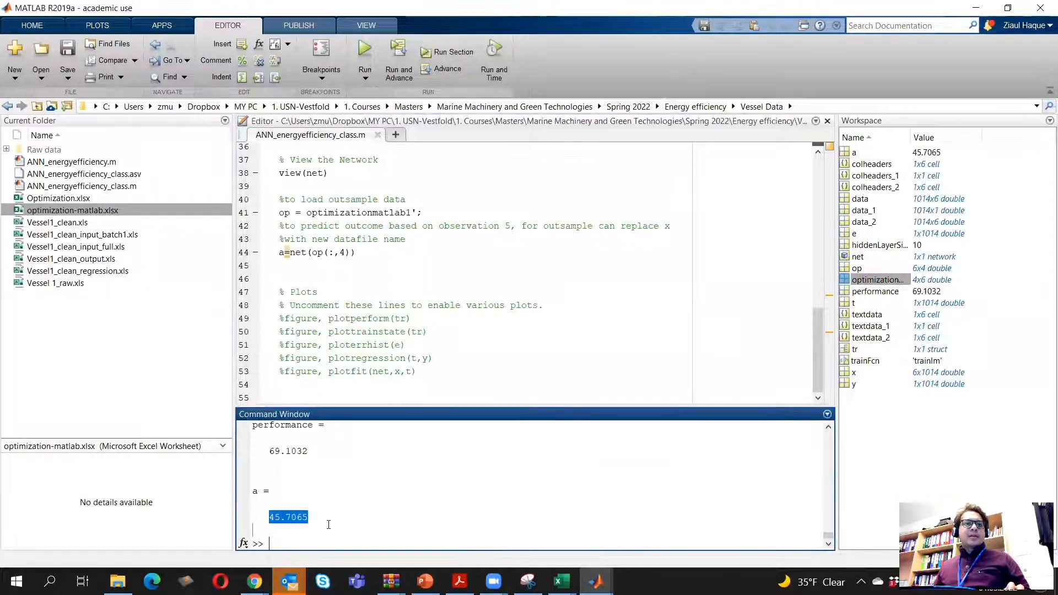
right_click(293, 526)
left_click(331, 466)
key("alt+Tab")
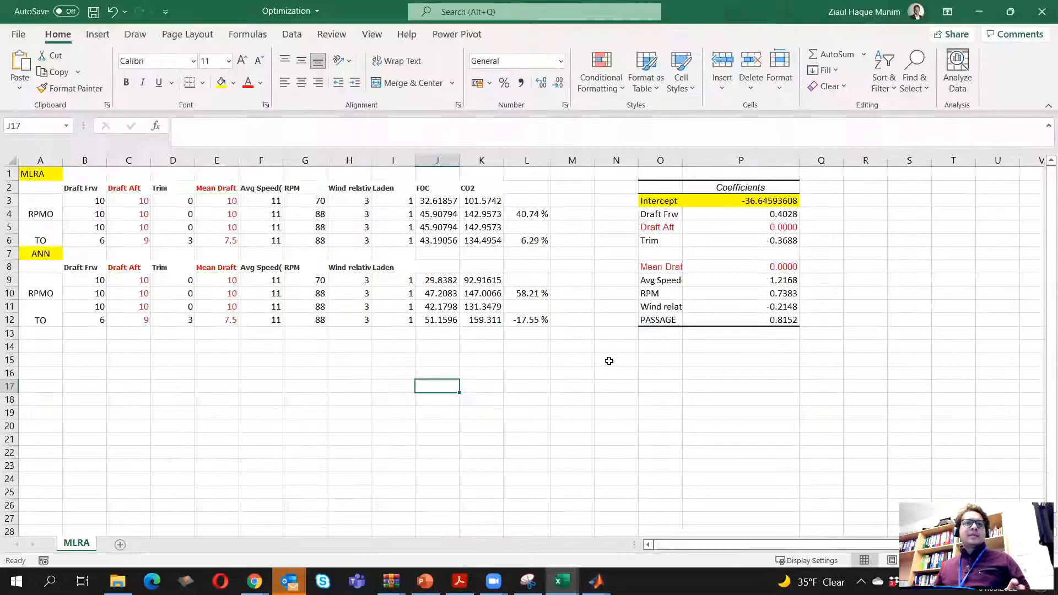
left_click(437, 321)
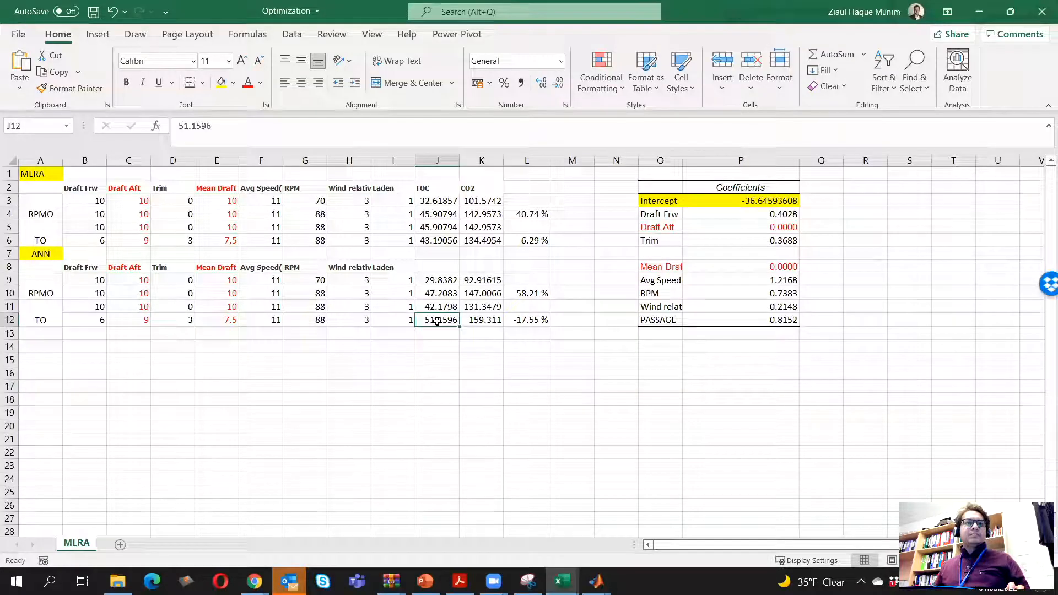
right_click(438, 321)
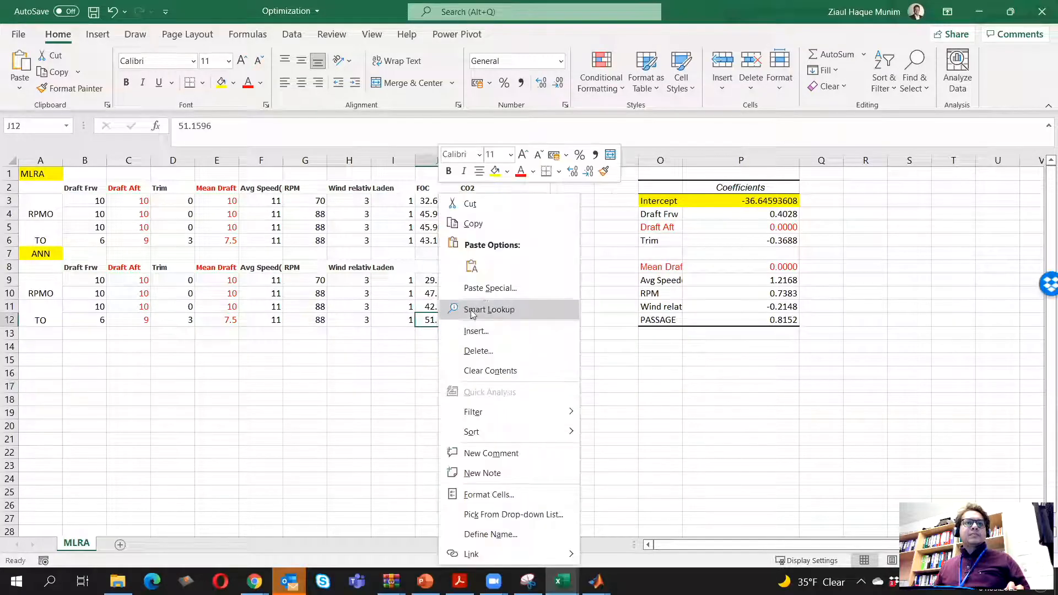
left_click(470, 270)
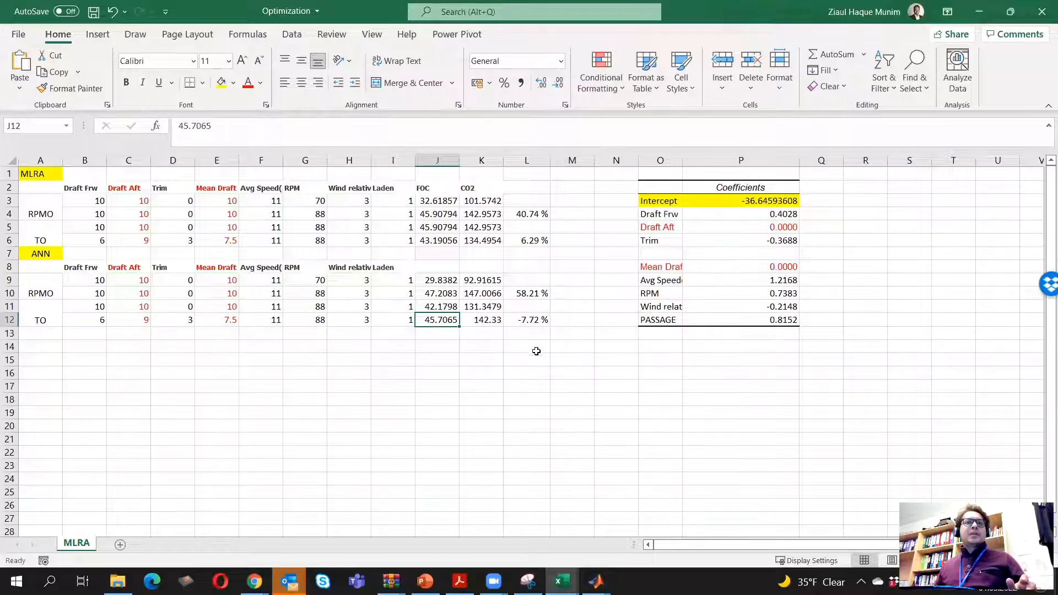
Review the L12 percentage formula and the ANN value in J12, and compare with the regression fuel consumption in J3:J6
left_click(536, 319)
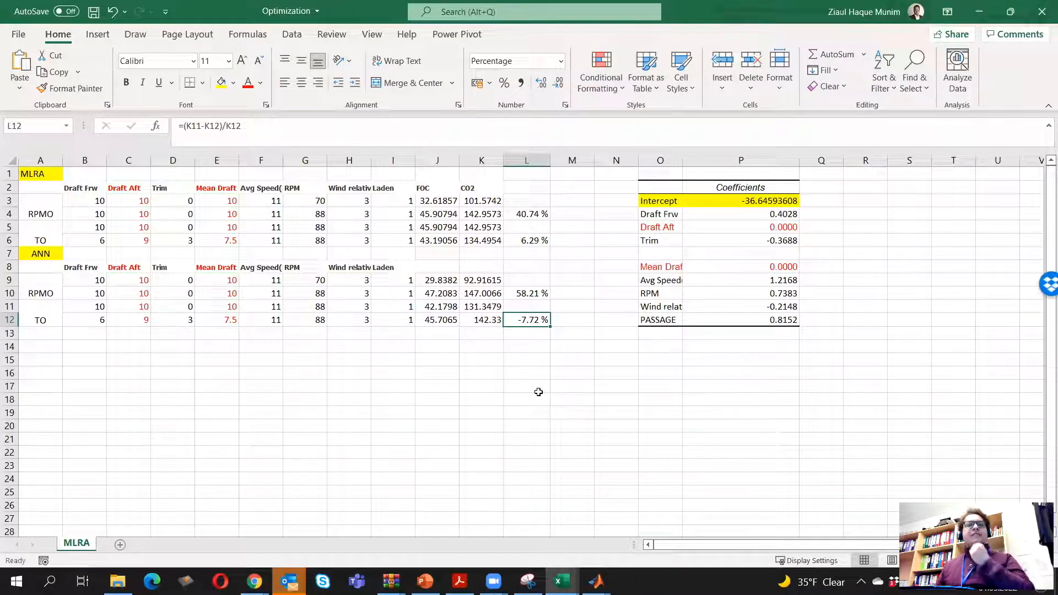
left_click(427, 326)
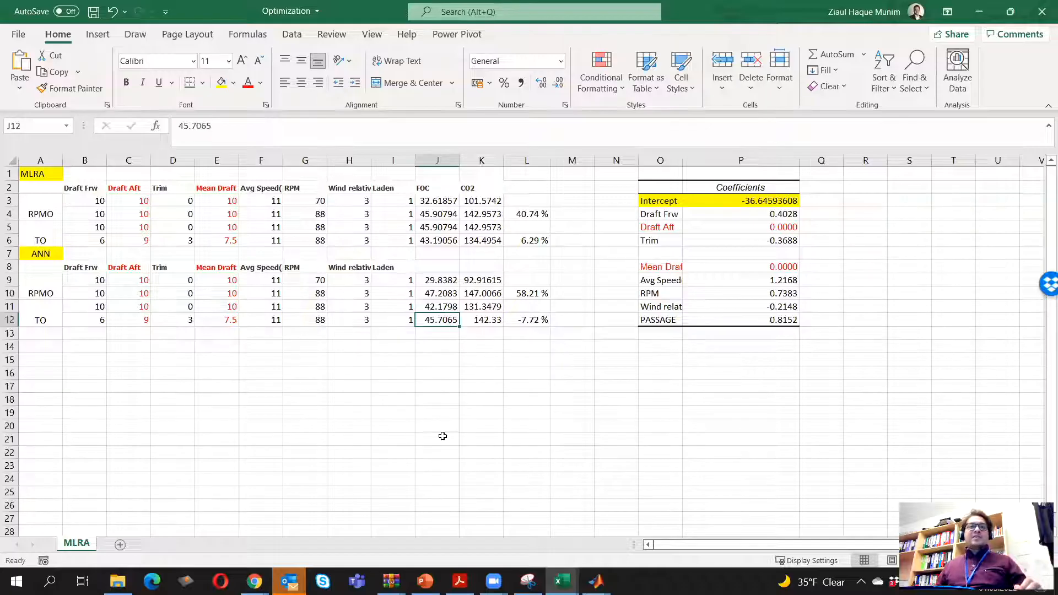
left_click_drag(449, 204, 441, 242)
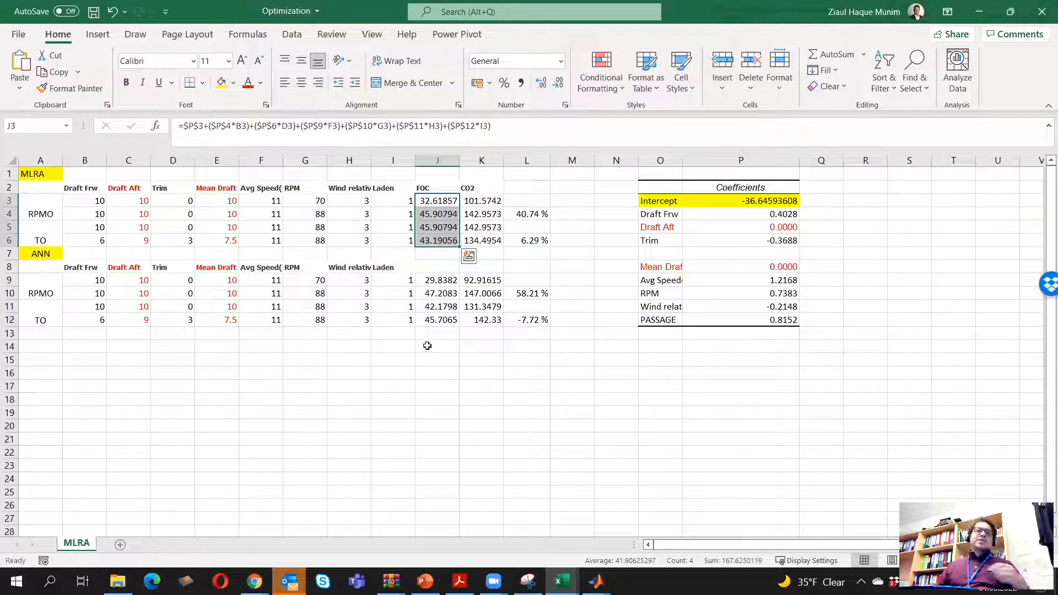
Switch to MATLAB and set hiddenLayerSize to 20 in the fitting network section of the ANN_energyefficiency_class.m script
left_click(482, 384)
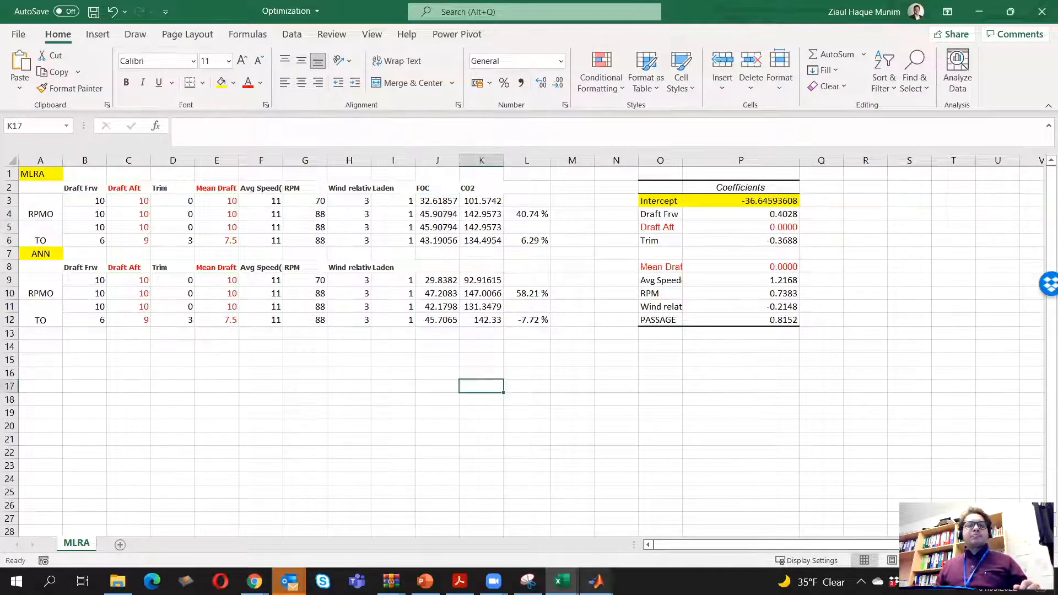
mouse_move(596, 581)
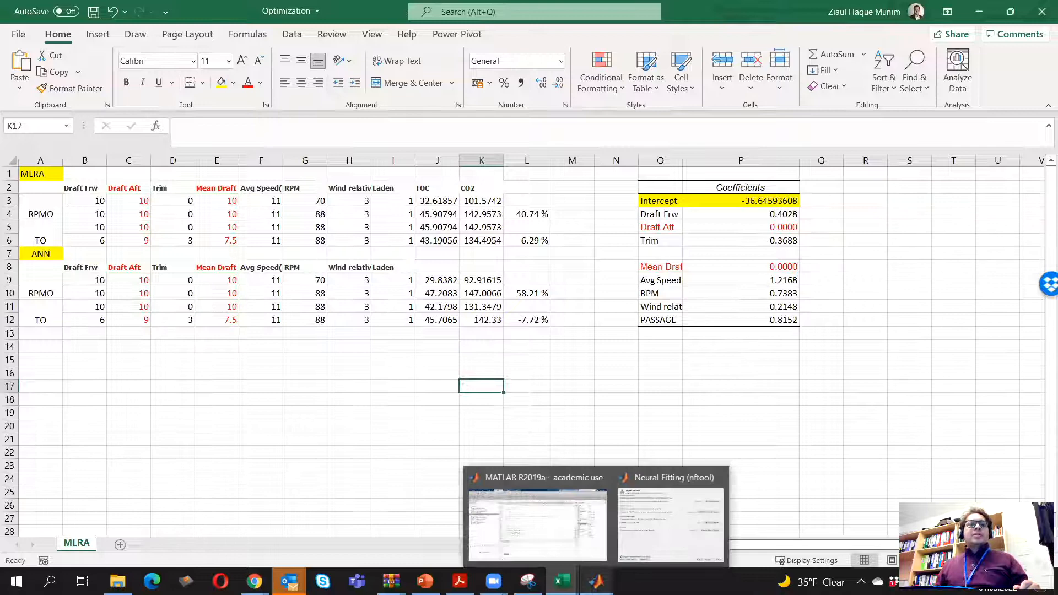
left_click(553, 531)
left_click(472, 478)
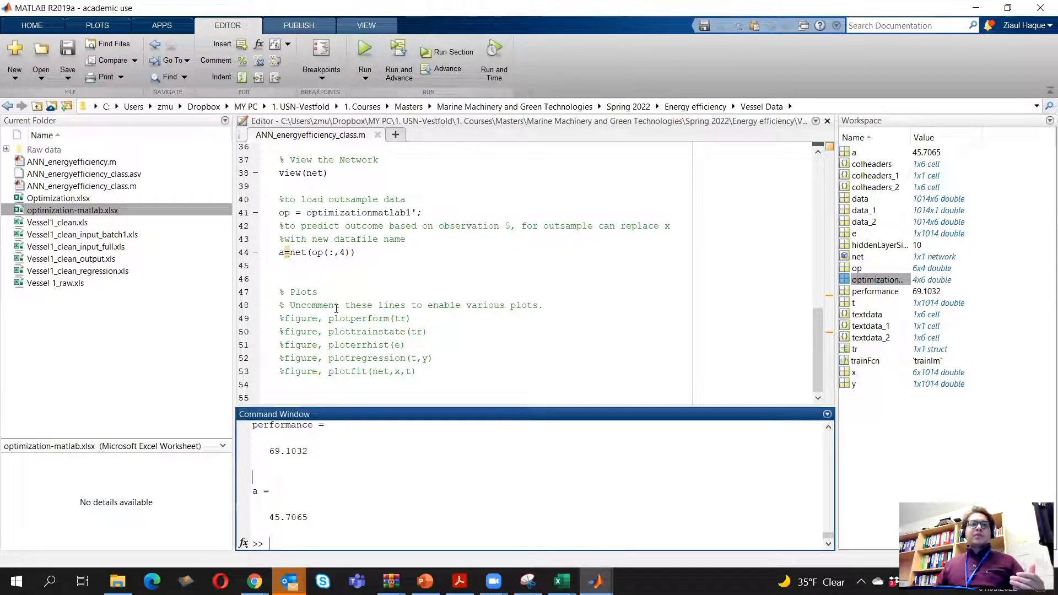
scroll(336, 308, "up", 3)
left_click(389, 279)
scroll(389, 278, "up", 9)
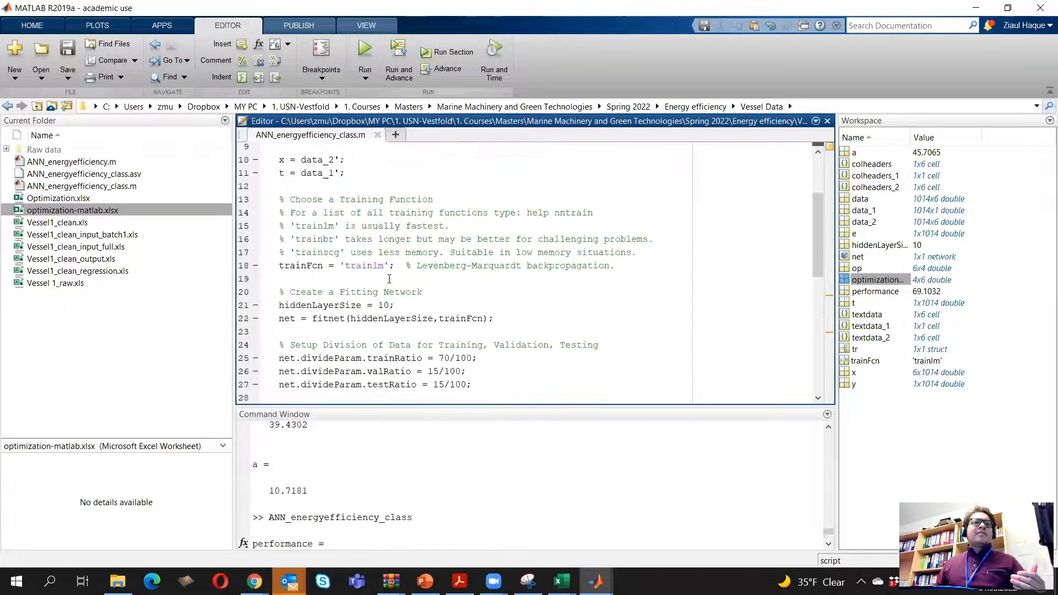
key("BackSpace")
key("BackSpace")
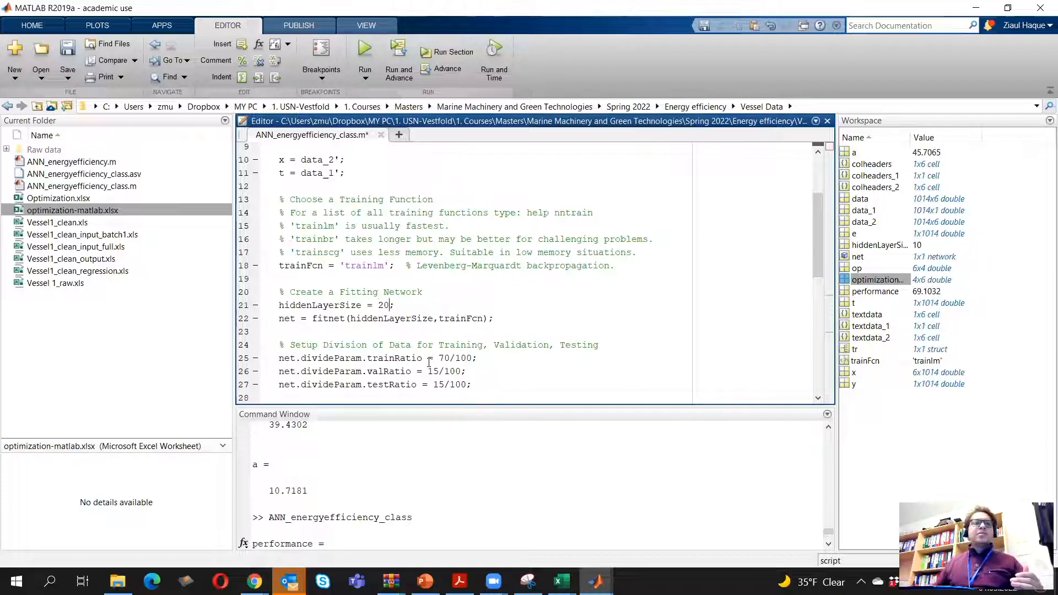
Set the out-of-sample prediction to observation 1, run the script, and display the training performance plot
scroll(419, 355, "down", 9)
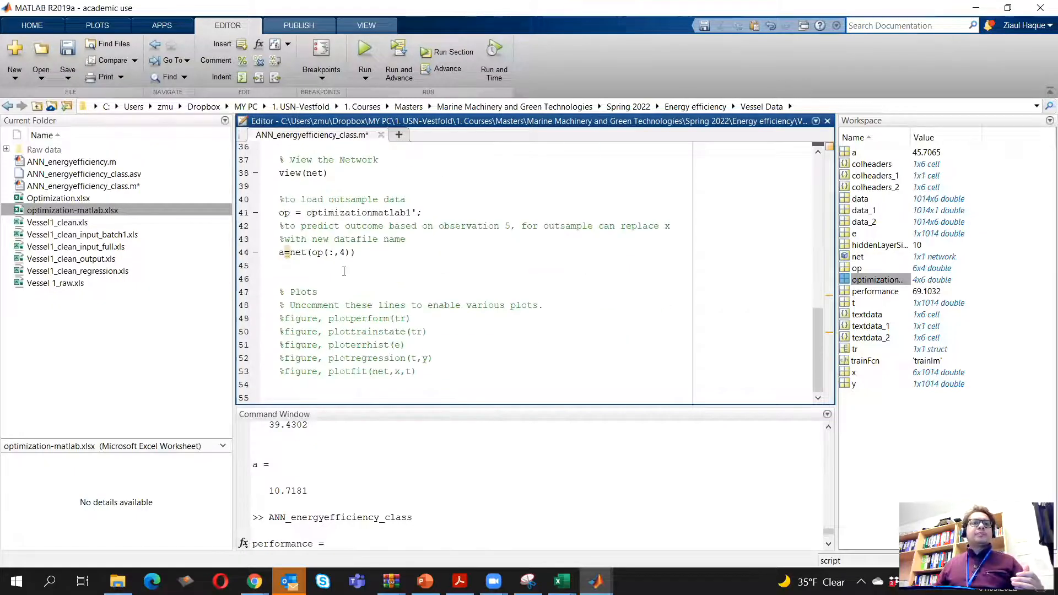
key("BackSpace")
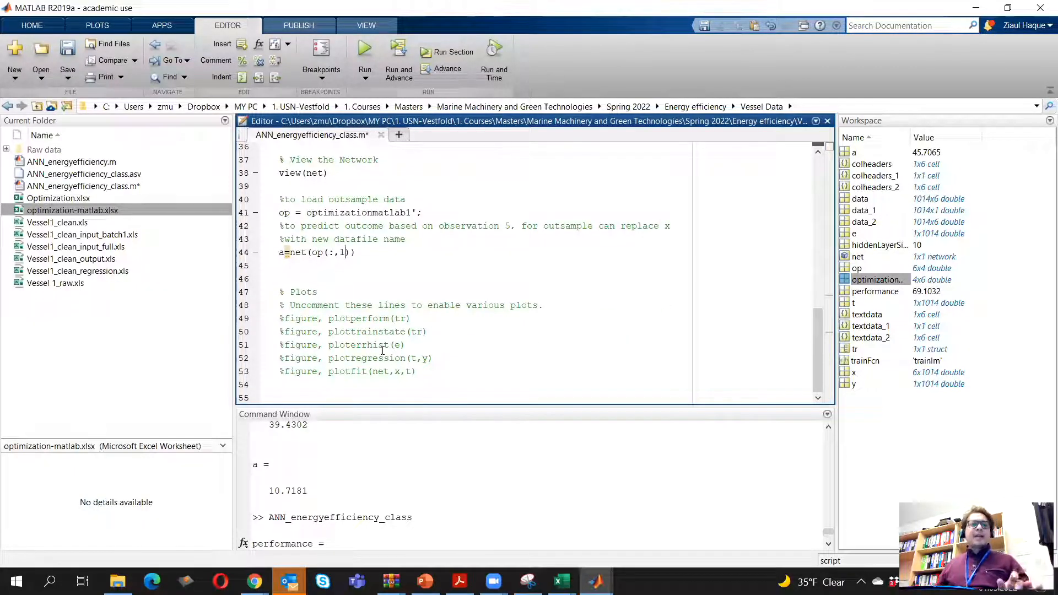
left_click(361, 54)
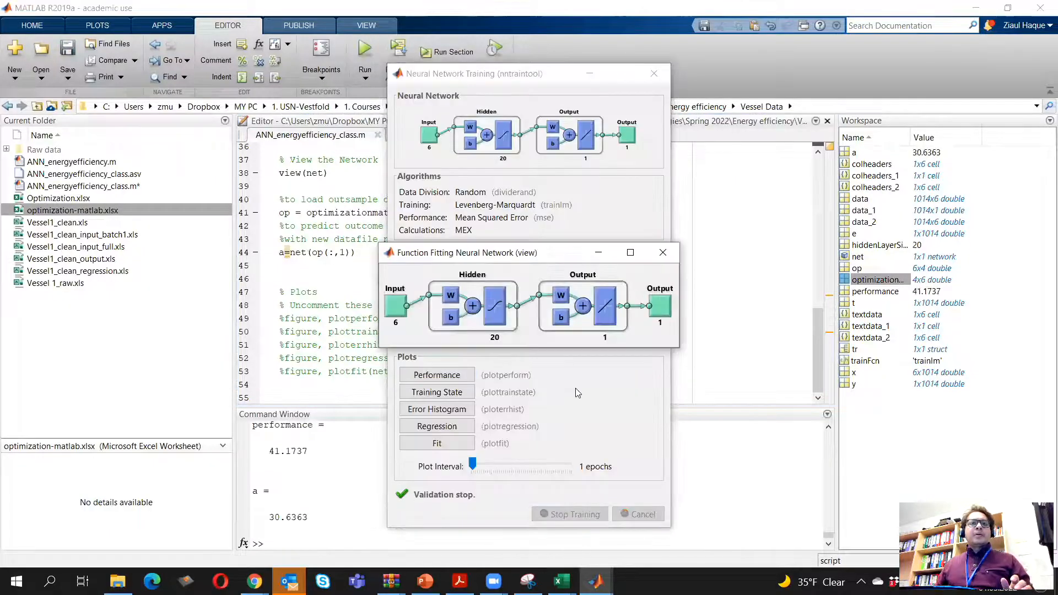
left_click(661, 252)
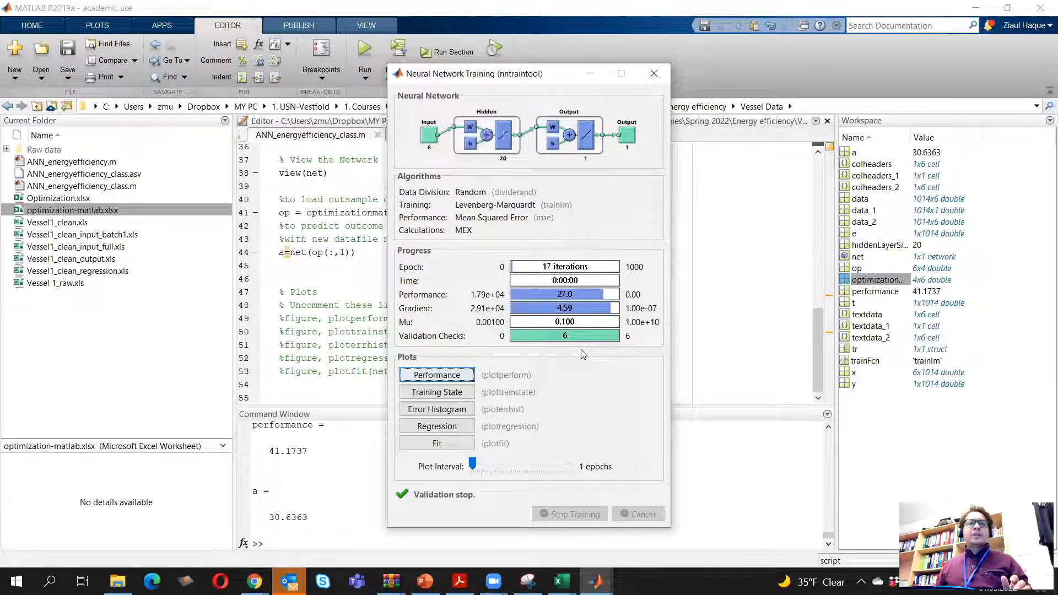
left_click(432, 374)
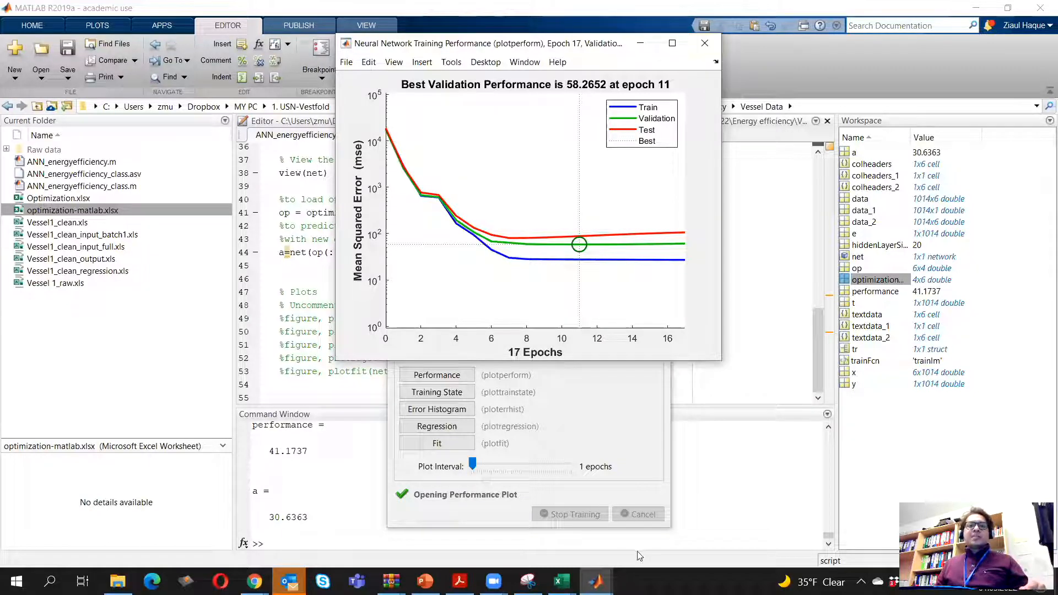
Switch to Excel and examine the regression RMSE formula in P1016 on Sheet1 of the Vessel1_clean_regression workbook
left_click(562, 582)
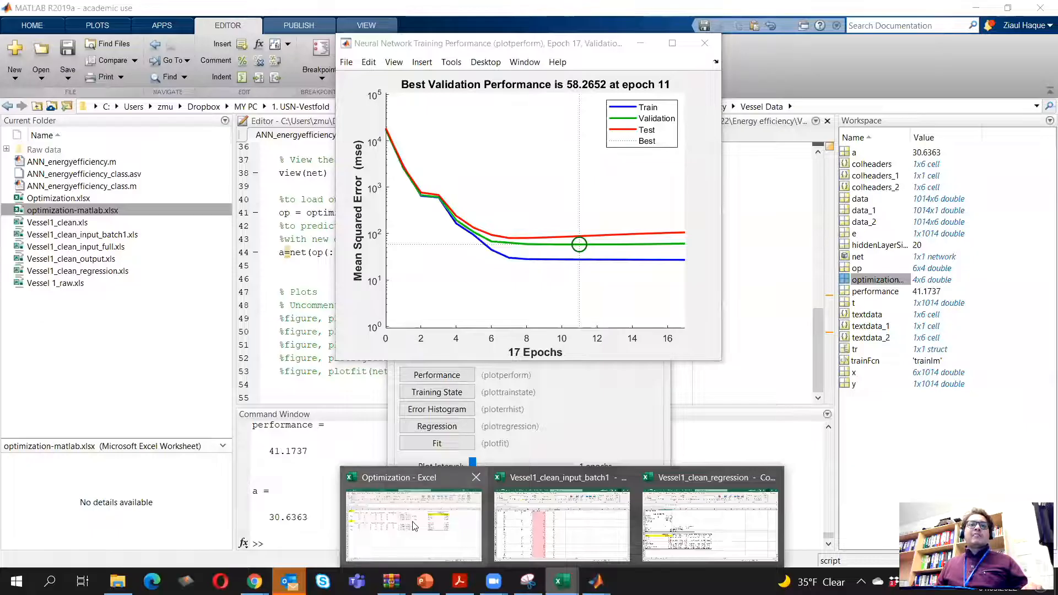
left_click(413, 524)
left_click(365, 395)
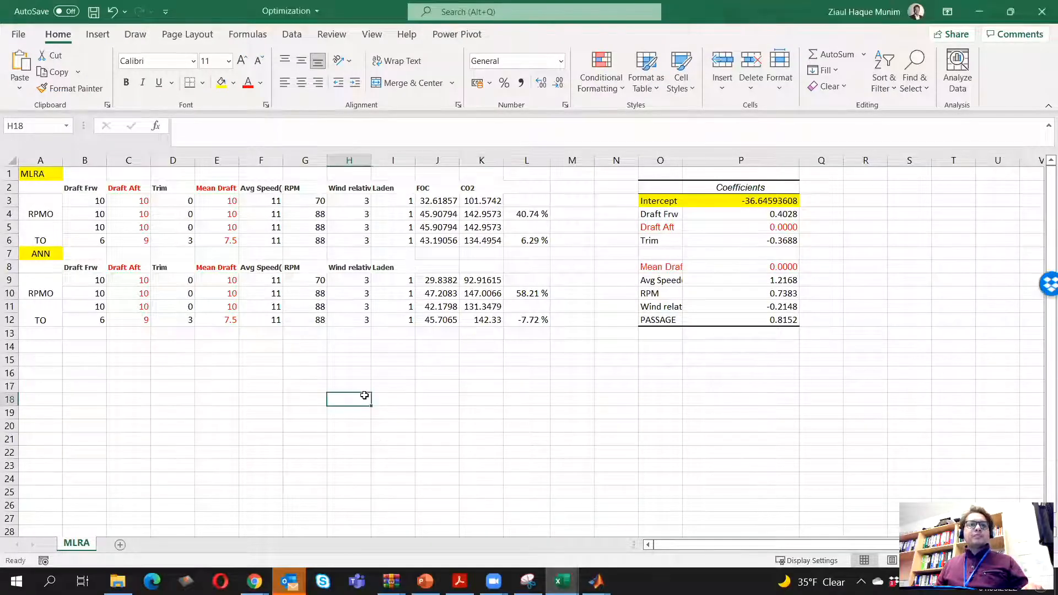
left_click(561, 581)
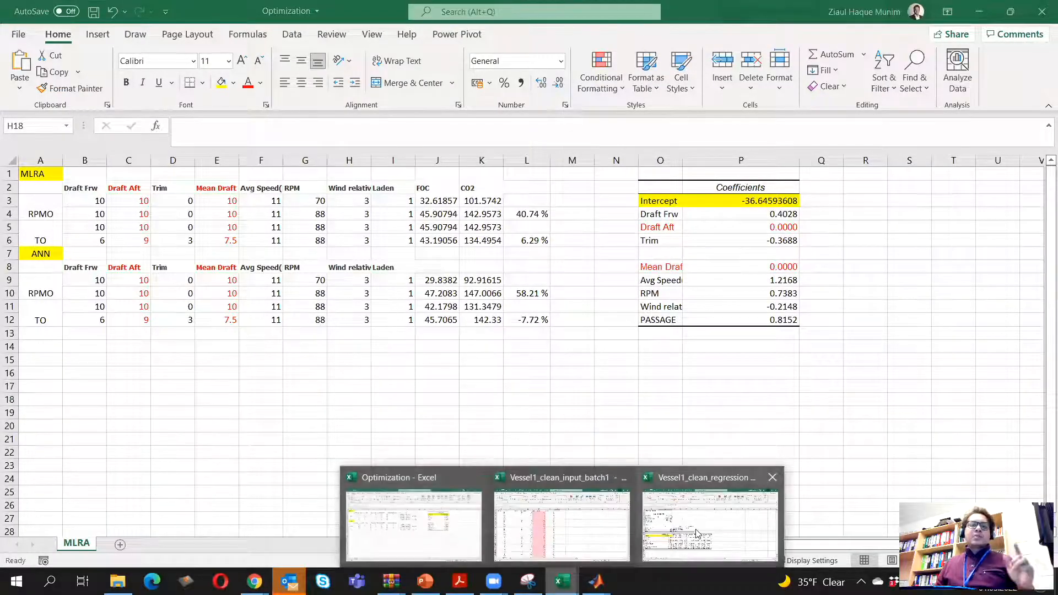
left_click(481, 426)
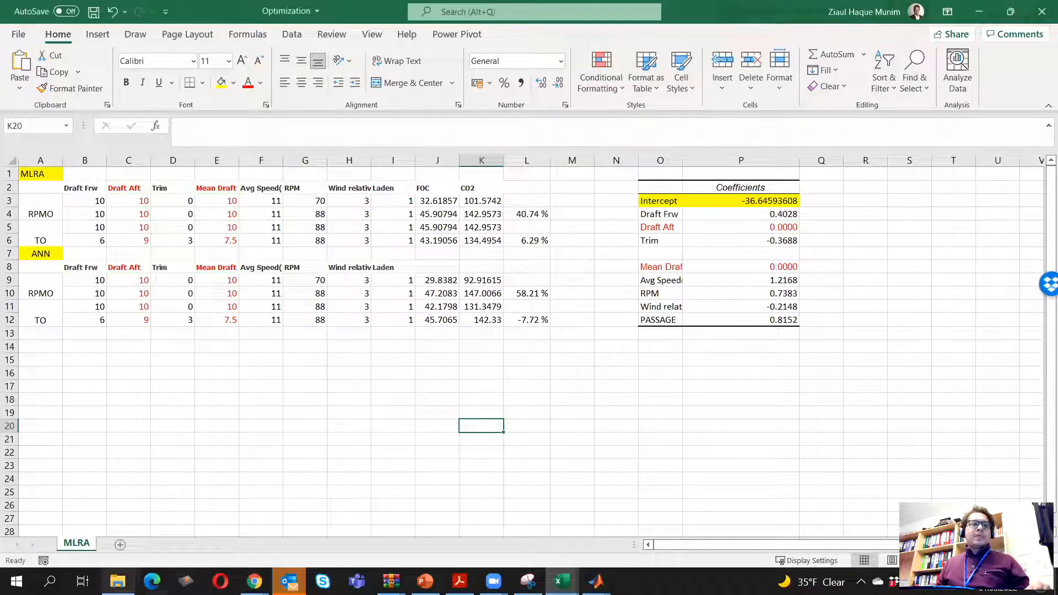
left_click(117, 582)
left_click(329, 316)
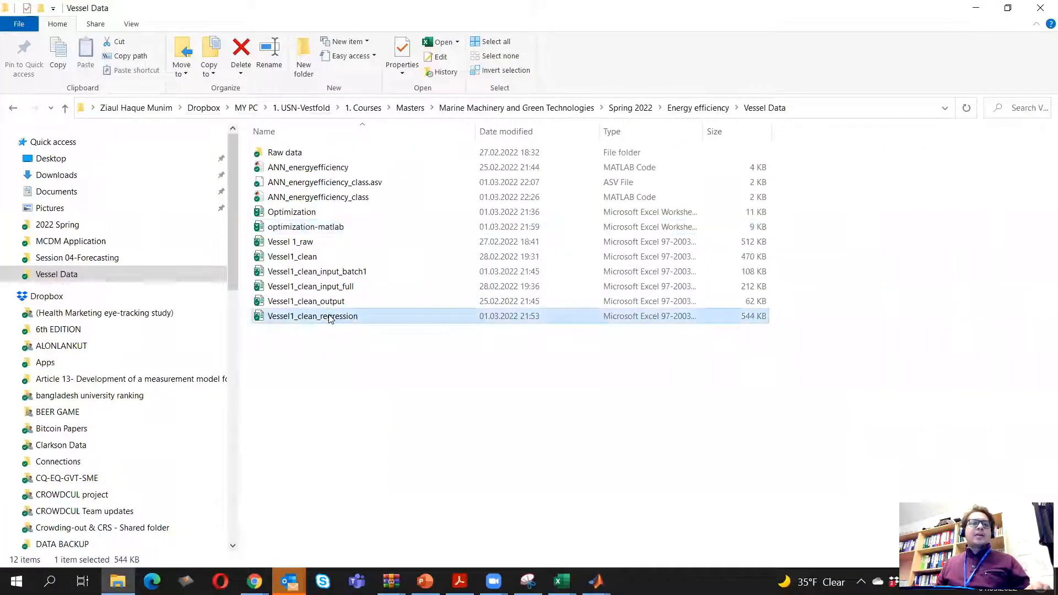
key("alt+Tab")
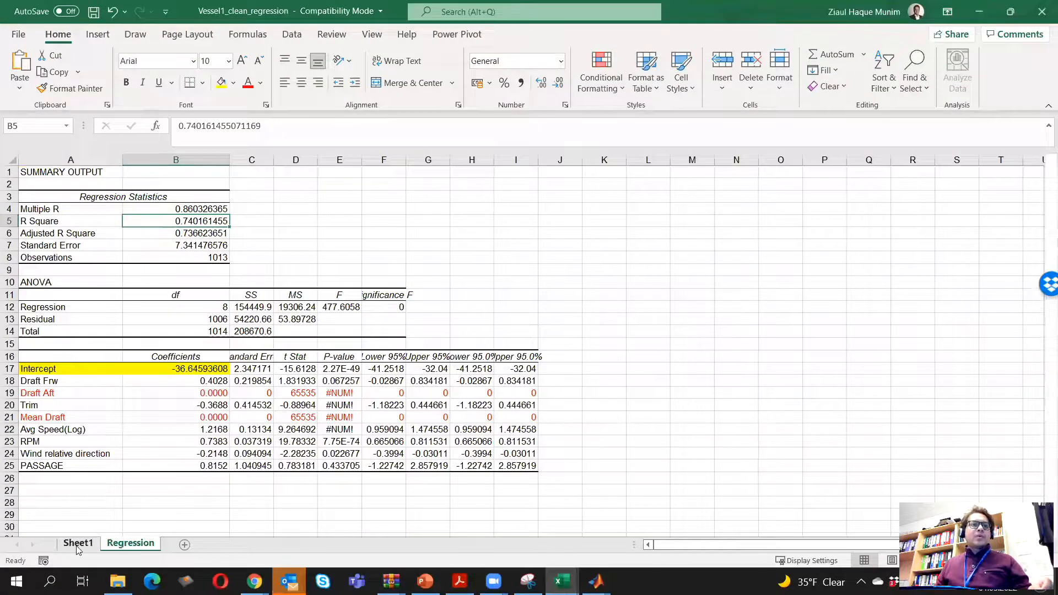
left_click(78, 544)
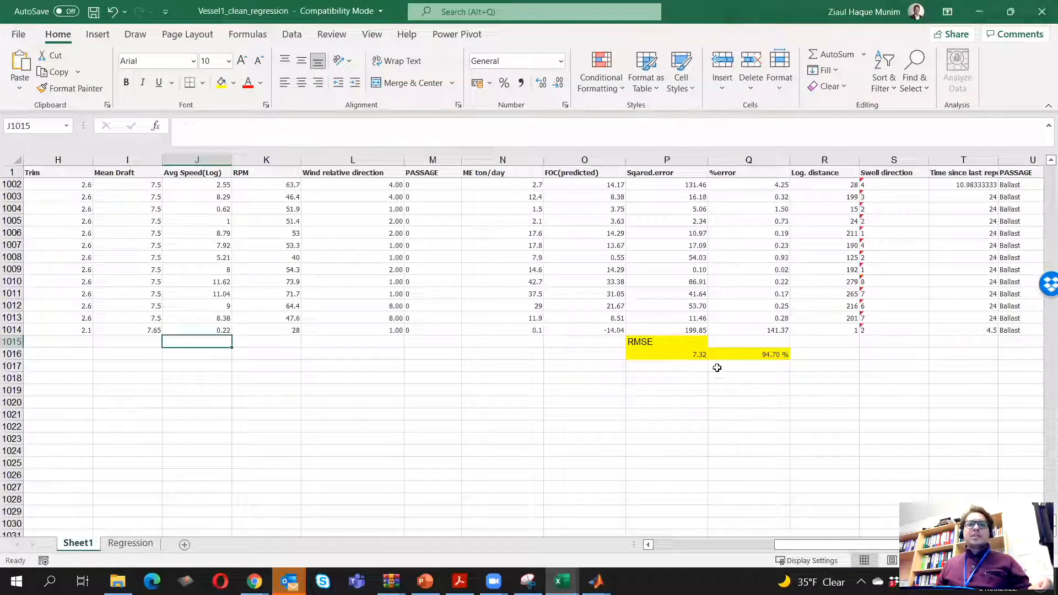
left_click(696, 355)
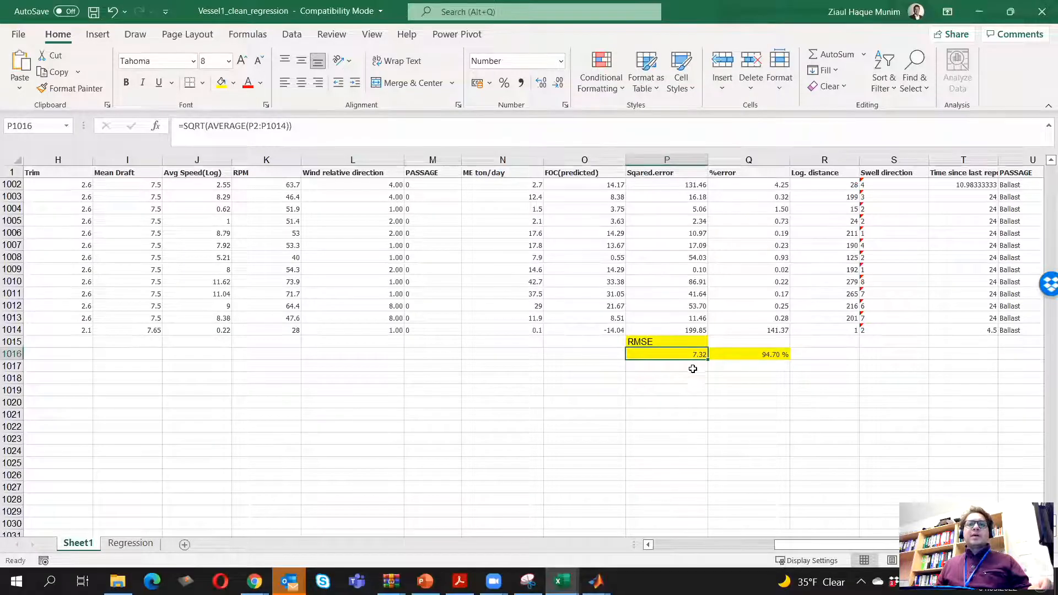
left_click(980, 11)
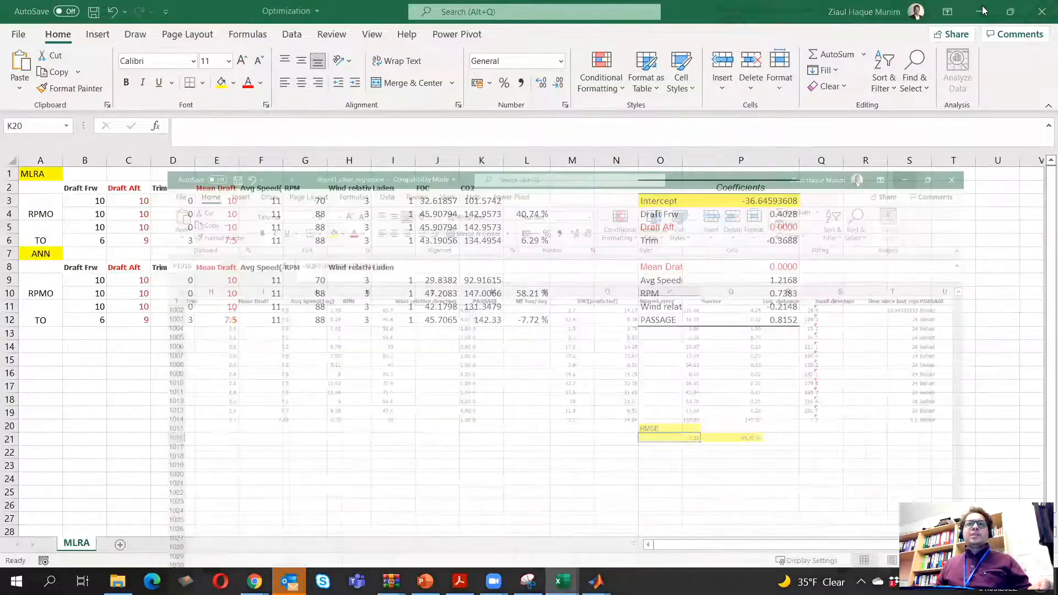
Compare MATLAB's network training performance plot with the regression RMSE in Excel, and close the plot
mouse_move(596, 581)
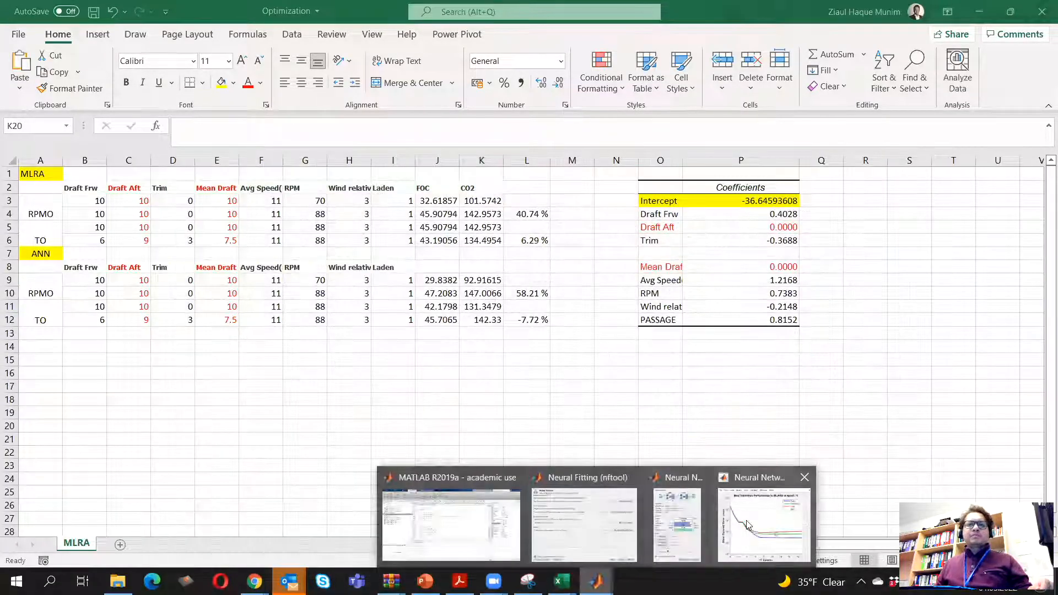
left_click(785, 530)
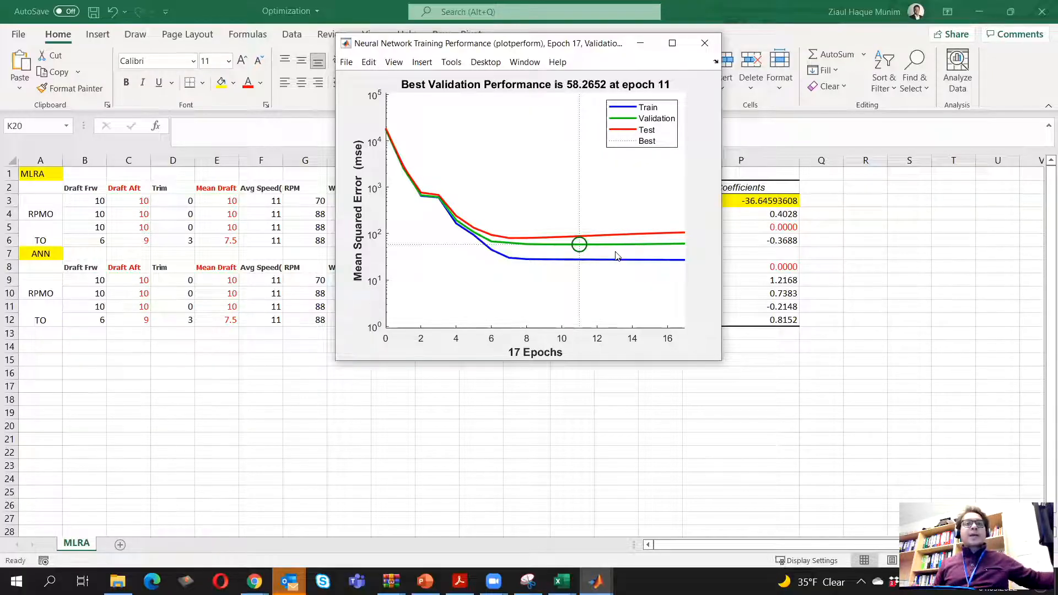
mouse_move(562, 581)
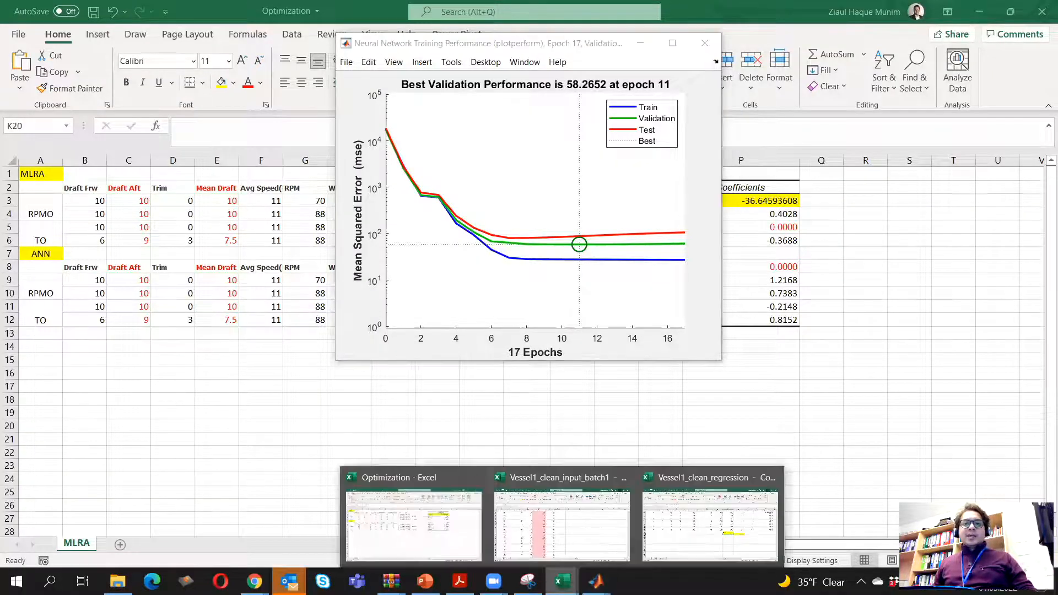
left_click(687, 519)
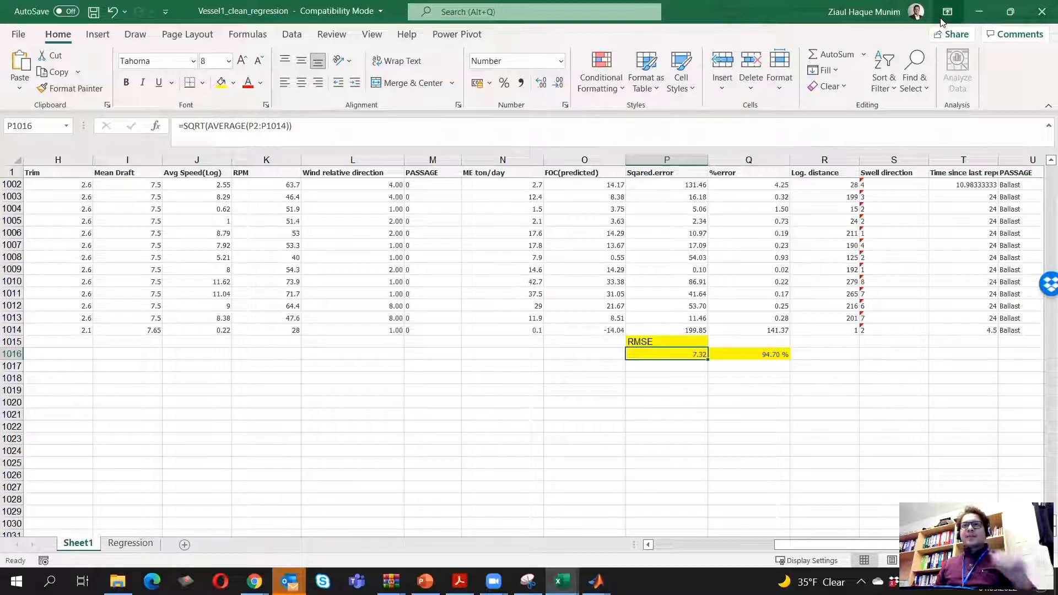
left_click(979, 11)
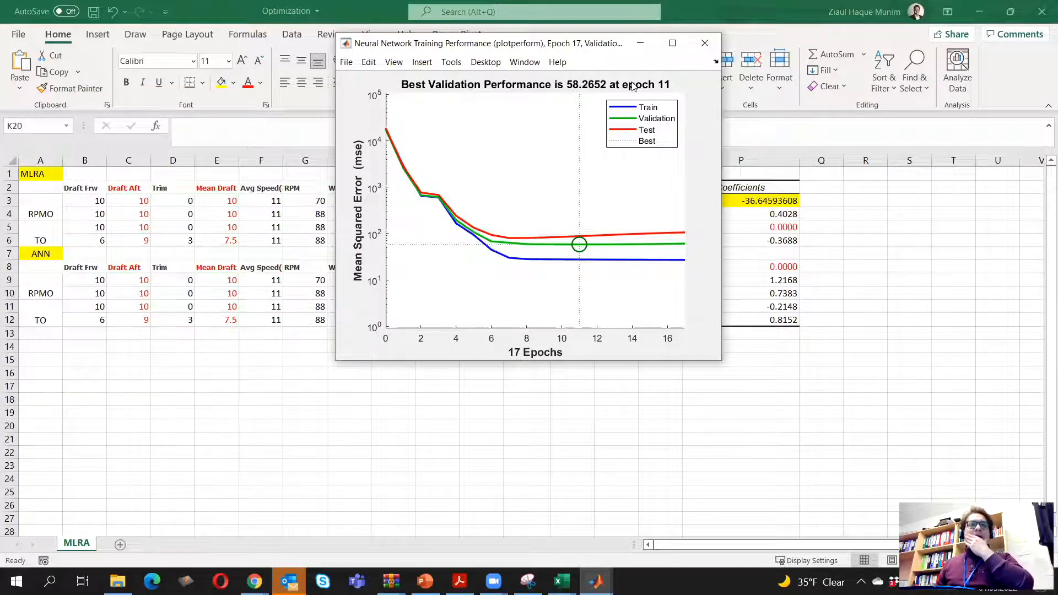
left_click(705, 43)
Change the ANN block's label in cell A7 of the Optimization workbook to "ANN (hl=10)"
left_click(216, 412)
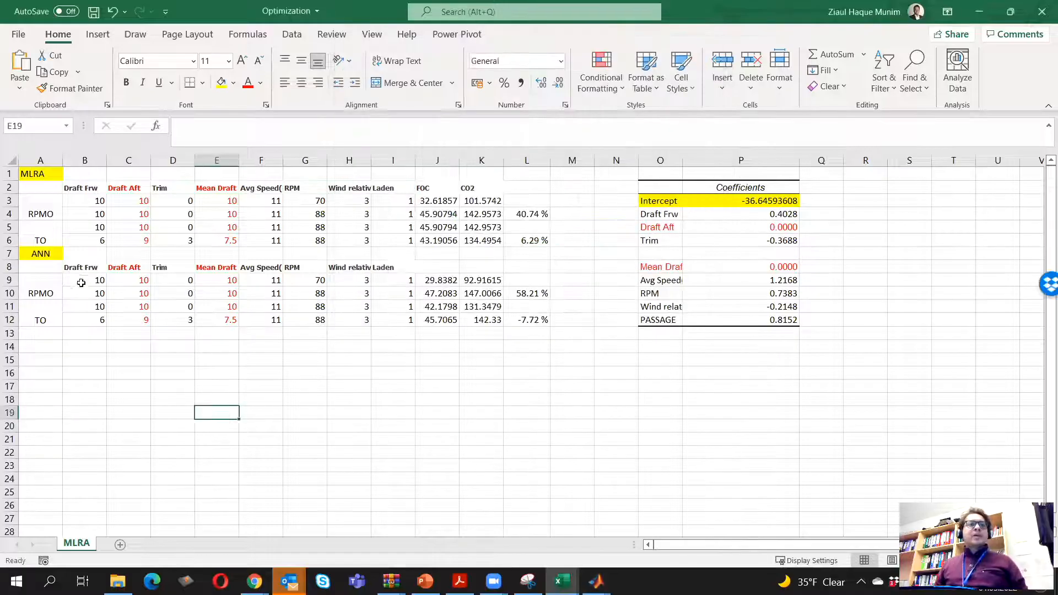
double_click(55, 254)
type("(n")
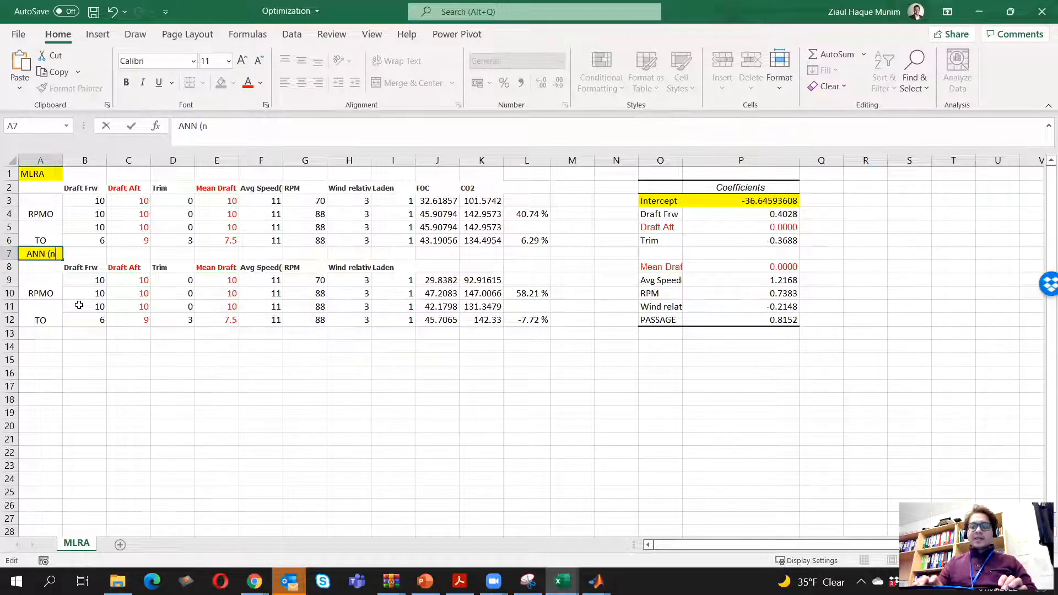
key("BackSpace")
type("hl")
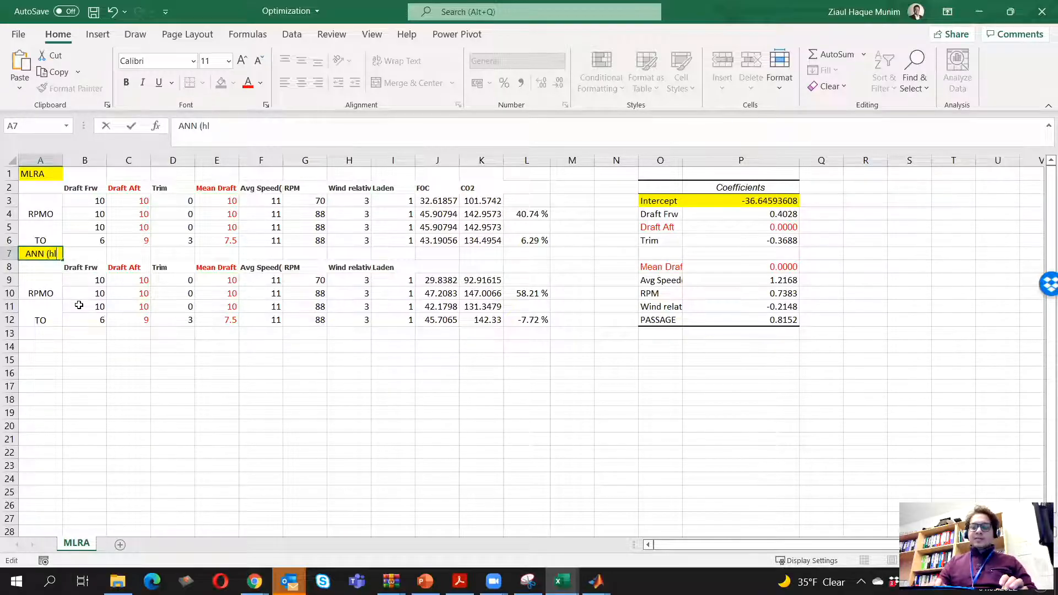
type("=1")
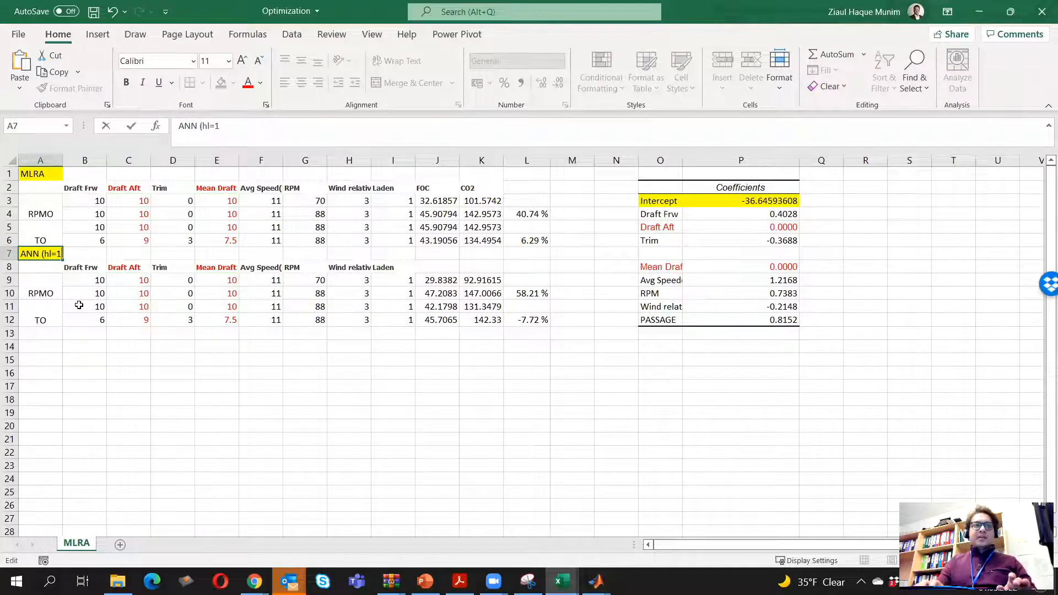
type("0")
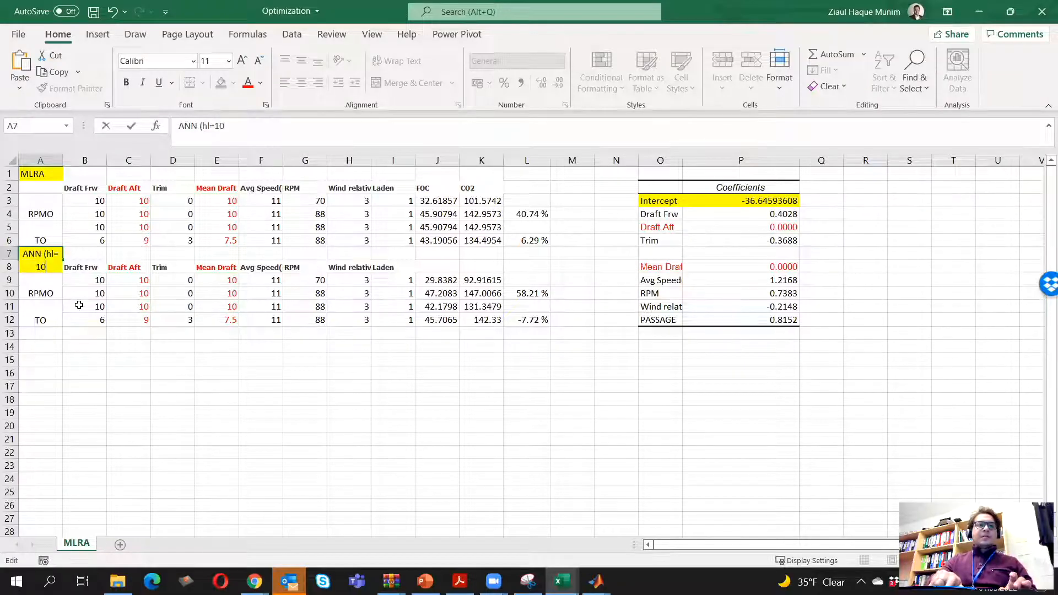
type(")")
key("Return")
Copy the ANN label, headers and input values in A7:I12 and paste them below, starting at A13
left_click(41, 256)
left_click_drag(228, 321, 378, 302)
key("ctrl+c")
left_click(42, 335)
key("ctrl+v")
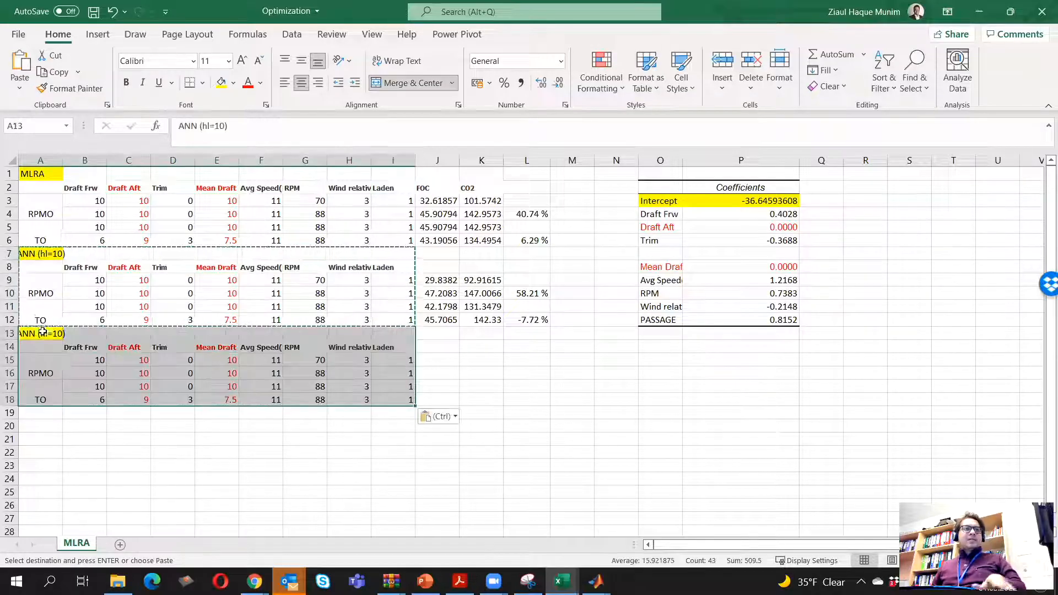
key("Escape")
Change the duplicated block's label in cell A13 to "ANN (hl=20)"
double_click(42, 335)
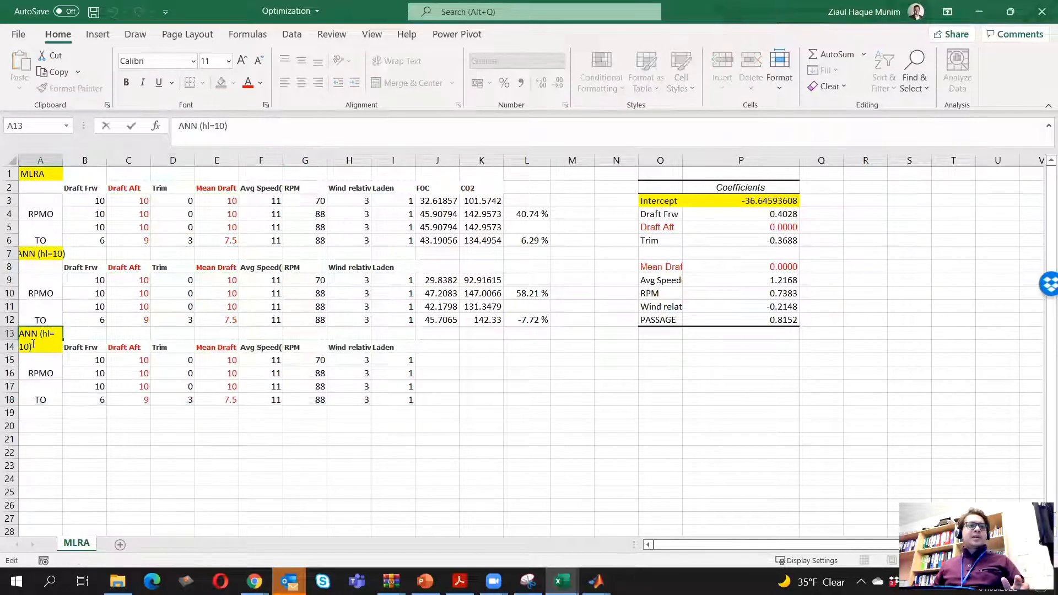
key("BackSpace")
type("2")
key("Return")
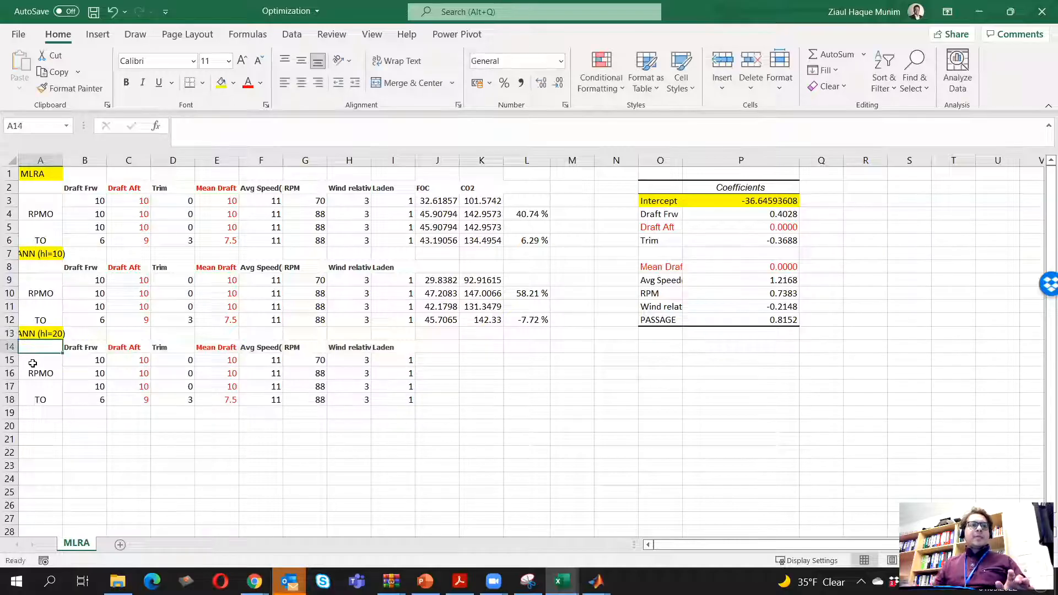
Copy the predicted value 30.6363 from MATLAB's Command Window into cell J15 of the Optimization workbook in Excel
left_click(433, 361)
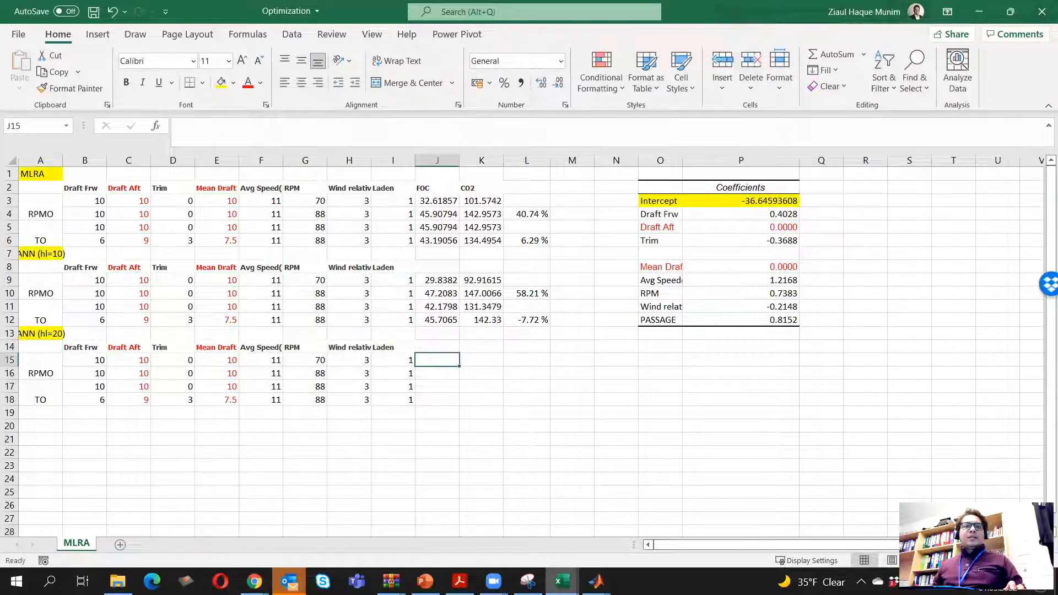
mouse_move(596, 581)
left_click(518, 516)
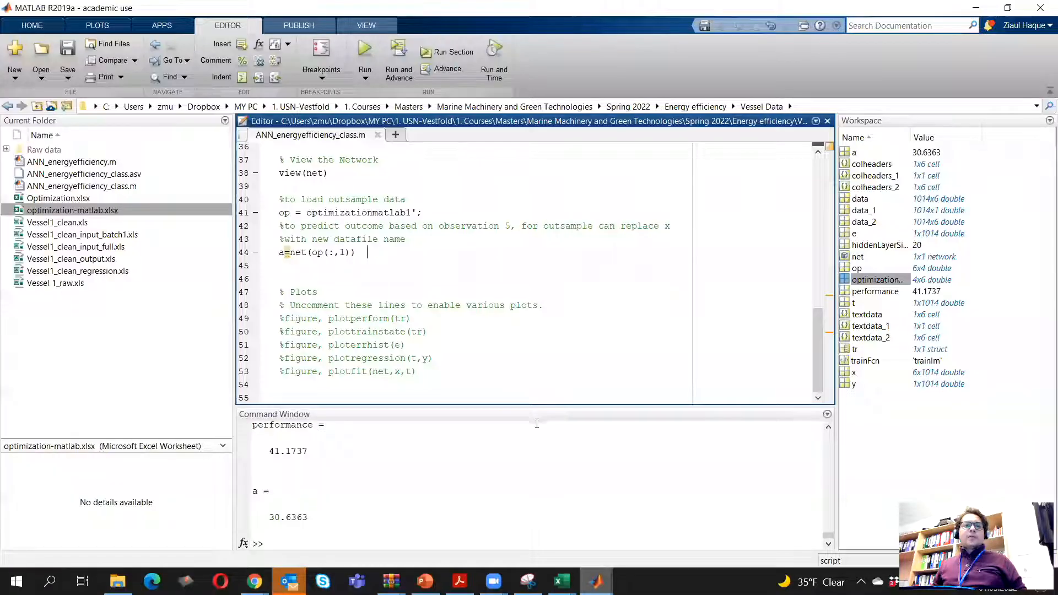
left_click_drag(265, 516, 309, 517)
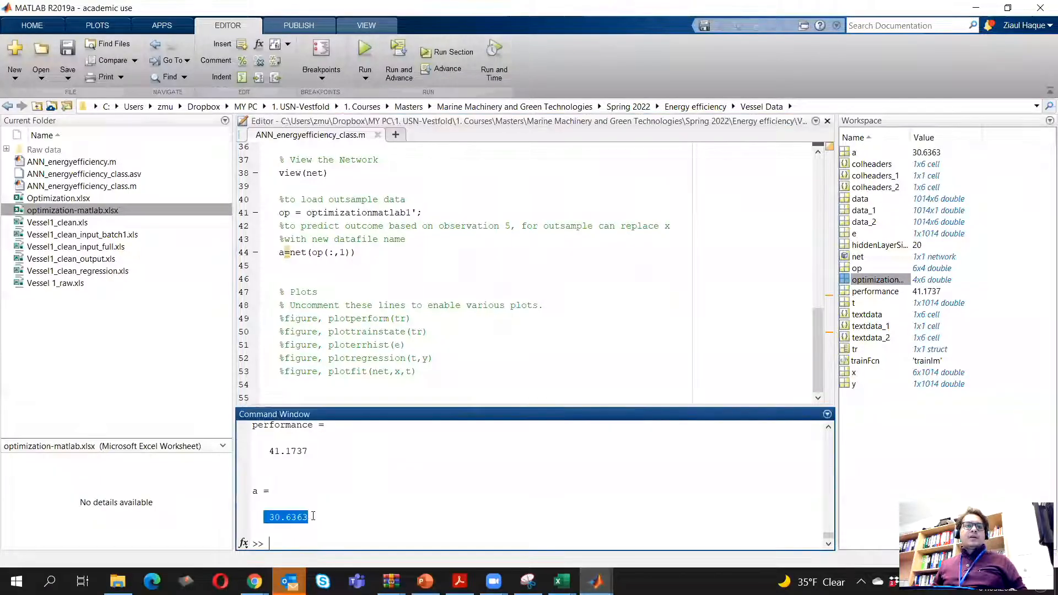
right_click(292, 517)
left_click(330, 462)
key("alt+Tab")
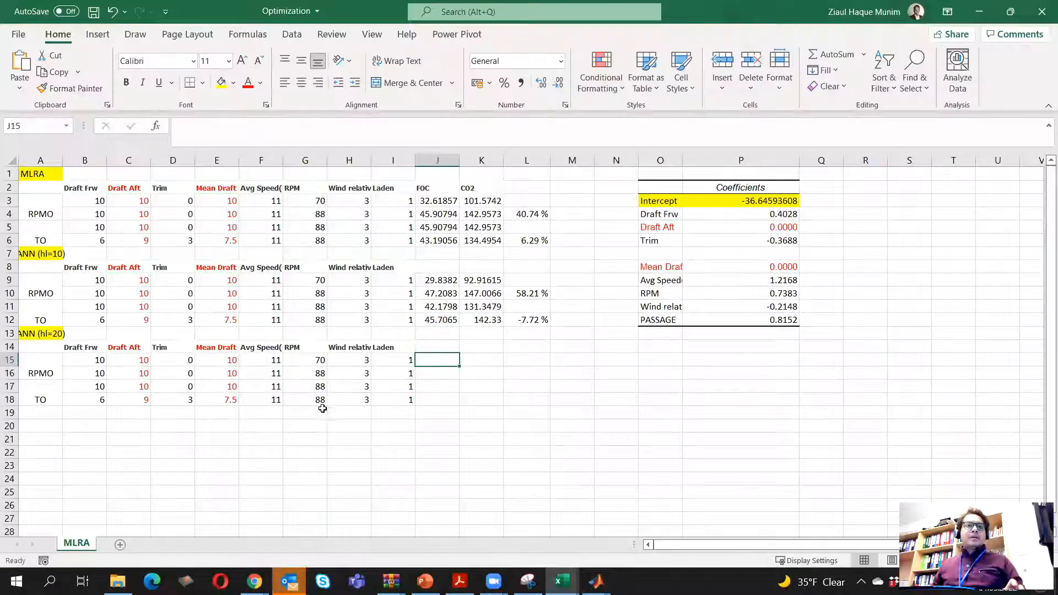
right_click(440, 362)
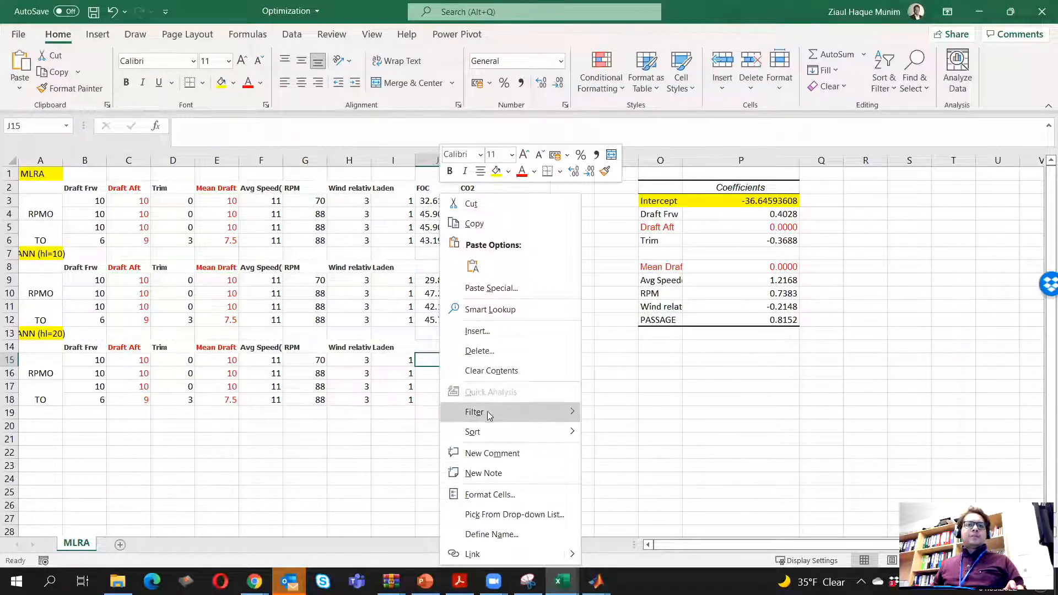
left_click(473, 266)
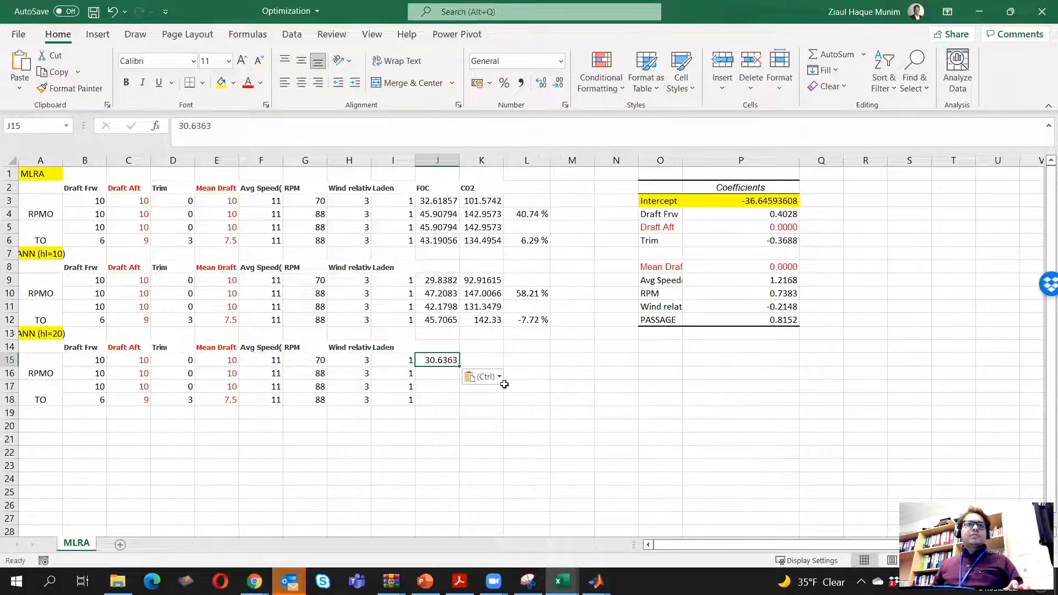
In MATLAB, change the prediction line 44 to a=net(op), rerun the script, and close the network view and training windows
key("alt+Tab")
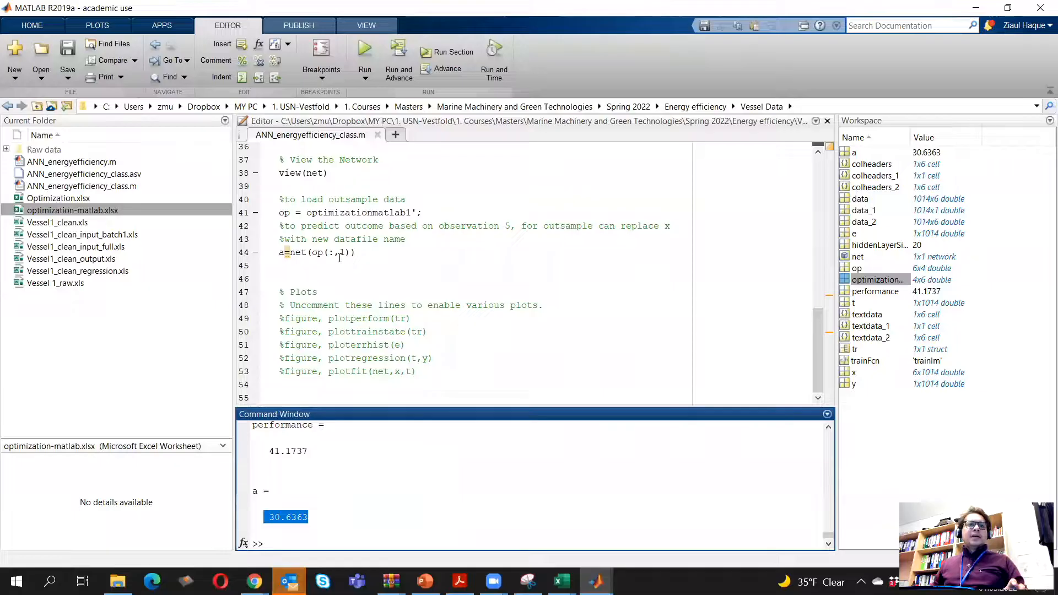
left_click(340, 254)
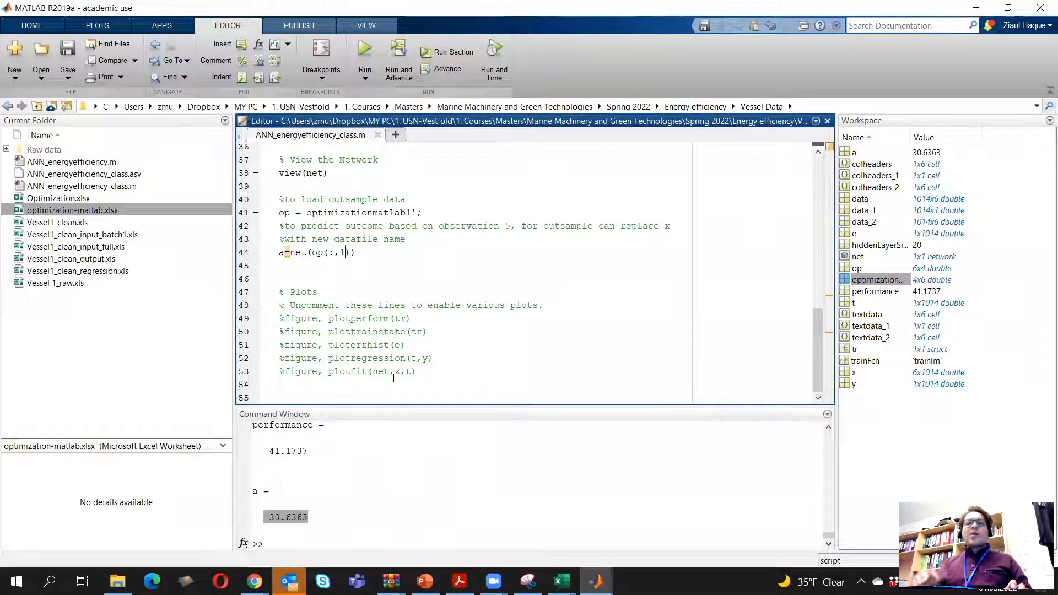
key("BackSpace")
key("BackSpace")
key("BackSpace")
key("BackSpace")
key("BackSpace")
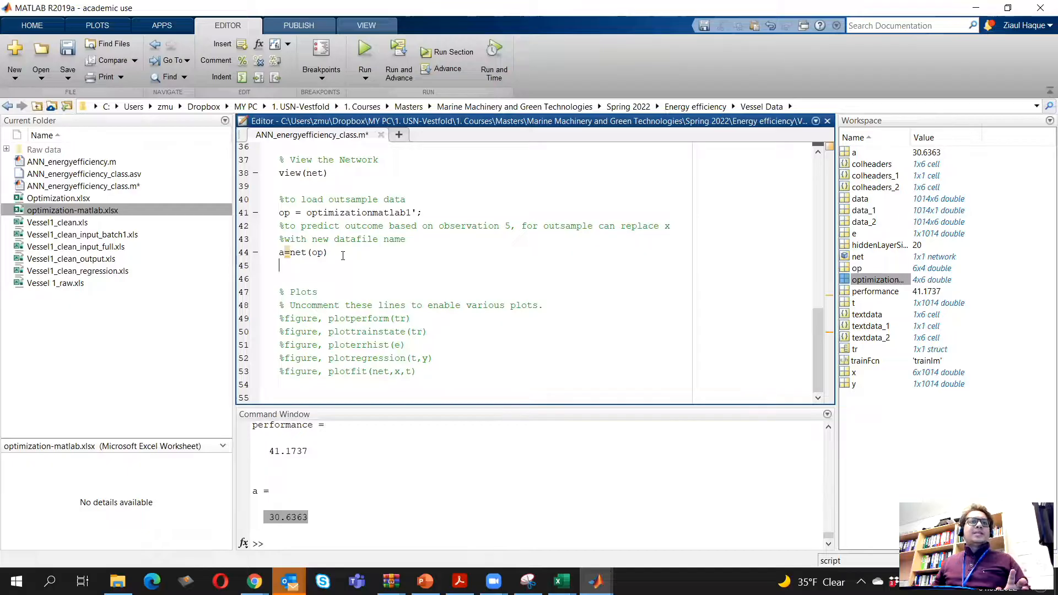
left_click(364, 55)
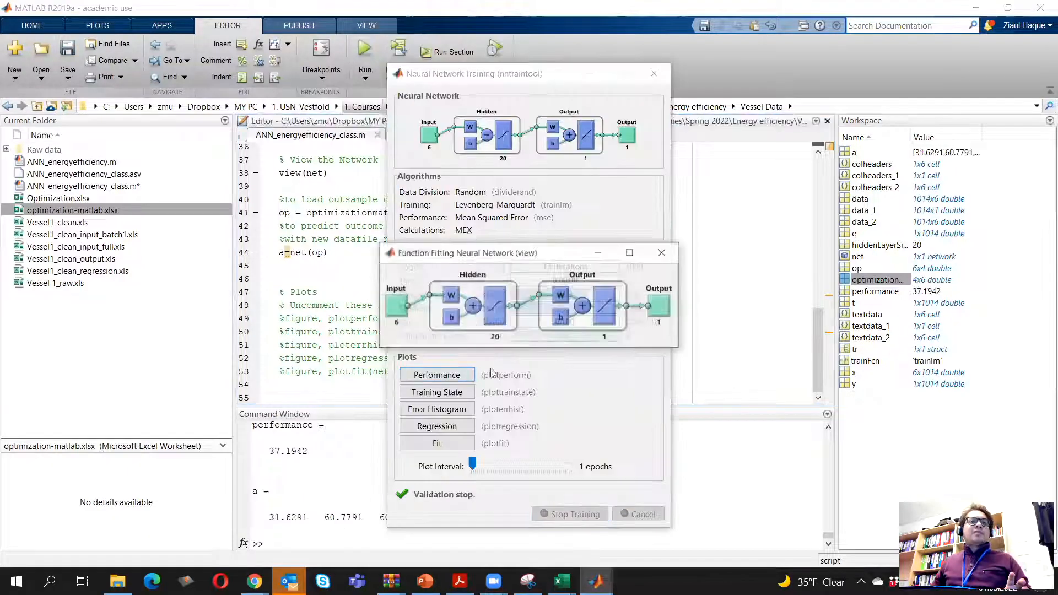
left_click(661, 253)
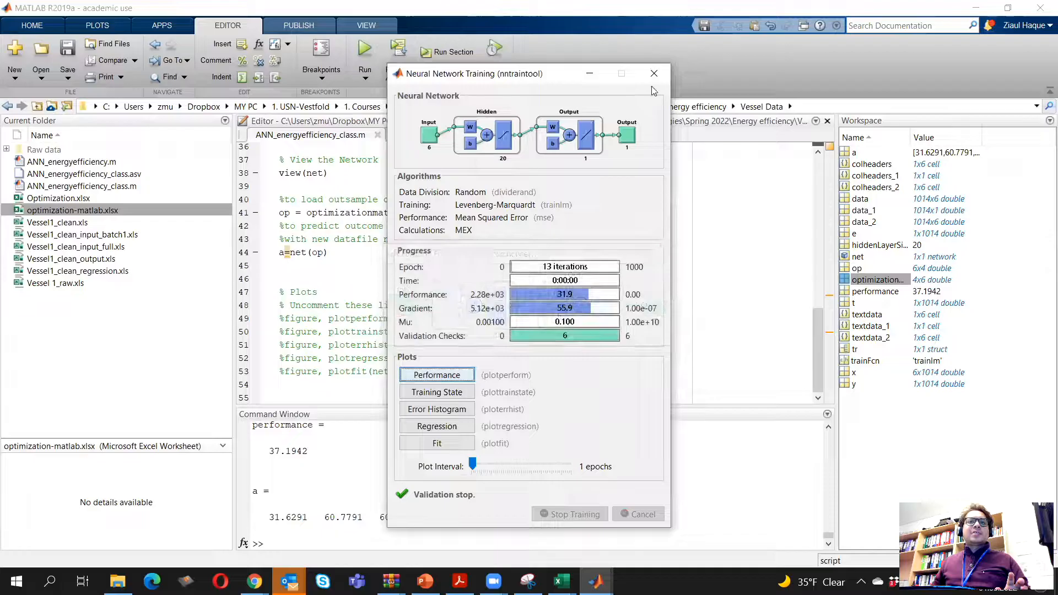
left_click(655, 73)
Copy the four predicted values of a from the Command Window and paste them into K15 of Excel's Optimization workbook
left_click_drag(269, 518, 475, 517)
right_click(465, 519)
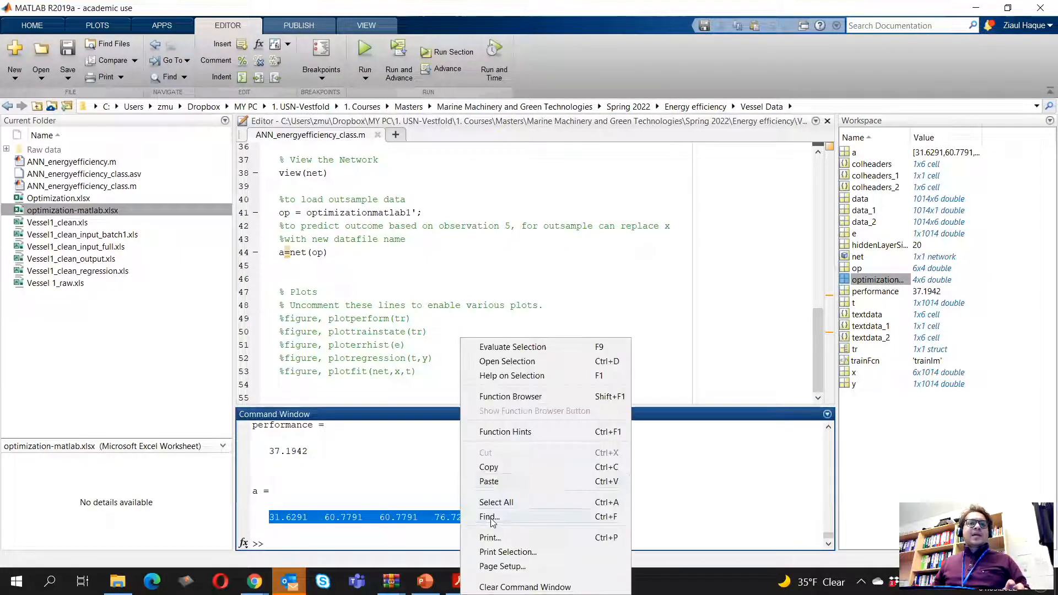
left_click(491, 467)
left_click(562, 582)
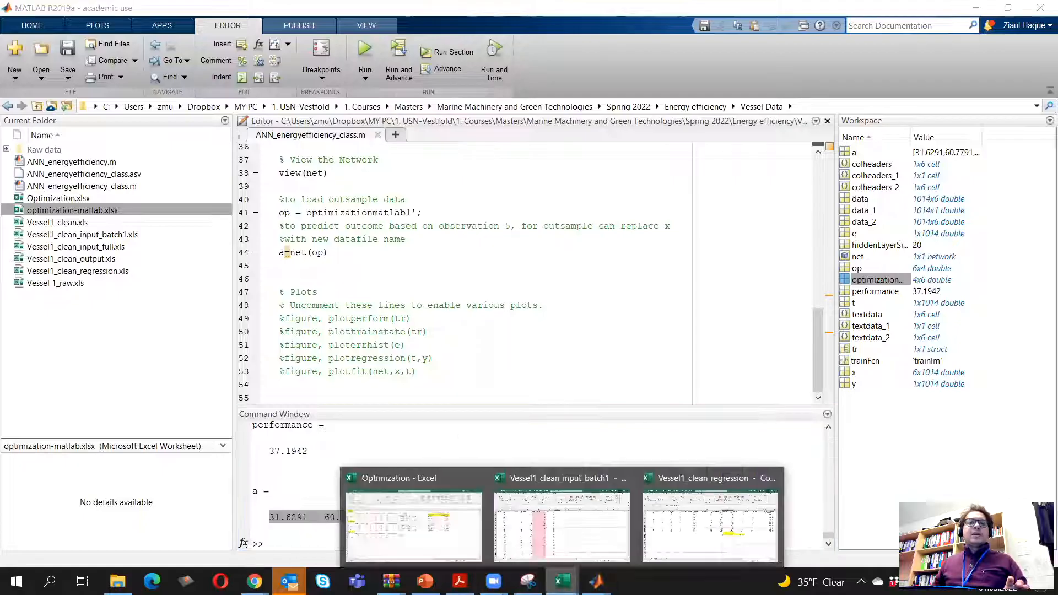
left_click(413, 524)
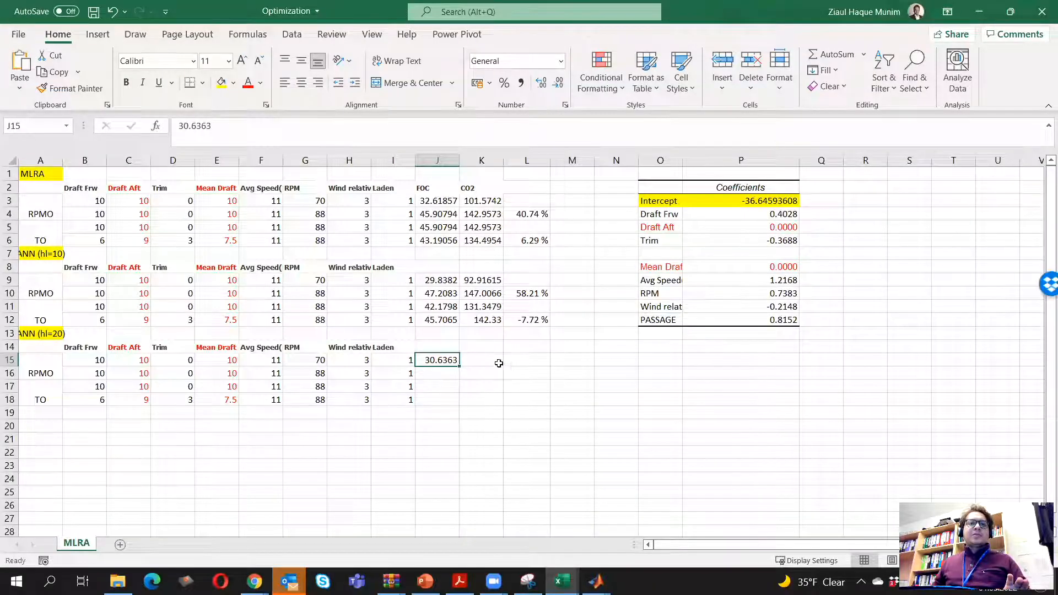
right_click(436, 361)
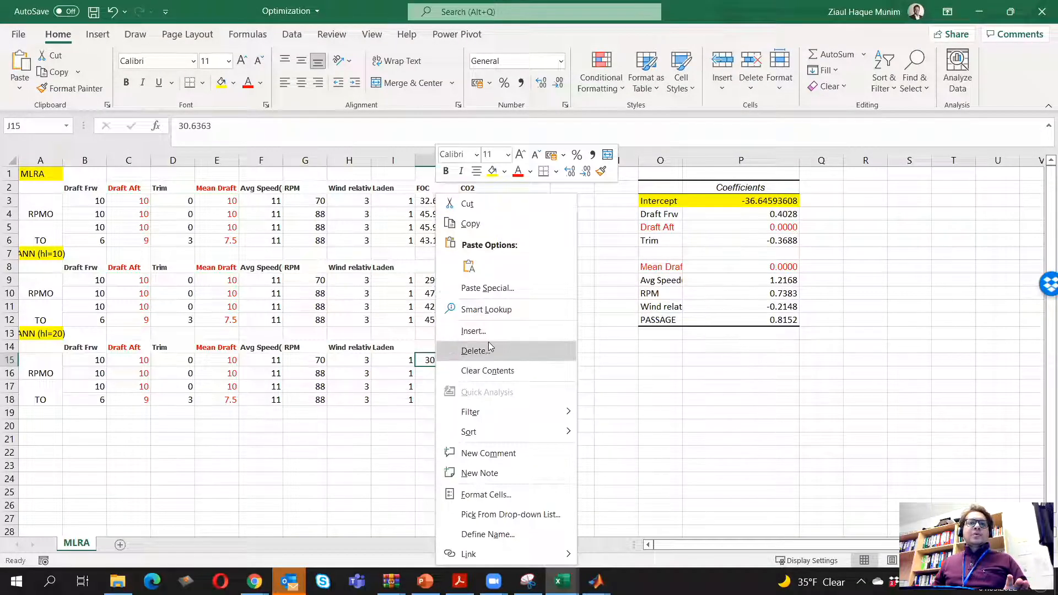
left_click(663, 394)
right_click(486, 357)
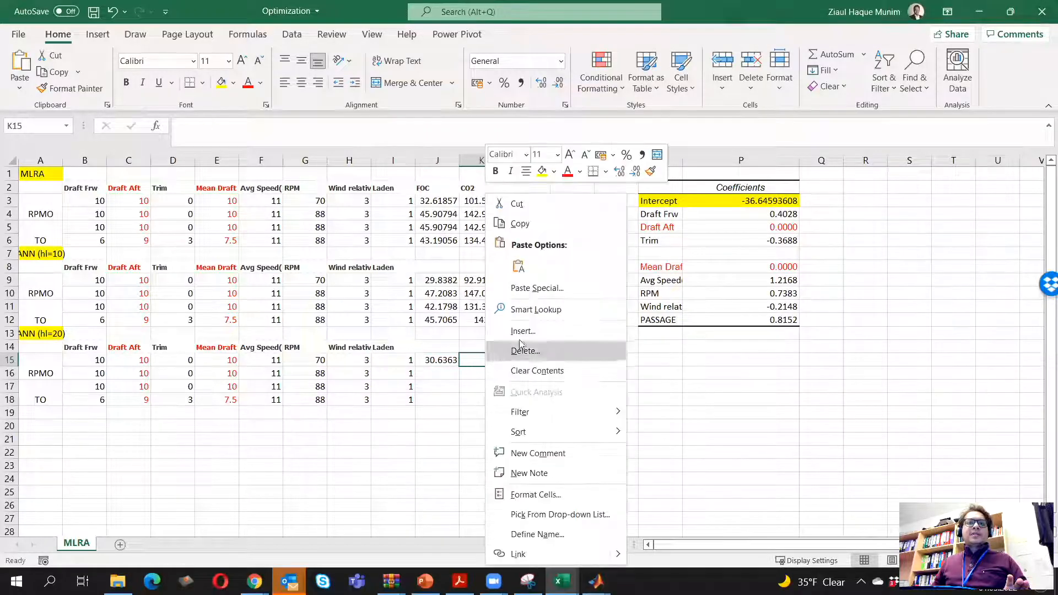
left_click(519, 267)
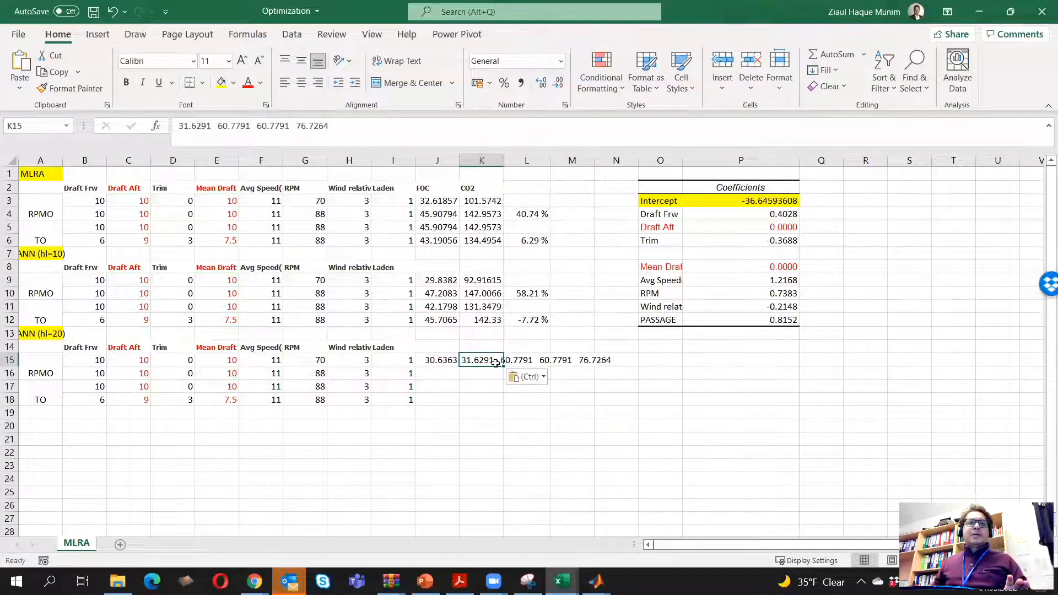
Split the pasted predictions in K15 into separate cells using Text to Columns with fixed width
left_click(247, 34)
left_click(292, 34)
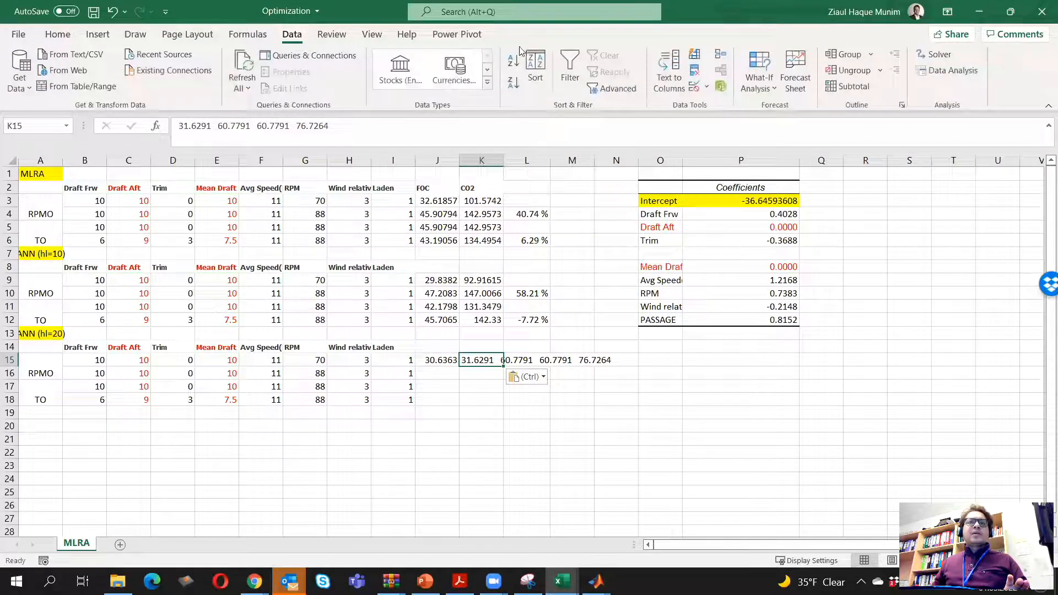
left_click(669, 93)
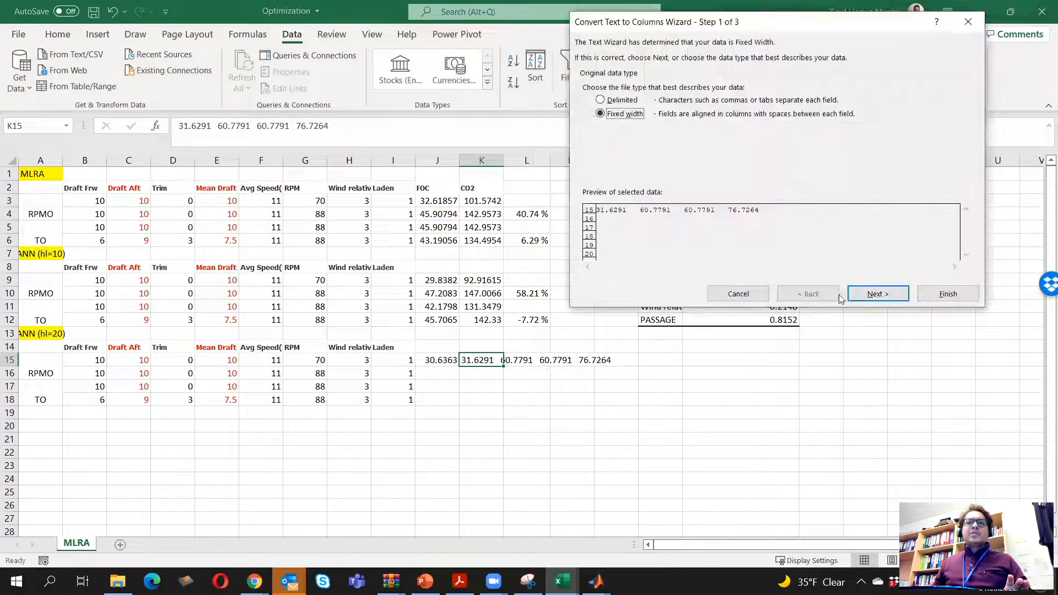
left_click(876, 294)
left_click(882, 295)
left_click(948, 294)
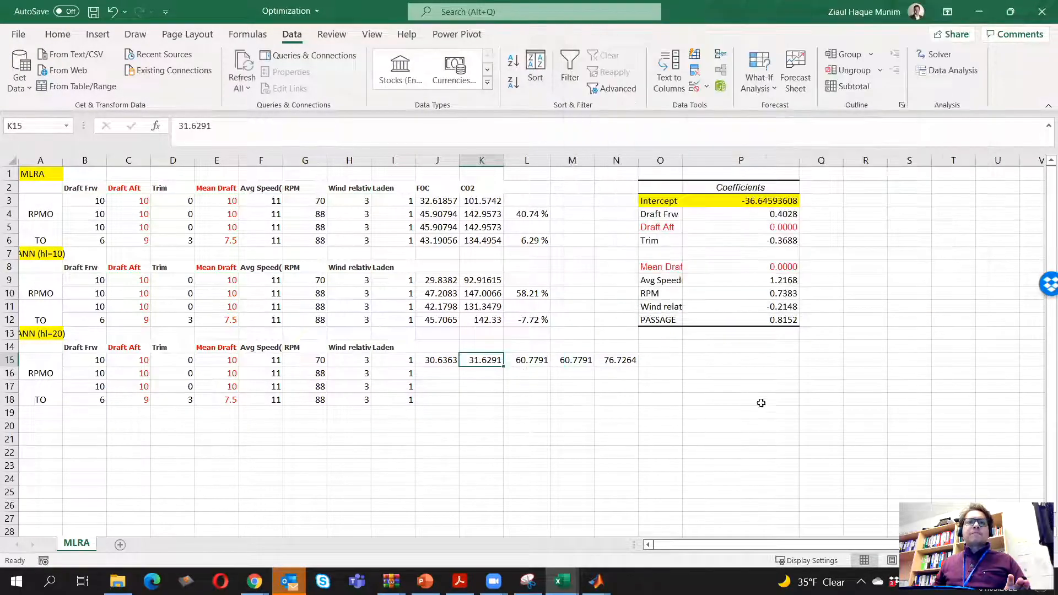
Paste the predictions in K15:N15 transposed into J15:J18, and clear the original row of values
left_click_drag(485, 360, 631, 360)
right_click(616, 361)
left_click(650, 224)
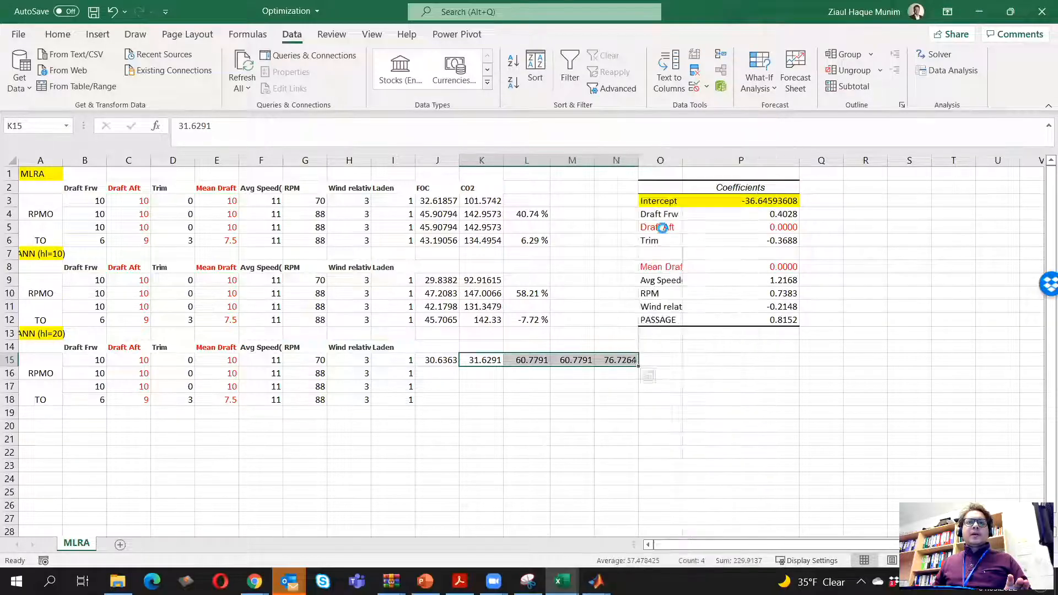
right_click(441, 361)
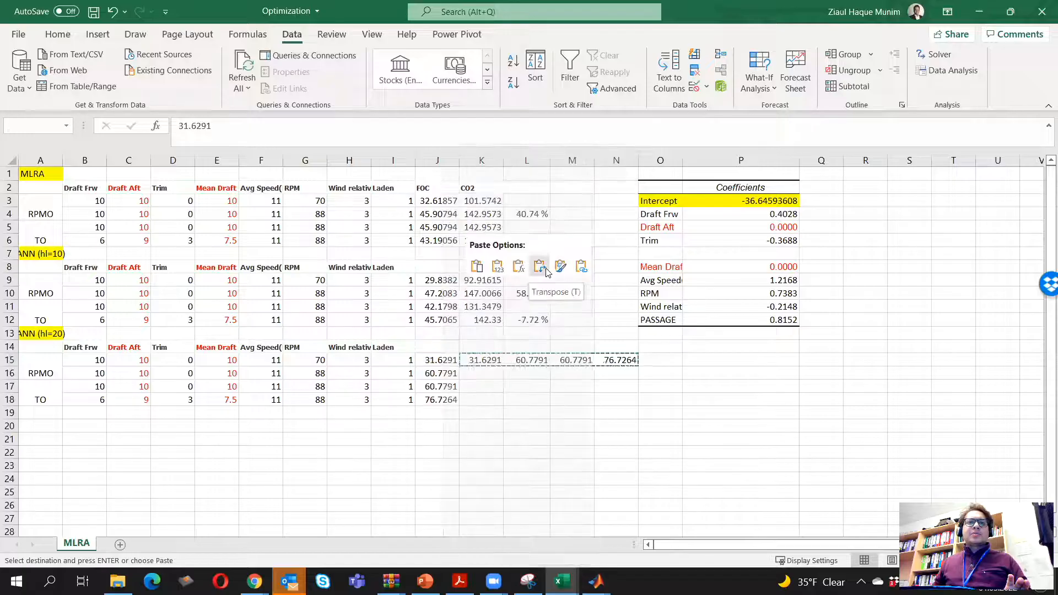
left_click(540, 266)
left_click_drag(473, 360, 615, 356)
key("Delete")
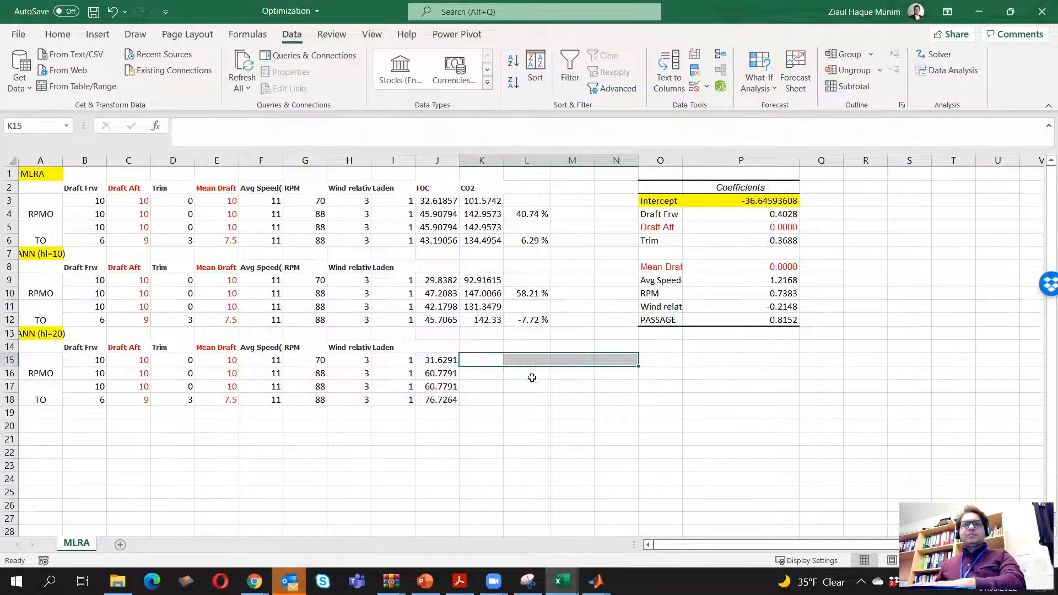
Calculate CO2 in K15 with =J15*3.114 and fill the formula down to K18
left_click(487, 362)
type("=")
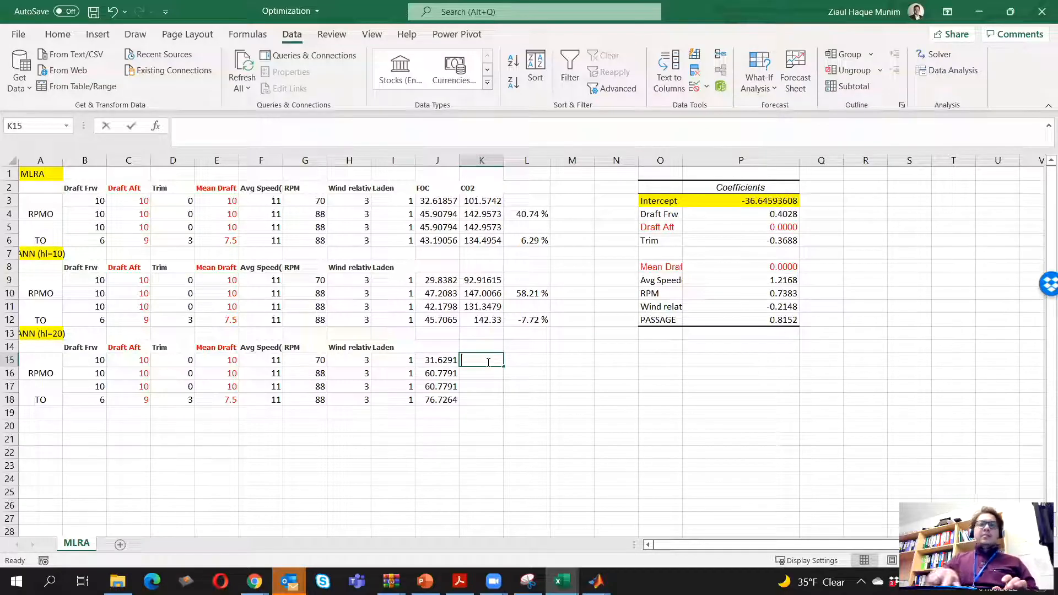
key("Left")
type("*3.114")
key("Return")
left_click(486, 362)
left_click_drag(503, 367, 507, 405)
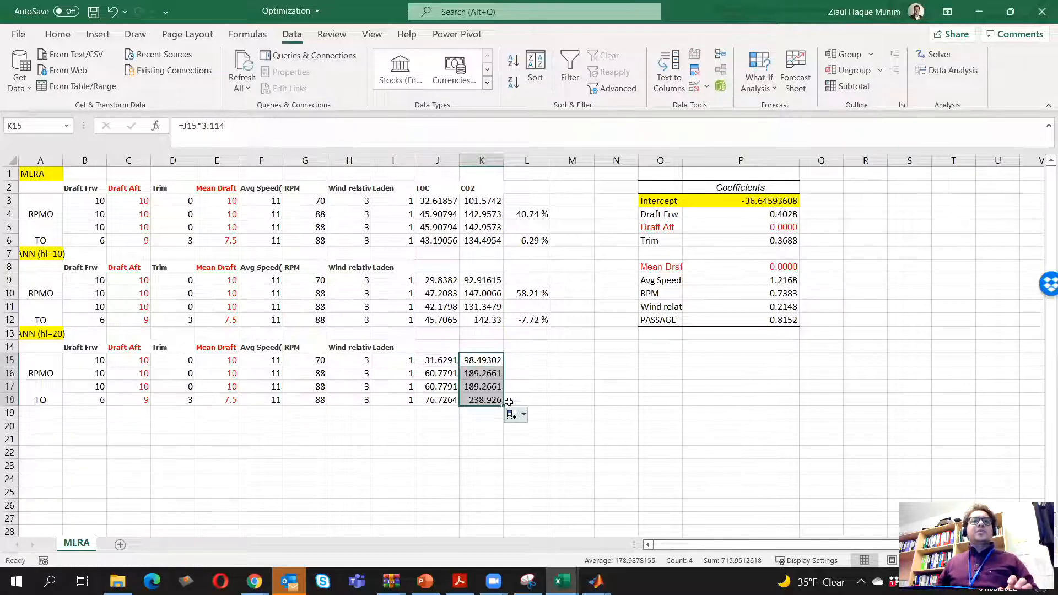
Save the workbook and calculate the relative CO2 change for the RPMO case in L16 with =(K16-K15)/K15
left_click(521, 379)
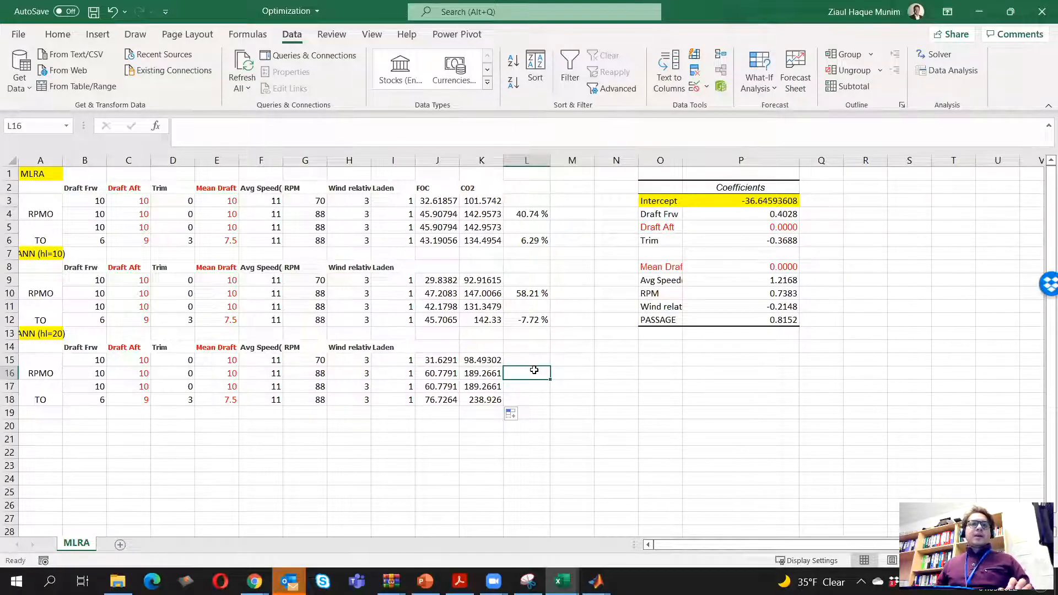
key("ctrl+s")
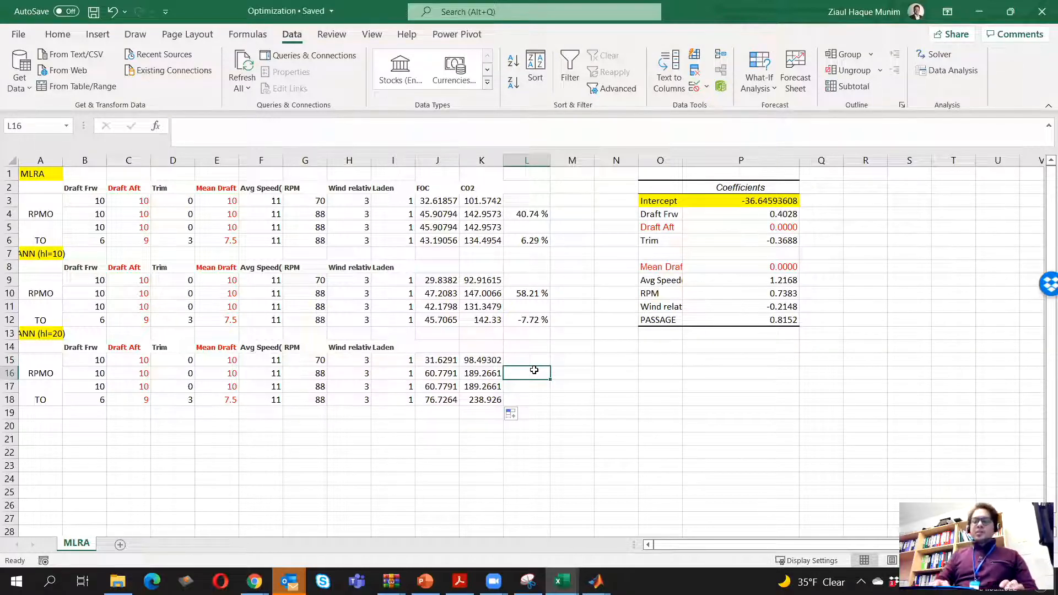
type("=(")
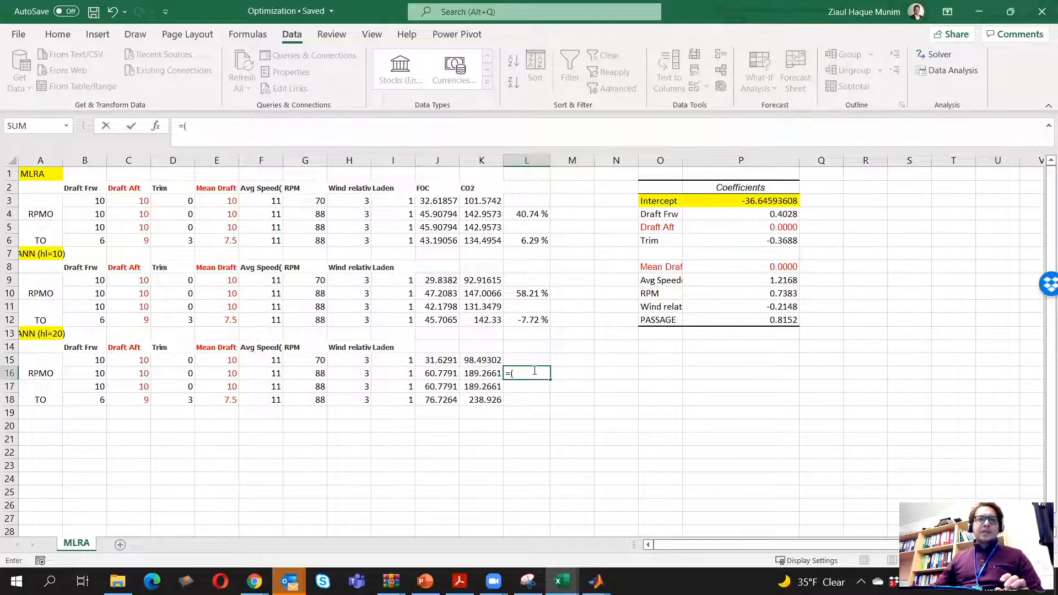
left_click(482, 374)
type("-")
left_click(477, 358)
type(")")
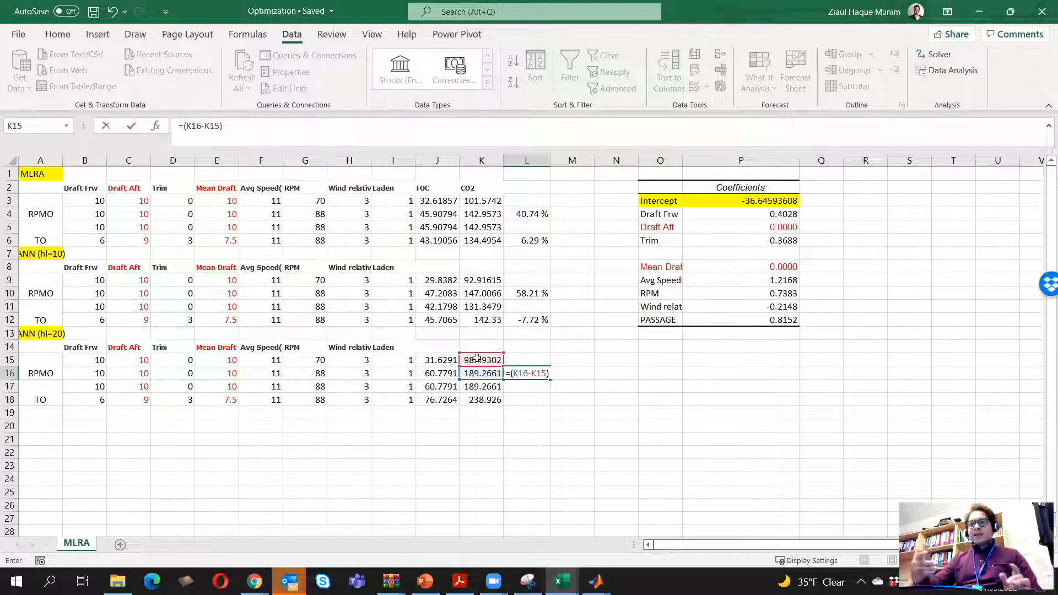
type("/")
left_click(478, 358)
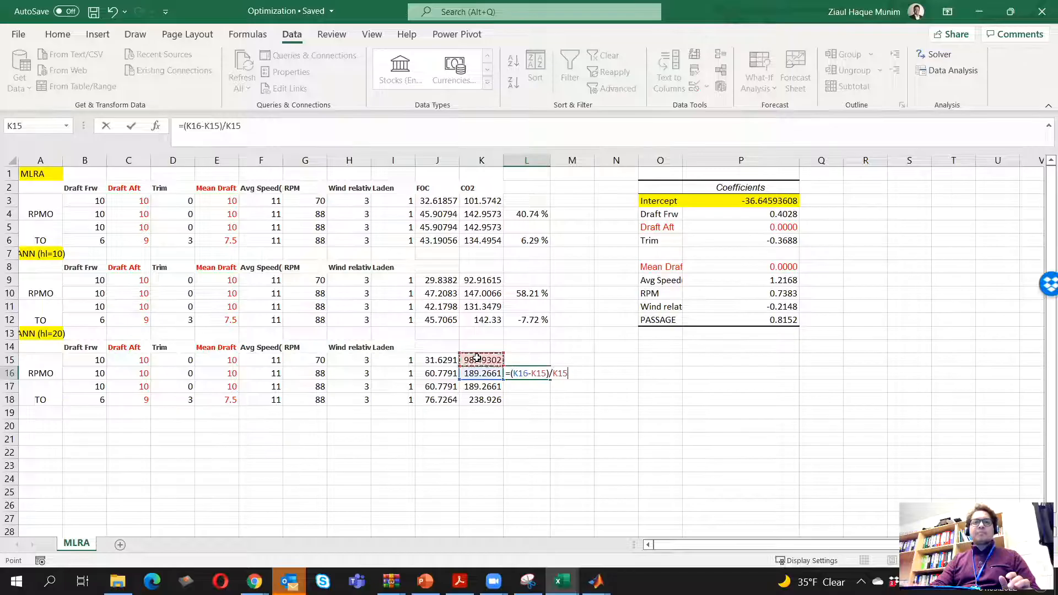
key("Return")
Format the RPMO relative CO2 change in L16 as a percentage
left_click(532, 372)
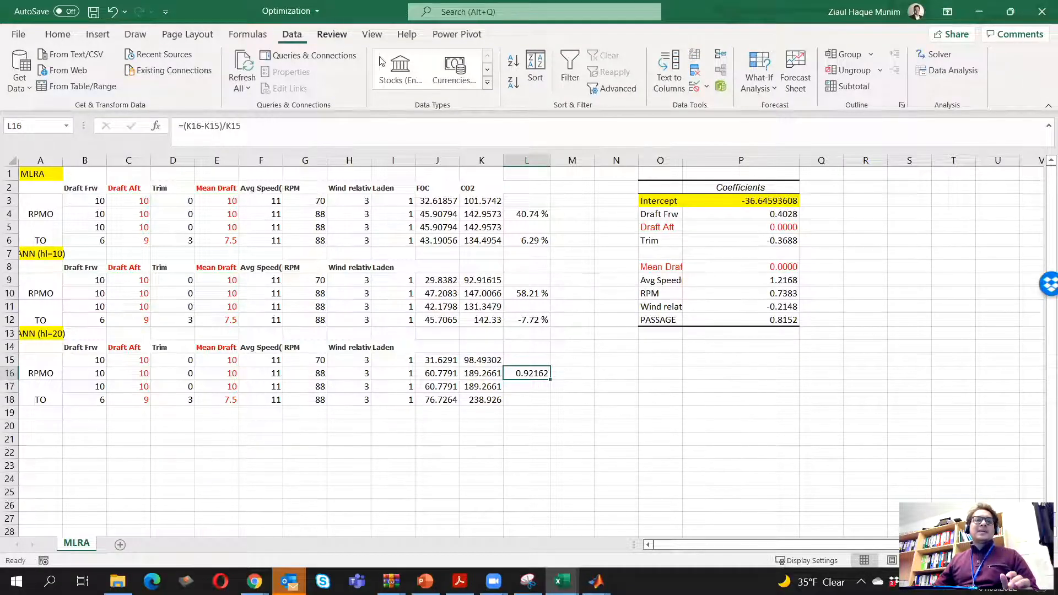
left_click(529, 384)
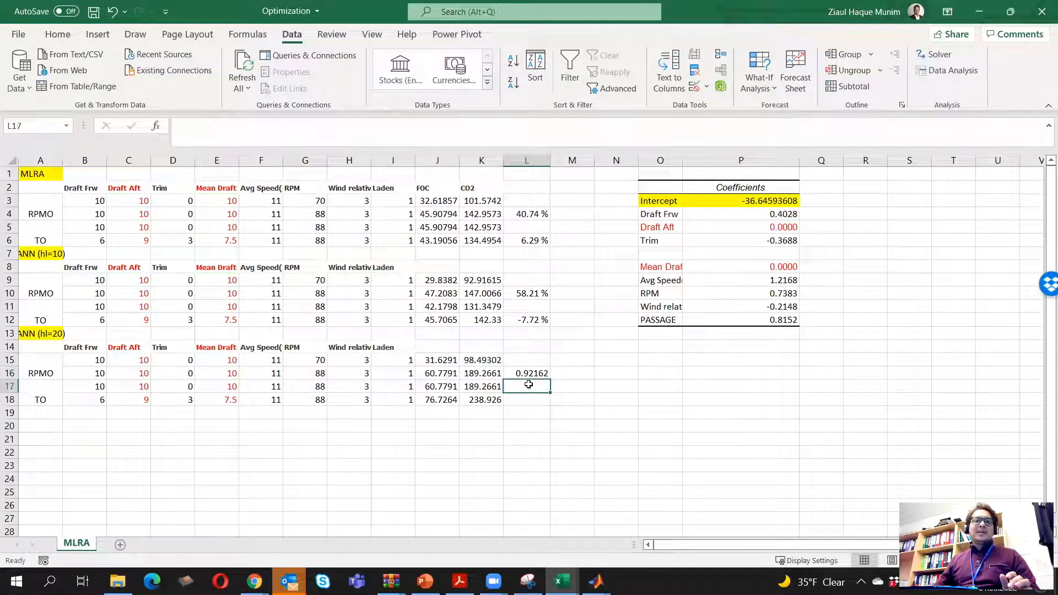
left_click(531, 376)
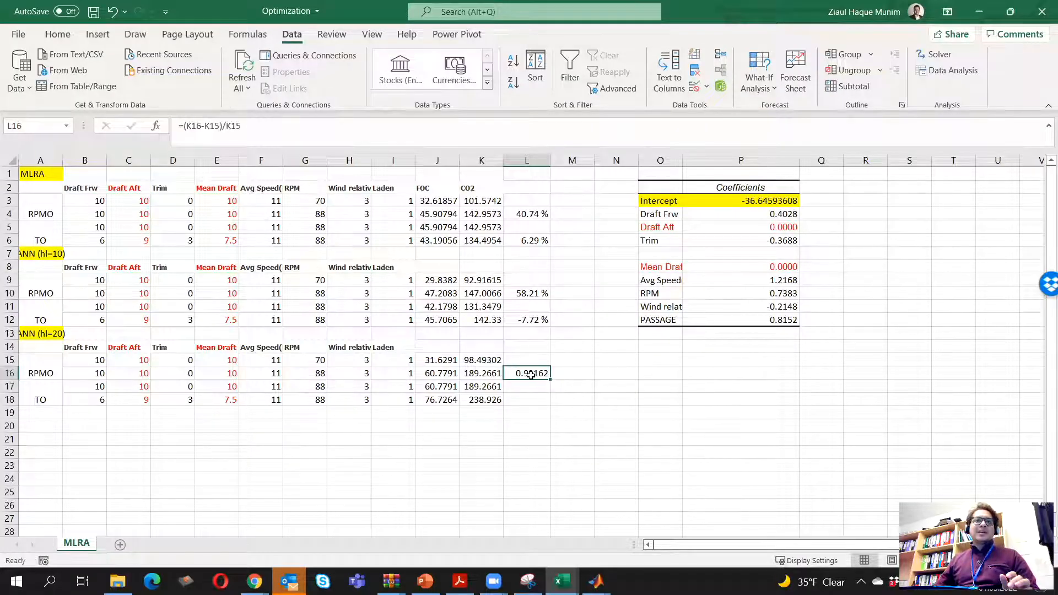
left_click(58, 35)
left_click(561, 61)
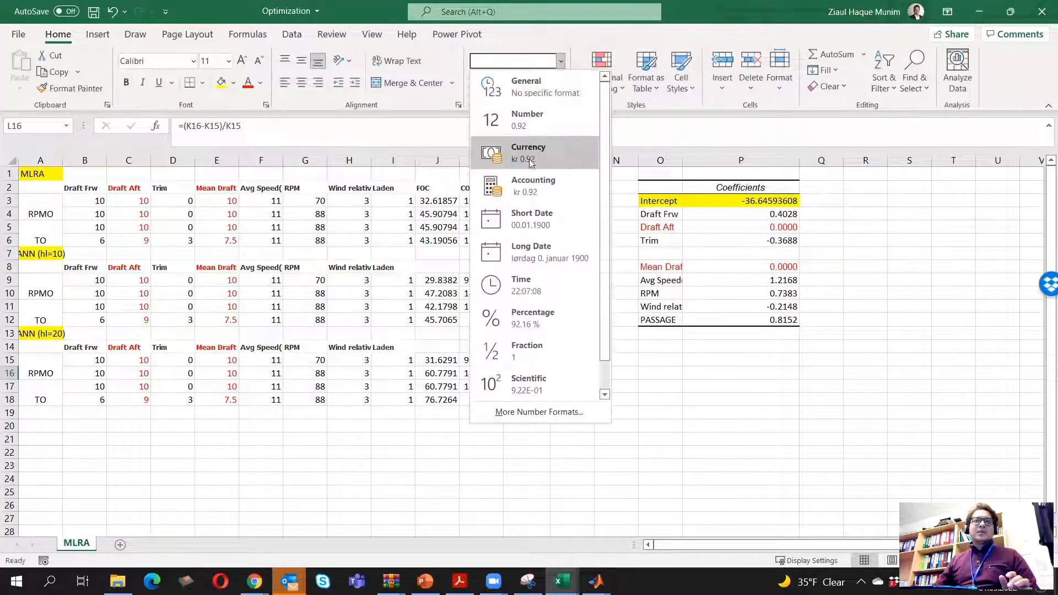
left_click(523, 113)
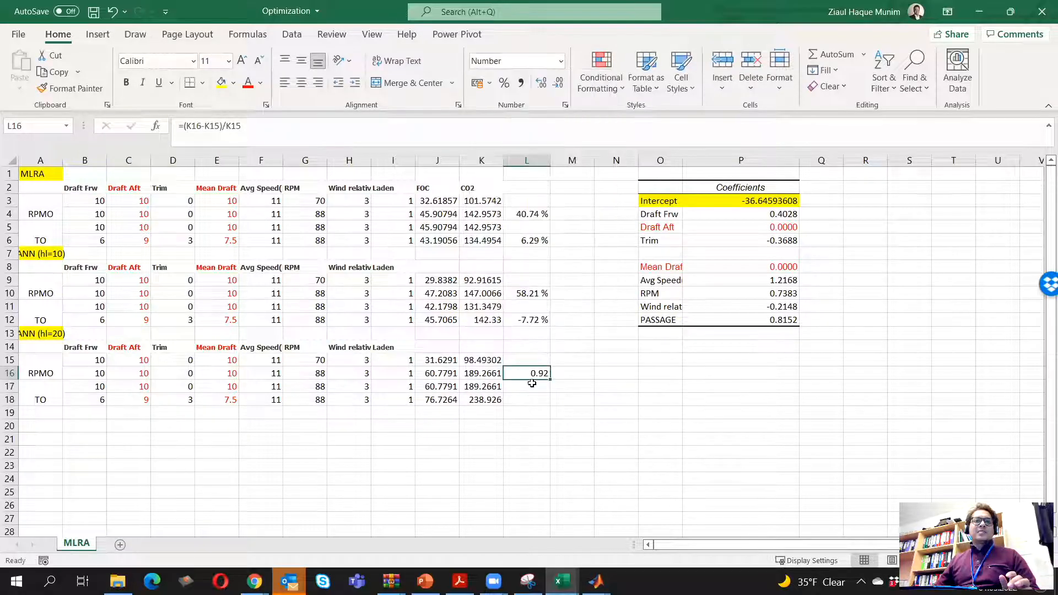
left_click(561, 61)
left_click(540, 325)
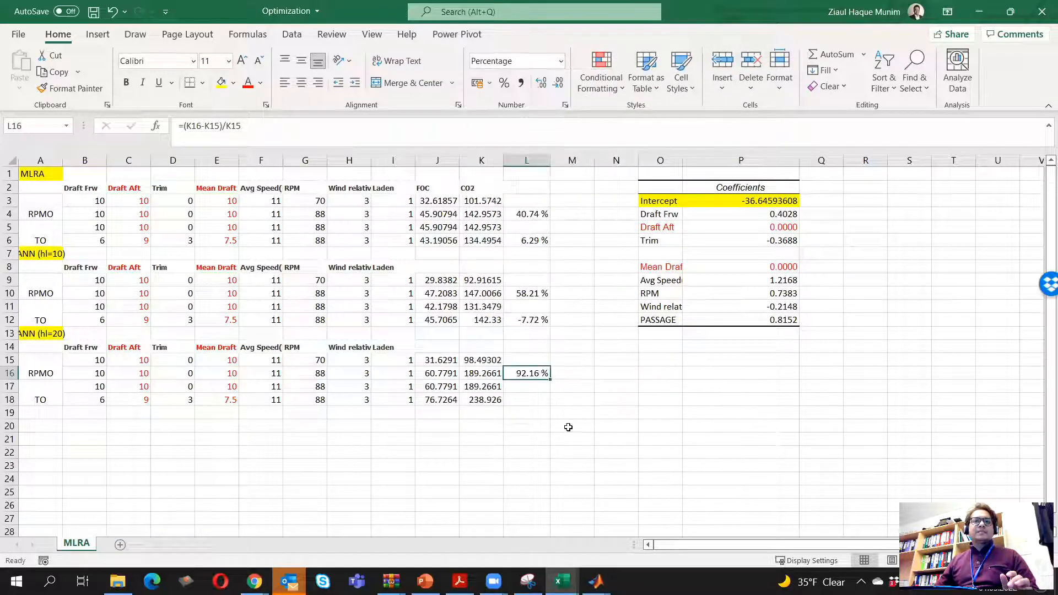
Calculate the relative CO2 change for the TO case in L18 with =(K18-K17)/K17
left_click(539, 400)
type("=")
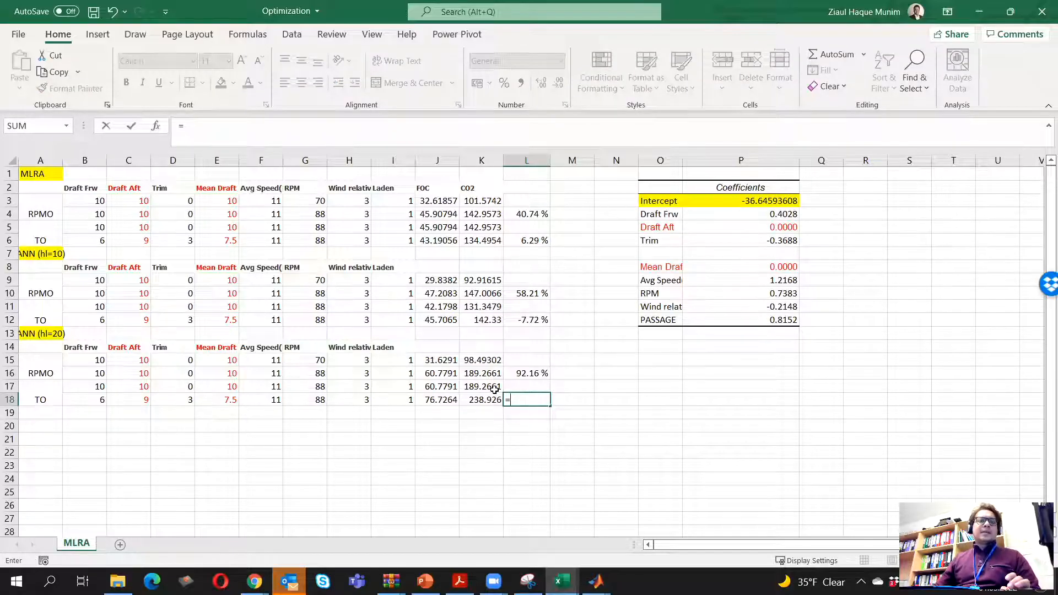
type("(")
left_click(478, 399)
type("-")
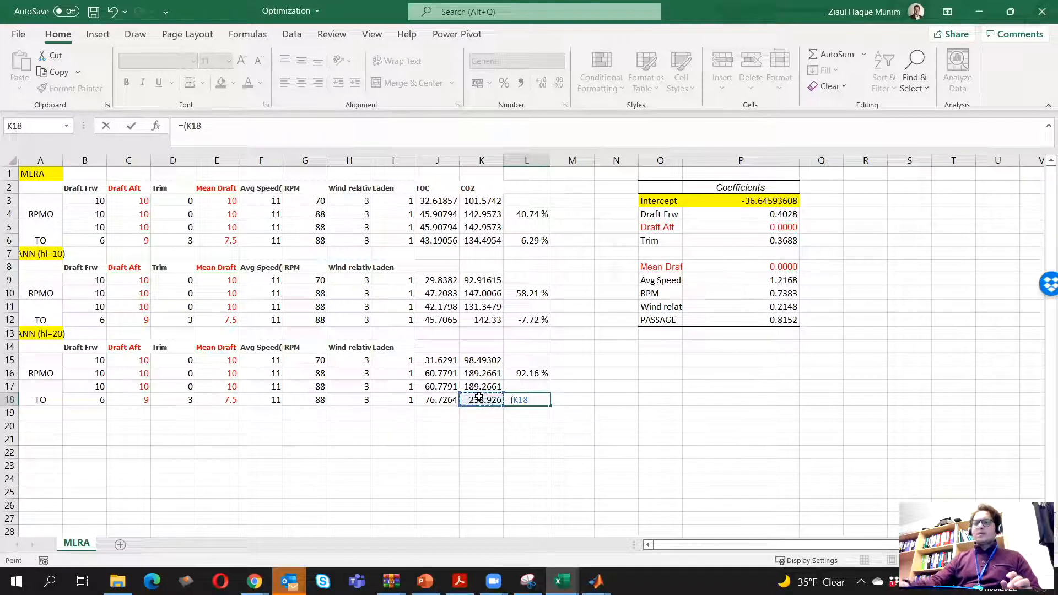
left_click(479, 390)
type(")")
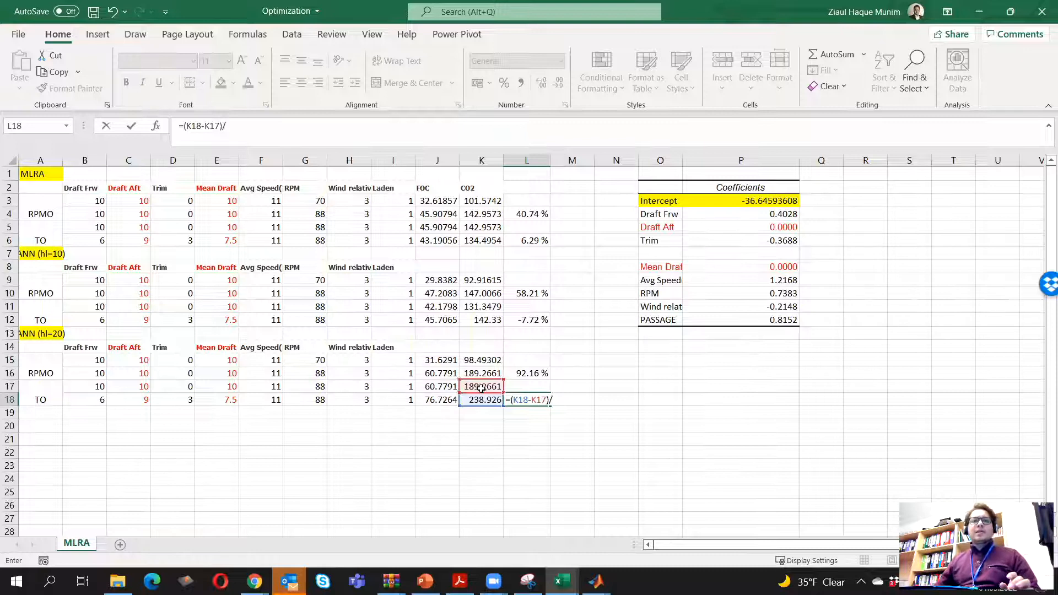
type("/")
left_click(490, 386)
key("Return")
Format the TO relative CO2 change in L18 as a percentage
left_click(529, 397)
left_click(561, 60)
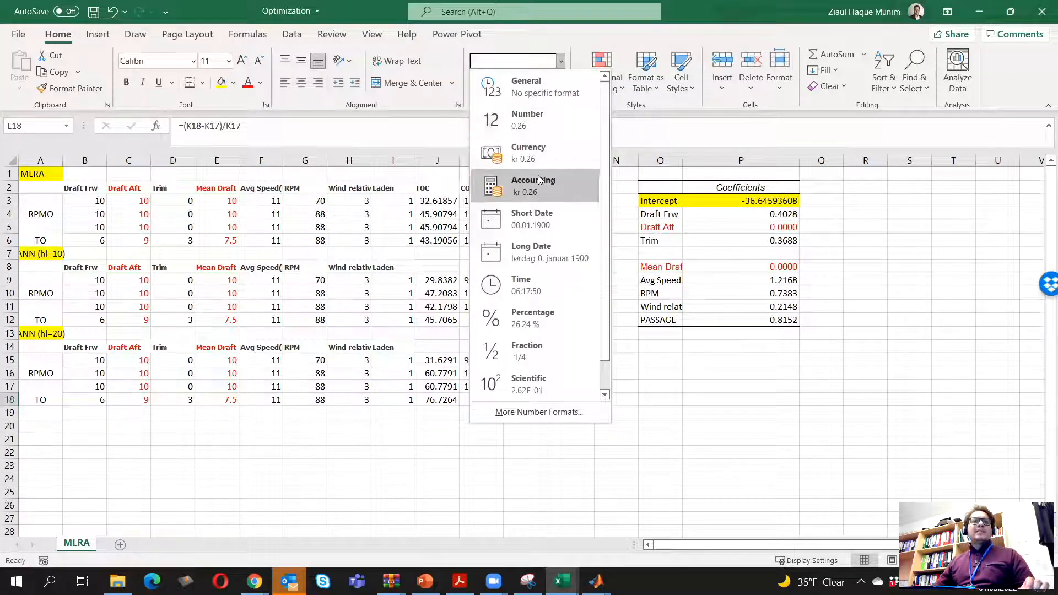
left_click(540, 322)
left_click(568, 452)
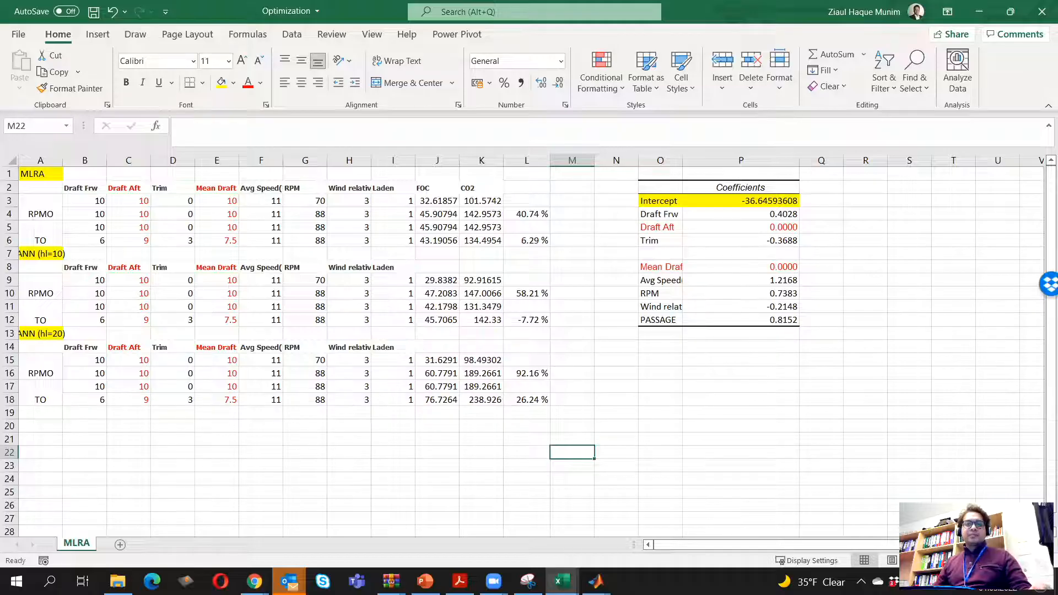
Switch to MATLAB to check the network performance and predictions in the command output, and return to the Excel workbook
mouse_move(596, 580)
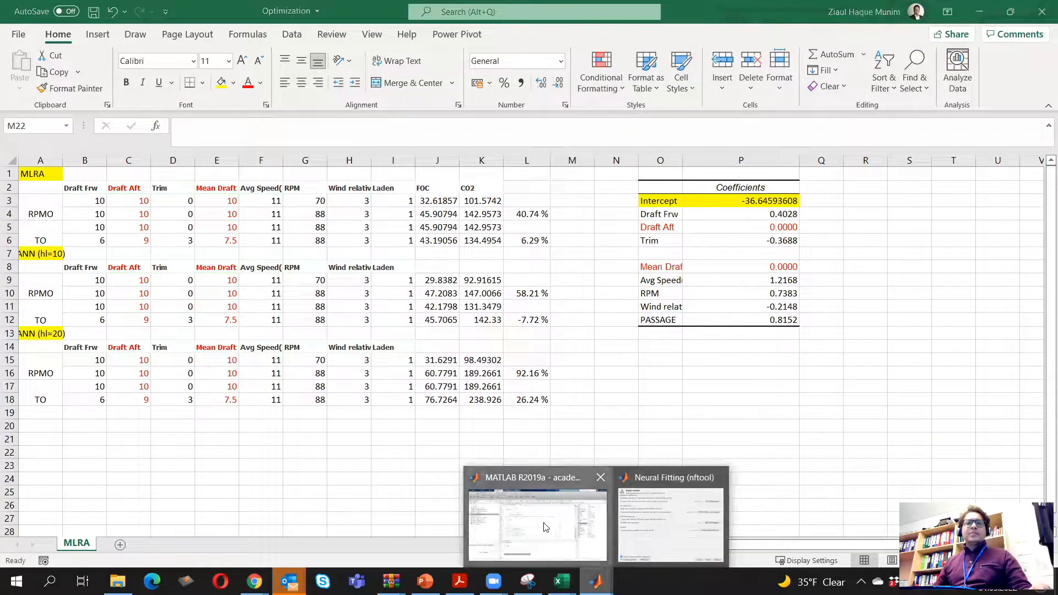
left_click(540, 526)
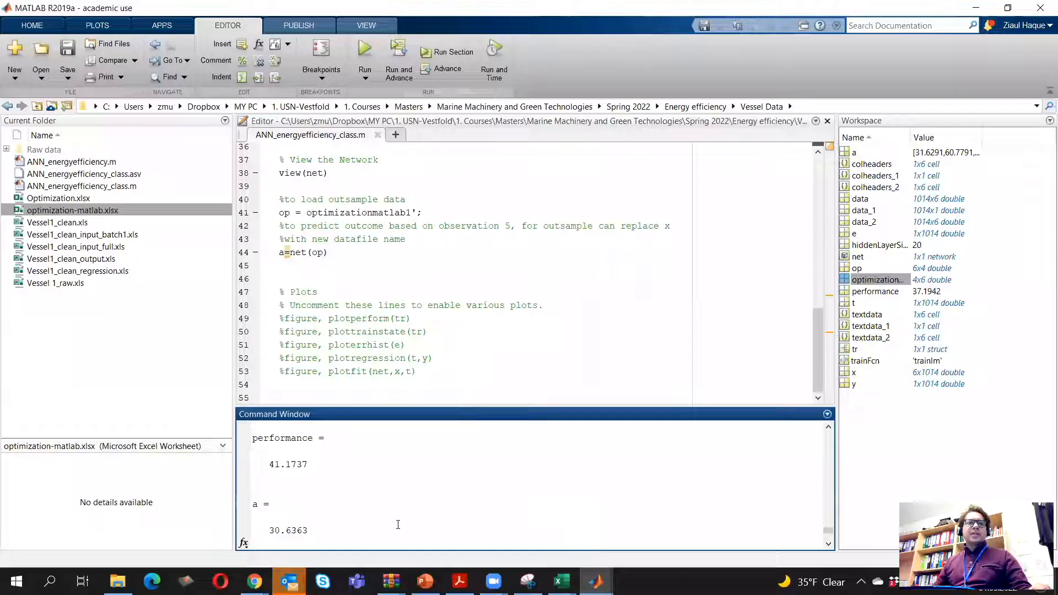
scroll(398, 525, "down", 5)
left_click(984, 6)
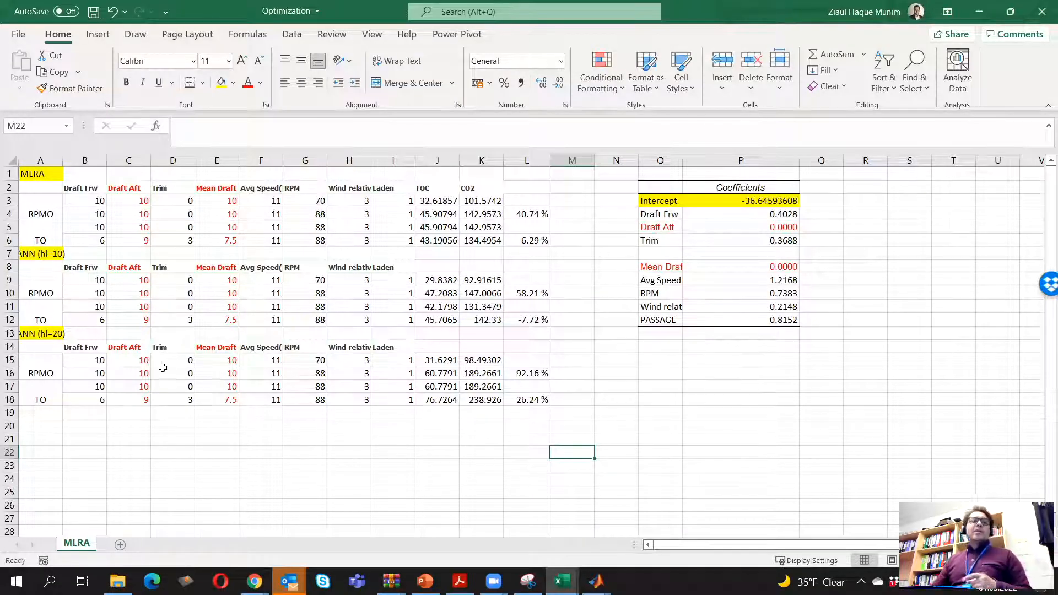
Save the workbook with the completed CO2 comparison
left_click(448, 452)
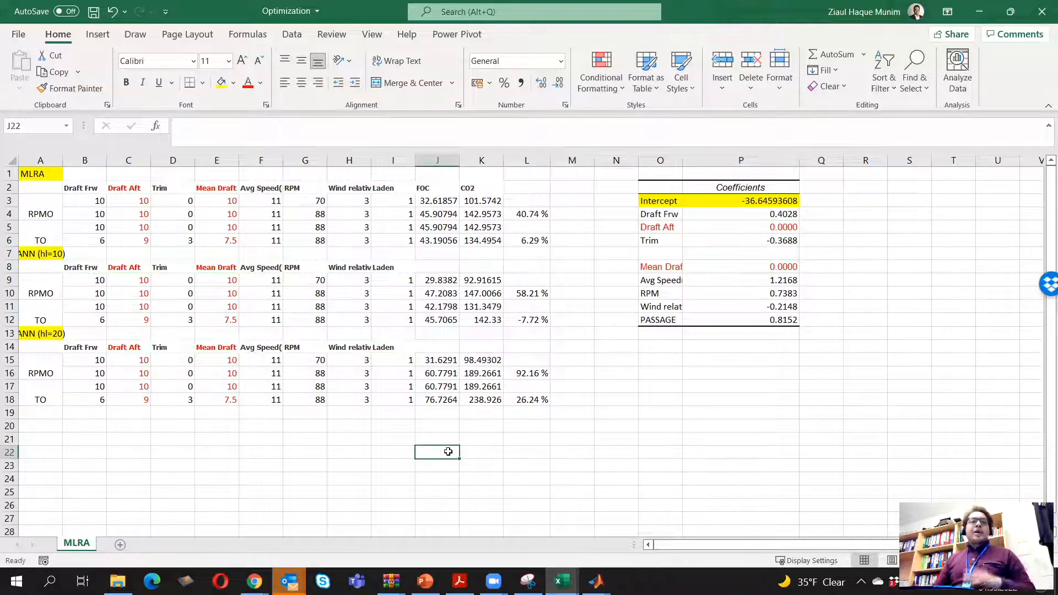
key("ctrl+s")
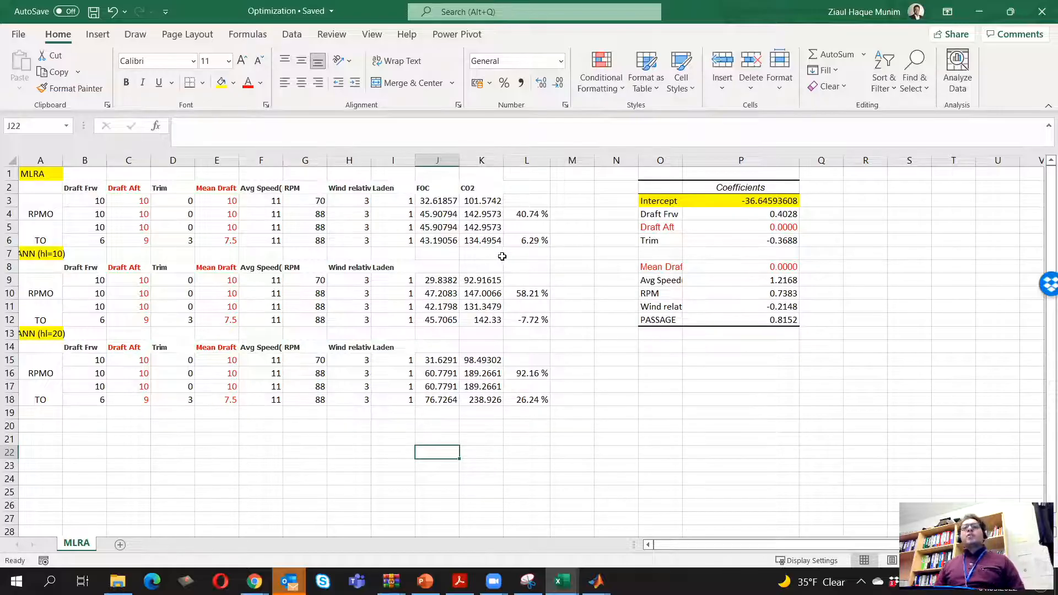
left_click(601, 478)
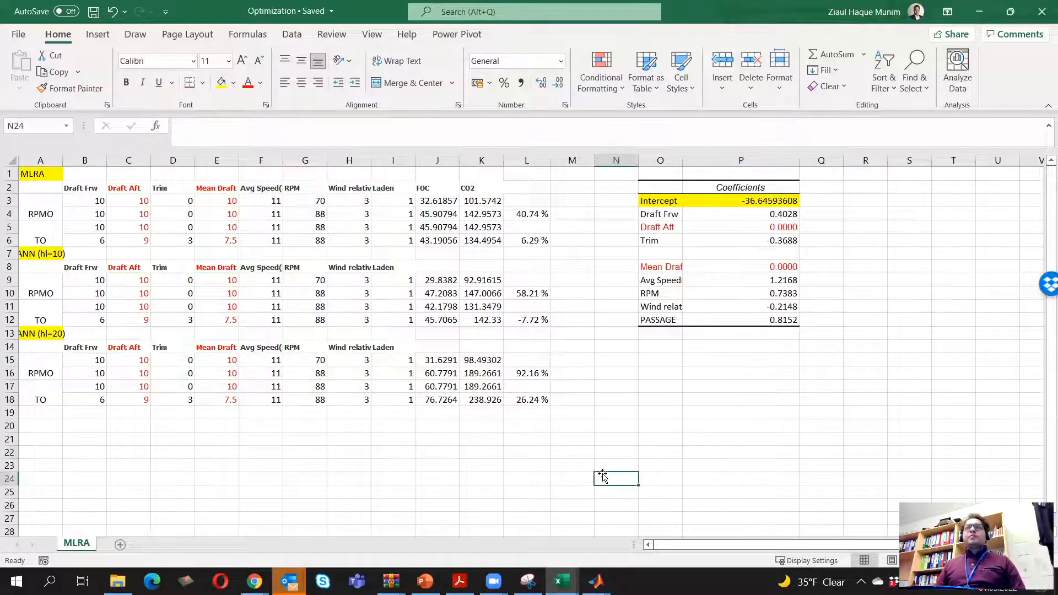